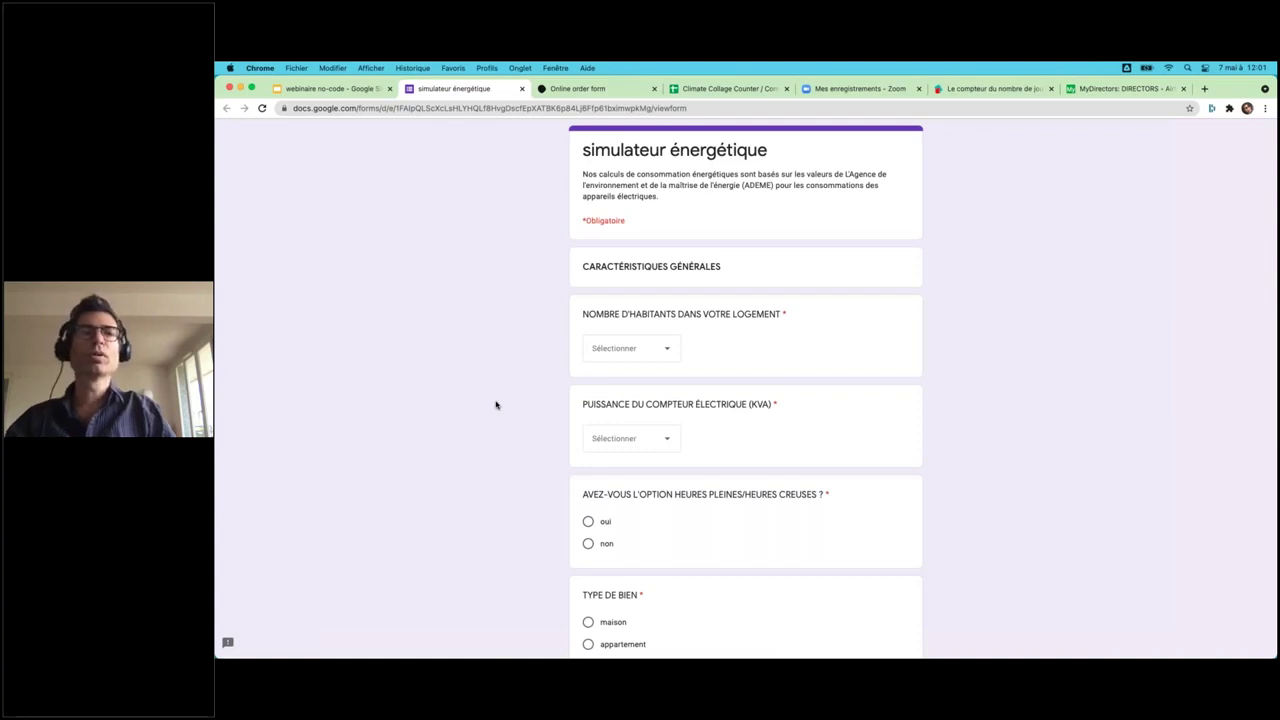
- Answer 4 occupants, 6 kVA meter power, non to peak/off-peak, and appartement as property type
{"action": "left_click", "coordinate": [640, 348]}
{"action": "left_click", "coordinate": [603, 464]}
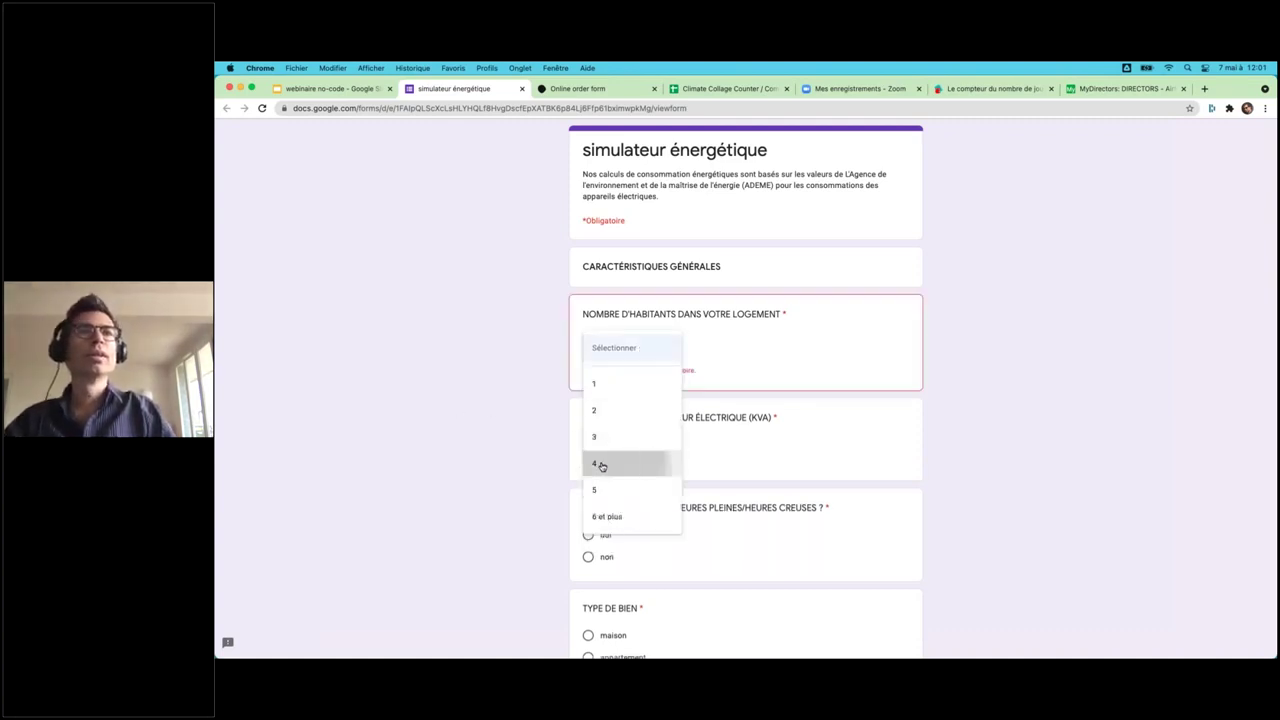
{"action": "left_click", "coordinate": [632, 436]}
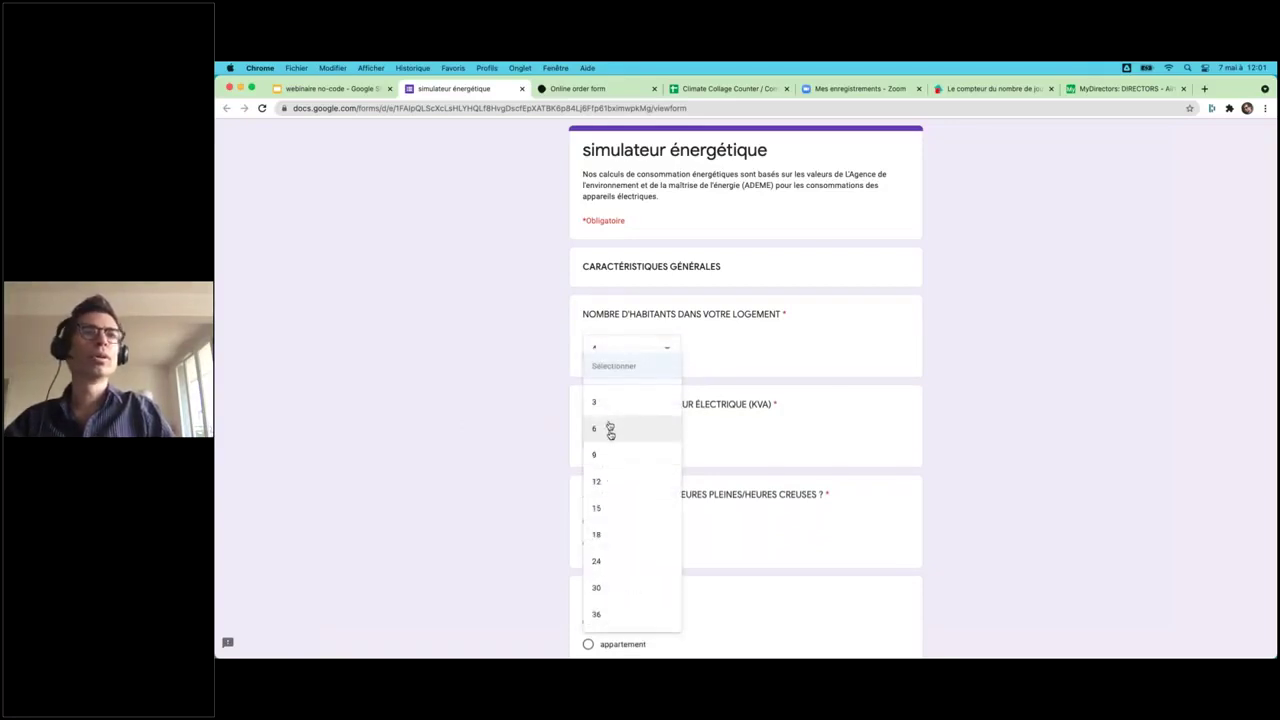
{"action": "left_click", "coordinate": [608, 430]}
{"action": "scroll", "coordinate": [588, 388], "scroll_direction": "down", "scroll_amount": 3}
{"action": "left_click", "coordinate": [588, 398]}
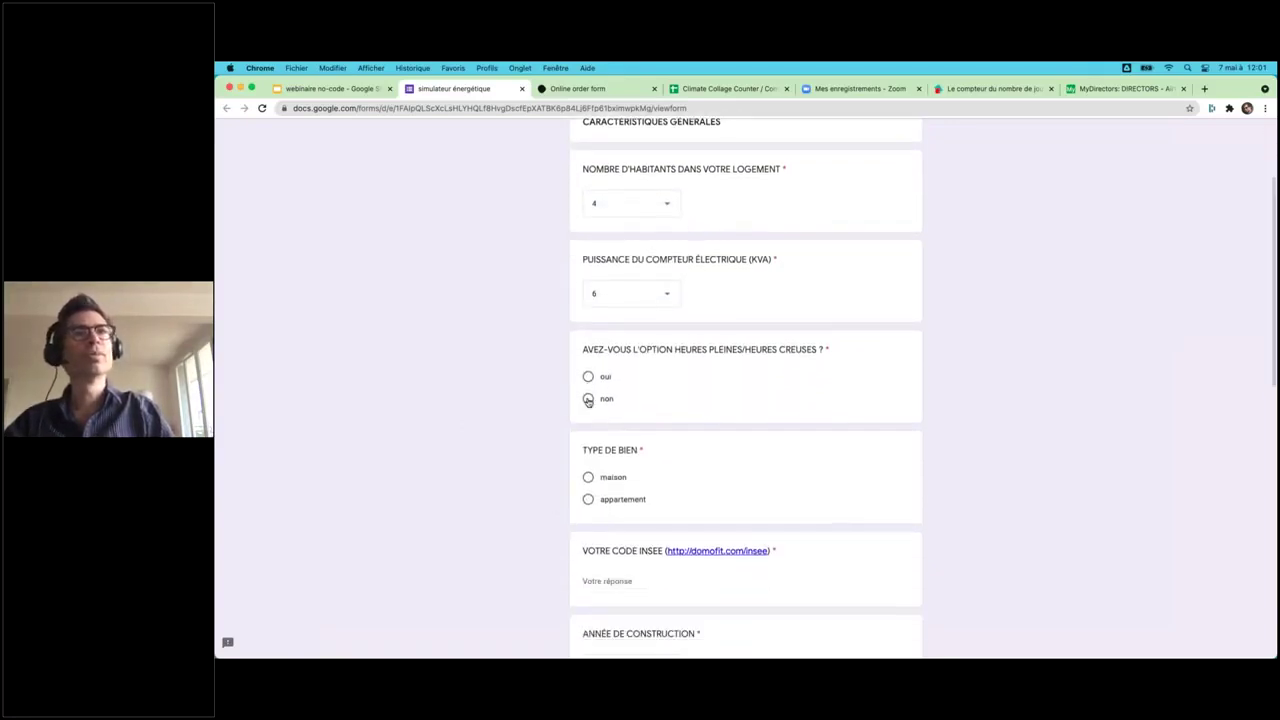
{"action": "left_click", "coordinate": [588, 499]}
{"action": "scroll", "coordinate": [546, 551], "scroll_direction": "down", "scroll_amount": 5}
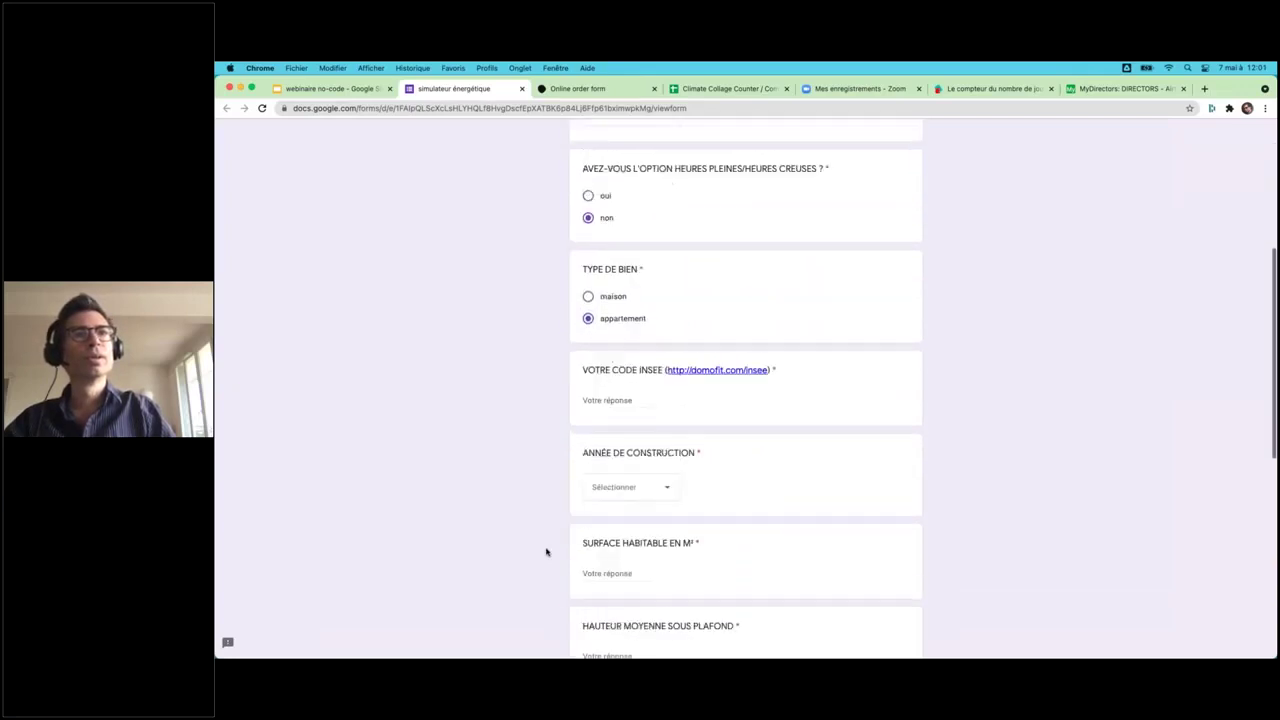
- Enter INSEE code 75119, construction avant 1970, 100 m² surface, ceiling height 2 and 1 level
{"action": "left_click", "coordinate": [605, 321]}
{"action": "type", "text": "75119"}
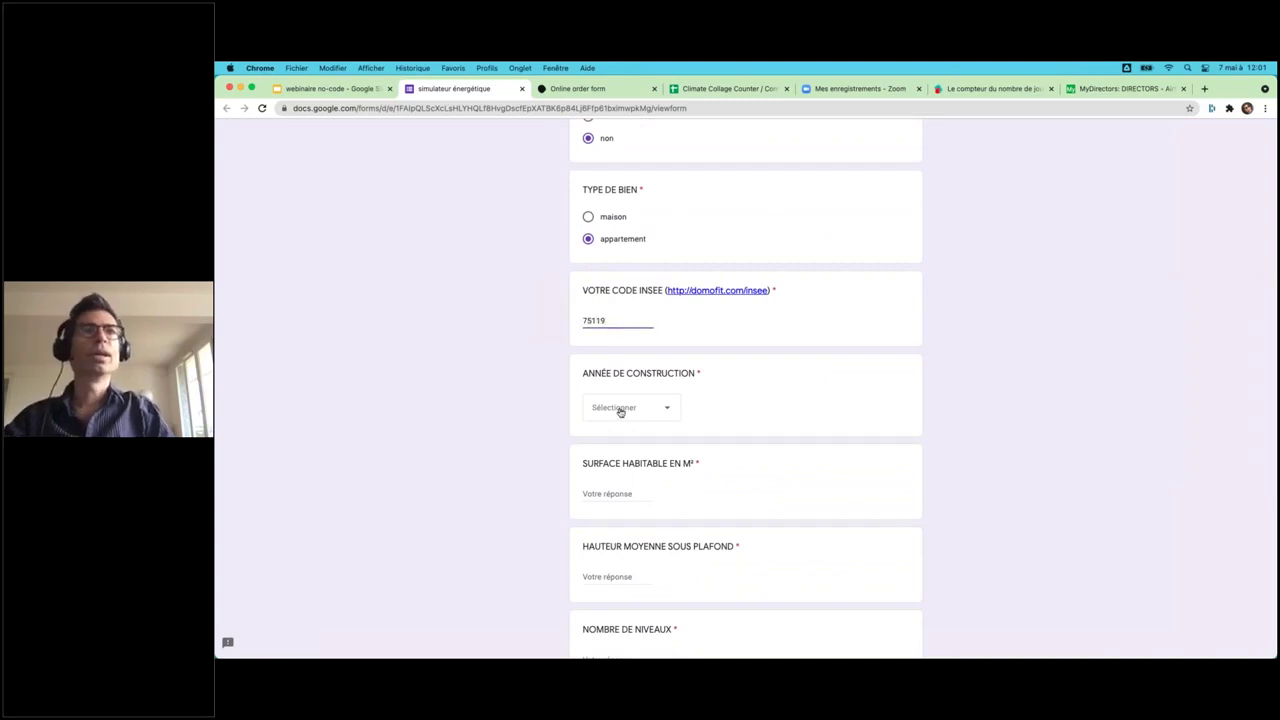
{"action": "left_click", "coordinate": [617, 410]}
{"action": "left_click", "coordinate": [613, 452]}
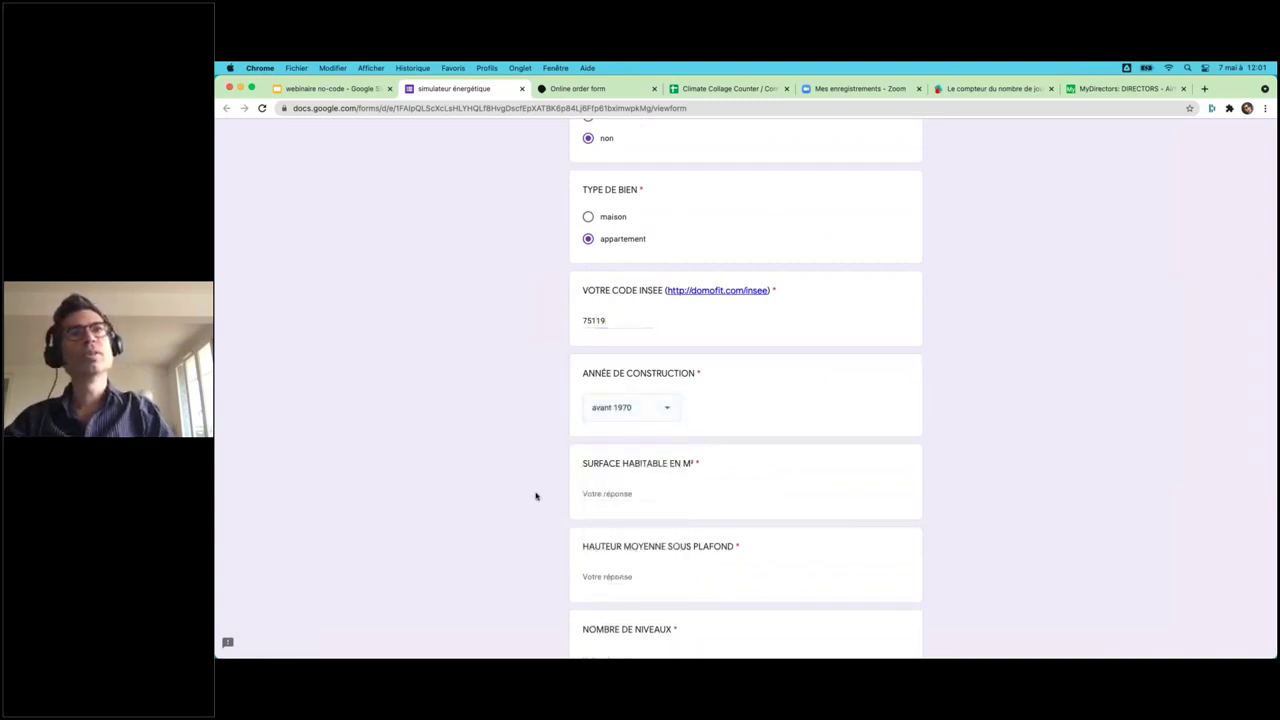
{"action": "scroll", "coordinate": [600, 390], "scroll_direction": "down", "scroll_amount": 2}
{"action": "left_click", "coordinate": [599, 404]}
{"action": "type", "text": "100"}
{"action": "left_click", "coordinate": [611, 483]}
{"action": "type", "text": "2"}
{"action": "left_click", "coordinate": [624, 548]}
{"action": "left_click", "coordinate": [604, 565]}
{"action": "type", "text": "1"}
- Answer 2 exterior walls and oui for insulated walls, then submit page 1
{"action": "scroll", "coordinate": [516, 563], "scroll_direction": "down", "scroll_amount": 2}
{"action": "scroll", "coordinate": [516, 563], "scroll_direction": "down", "scroll_amount": 2}
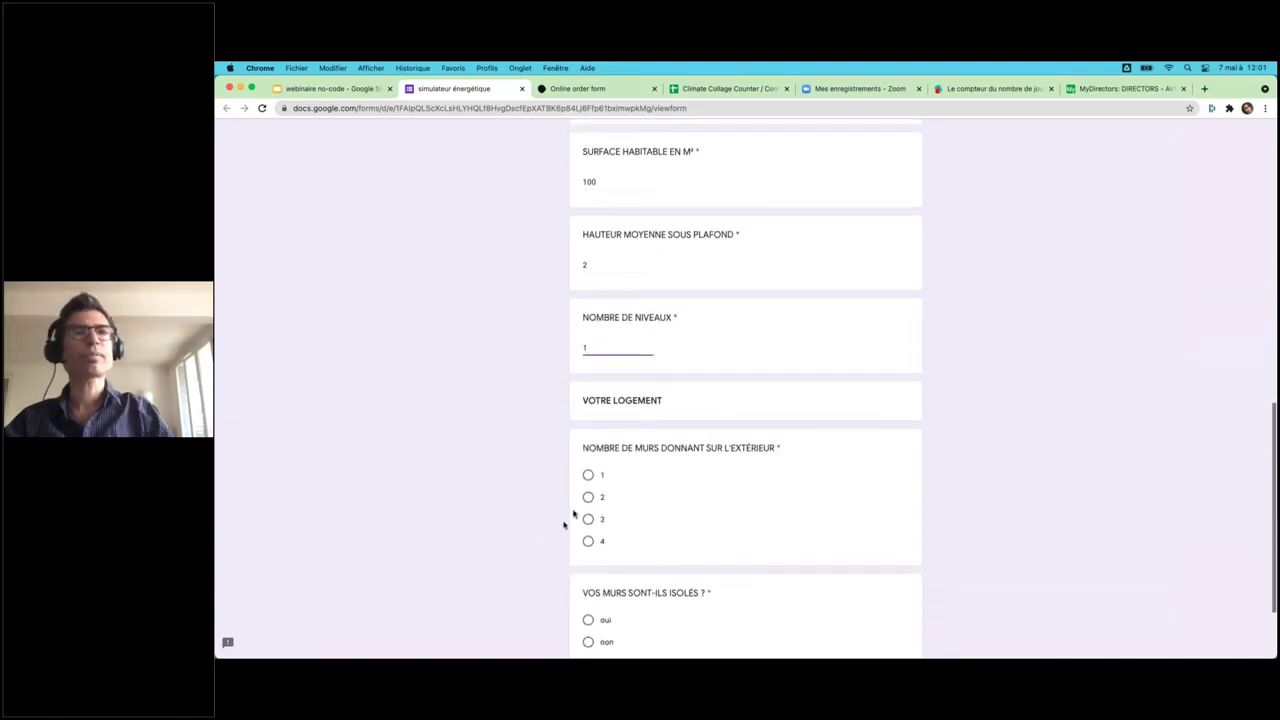
{"action": "left_click", "coordinate": [590, 507]}
{"action": "left_click", "coordinate": [589, 502]}
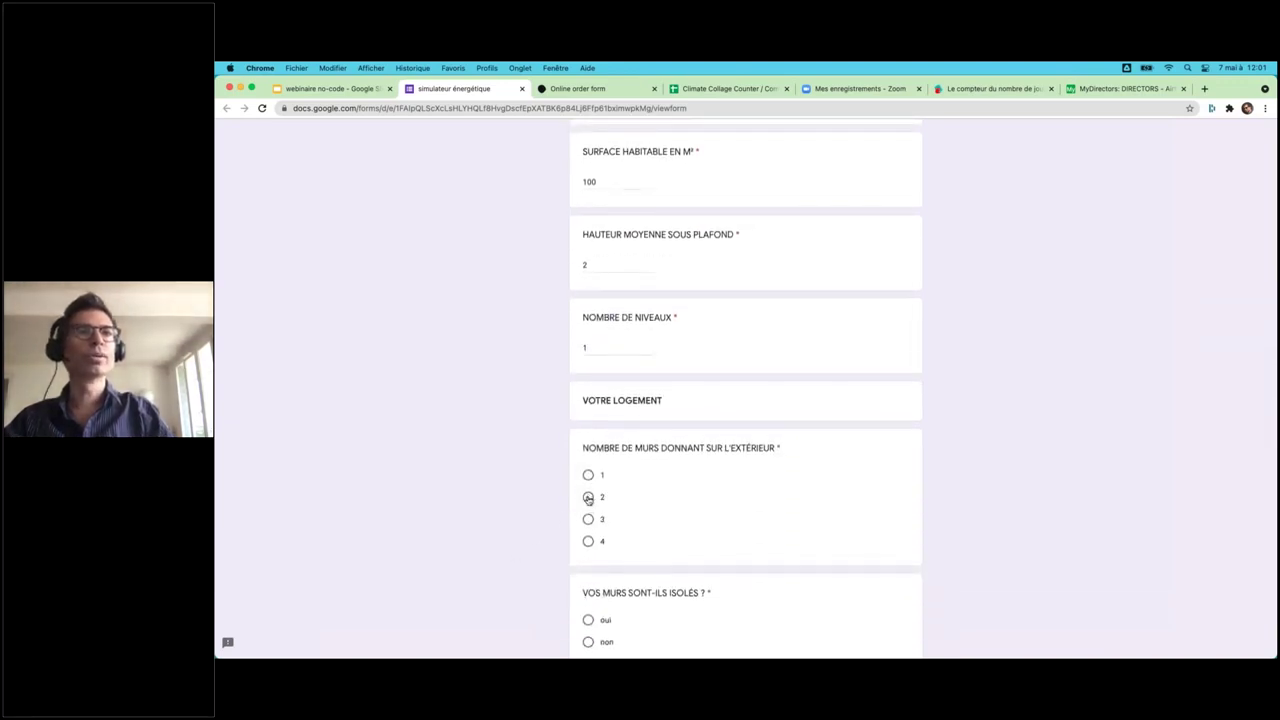
{"action": "scroll", "coordinate": [560, 556], "scroll_direction": "down", "scroll_amount": 2}
{"action": "left_click", "coordinate": [588, 507]}
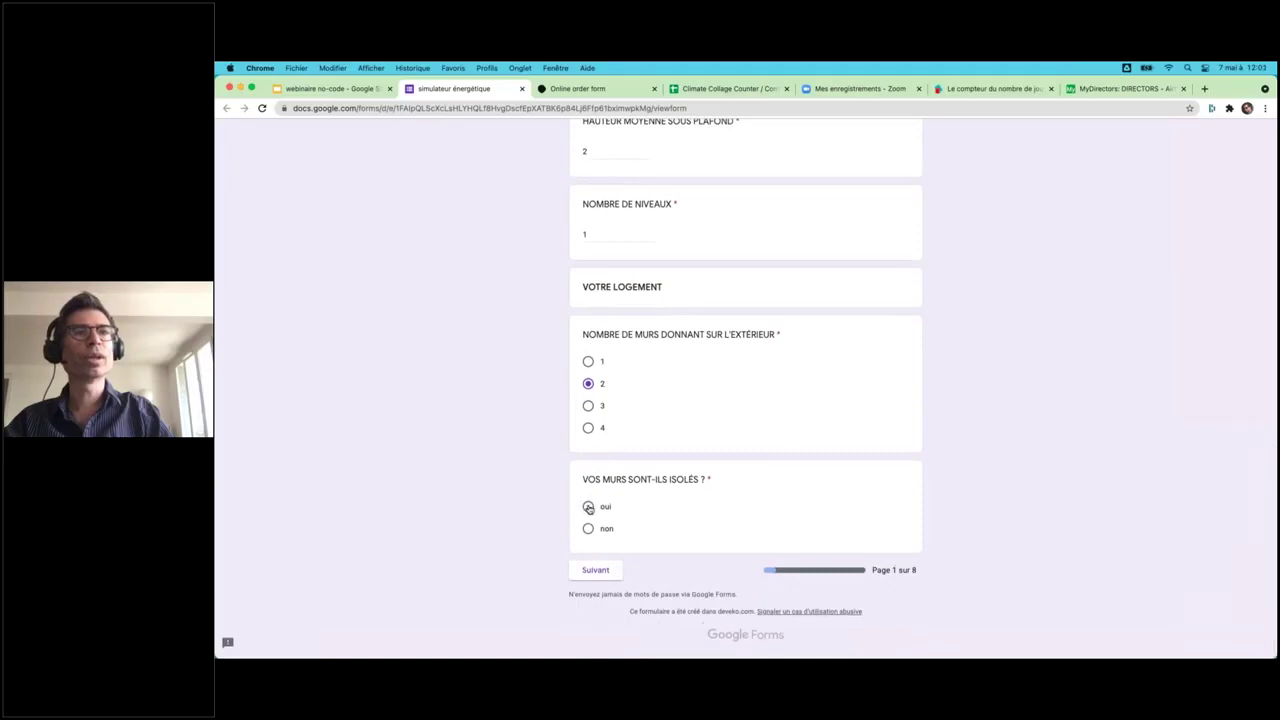
{"action": "scroll", "coordinate": [512, 503], "scroll_direction": "up", "scroll_amount": 6}
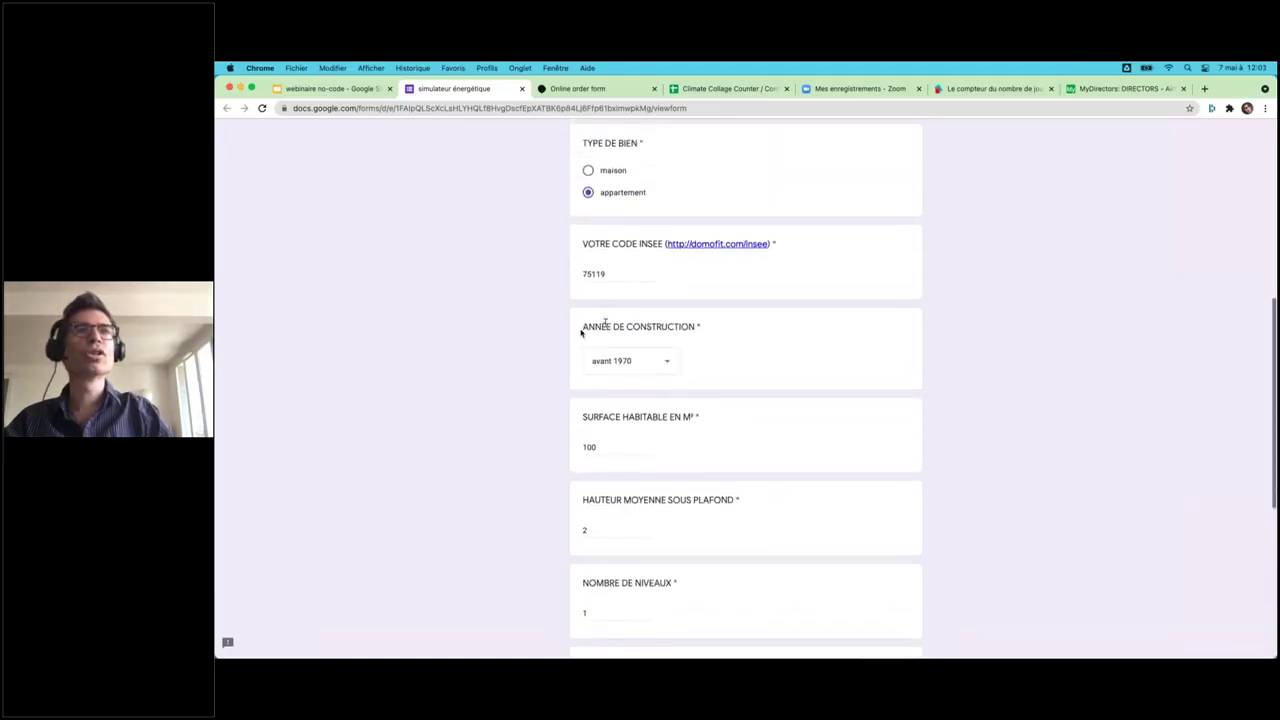
{"action": "scroll", "coordinate": [628, 343], "scroll_direction": "up", "scroll_amount": 1}
{"action": "scroll", "coordinate": [628, 343], "scroll_direction": "up", "scroll_amount": 1}
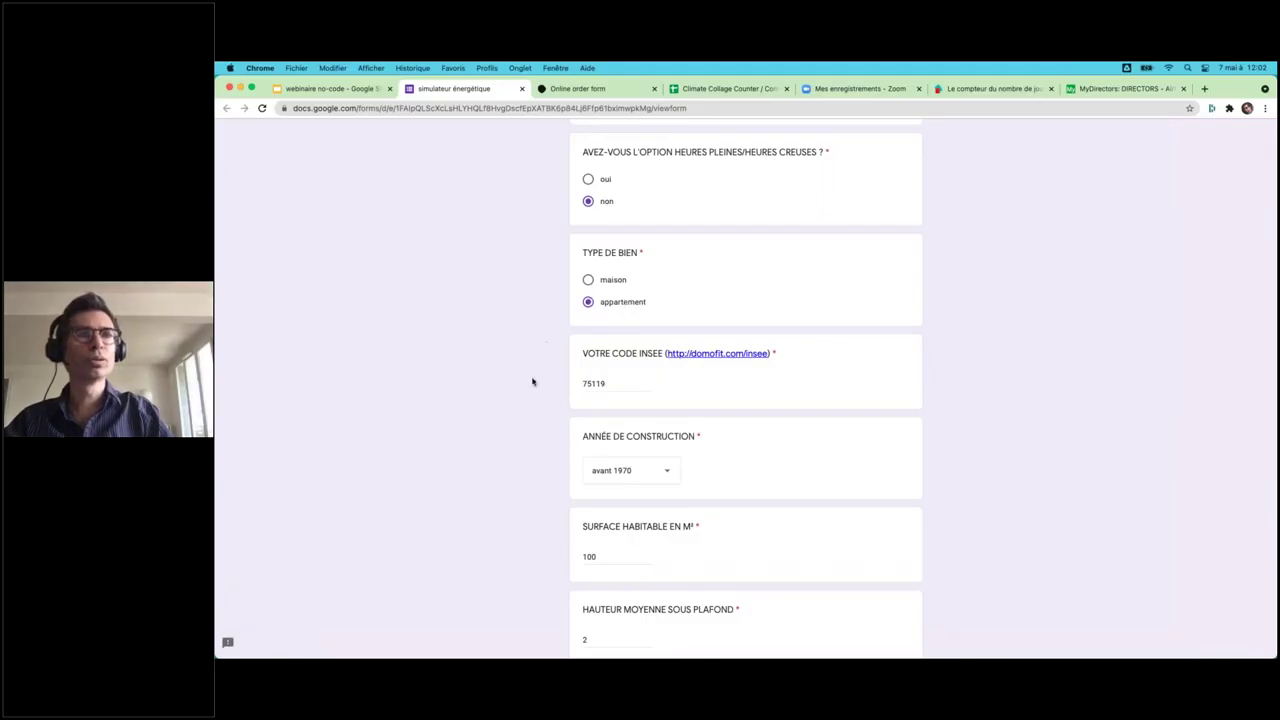
{"action": "scroll", "coordinate": [531, 380], "scroll_direction": "down", "scroll_amount": 8}
{"action": "left_click", "coordinate": [597, 571]}
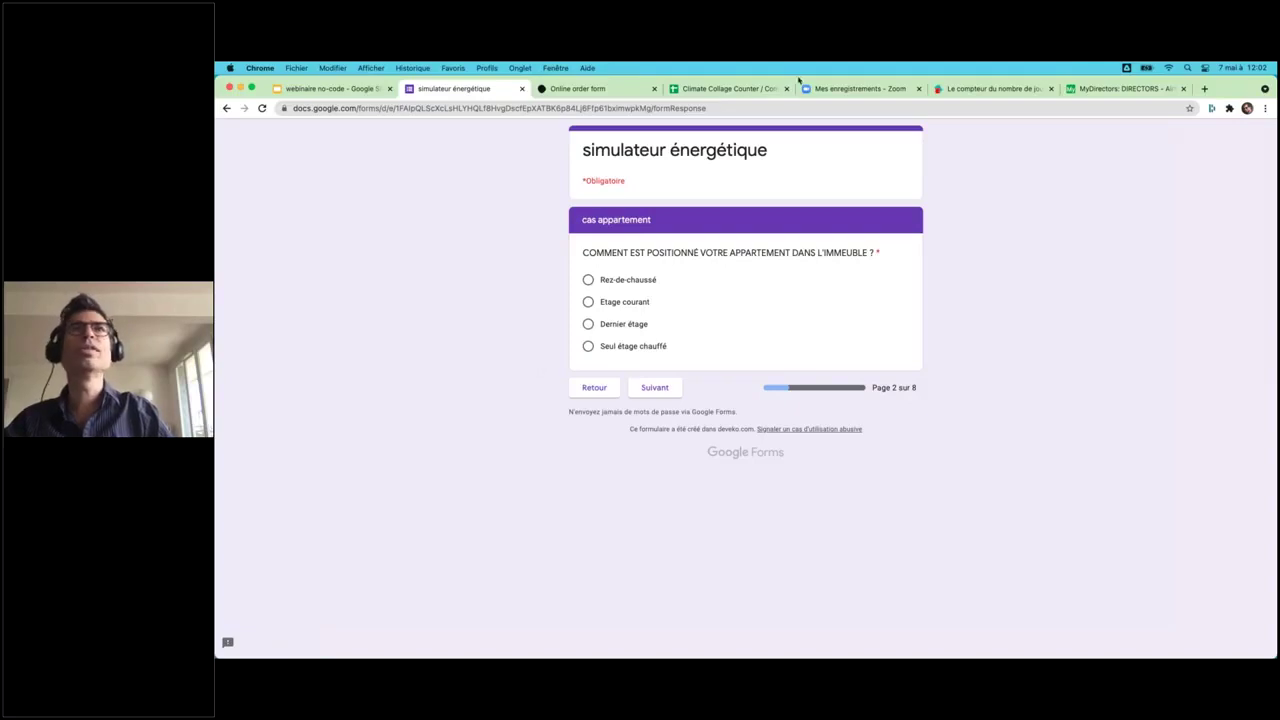
- Place the apartment on an Etage courant and continue to page 3
{"action": "left_click", "coordinate": [330, 92]}
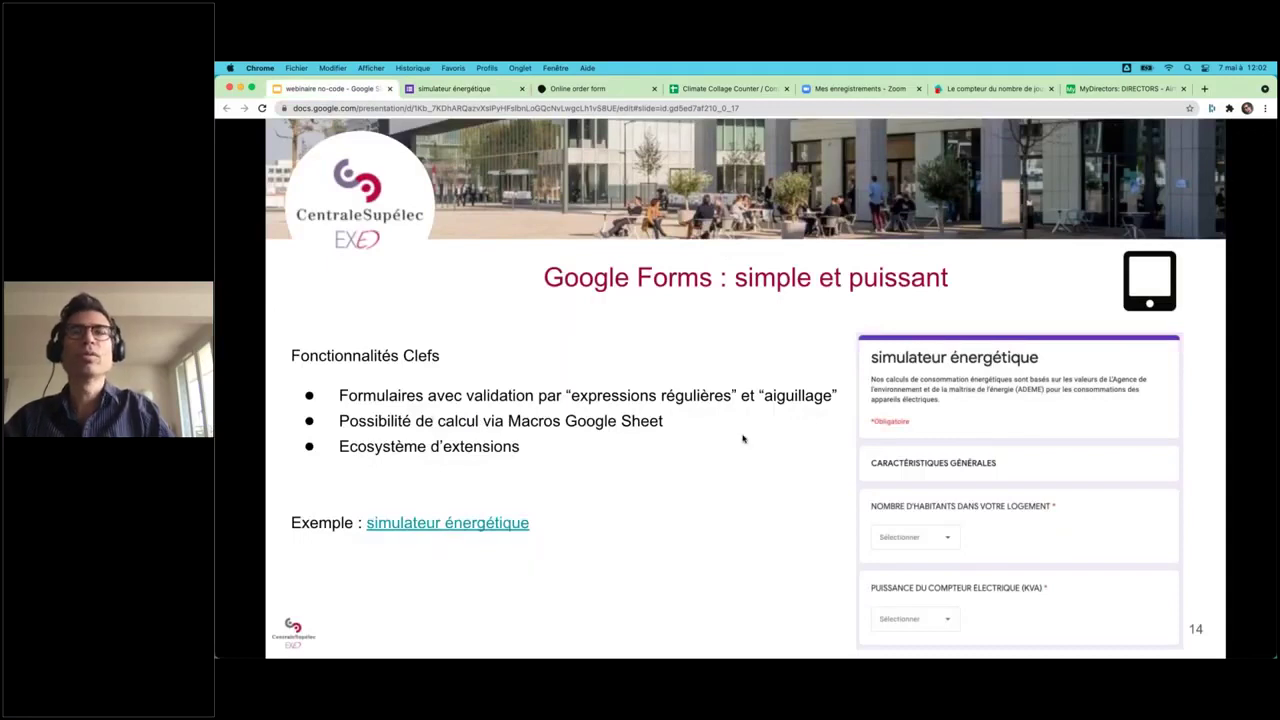
{"action": "left_click", "coordinate": [455, 88]}
{"action": "left_click", "coordinate": [589, 302]}
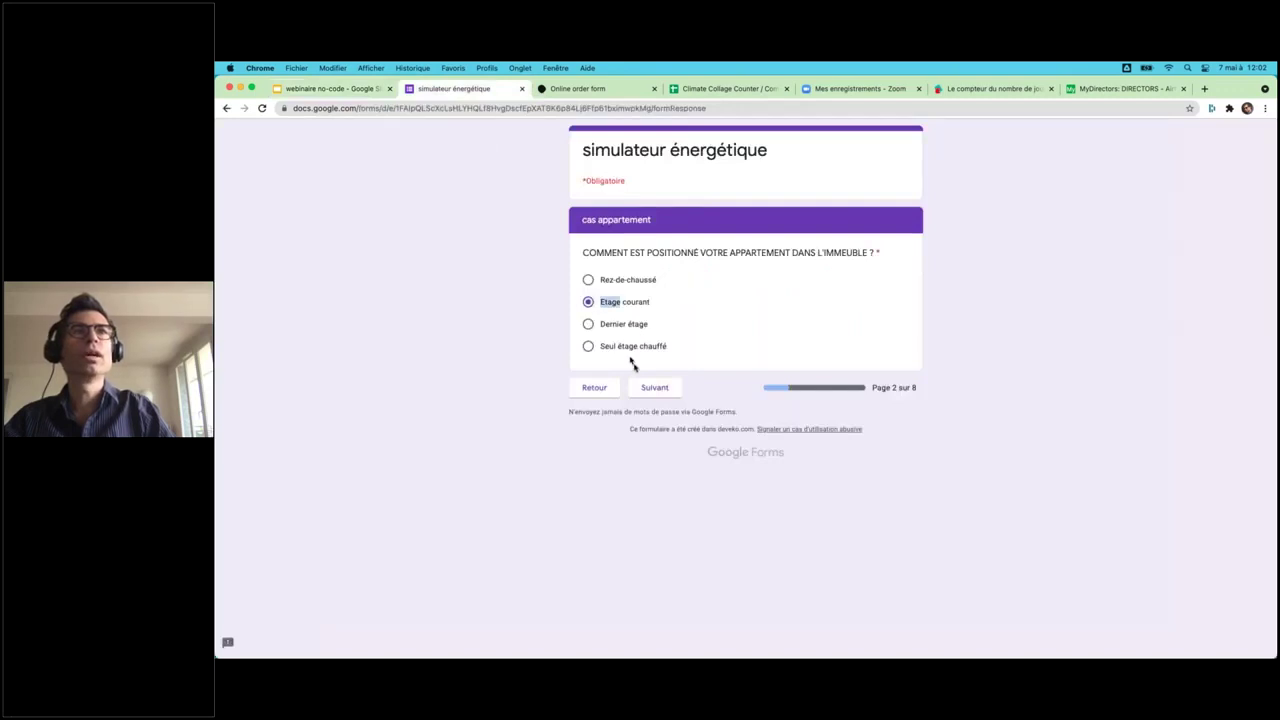
{"action": "left_click", "coordinate": [655, 389]}
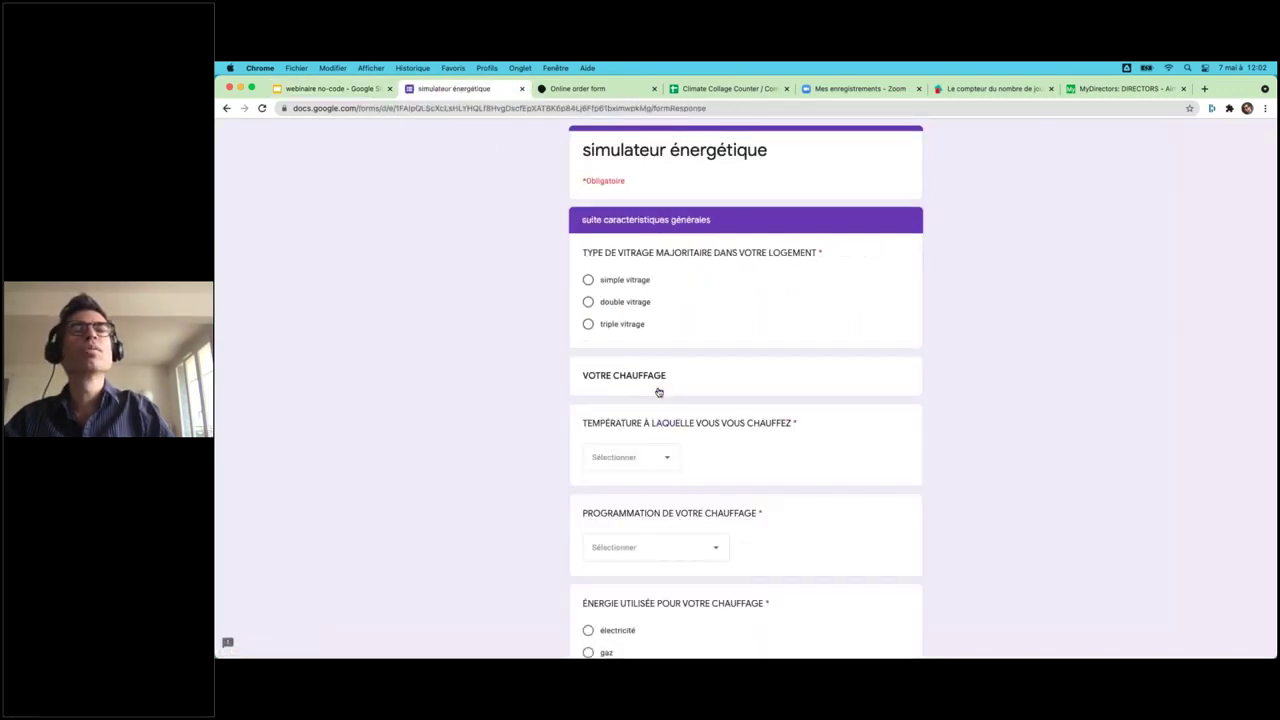
- Choose double vitrage, gaz heating at 20 with Aucune programmation, and continue
{"action": "left_click", "coordinate": [589, 302]}
{"action": "scroll", "coordinate": [557, 471], "scroll_direction": "down", "scroll_amount": 3}
{"action": "left_click", "coordinate": [589, 507]}
{"action": "left_click", "coordinate": [623, 320]}
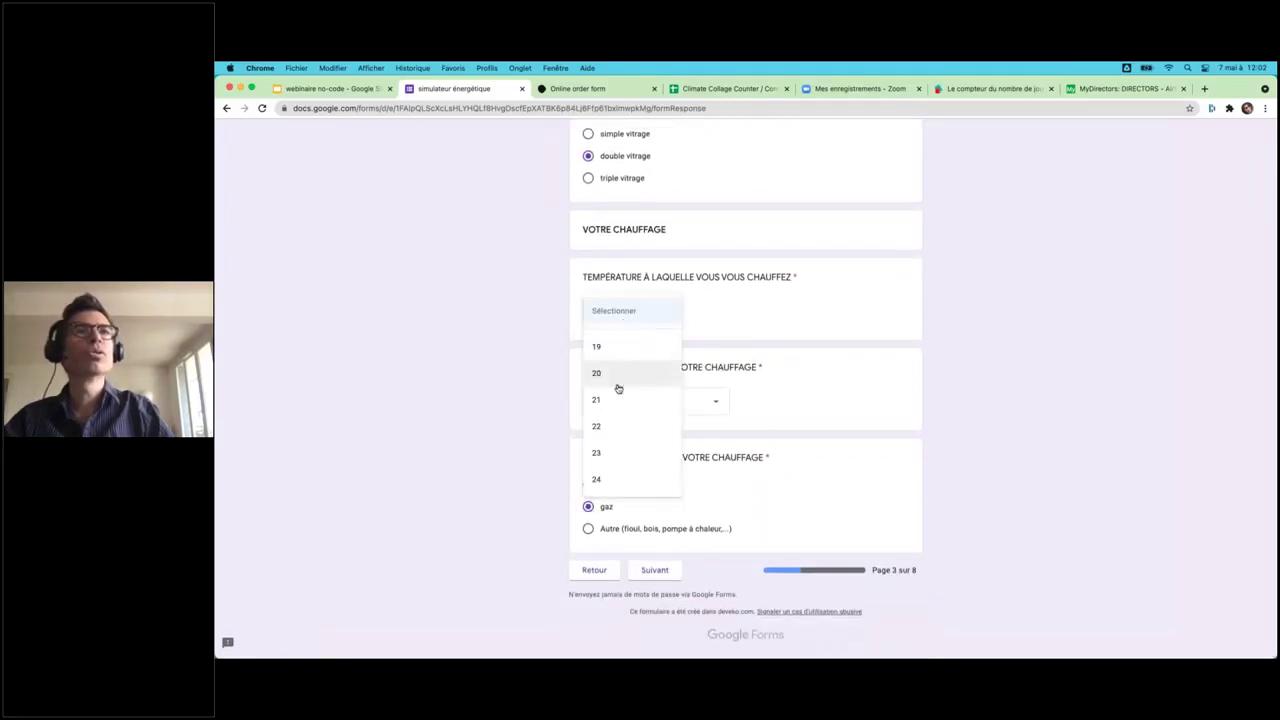
{"action": "left_click", "coordinate": [618, 386]}
{"action": "left_click", "coordinate": [622, 413]}
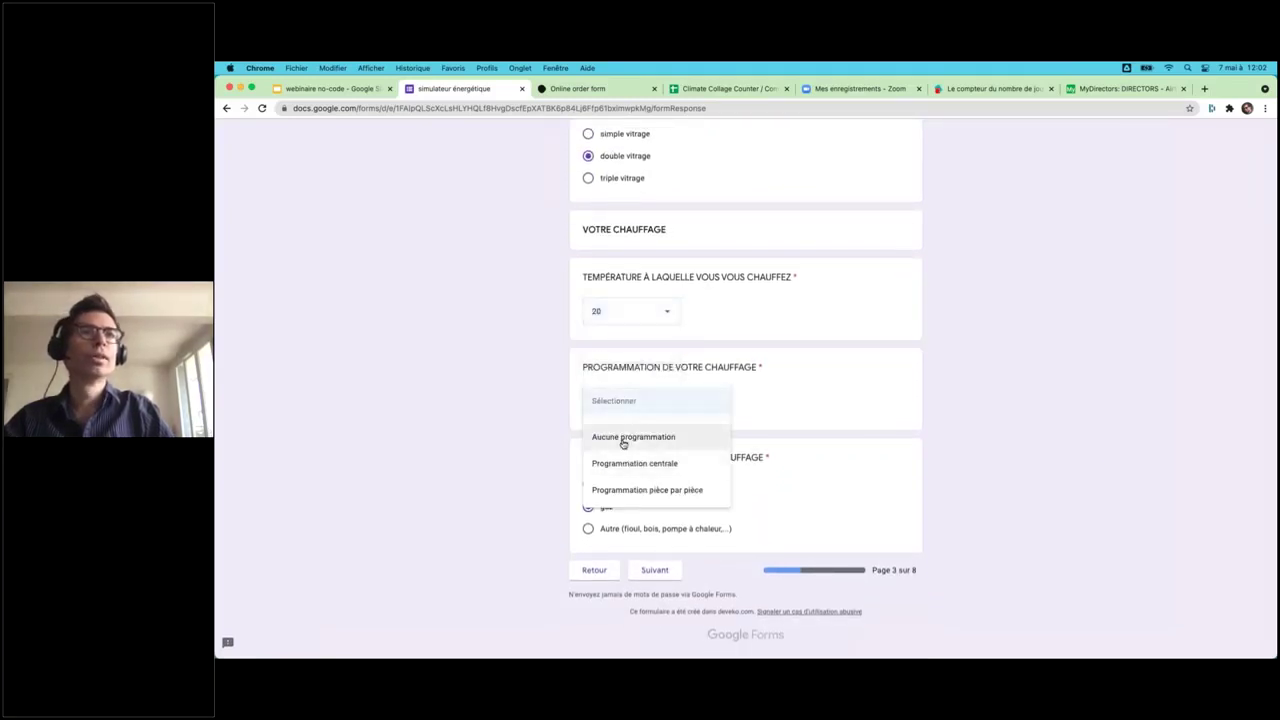
{"action": "left_click", "coordinate": [622, 443]}
{"action": "left_click", "coordinate": [653, 569]}
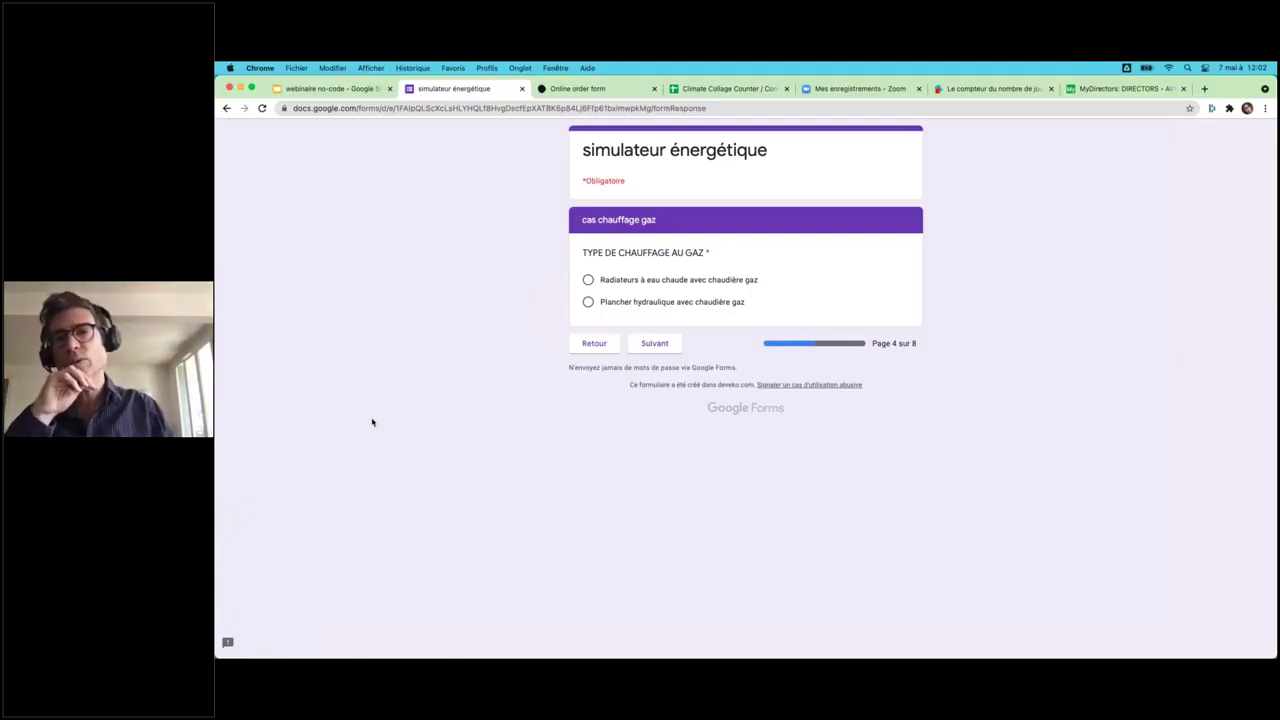
- Switch to the 'webinaire no-code' Google Slides tab
{"action": "left_click", "coordinate": [347, 90]}
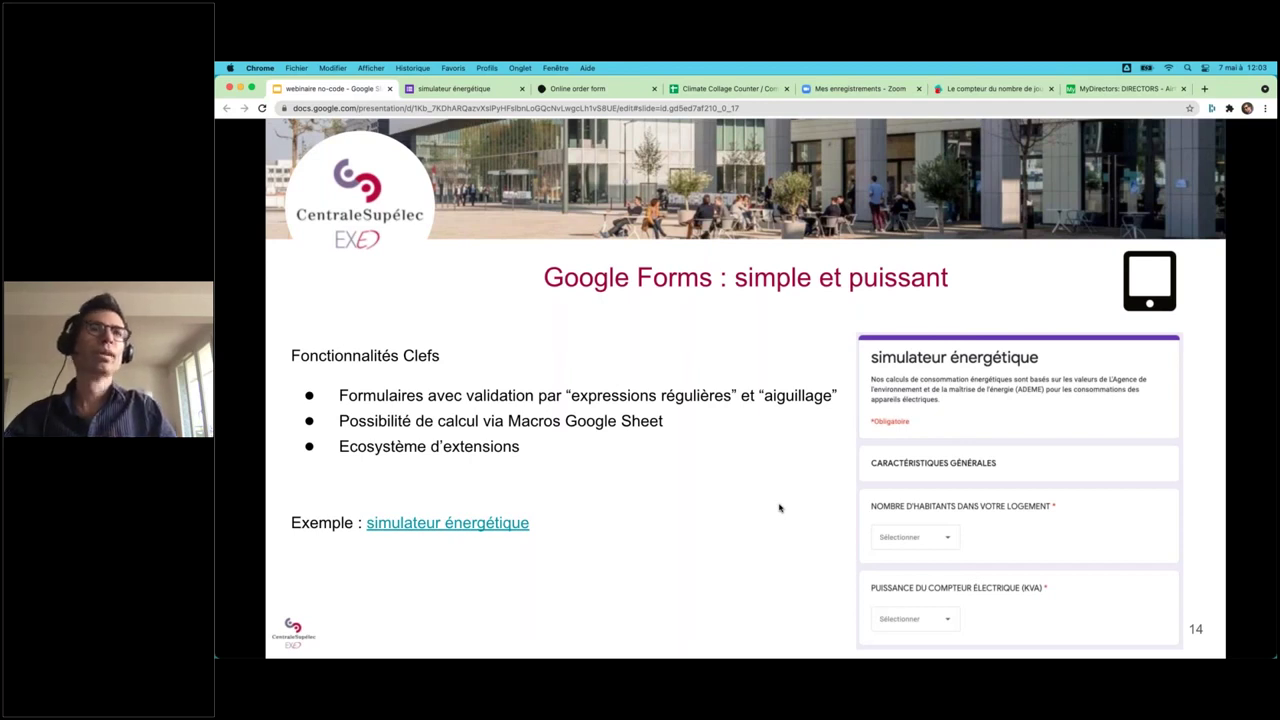
- Go to slide 15, Chatbot, and follow the 'simulateur énergétique' link to collect.chat
{"action": "left_click", "coordinate": [779, 508]}
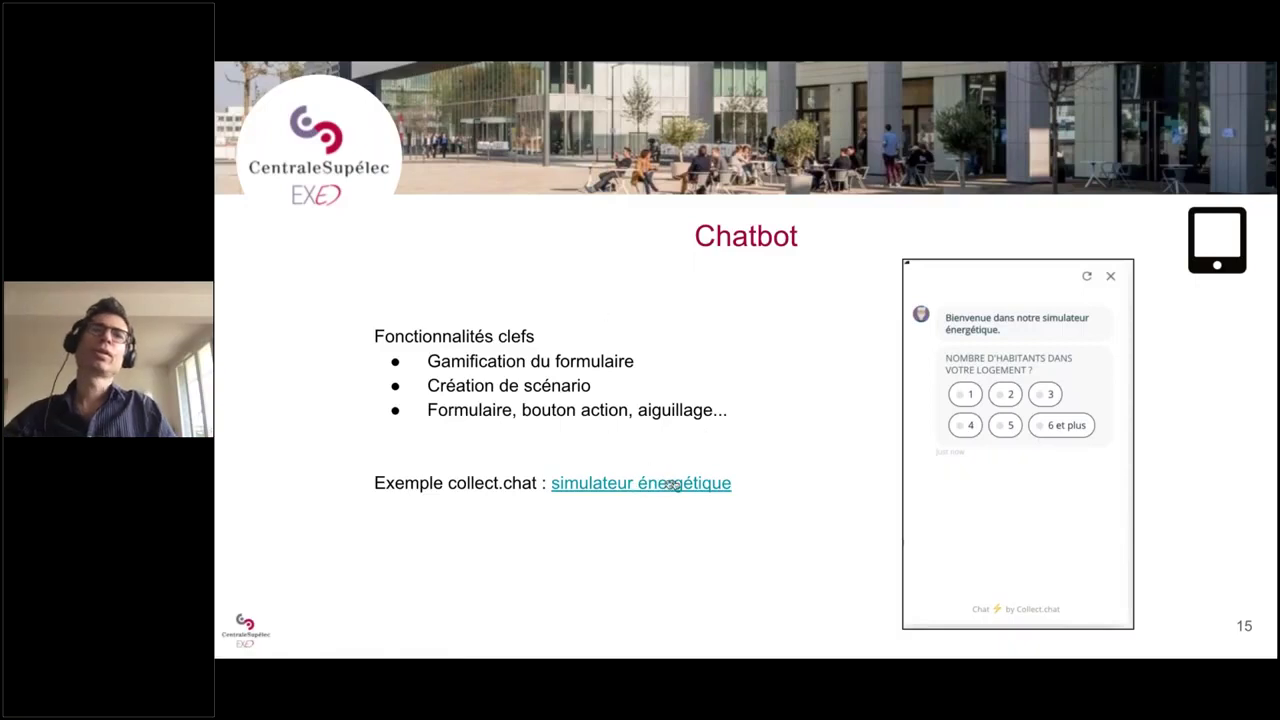
{"action": "key", "text": "Left"}
{"action": "key", "text": "Left"}
{"action": "key", "text": "Left"}
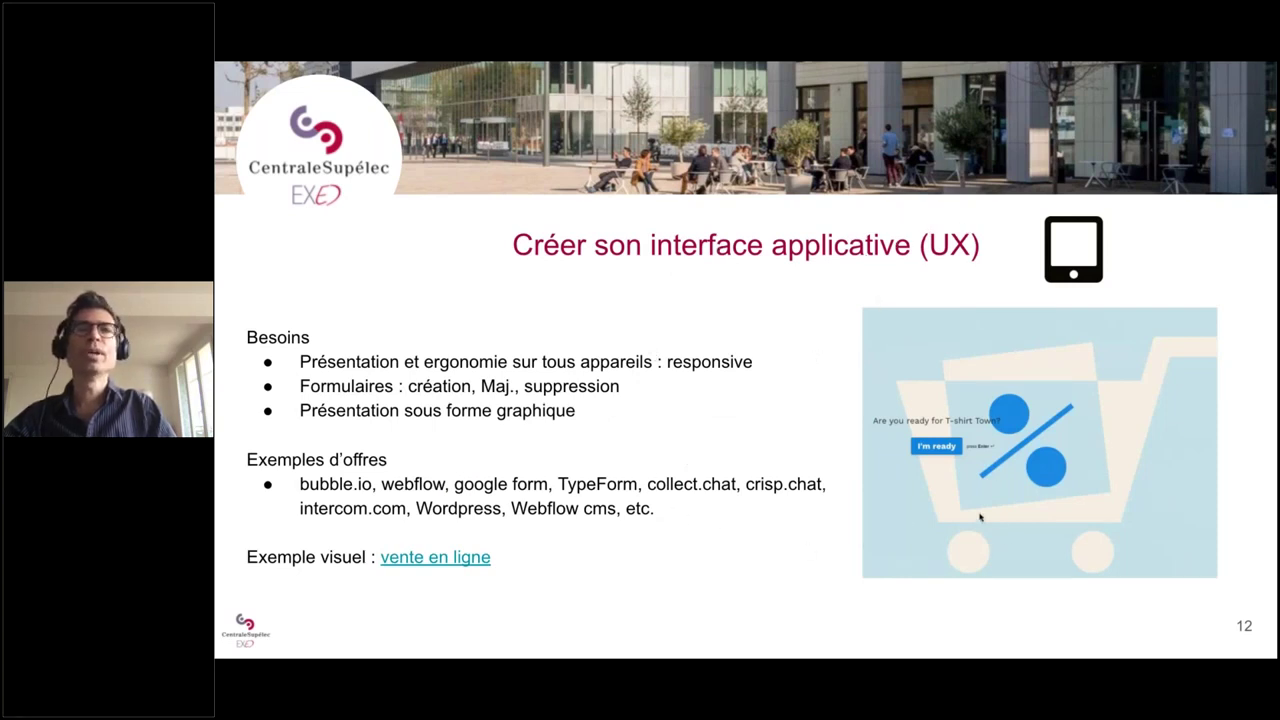
{"action": "key", "text": "Right"}
{"action": "key", "text": "Right"}
{"action": "key", "text": "Right"}
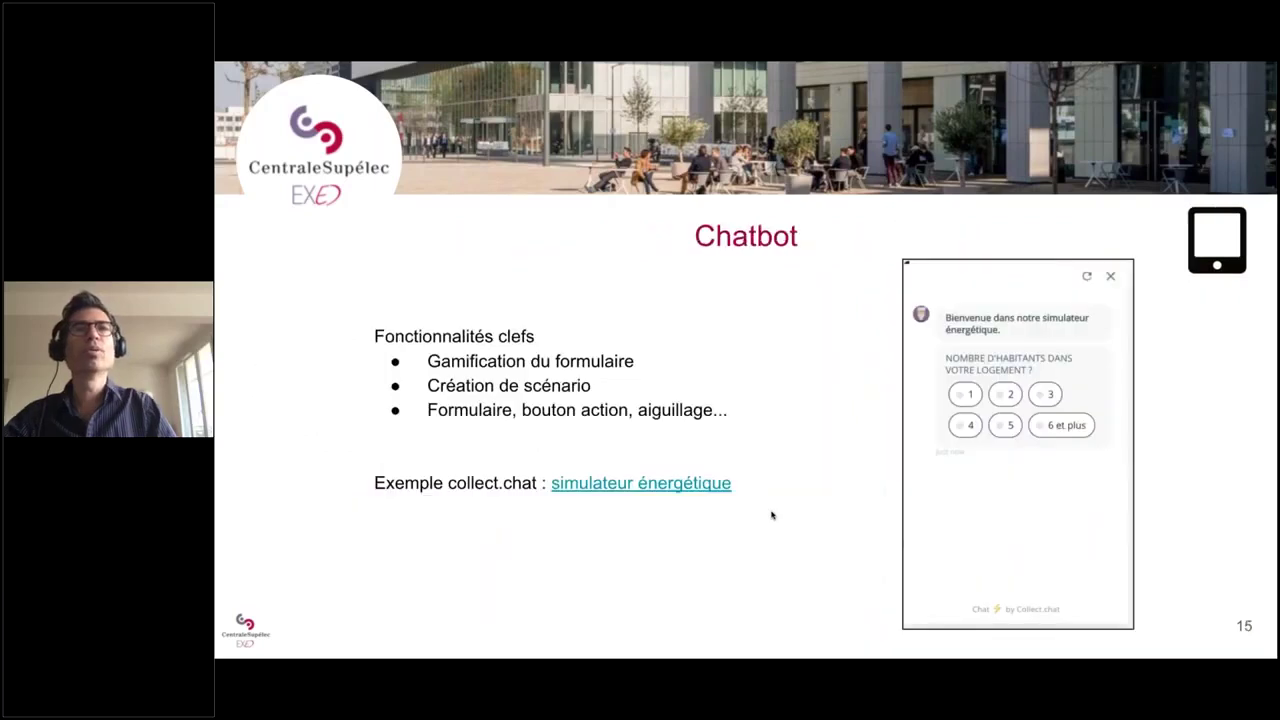
{"action": "left_click", "coordinate": [649, 491]}
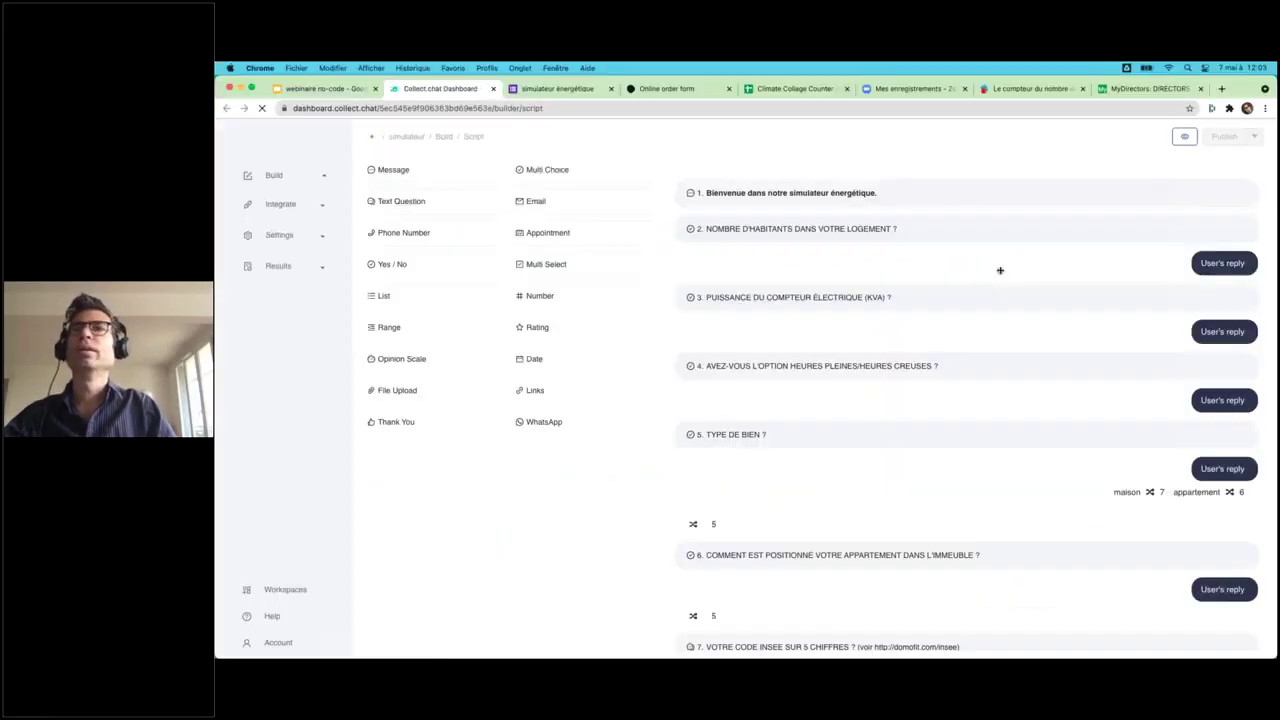
- Preview the chatbot and answer 4 inhabitants, 6 kVA, non, and appartement
{"action": "left_click", "coordinate": [1186, 138]}
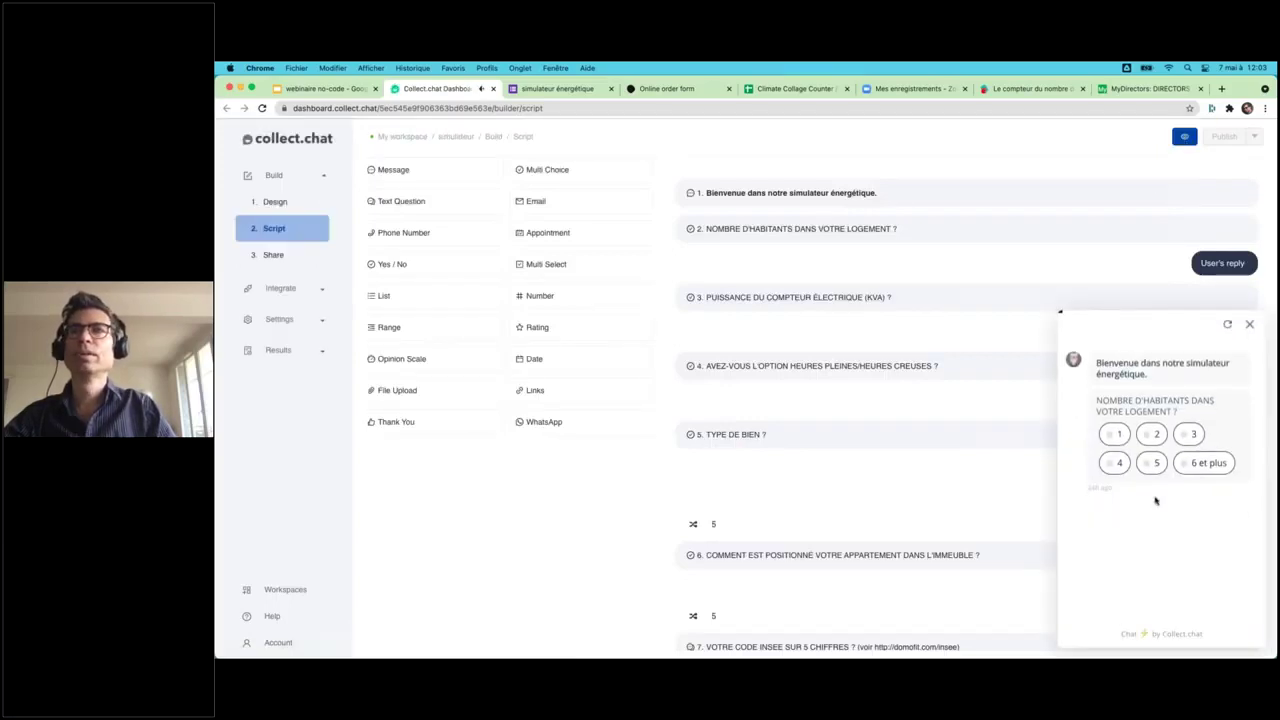
{"action": "left_click", "coordinate": [1114, 462]}
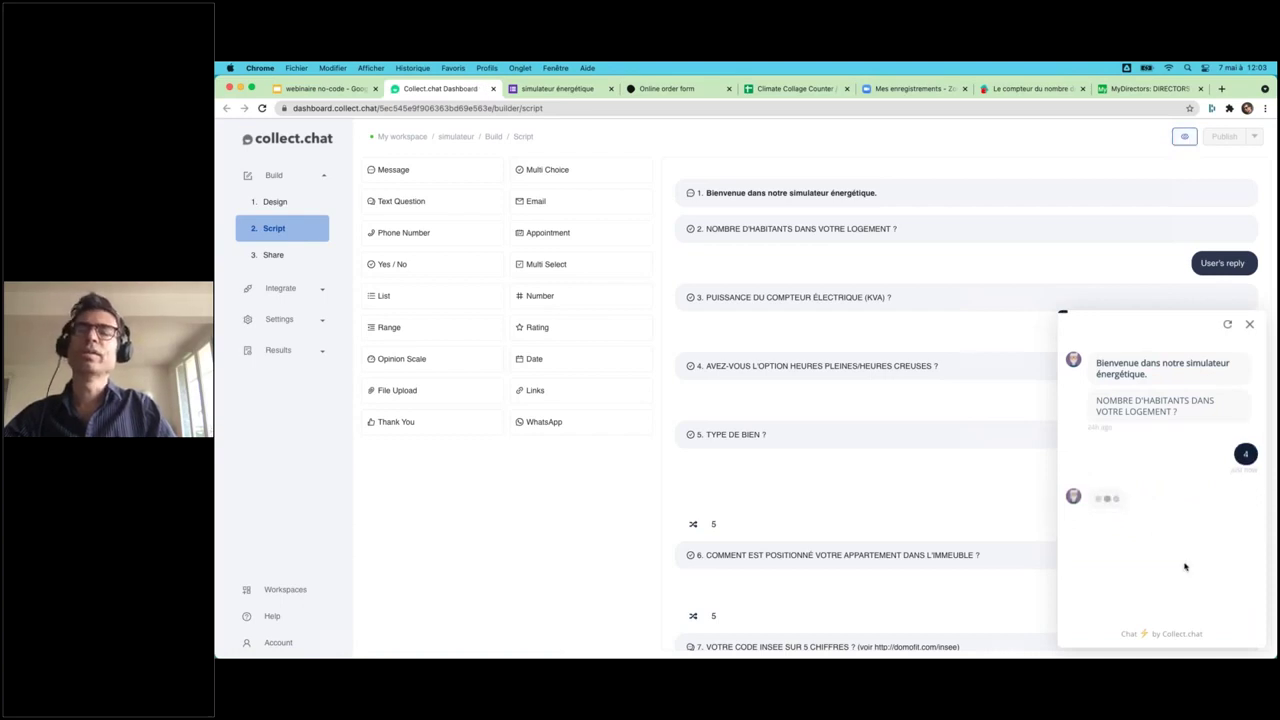
{"action": "left_click", "coordinate": [1155, 507]}
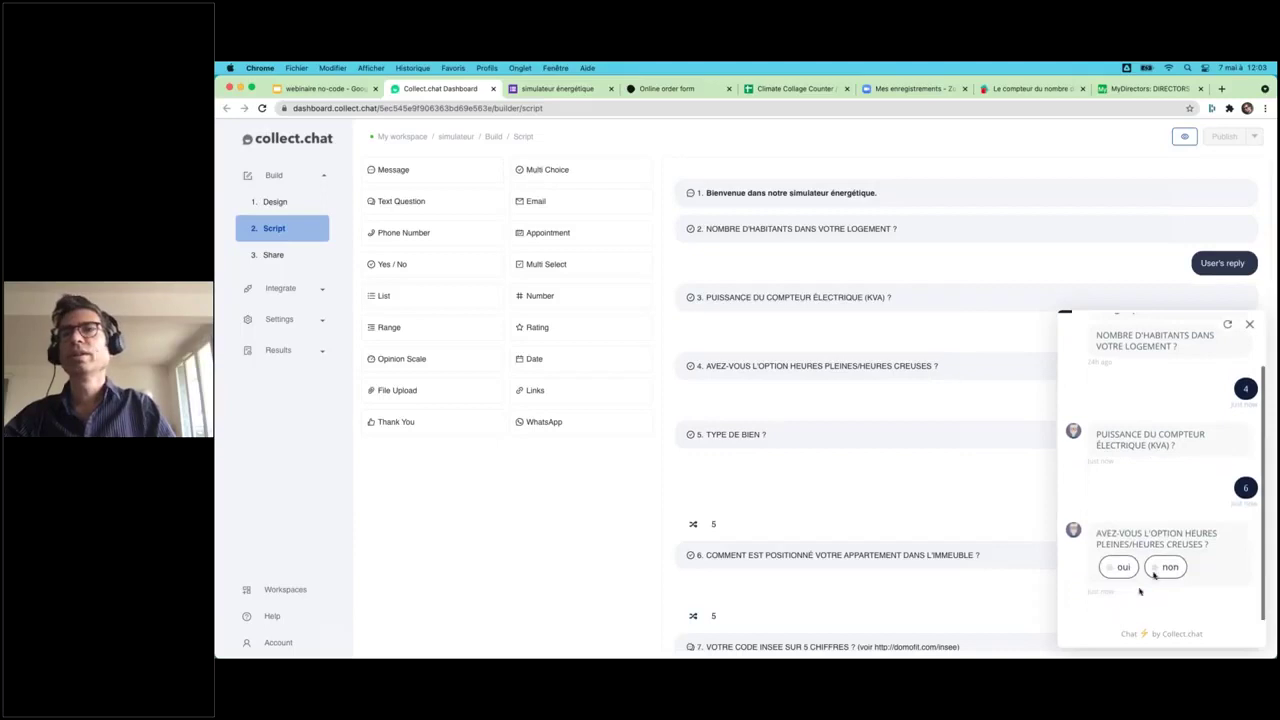
{"action": "left_click", "coordinate": [1166, 567]}
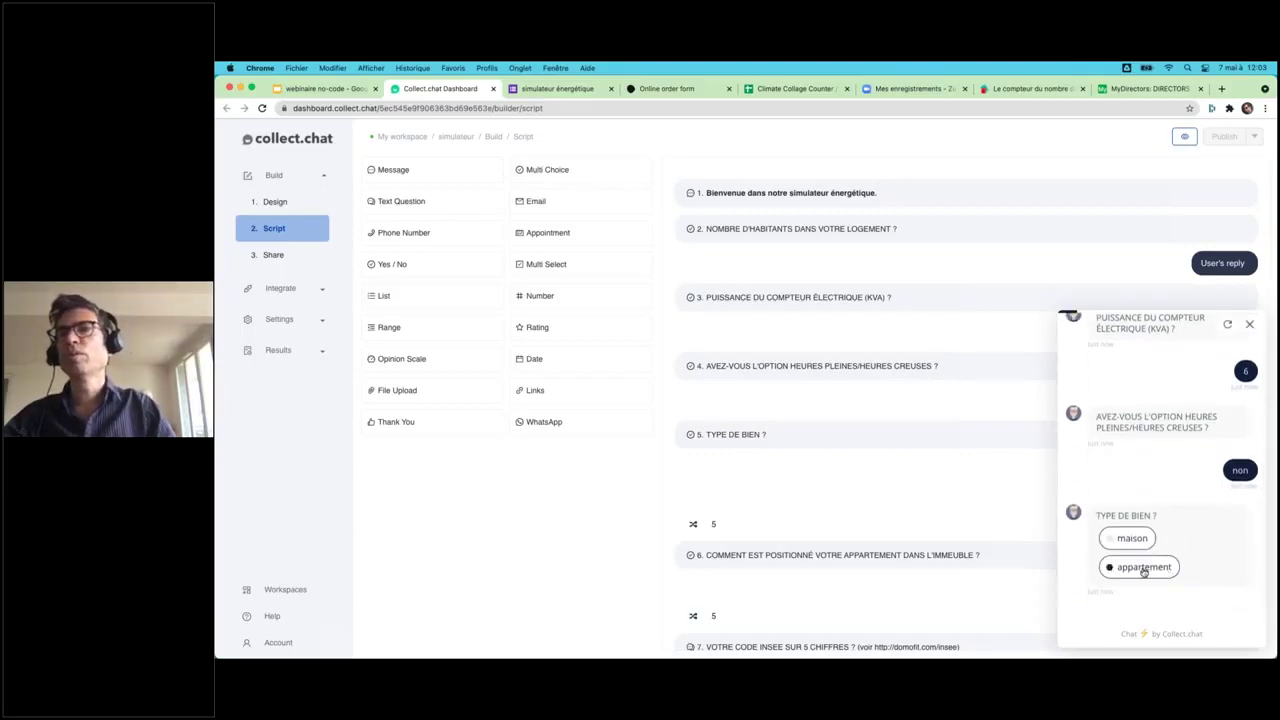
{"action": "left_click", "coordinate": [1144, 567]}
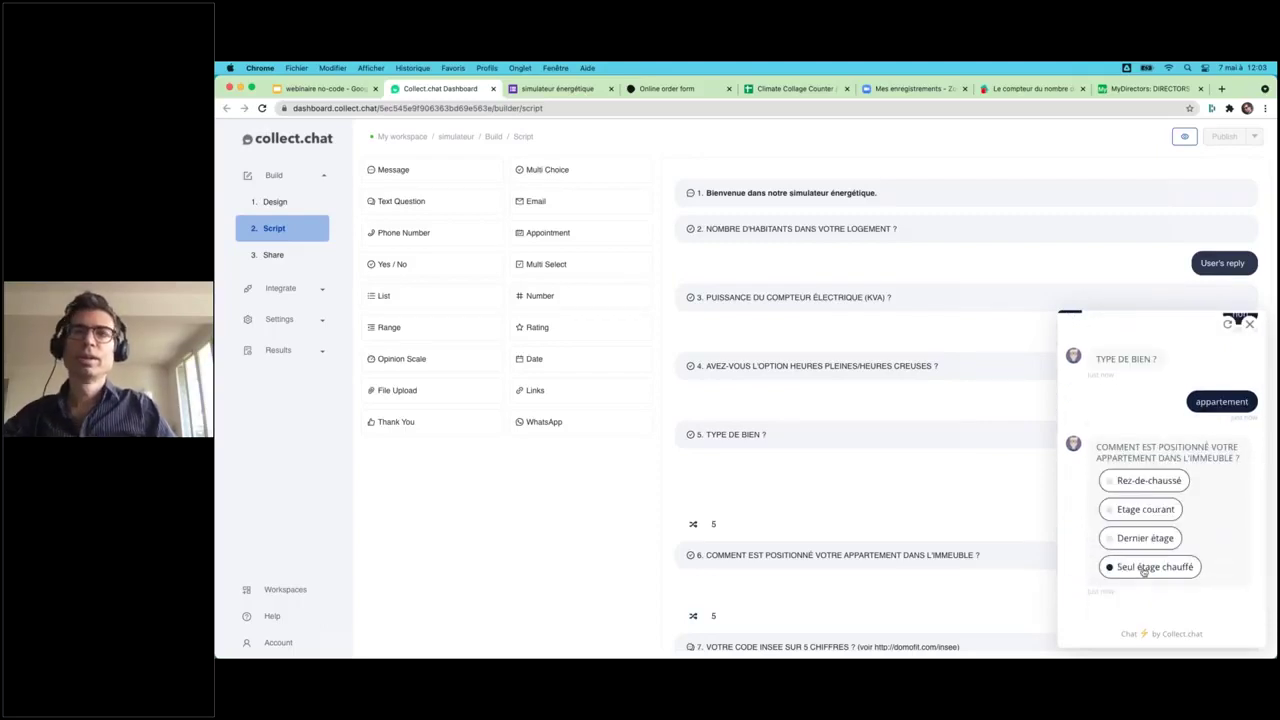
- Answer Etage courant, INSEE code 75119, and années 80 in the chat preview
{"action": "left_click", "coordinate": [1133, 513]}
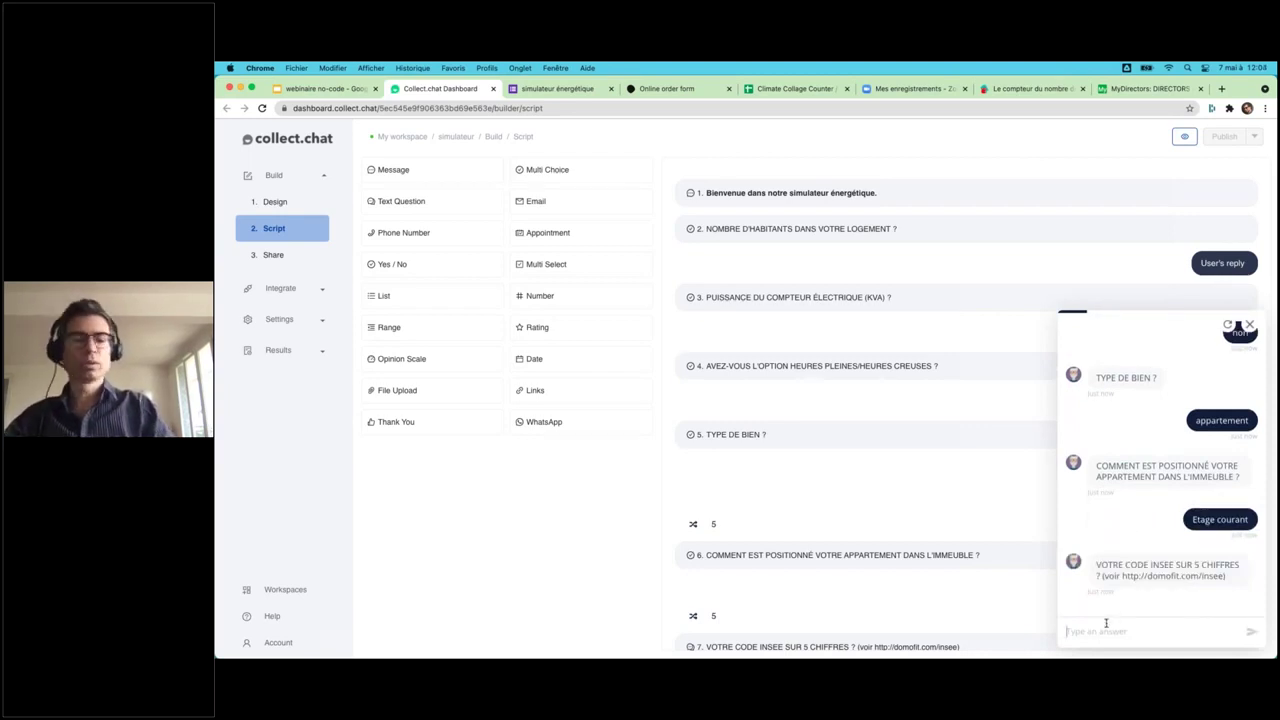
{"action": "type", "text": "75119"}
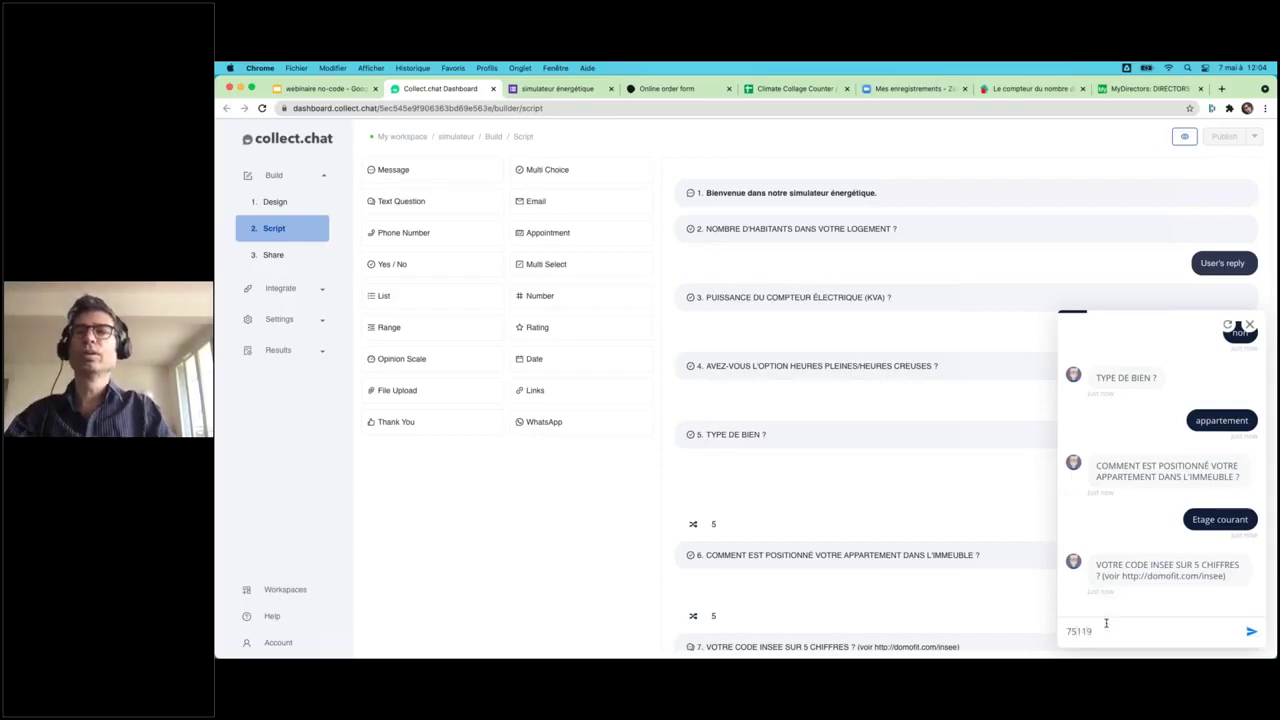
{"action": "key", "text": "Return"}
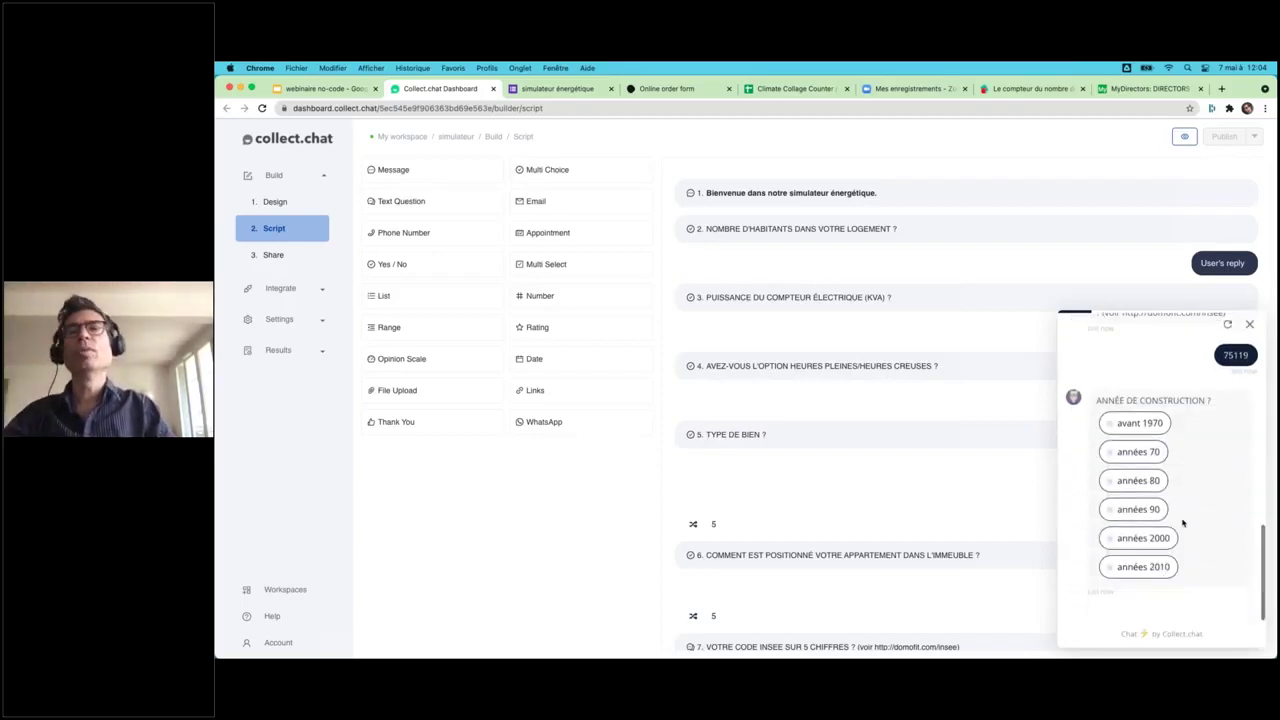
{"action": "left_click", "coordinate": [1133, 482]}
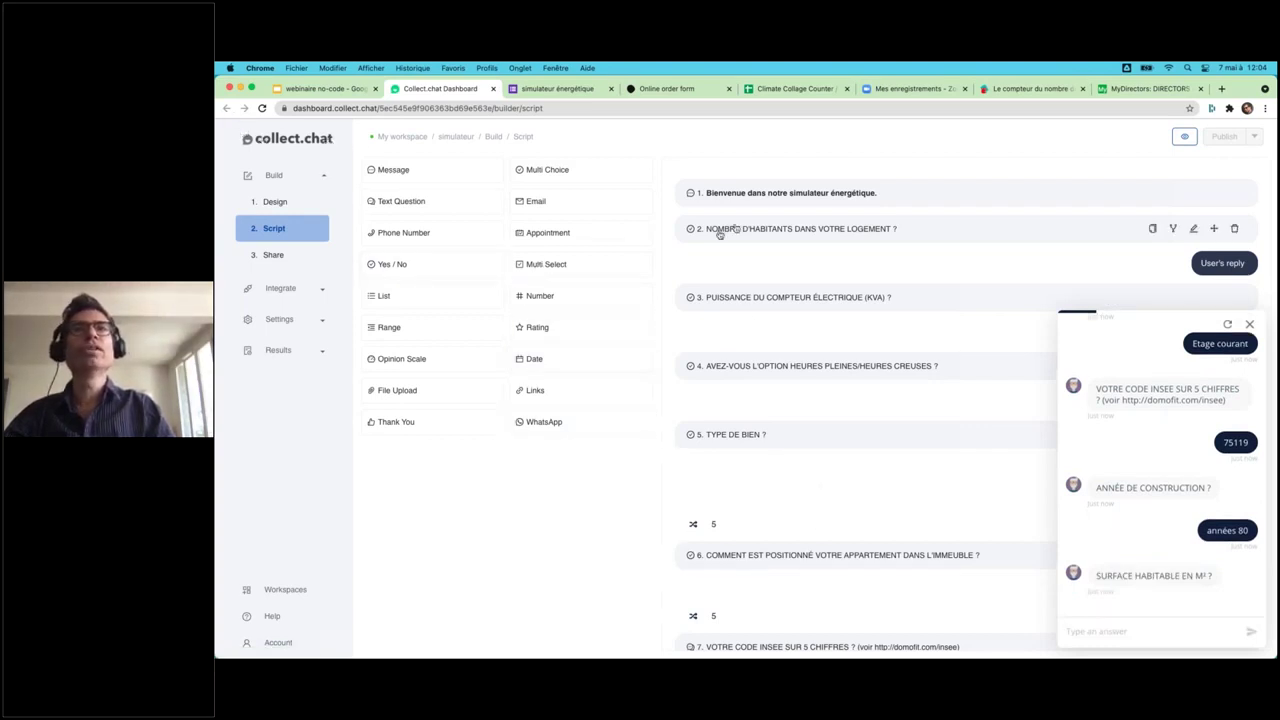
- Open question 2, 'Nombre d'habitants dans votre logement ?', close the preview, and click Done
{"action": "left_click", "coordinate": [750, 229]}
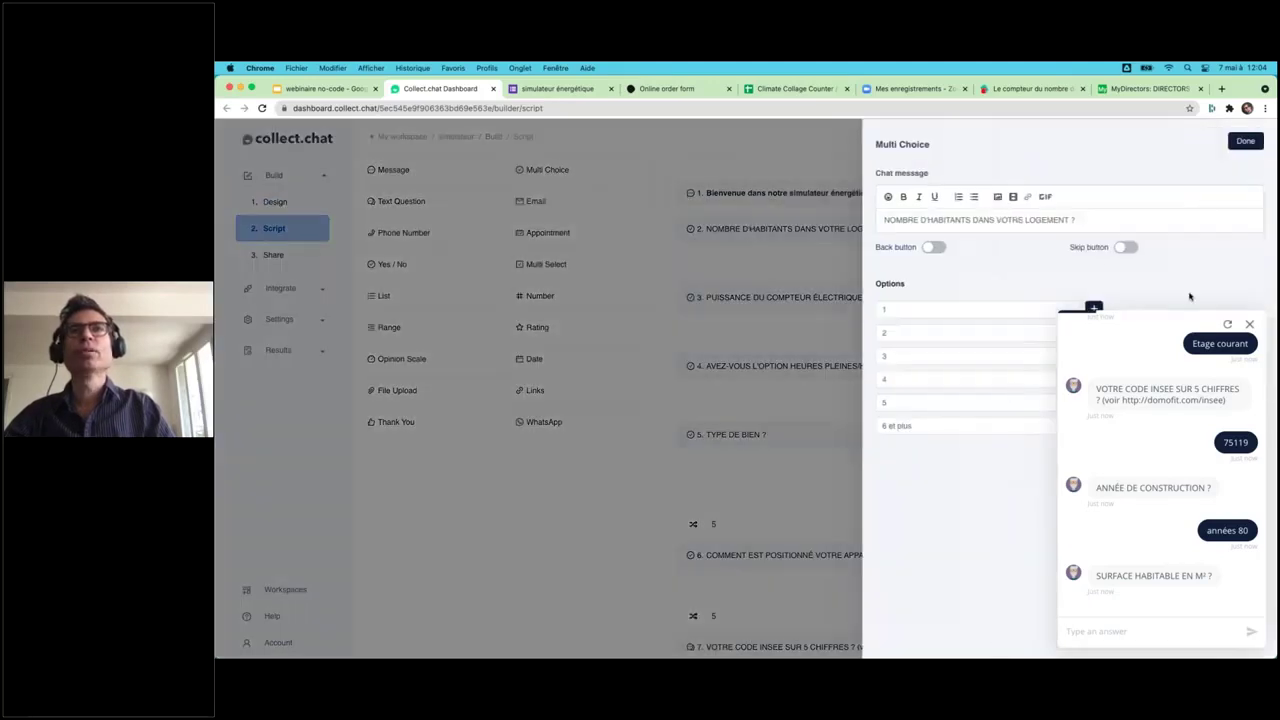
{"action": "left_click", "coordinate": [1249, 325]}
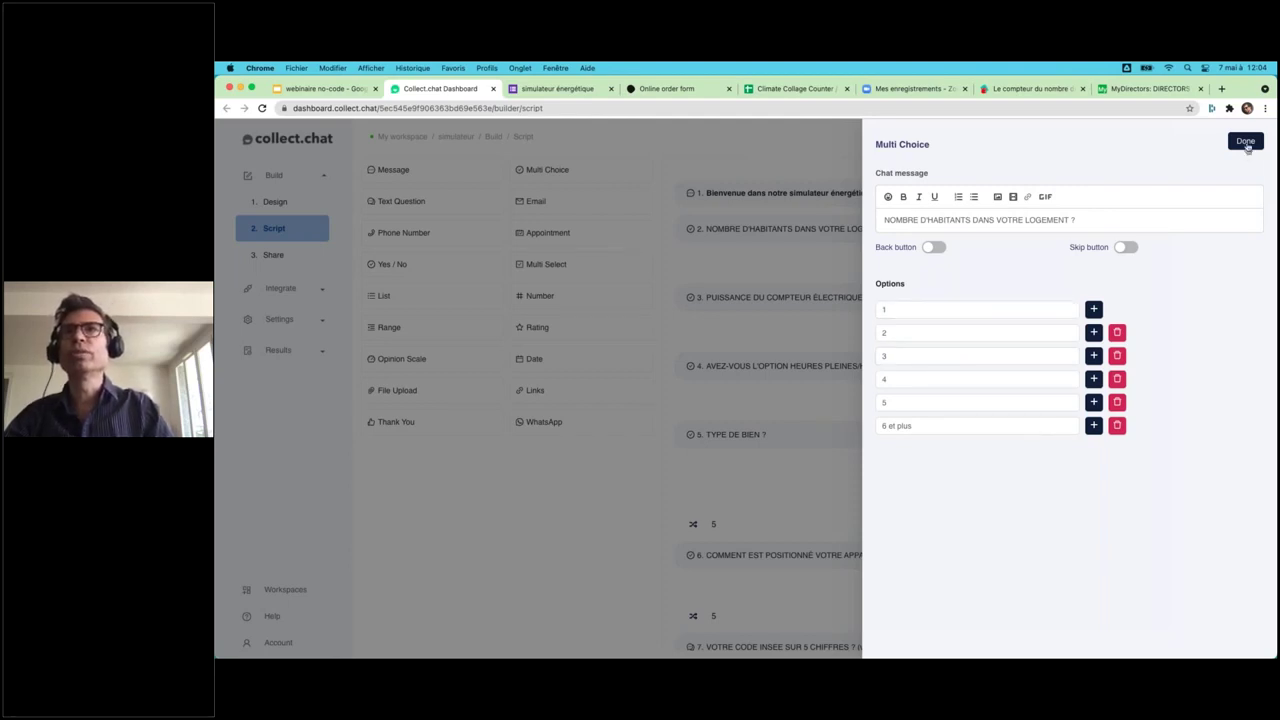
{"action": "left_click", "coordinate": [1245, 141]}
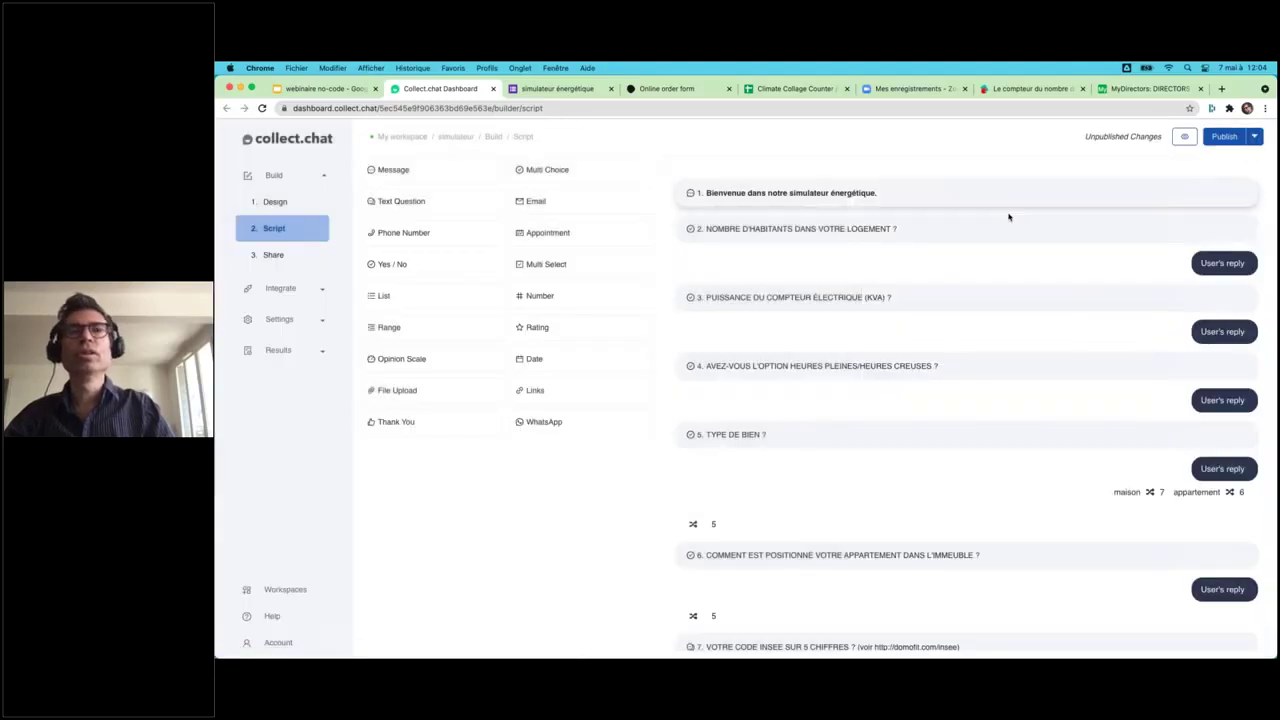
- Present the 'webinaire no-code' deck full screen and step back to slide 13, Wordpress
{"action": "scroll", "coordinate": [797, 470], "scroll_direction": "down", "scroll_amount": 2}
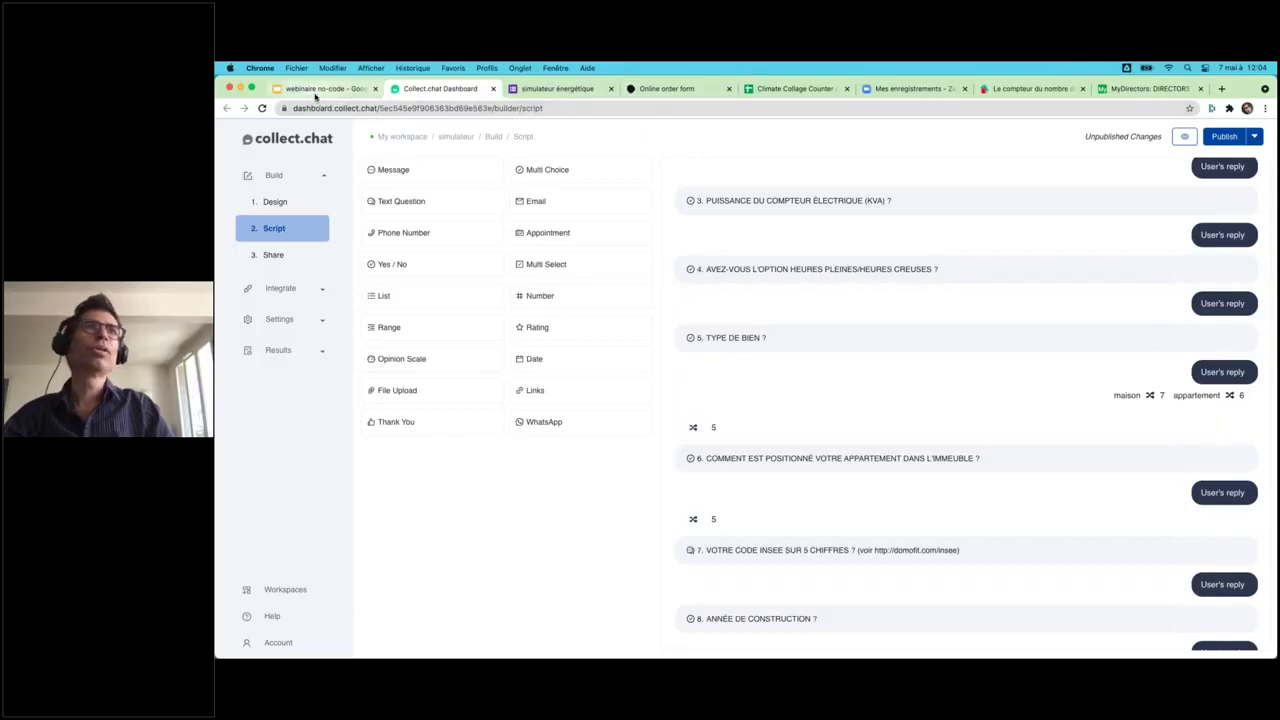
{"action": "left_click", "coordinate": [320, 88]}
{"action": "key", "text": "super+Return"}
{"action": "left_click", "coordinate": [797, 361]}
{"action": "key", "text": "Left"}
{"action": "key", "text": "Left"}
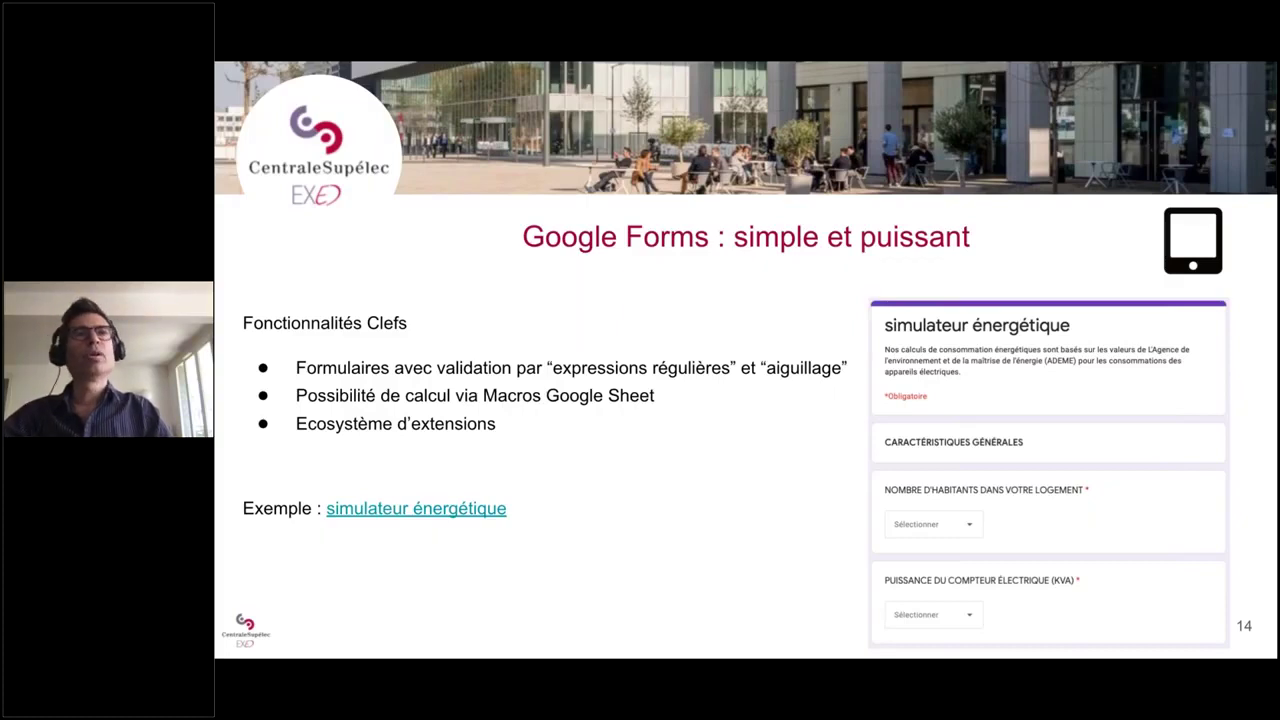
{"action": "key", "text": "Left"}
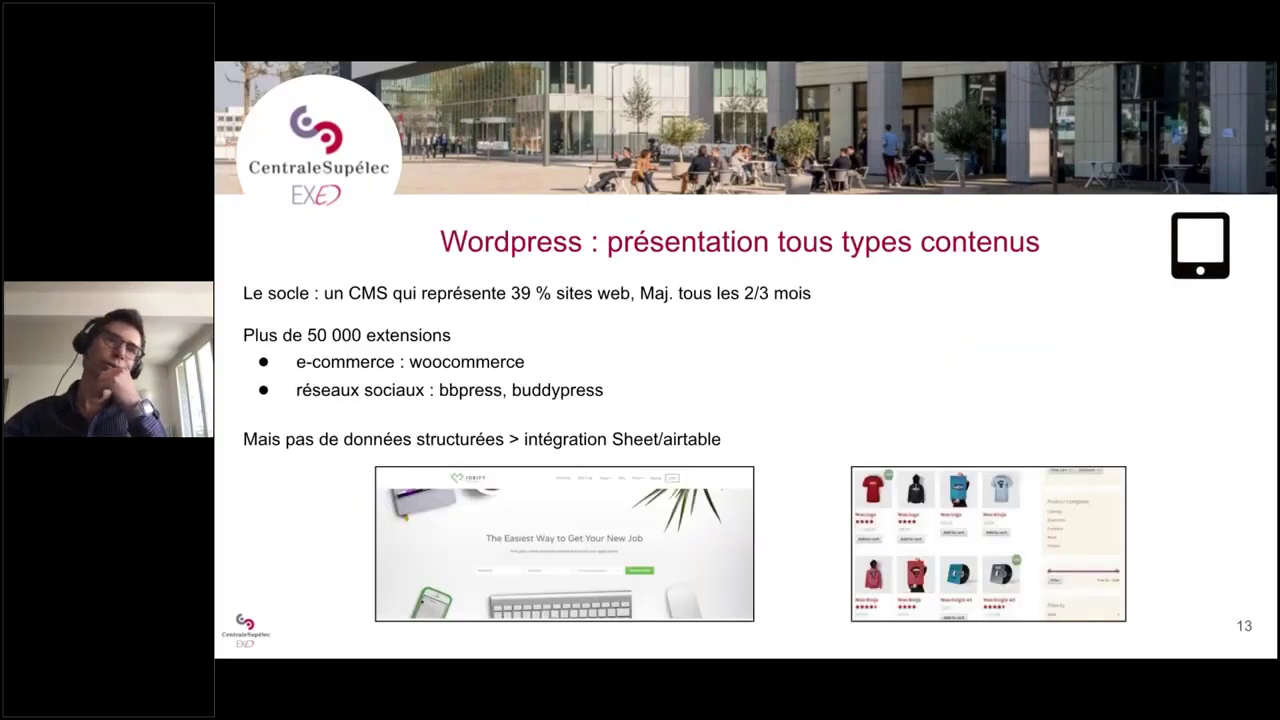
{"action": "key", "text": "Left"}
{"action": "key", "text": "Left"}
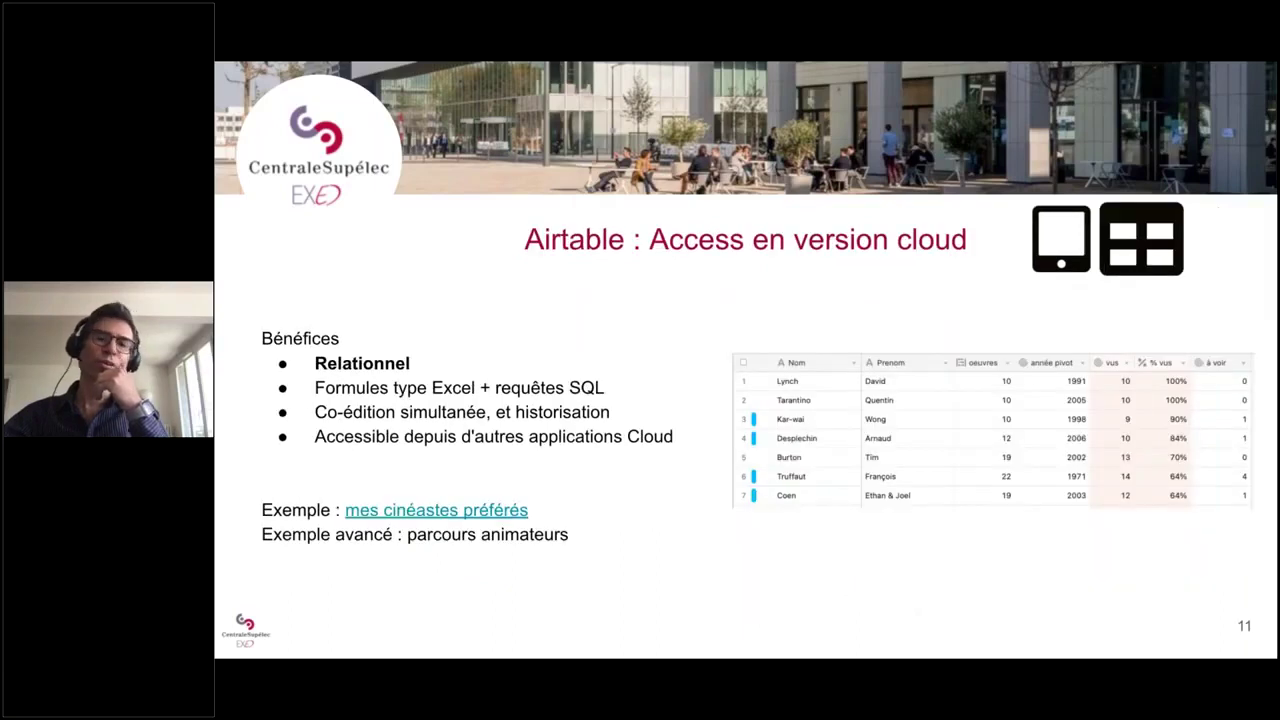
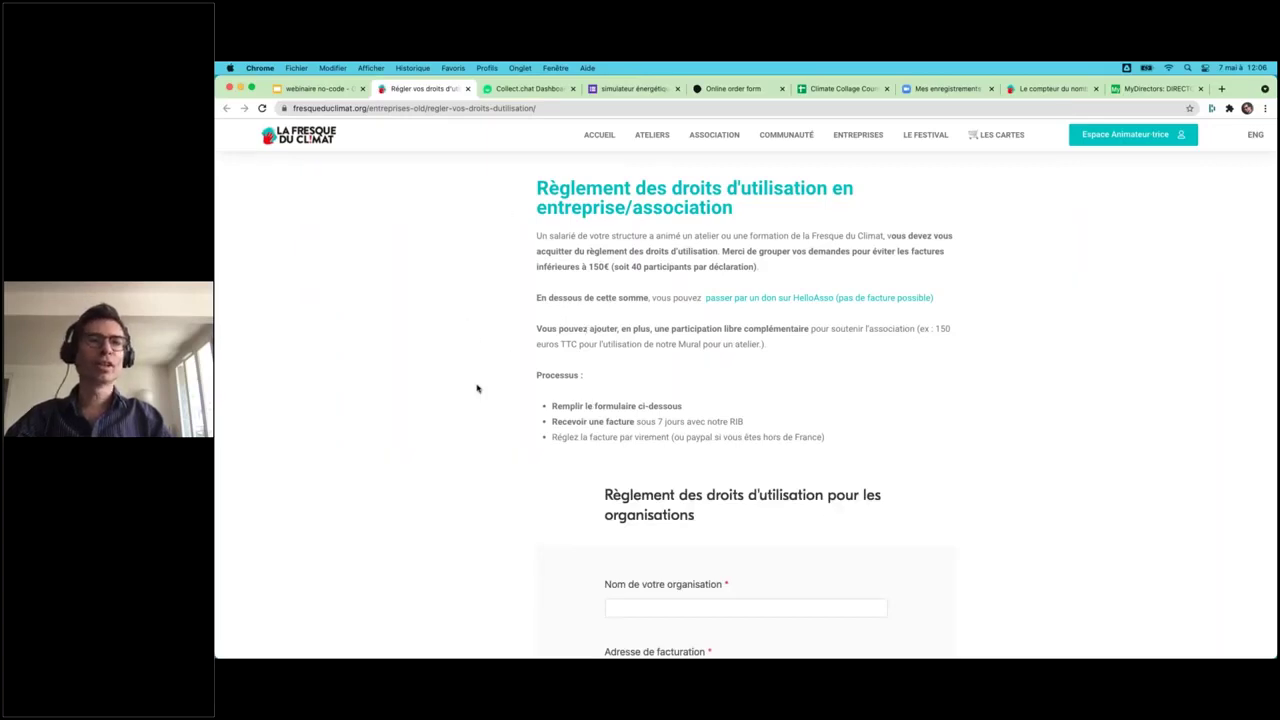
- Scroll through the Fresque du Climat organisations' usage-fee form, then show all open windows
{"action": "scroll", "coordinate": [477, 388], "scroll_direction": "down", "scroll_amount": 5}
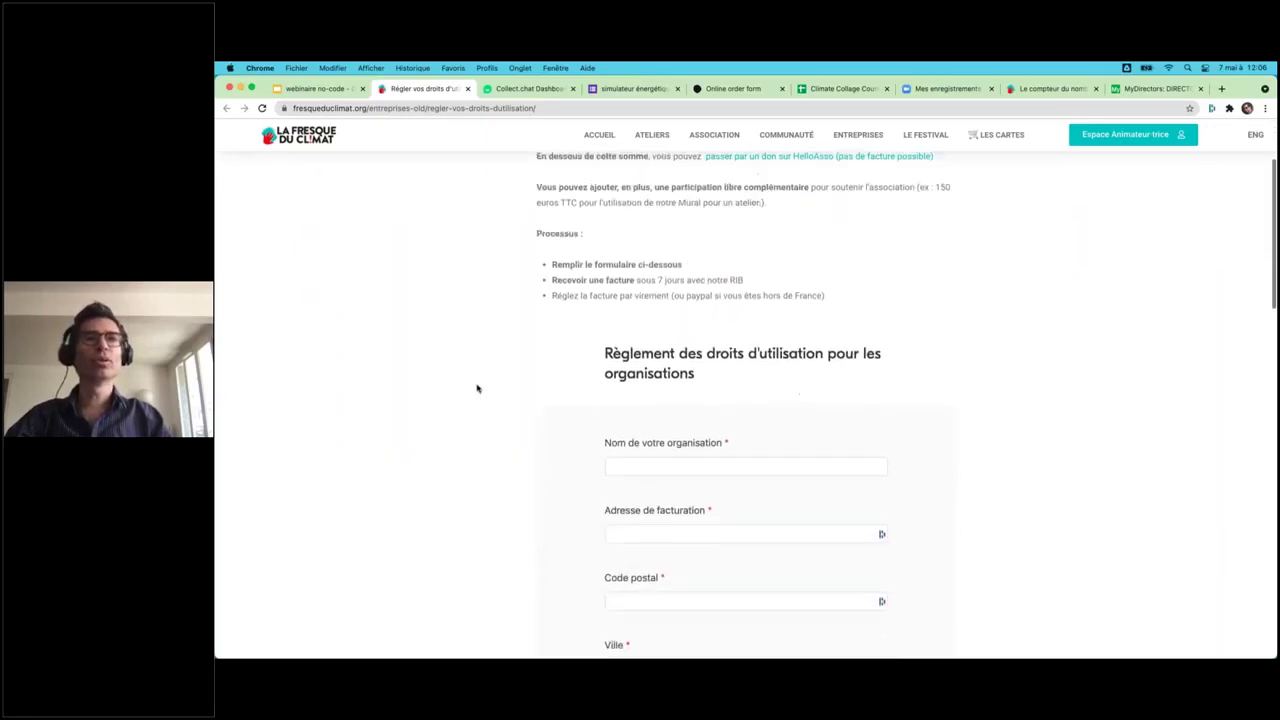
{"action": "scroll", "coordinate": [477, 388], "scroll_direction": "down", "scroll_amount": 4}
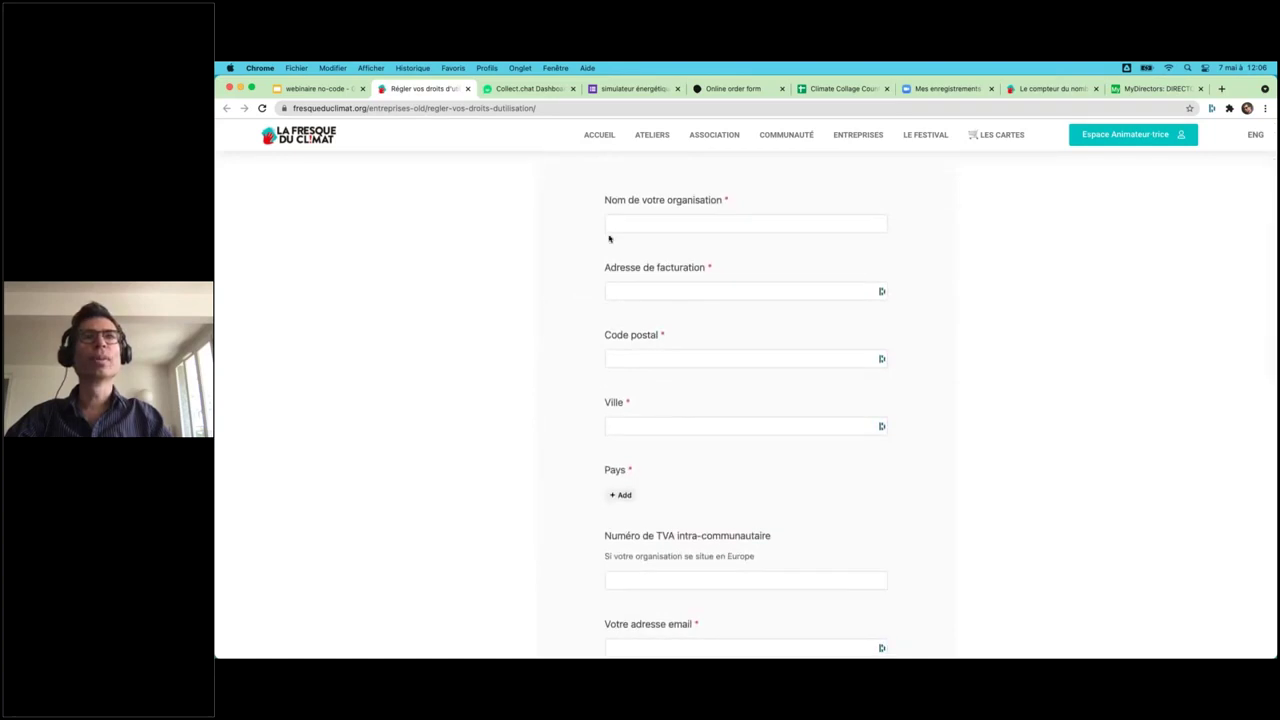
{"action": "scroll", "coordinate": [525, 321], "scroll_direction": "up", "scroll_amount": 9}
{"action": "scroll", "coordinate": [525, 321], "scroll_direction": "down", "scroll_amount": 5}
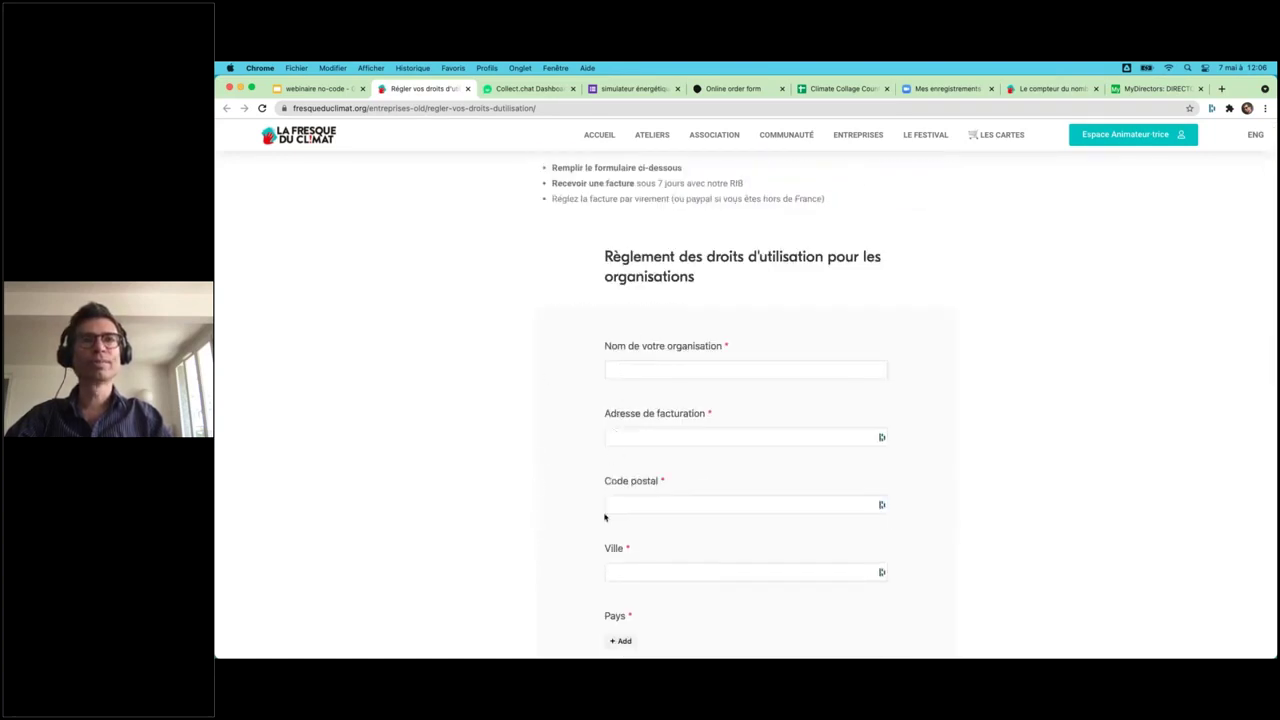
{"action": "scroll", "coordinate": [604, 517], "scroll_direction": "up", "scroll_amount": 6}
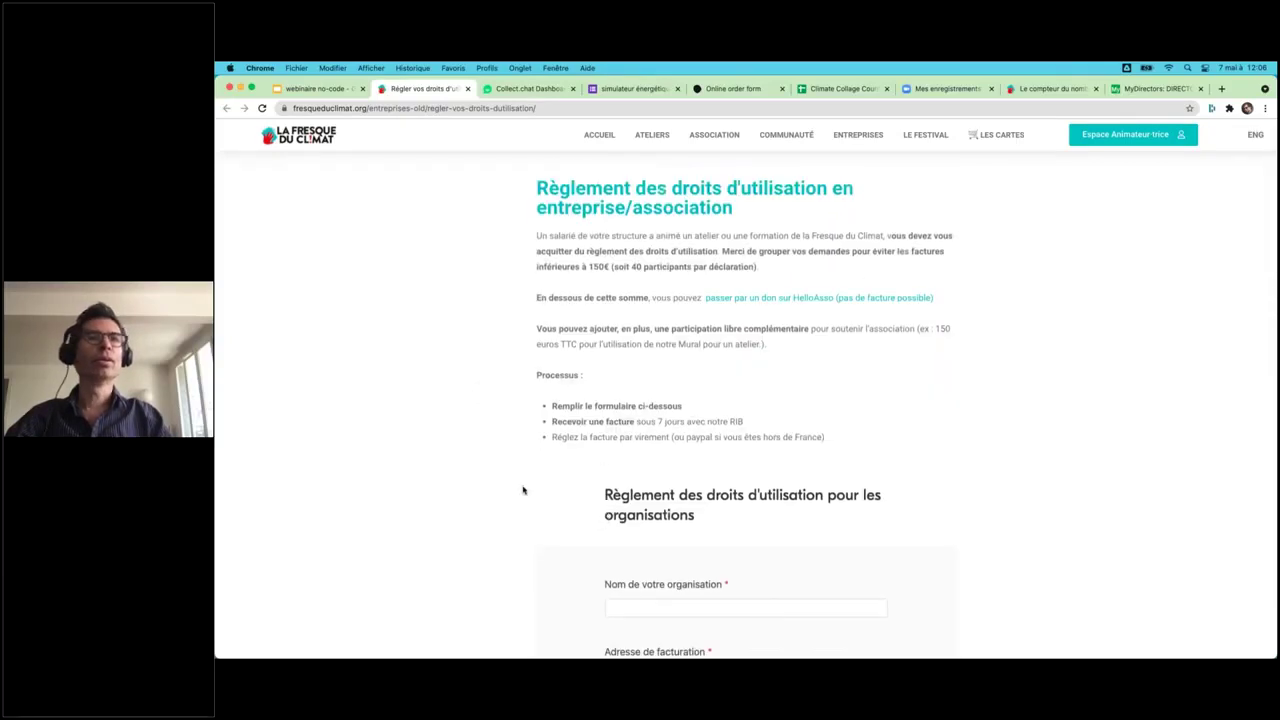
{"action": "key", "text": "ctrl+Up"}
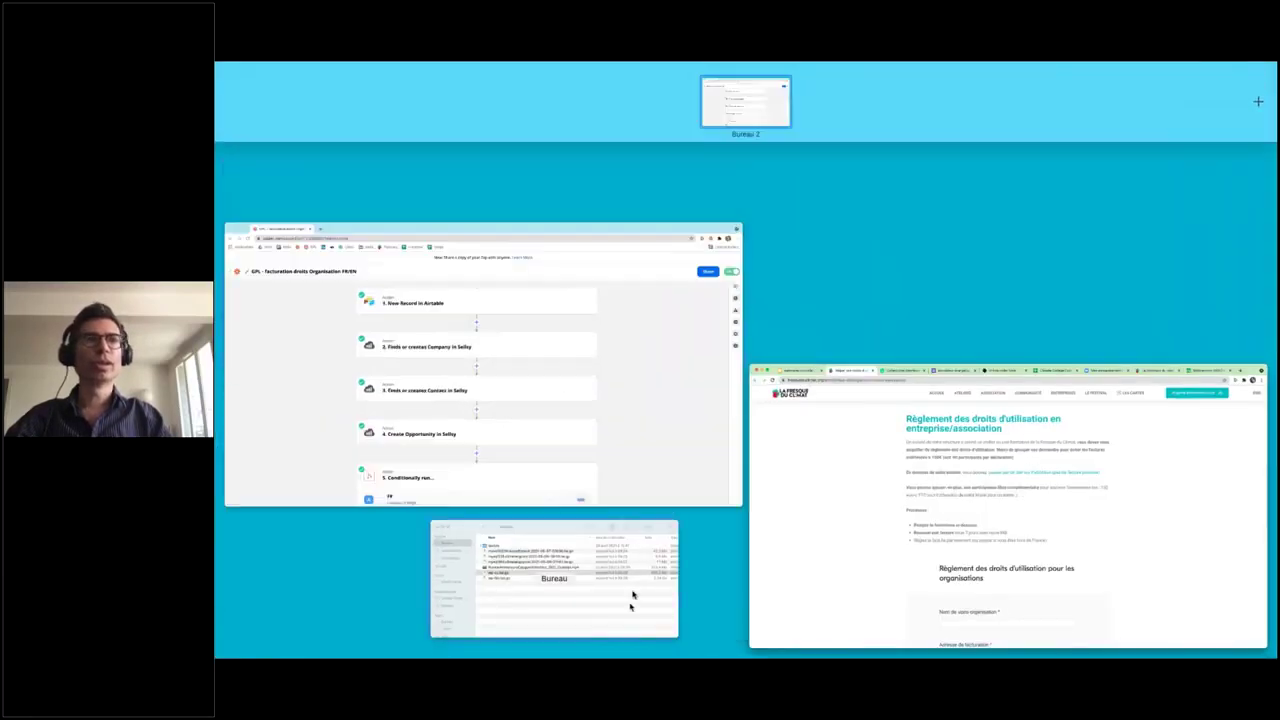
- Bring the Zapier zap forward and load airtable.com in a new tab
{"action": "left_click", "coordinate": [597, 477]}
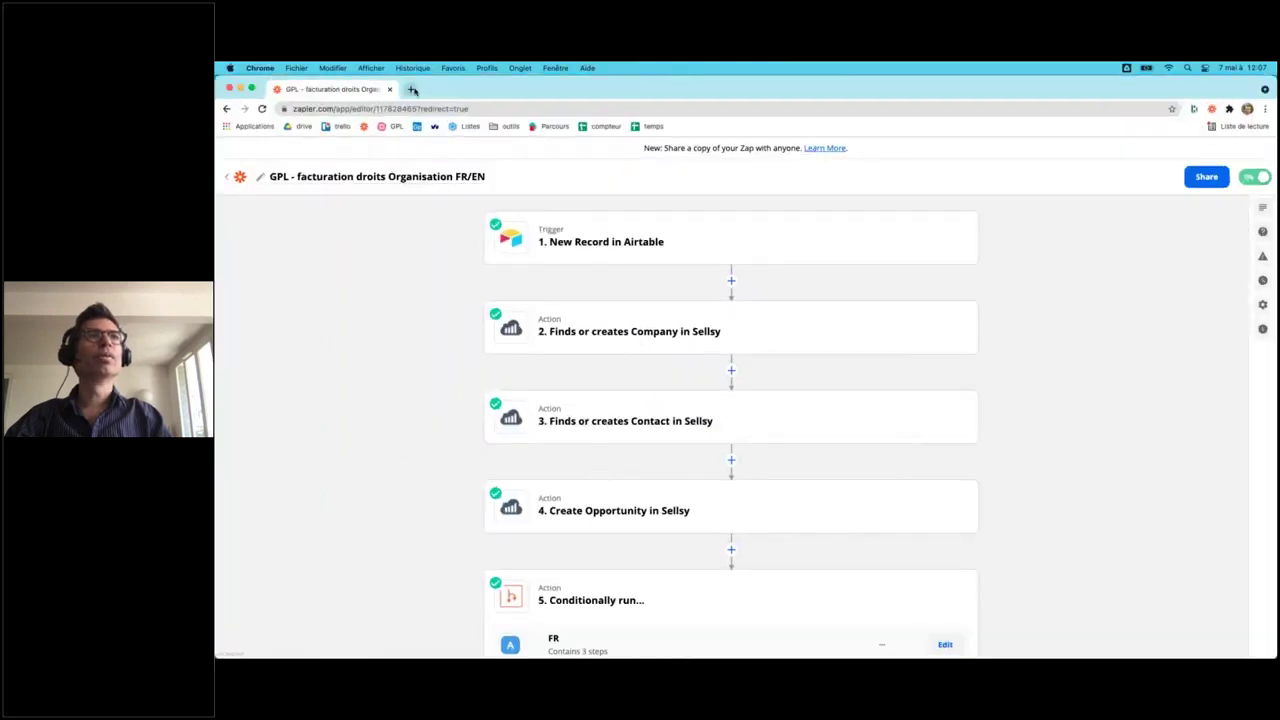
{"action": "left_click", "coordinate": [410, 89]}
{"action": "type", "text": "airtab"}
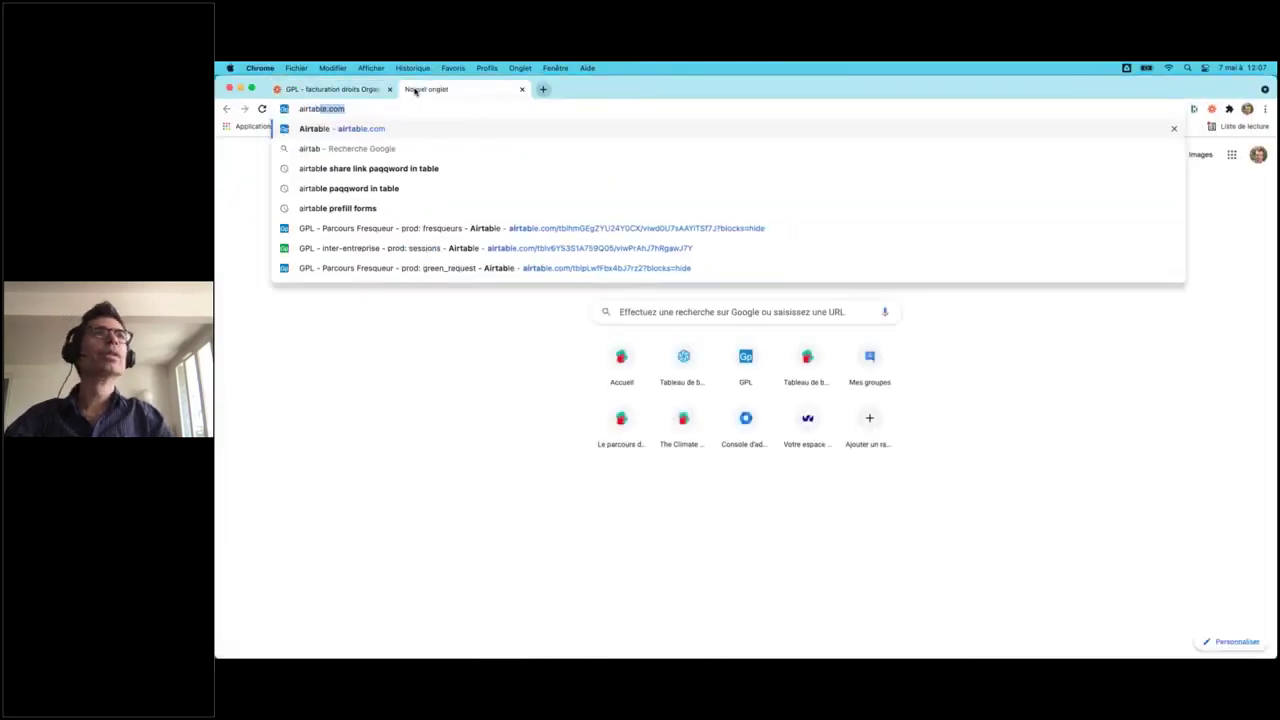
{"action": "key", "text": "Return"}
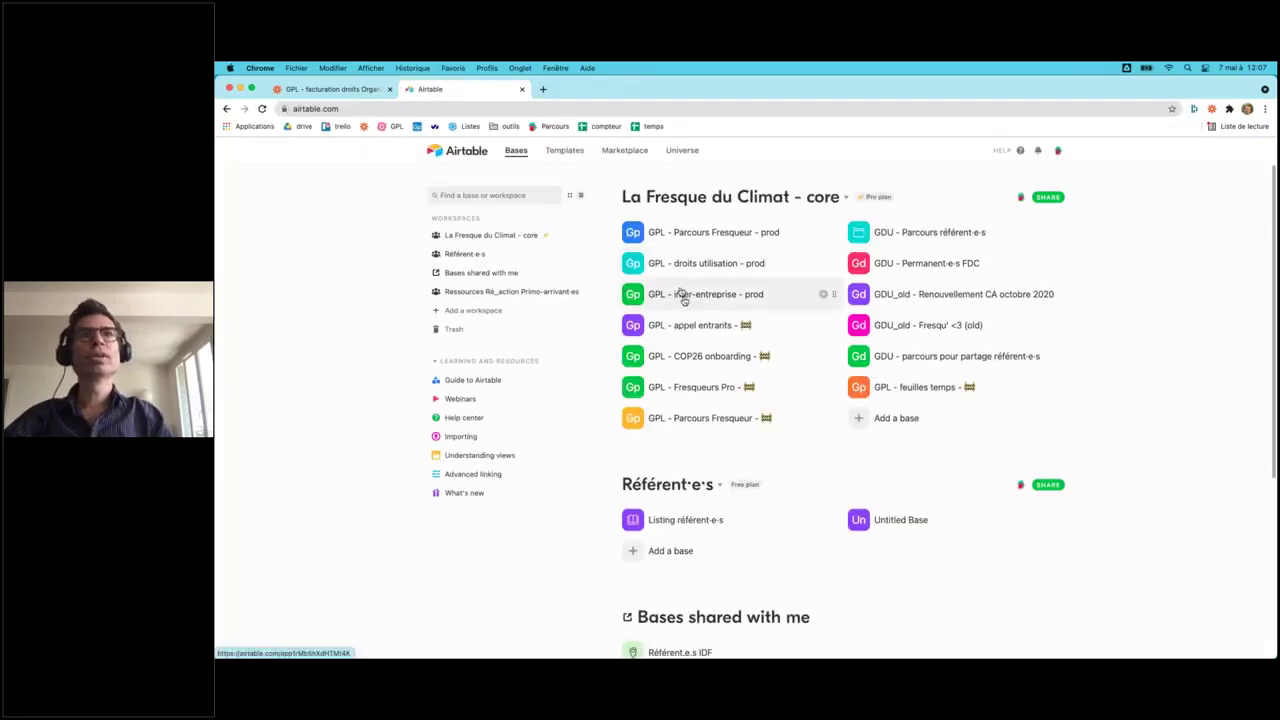
- Open the Règlement form view of the droits entreprises table in 'GPL - droits utilisation - prod'
{"action": "left_click", "coordinate": [677, 263]}
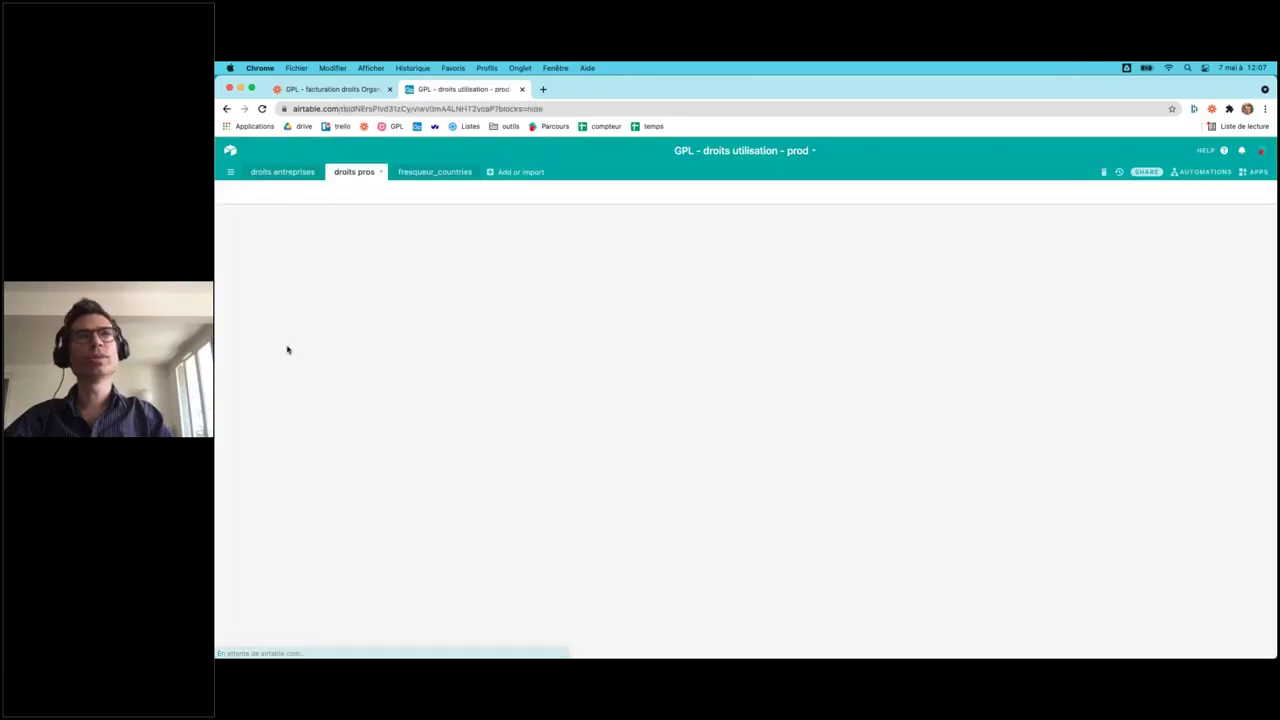
{"action": "left_click", "coordinate": [284, 173]}
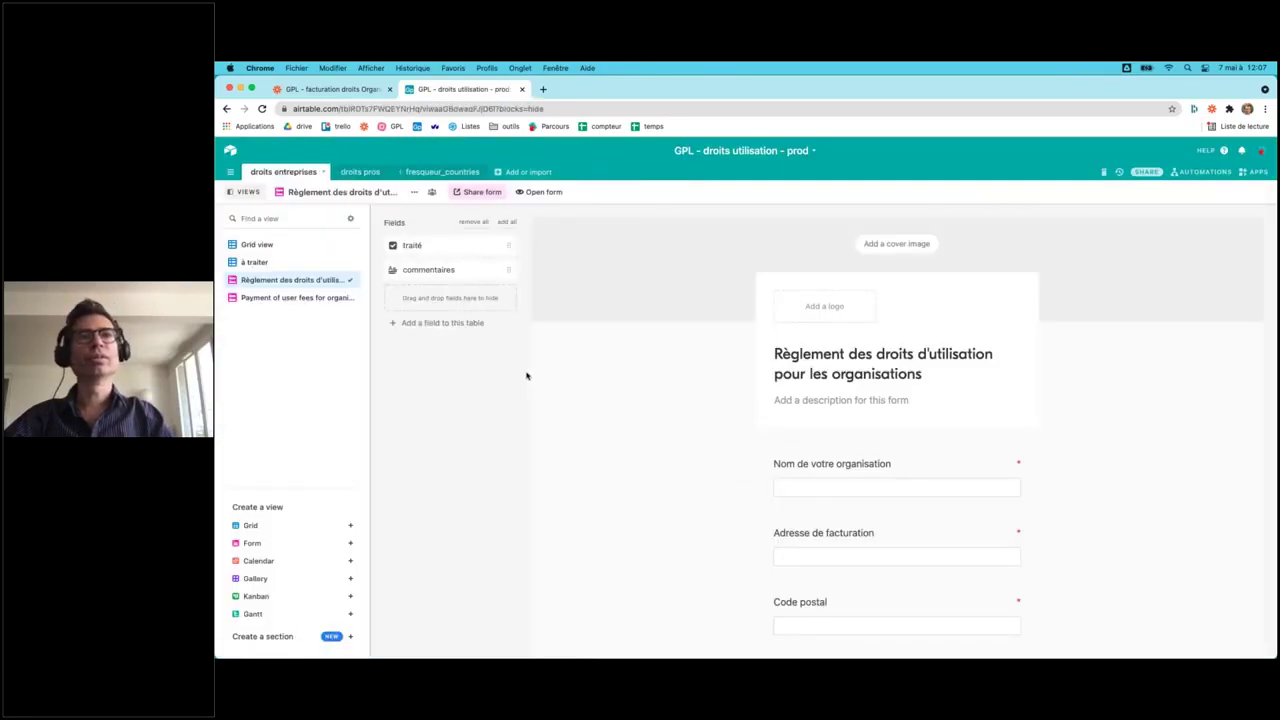
{"action": "left_click", "coordinate": [262, 246]}
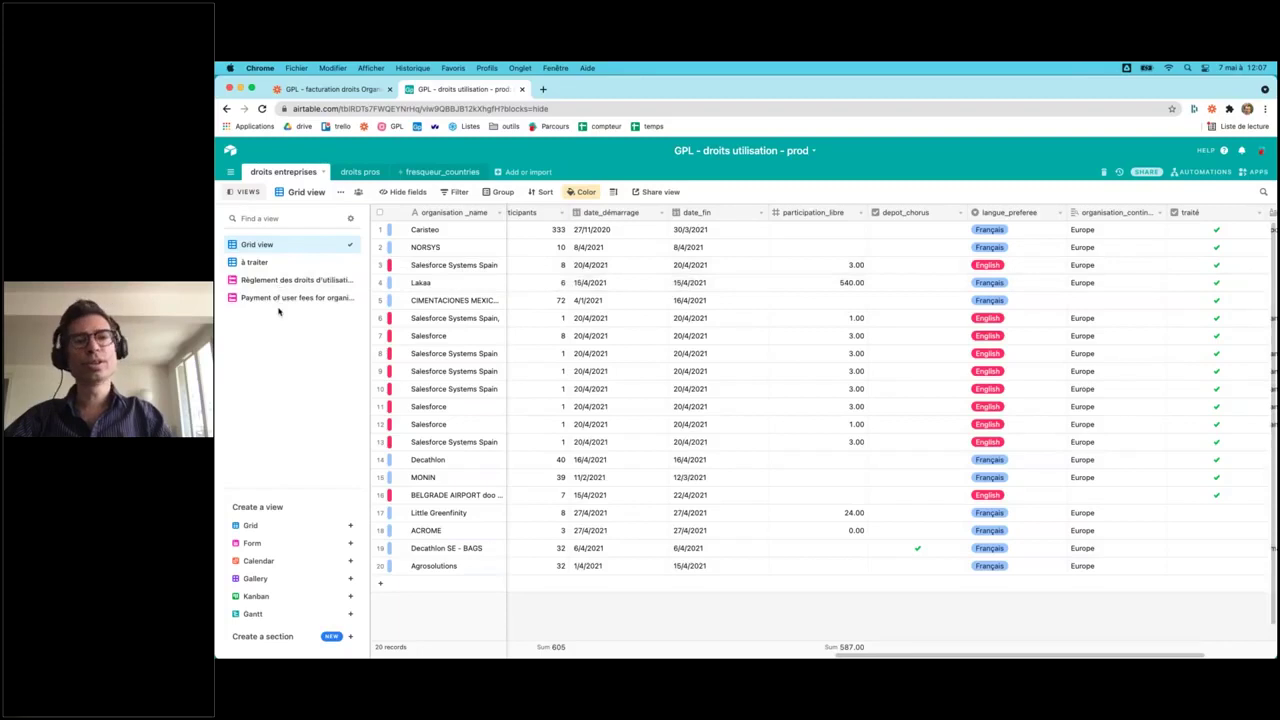
{"action": "left_click", "coordinate": [270, 280]}
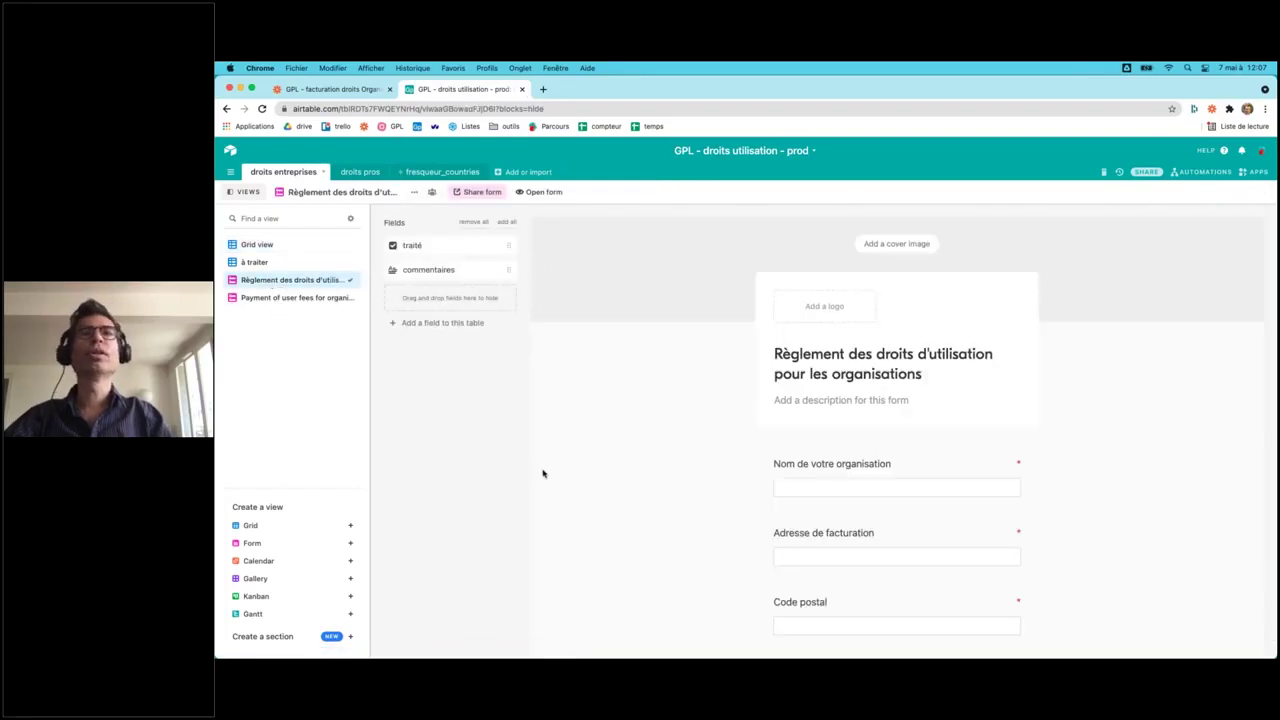
- Compare it against the website's organisation form, then show all windows again
{"action": "key", "text": "ctrl+Up"}
{"action": "left_click", "coordinate": [510, 510]}
{"action": "scroll", "coordinate": [619, 540], "scroll_direction": "down", "scroll_amount": 3}
{"action": "scroll", "coordinate": [619, 540], "scroll_direction": "up", "scroll_amount": 4}
{"action": "scroll", "coordinate": [619, 540], "scroll_direction": "down", "scroll_amount": 6}
{"action": "scroll", "coordinate": [619, 540], "scroll_direction": "down", "scroll_amount": 5}
{"action": "key", "text": "ctrl+Up"}
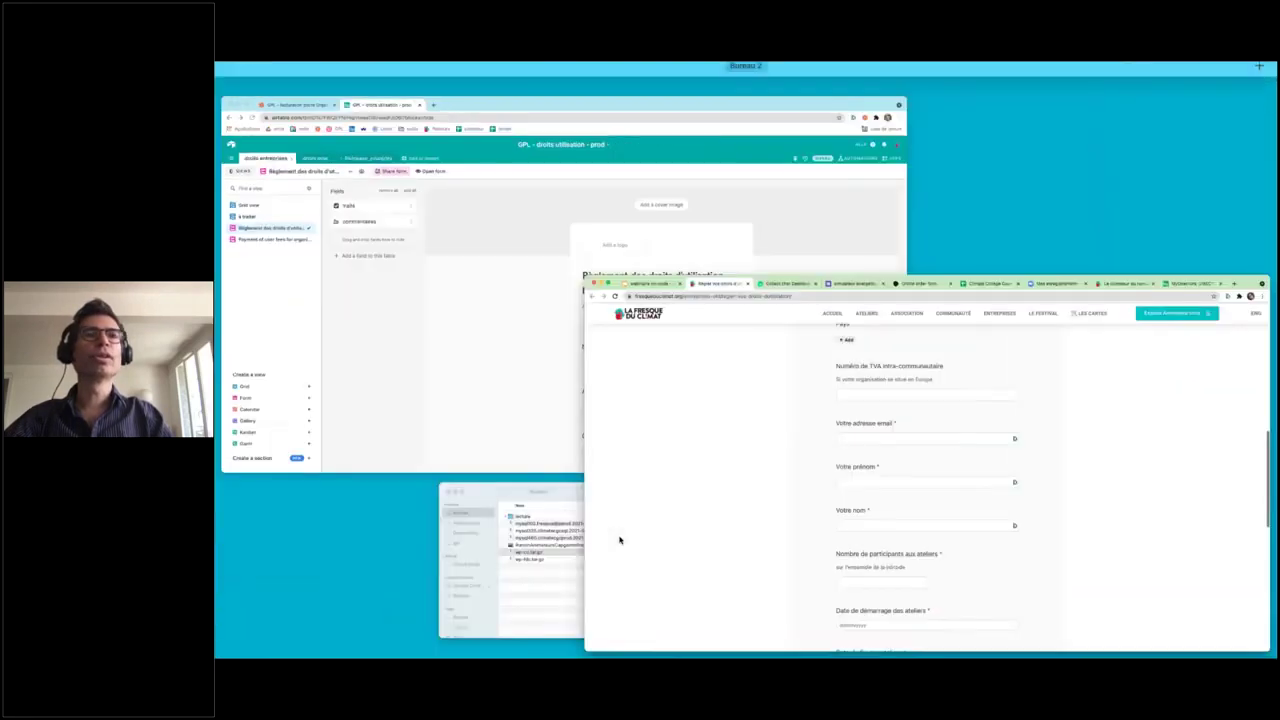
- Look over Airtable's English 'Payment of user fees for organizations' form and the records grid
{"action": "left_click", "coordinate": [560, 320]}
{"action": "left_click", "coordinate": [292, 297]}
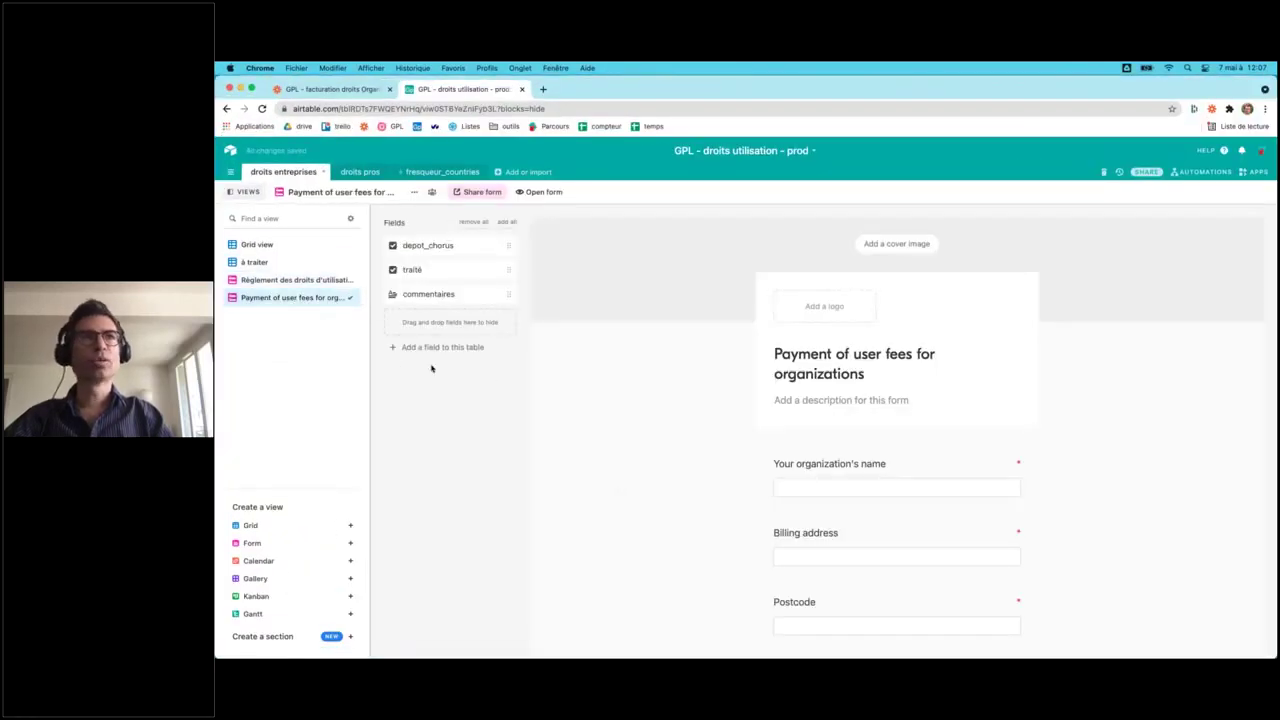
{"action": "left_click", "coordinate": [303, 280]}
{"action": "left_click", "coordinate": [300, 297]}
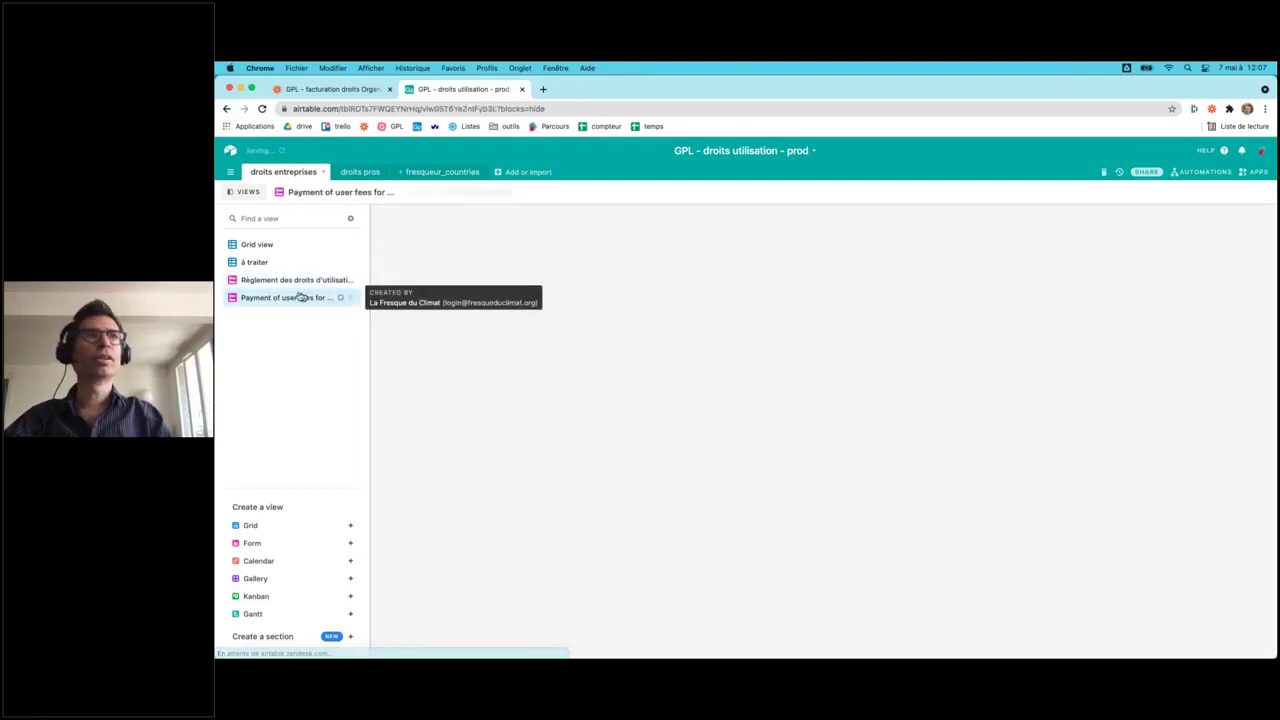
{"action": "left_click", "coordinate": [255, 245]}
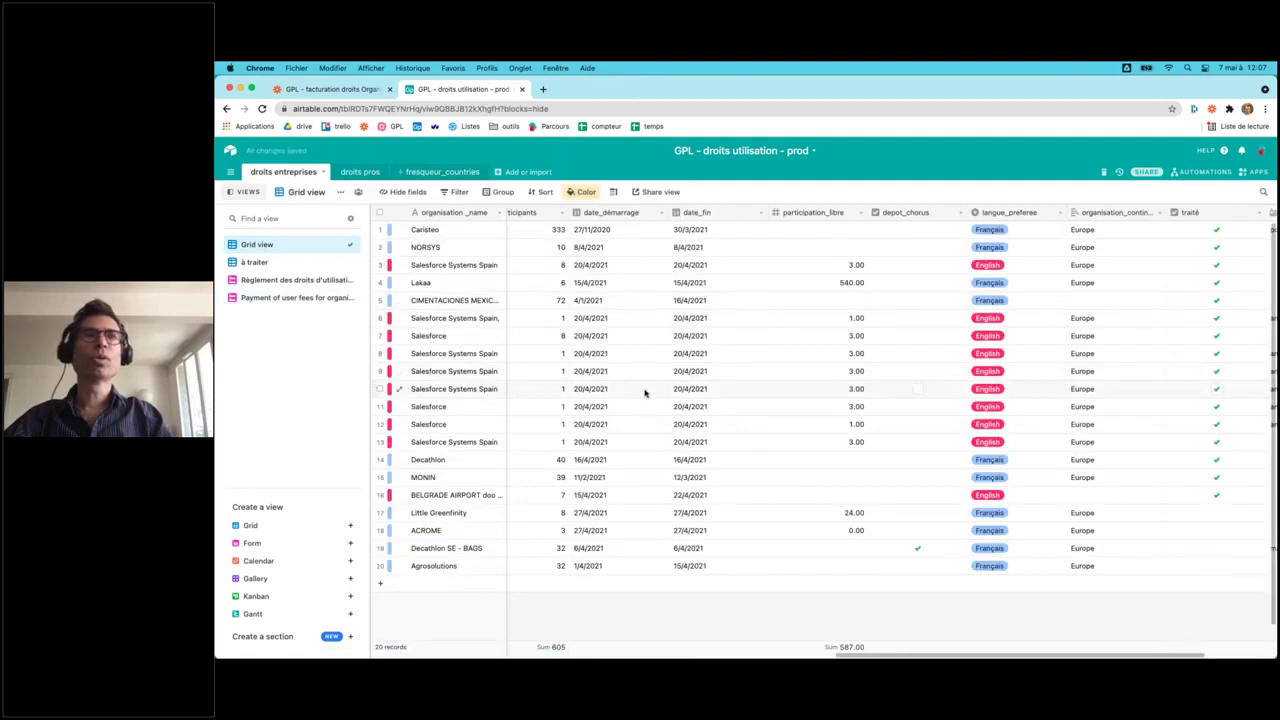
- Return to the webinar presentation's 'Zapier' slide 17
{"action": "key", "text": "ctrl+Up"}
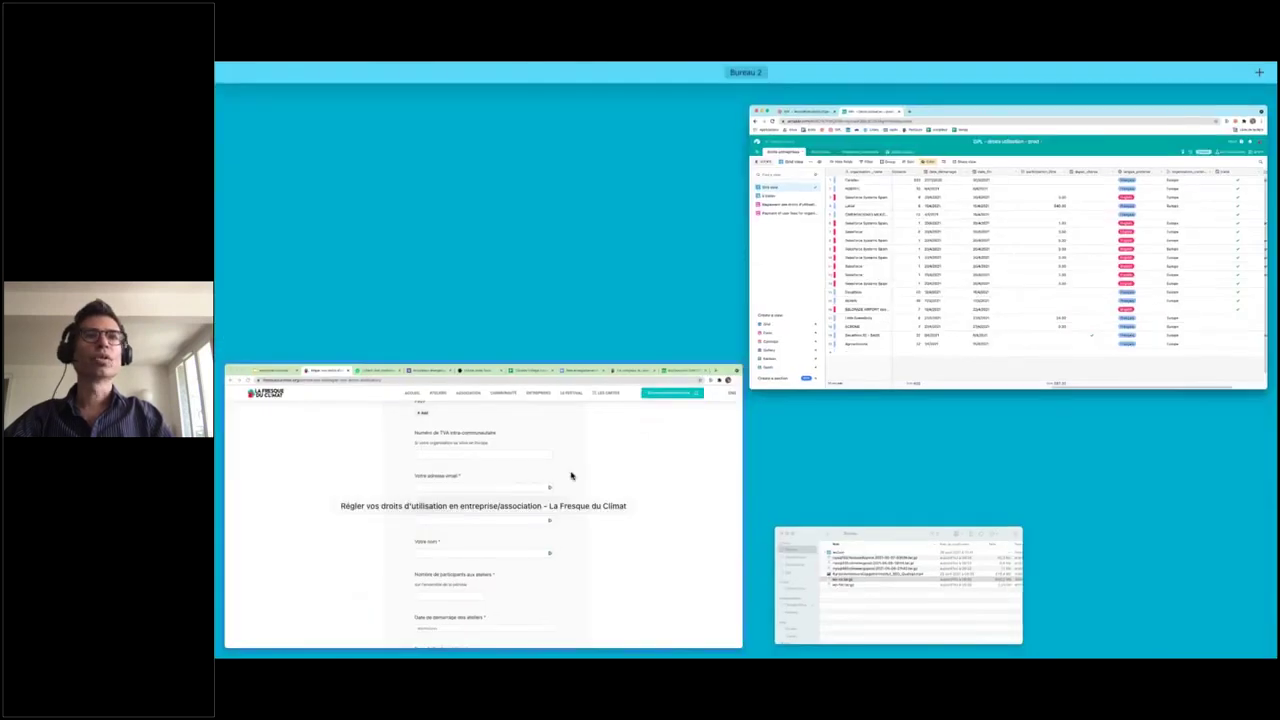
{"action": "left_click", "coordinate": [571, 477]}
{"action": "left_click", "coordinate": [313, 93]}
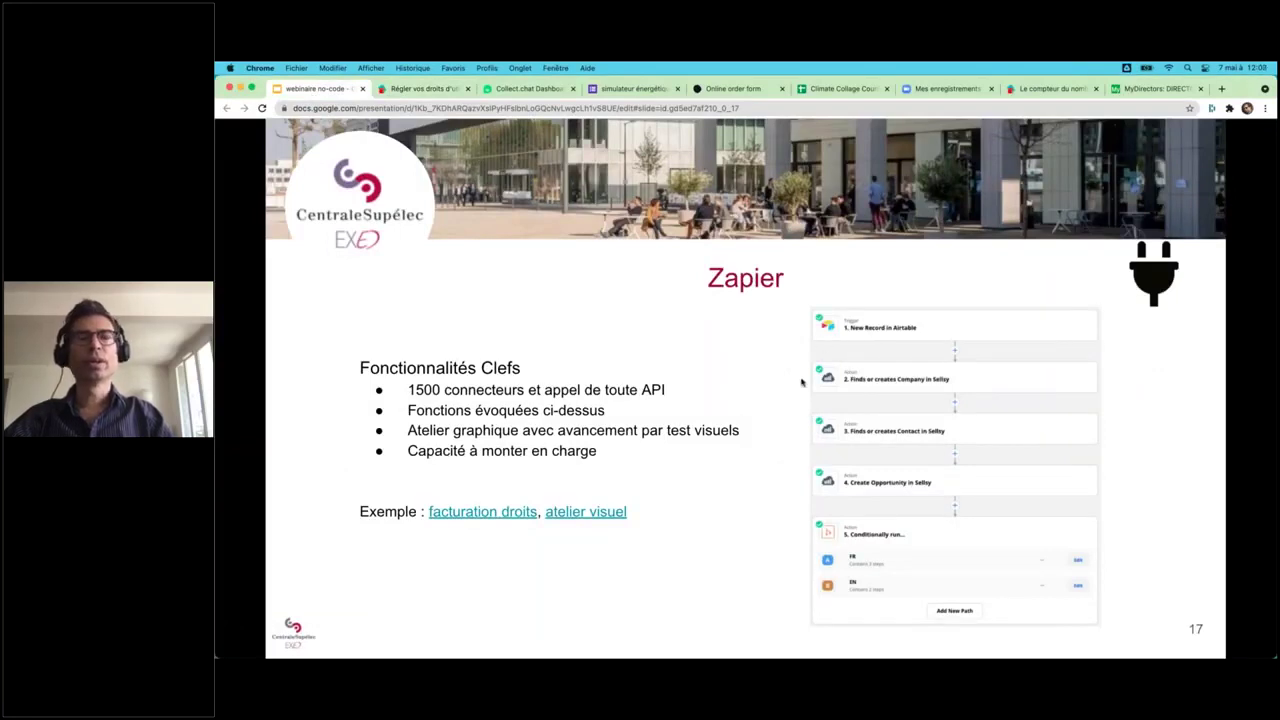
- Switch from the slides to the 'GPL - facturation droits Organisation FR/EN' zap
{"action": "key", "text": "ctrl+Up"}
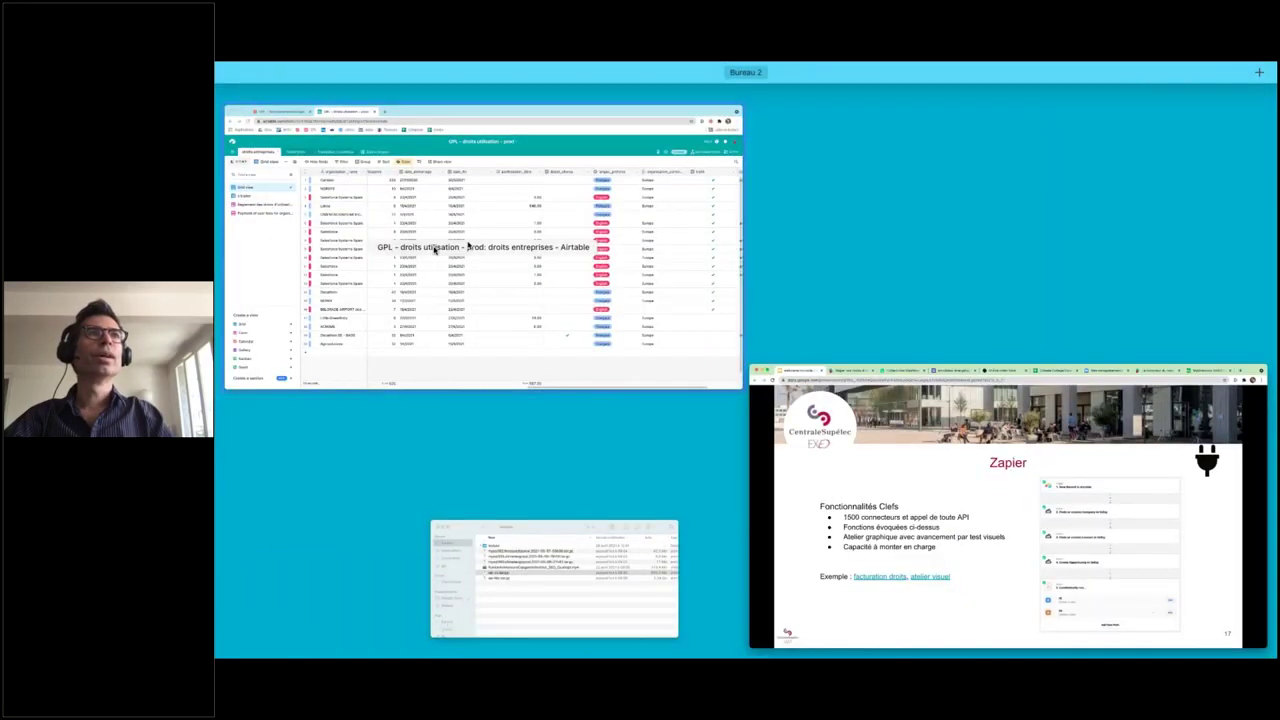
{"action": "left_click", "coordinate": [333, 93]}
{"action": "left_click", "coordinate": [333, 90]}
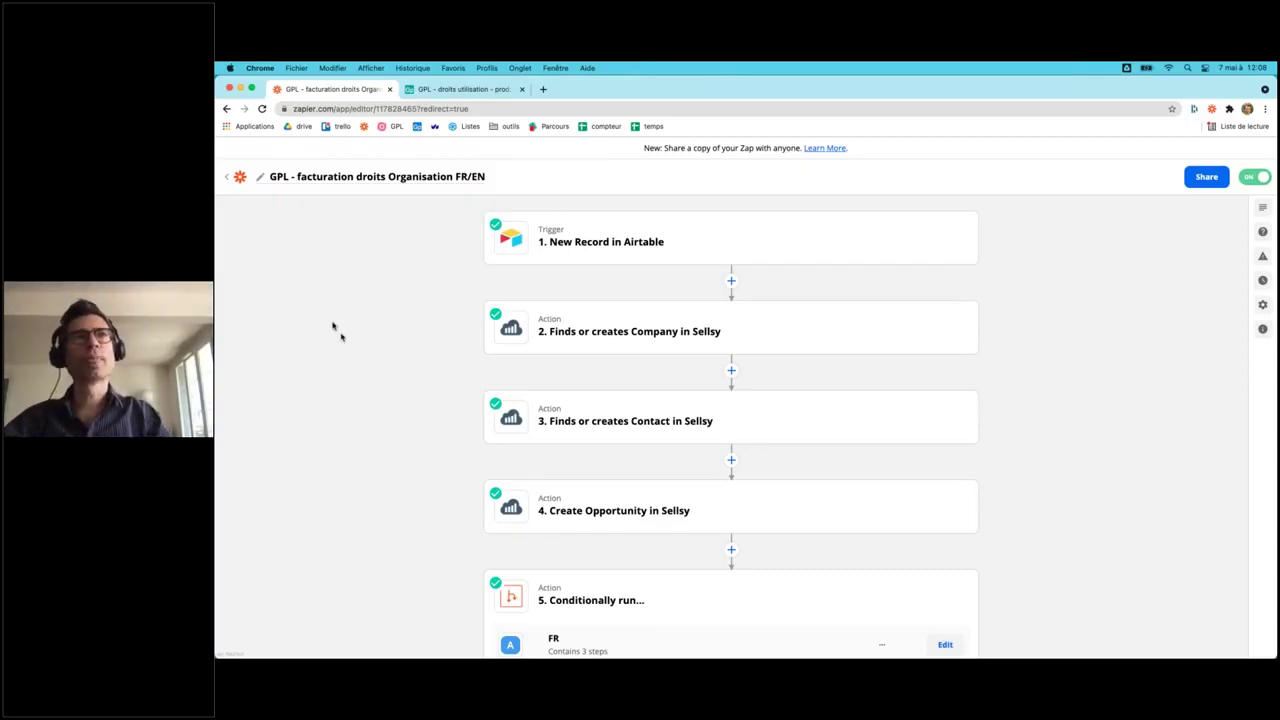
- Show the New Record in Airtable trigger's setup: GPL base, droits entreprises table
{"action": "left_click", "coordinate": [455, 90]}
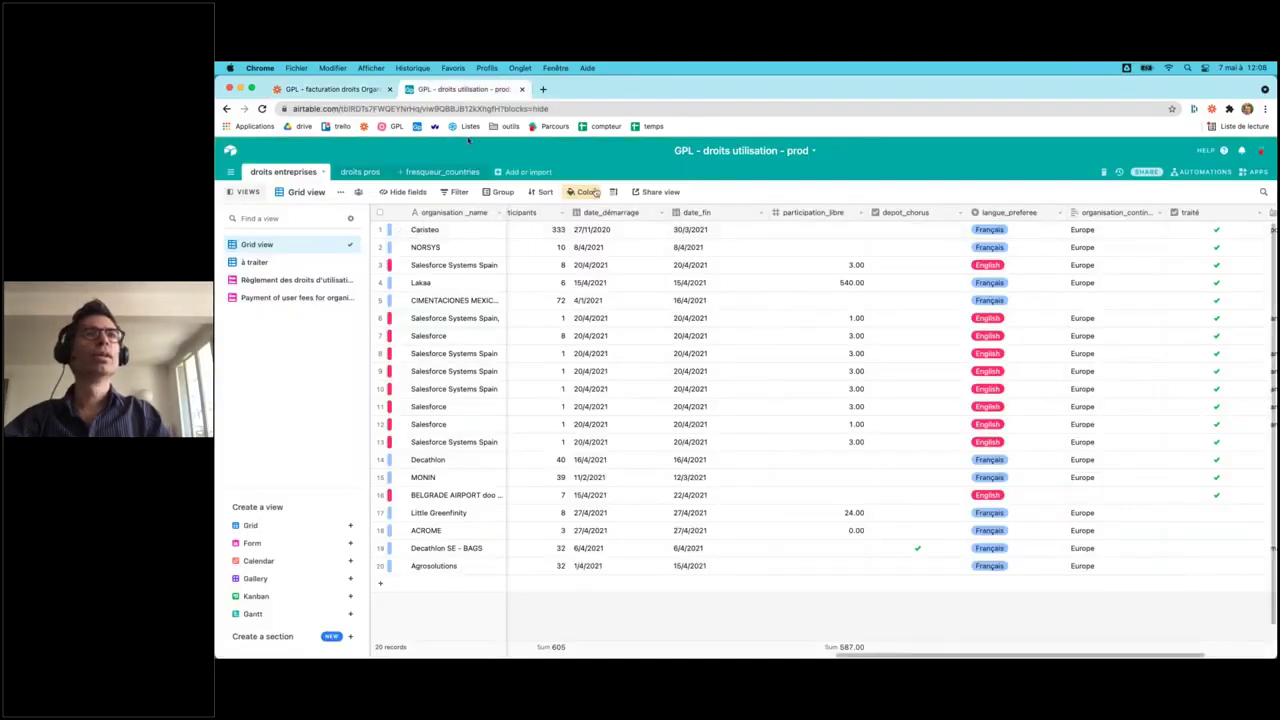
{"action": "left_click", "coordinate": [325, 91]}
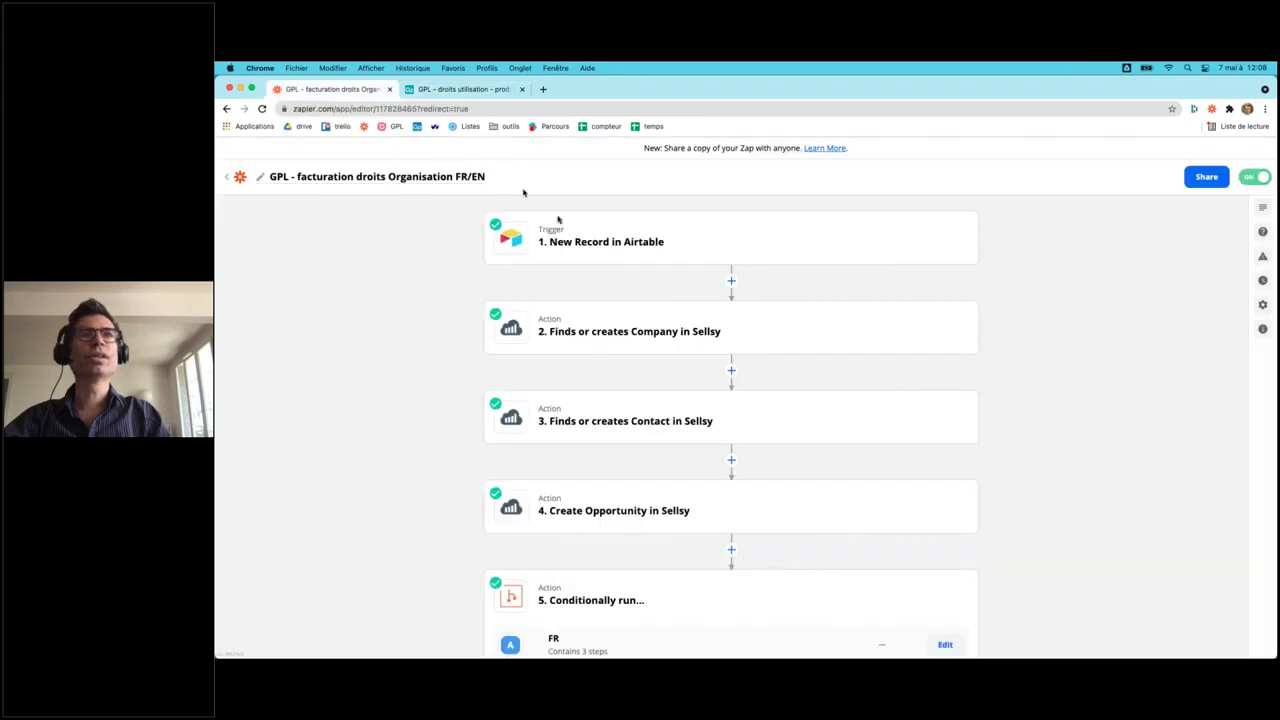
{"action": "left_click", "coordinate": [590, 237]}
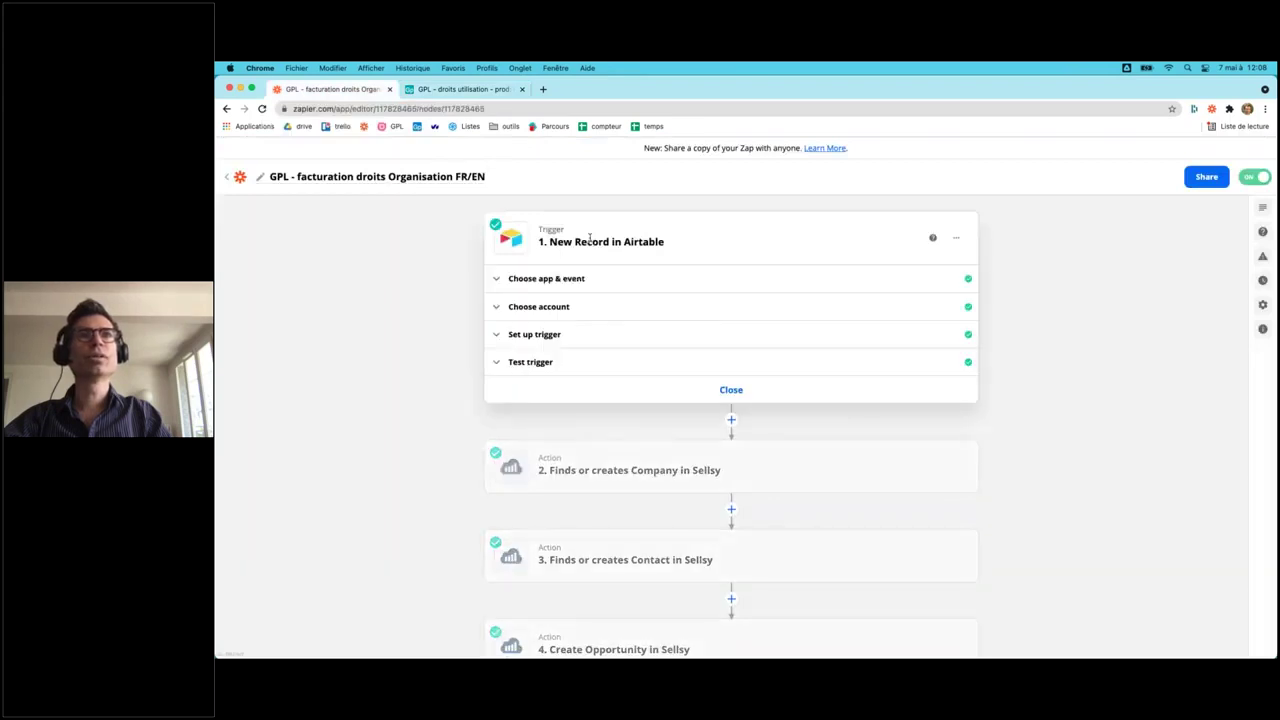
{"action": "left_click", "coordinate": [546, 334]}
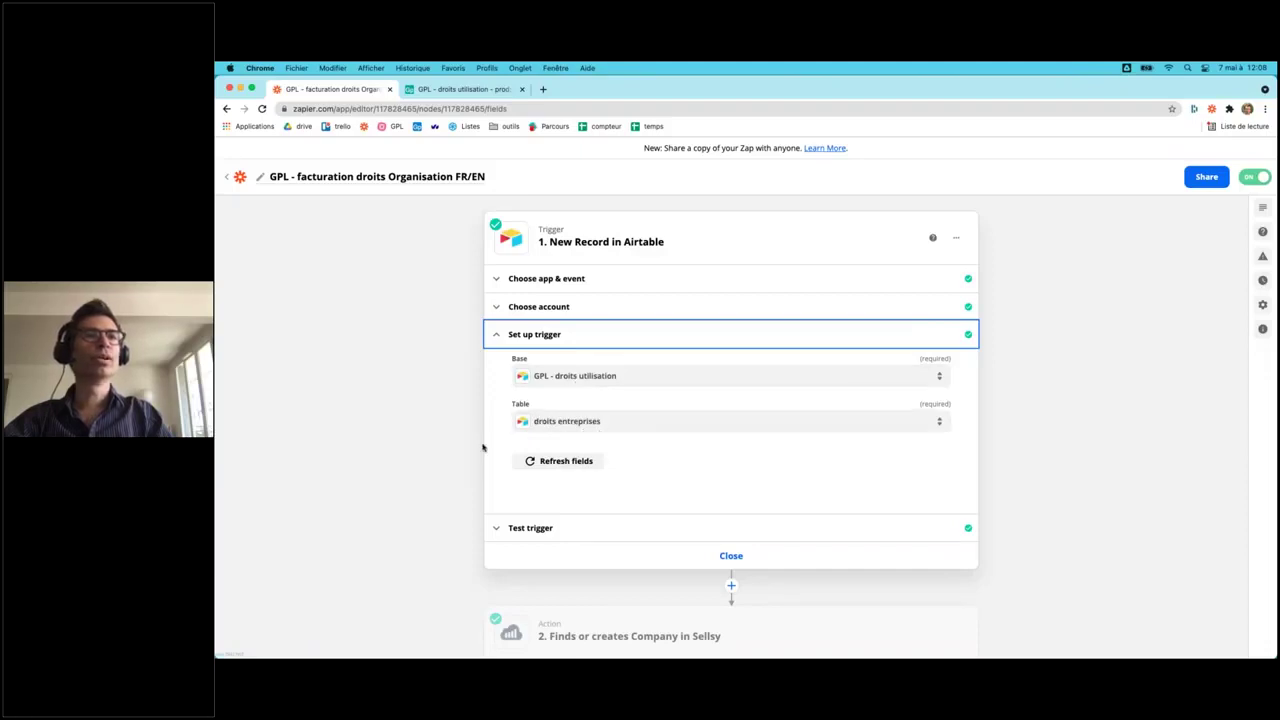
{"action": "scroll", "coordinate": [424, 388], "scroll_direction": "down", "scroll_amount": 5}
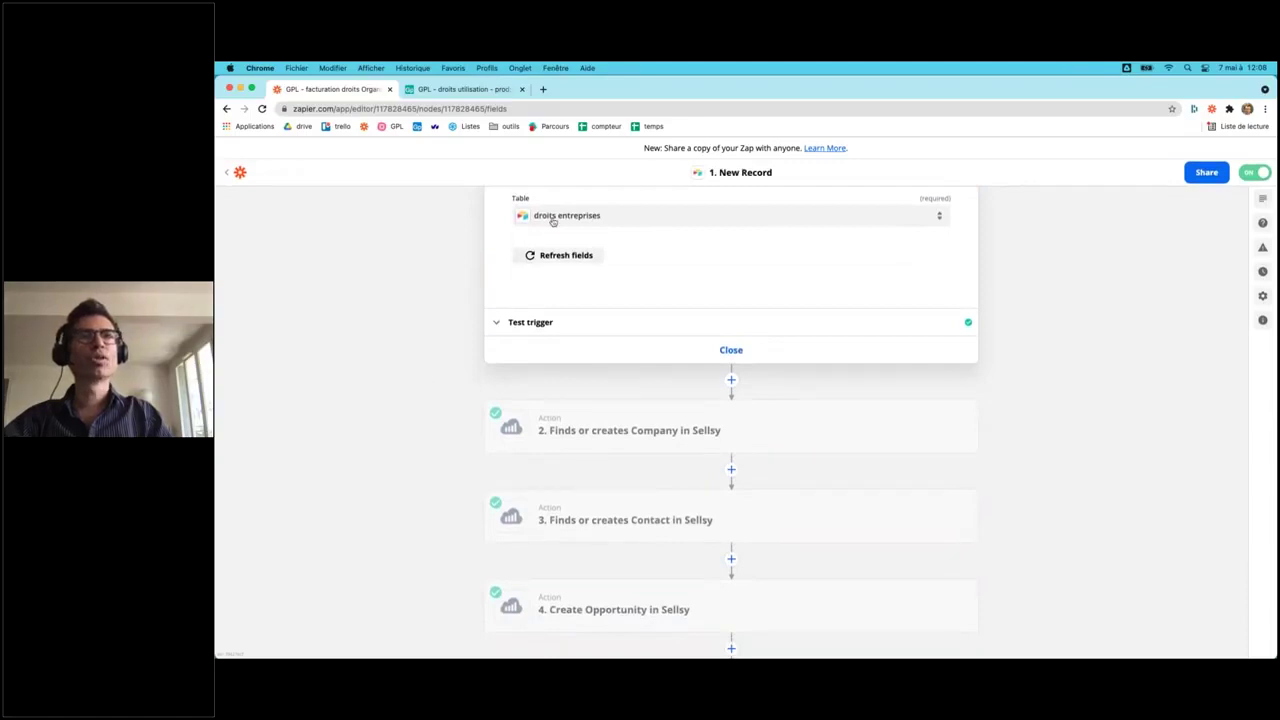
- Sign in to Sellsy in a new tab, find and open EDF SA, then return to the zap
{"action": "left_click", "coordinate": [543, 89]}
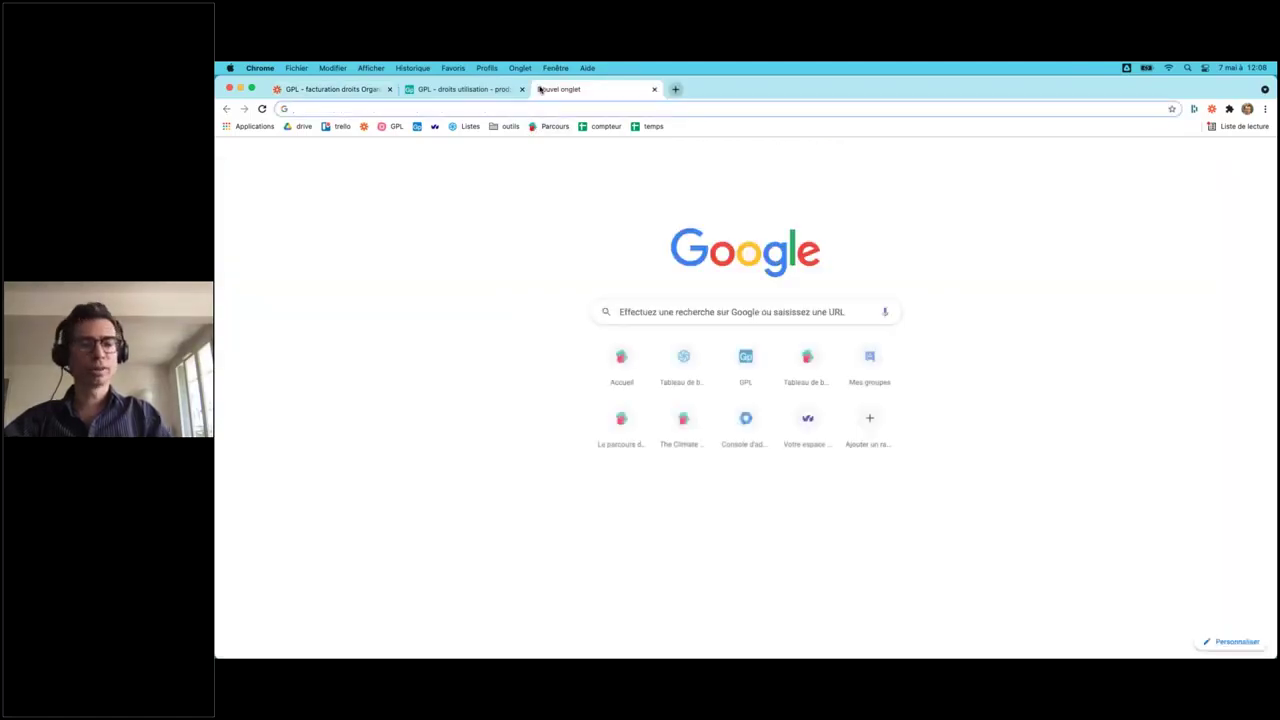
{"action": "type", "text": "sellsy"}
{"action": "key", "text": "Return"}
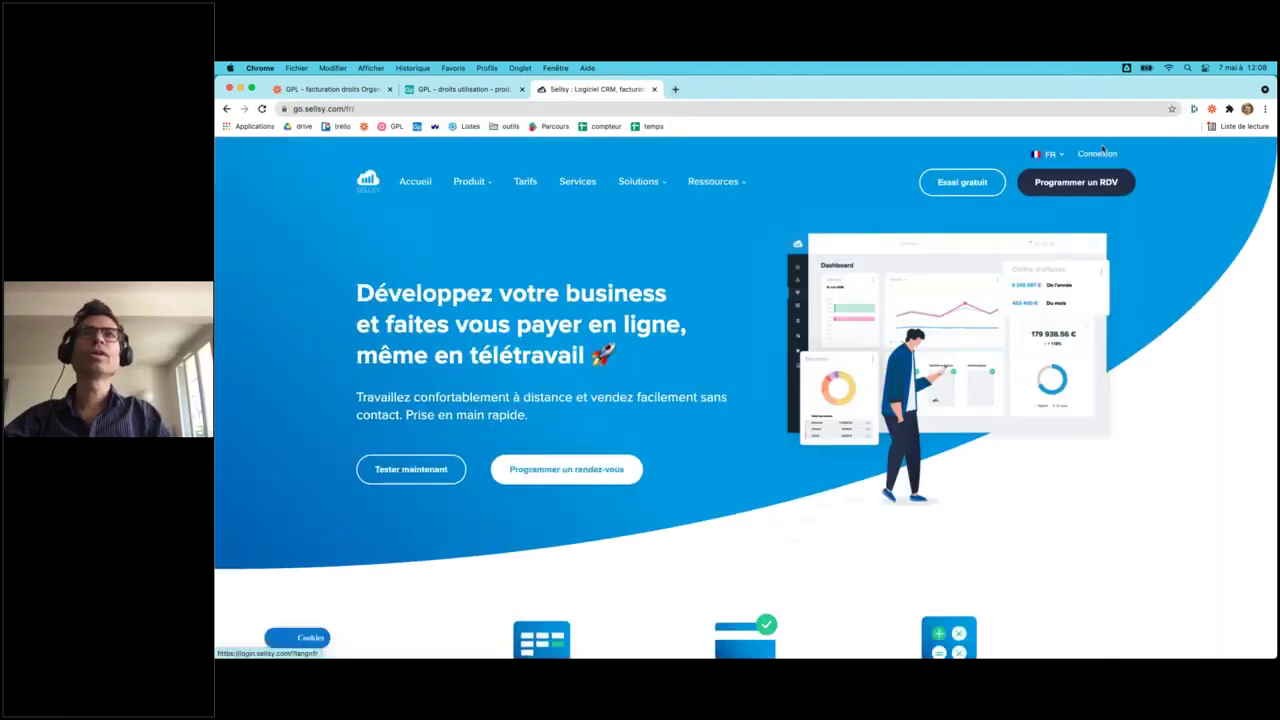
{"action": "left_click", "coordinate": [1100, 153]}
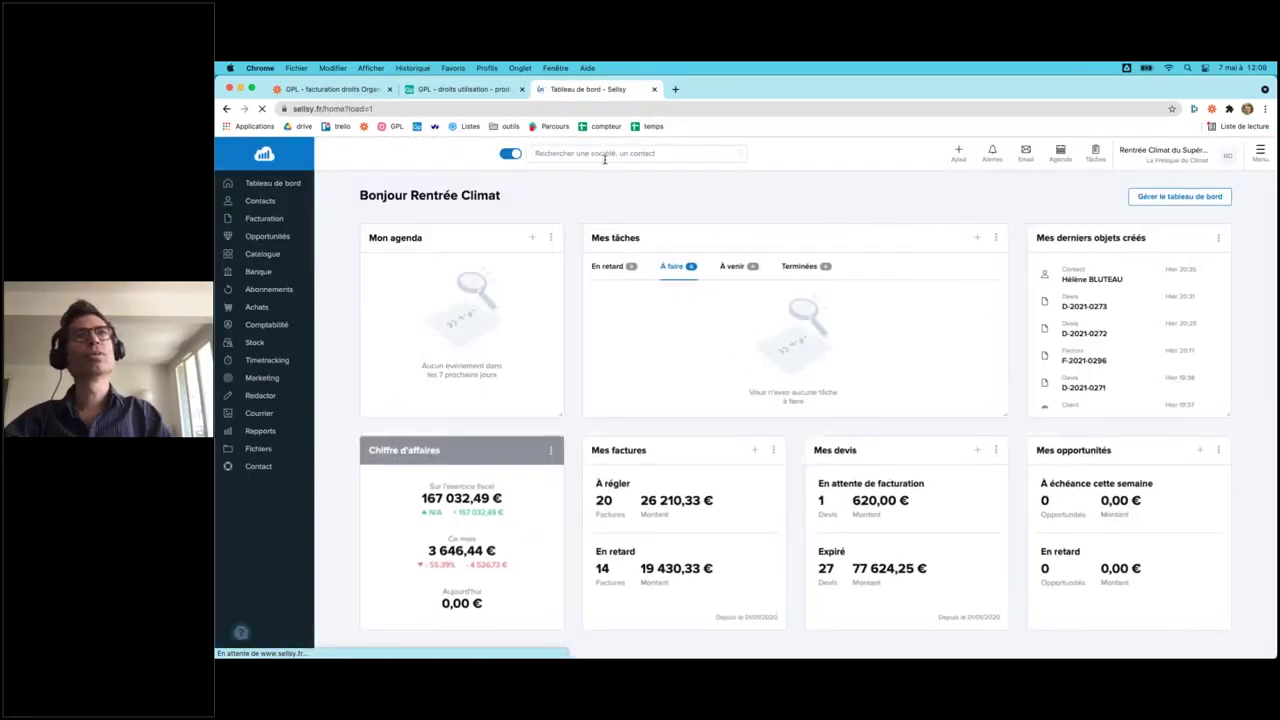
{"action": "left_click", "coordinate": [602, 155]}
{"action": "type", "text": "edf"}
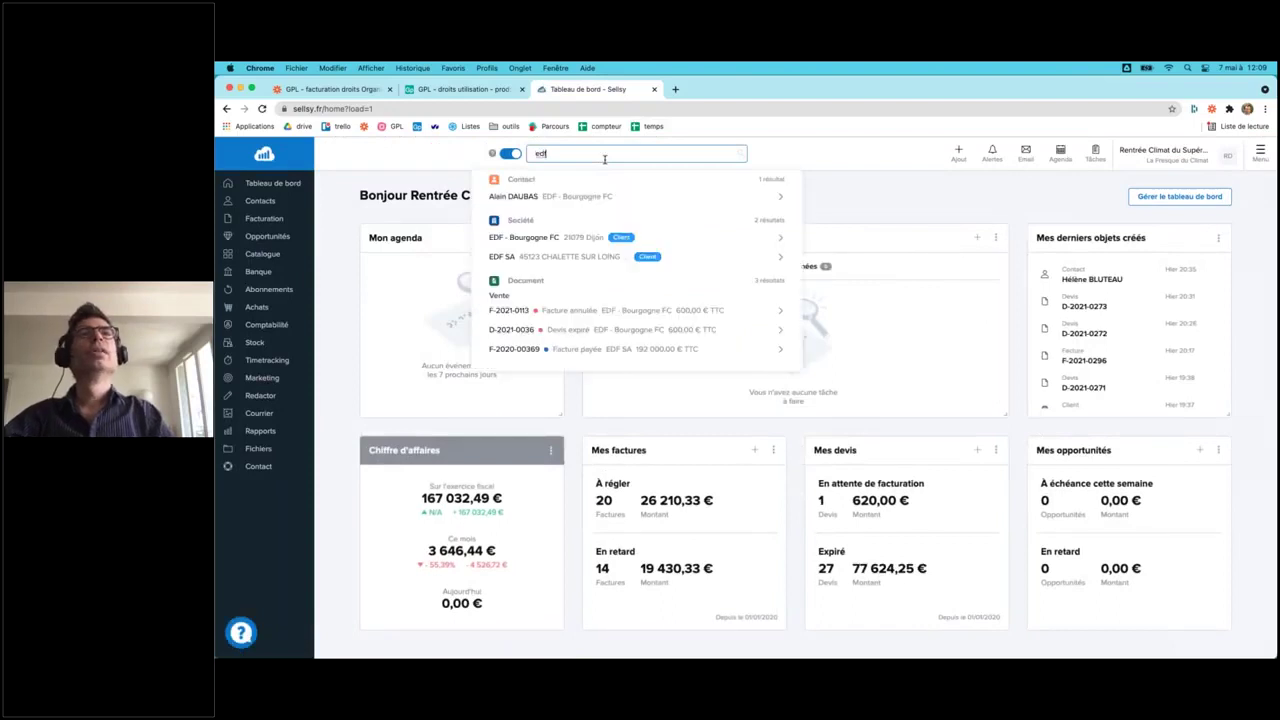
{"action": "left_click", "coordinate": [533, 258]}
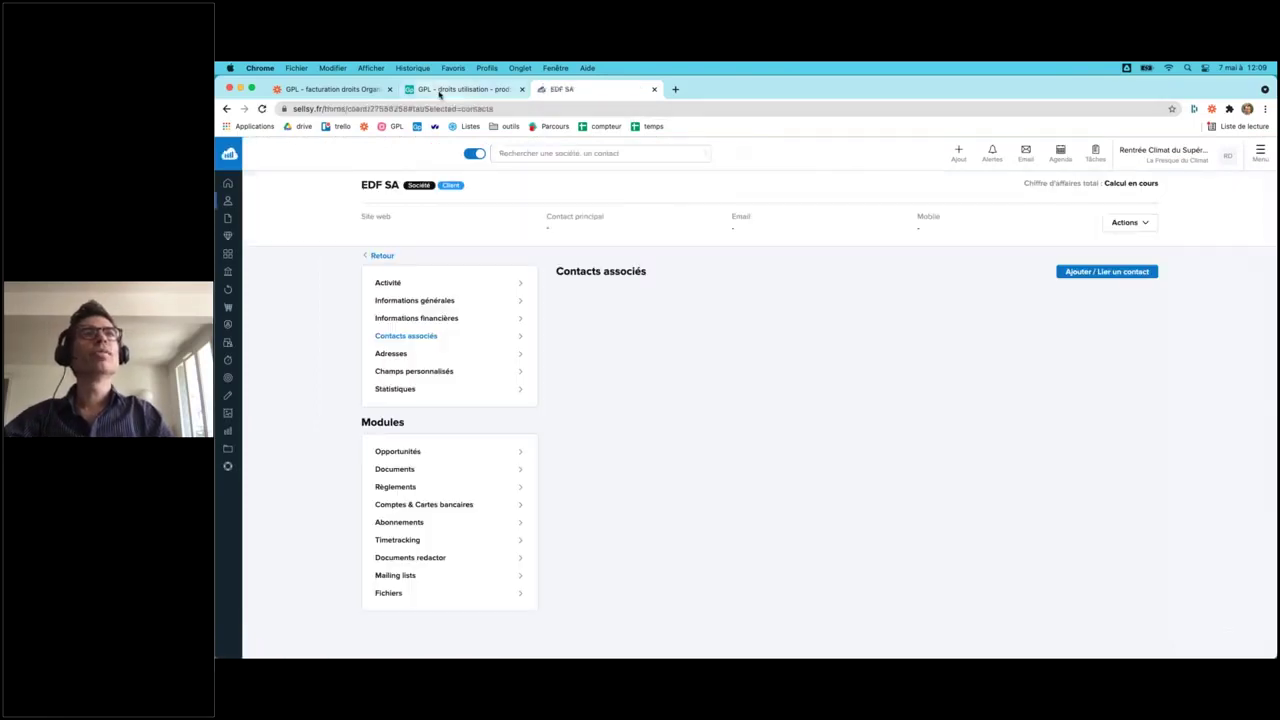
{"action": "left_click", "coordinate": [439, 92]}
{"action": "left_click", "coordinate": [346, 89]}
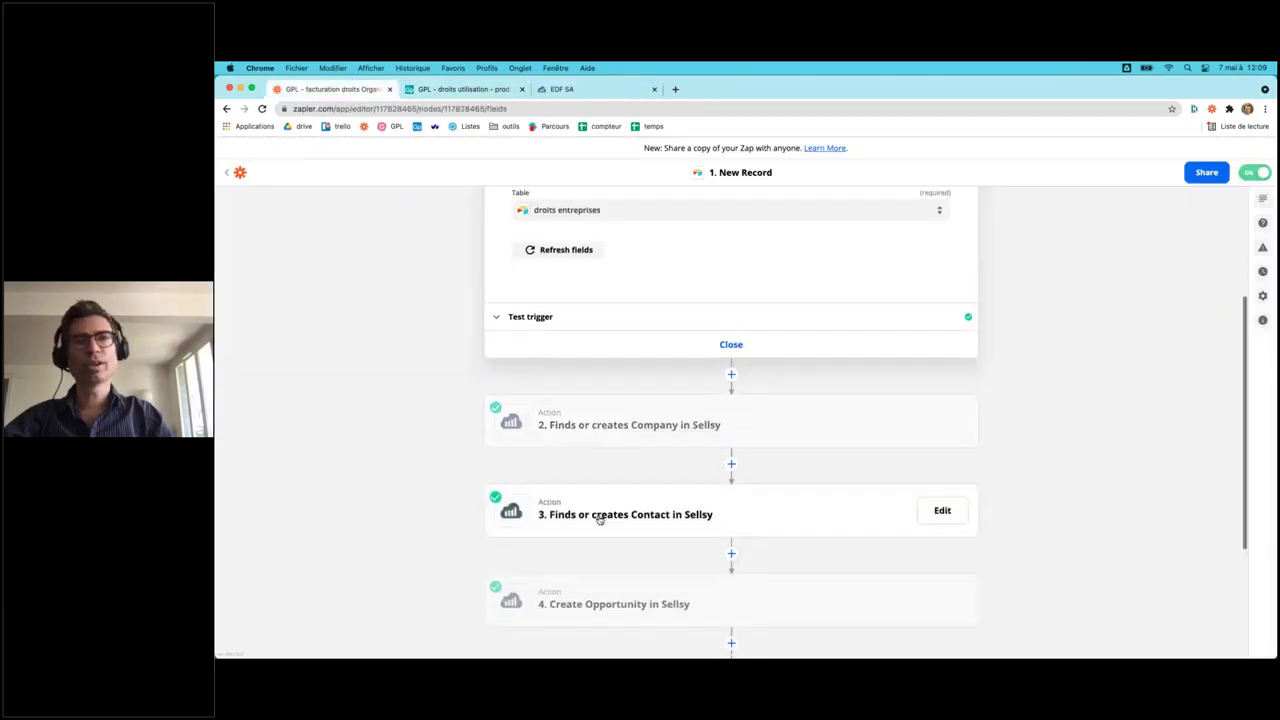
- Show the FR path rule (Langue Preferee contains Français) and open step 8, Send Transactional Email
{"action": "scroll", "coordinate": [600, 518], "scroll_direction": "down", "scroll_amount": 3}
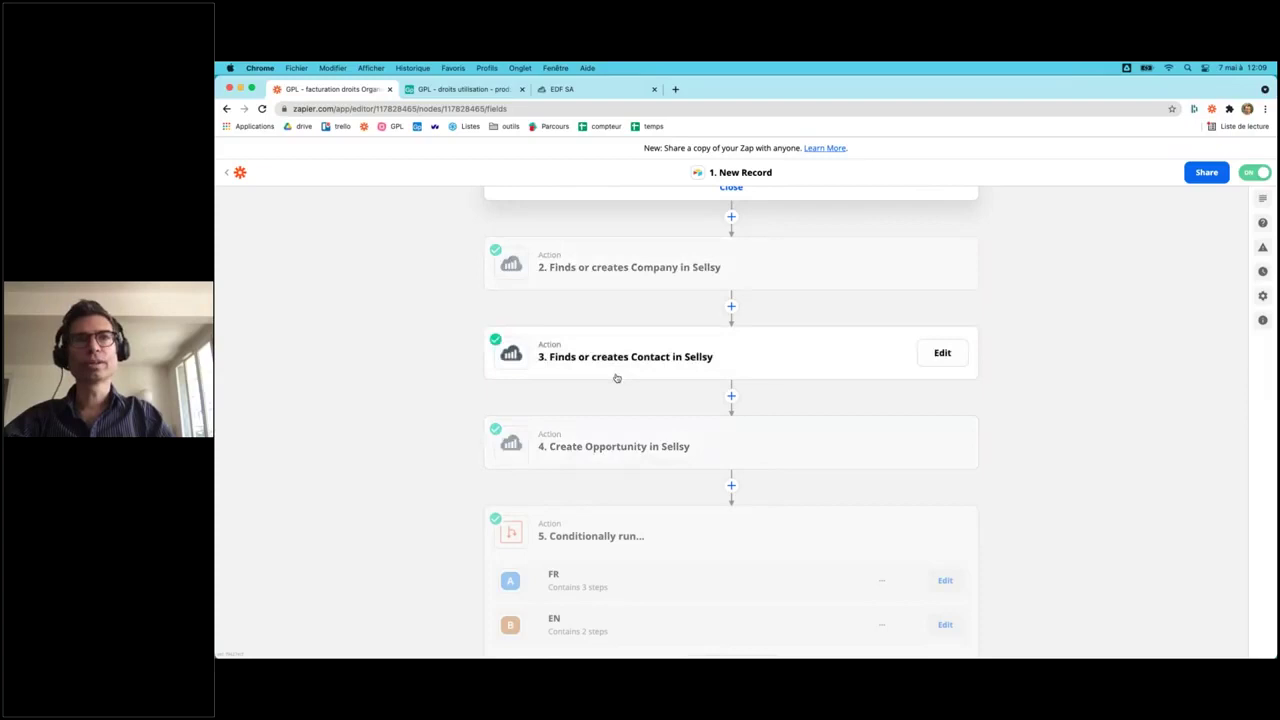
{"action": "scroll", "coordinate": [391, 523], "scroll_direction": "down", "scroll_amount": 1}
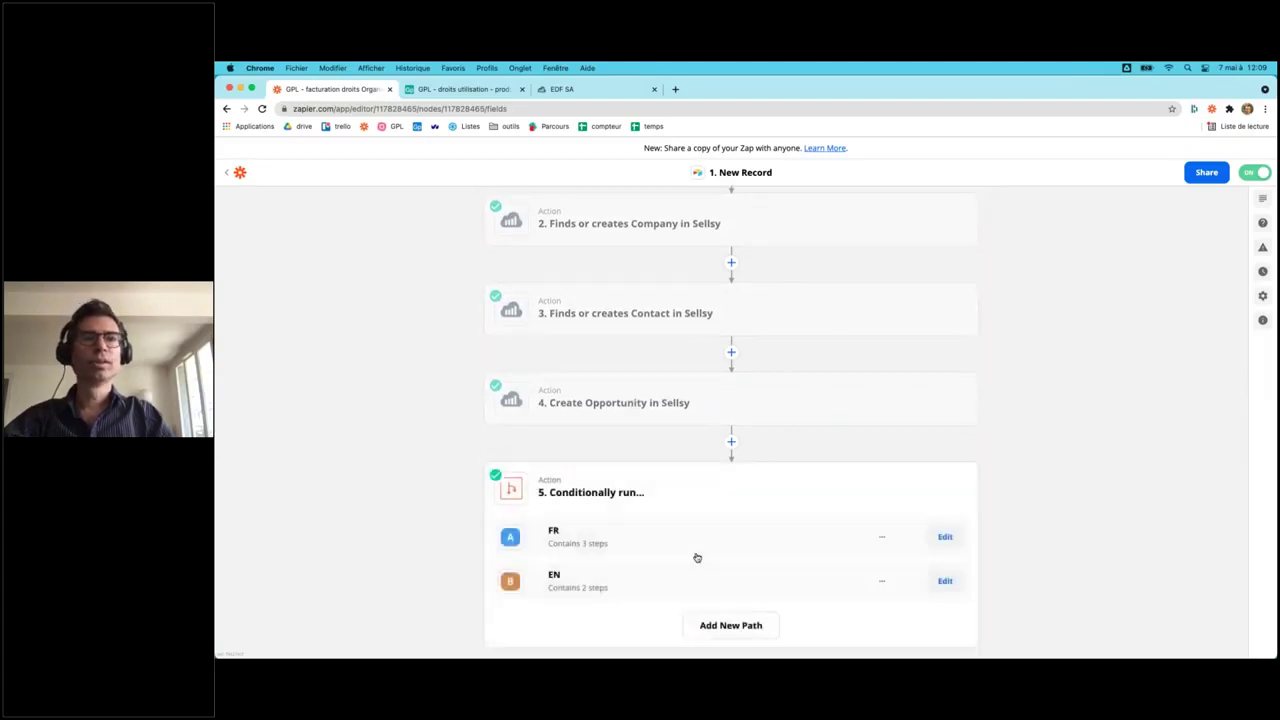
{"action": "left_click", "coordinate": [945, 538]}
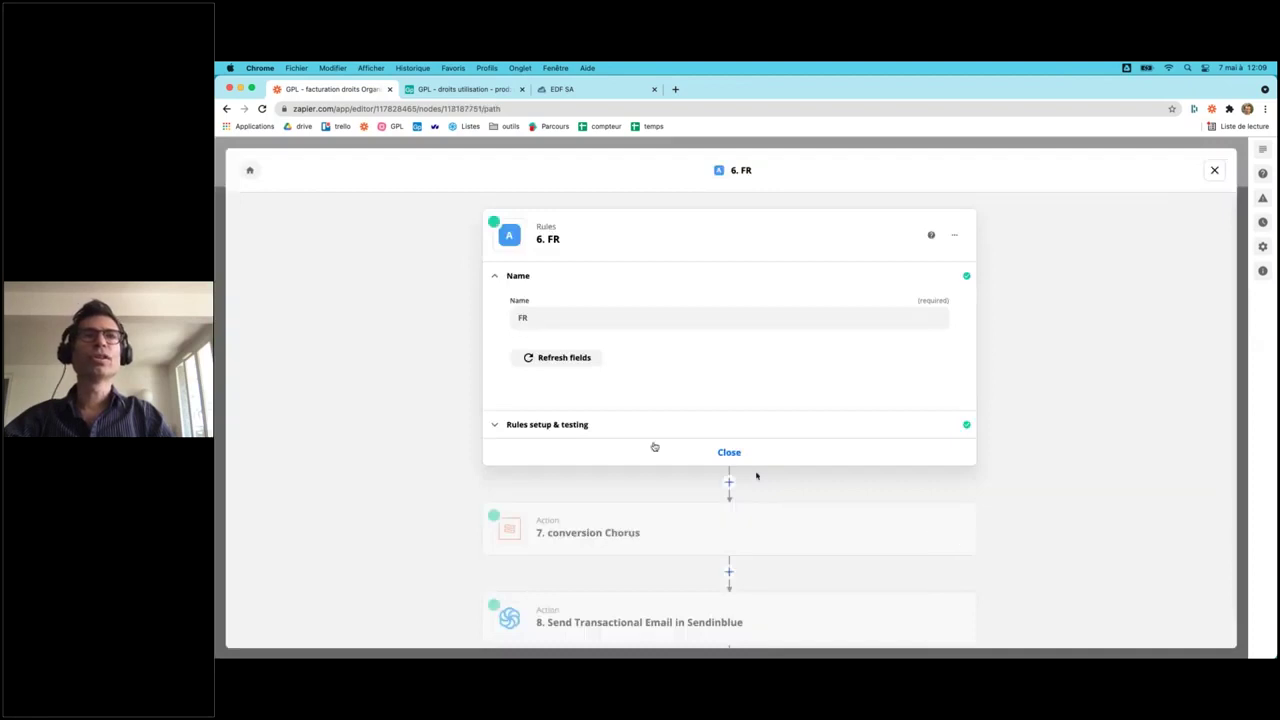
{"action": "left_click", "coordinate": [567, 430]}
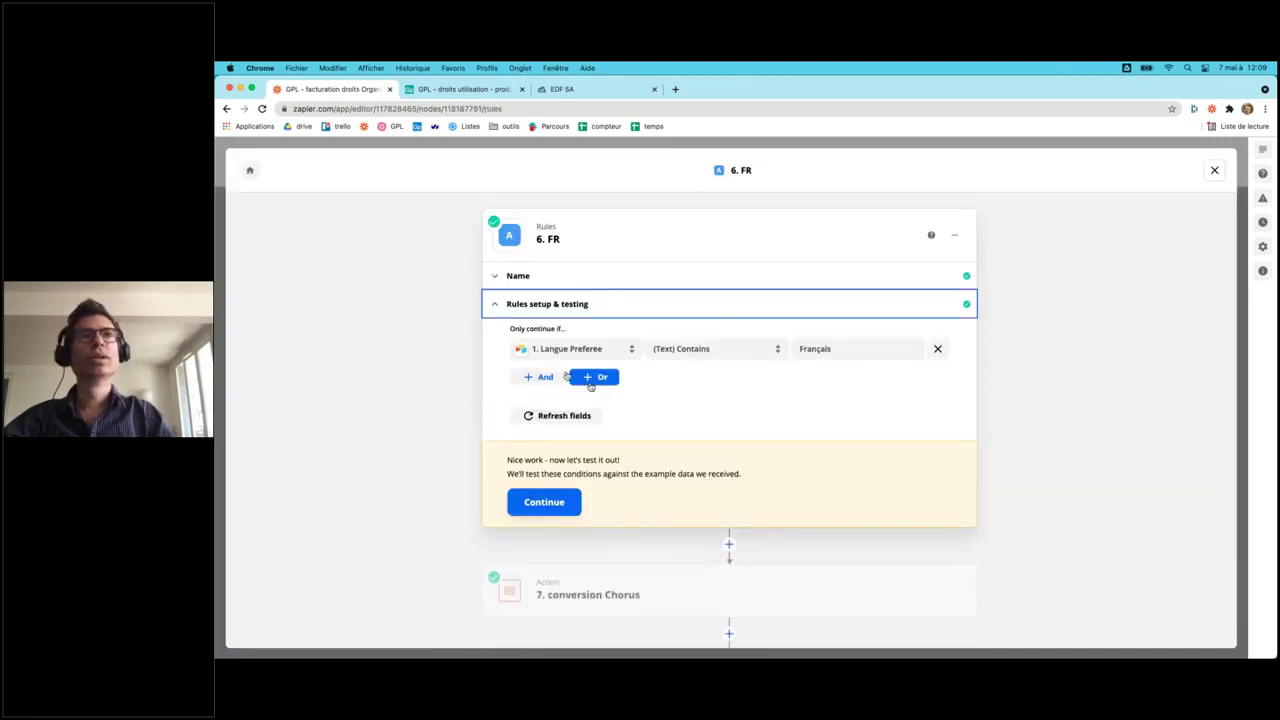
{"action": "scroll", "coordinate": [761, 467], "scroll_direction": "down", "scroll_amount": 2}
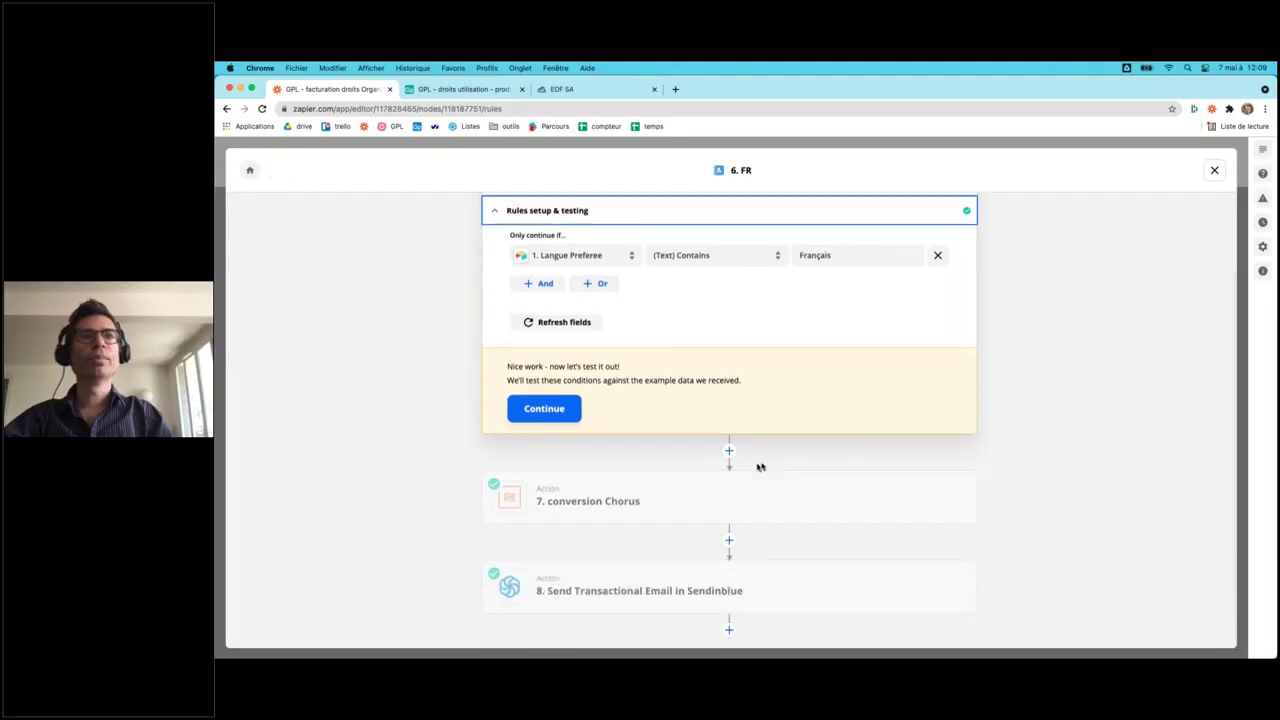
{"action": "left_click", "coordinate": [611, 587]}
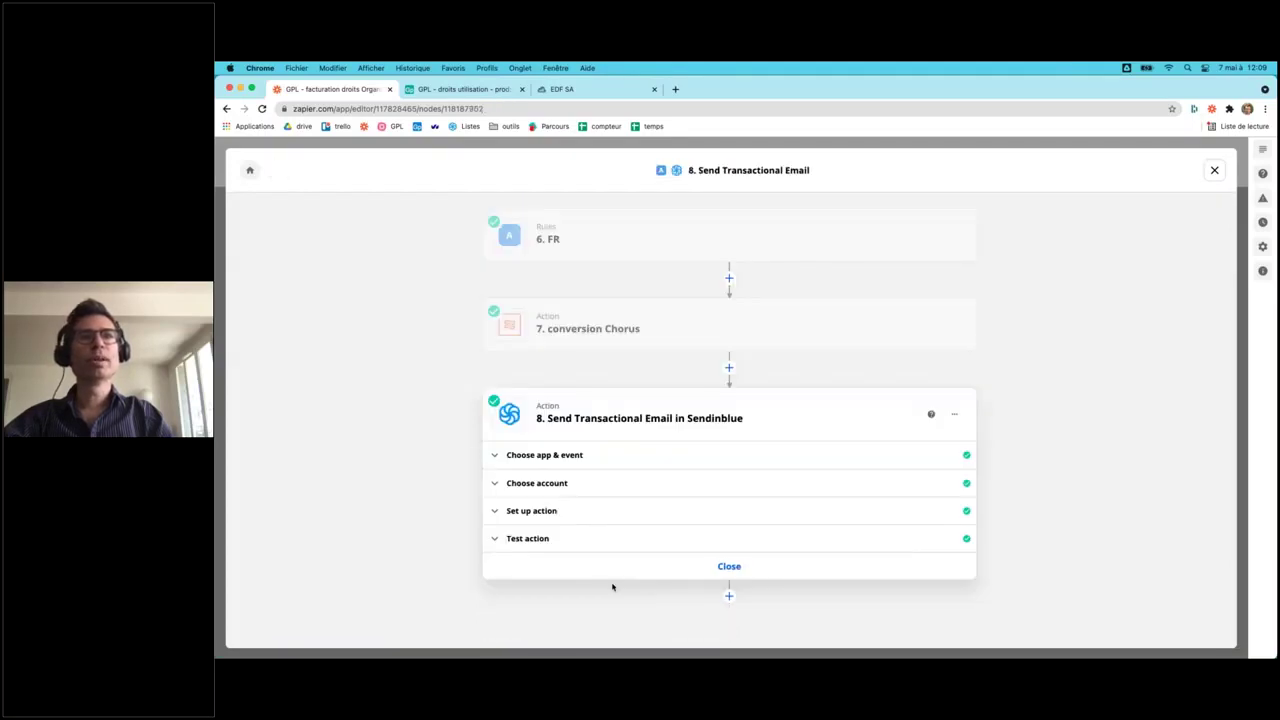
- Review the Sendinblue email's recipient, sender, invoice subject and French body text fields
{"action": "left_click", "coordinate": [545, 514]}
{"action": "scroll", "coordinate": [406, 546], "scroll_direction": "down", "scroll_amount": 10}
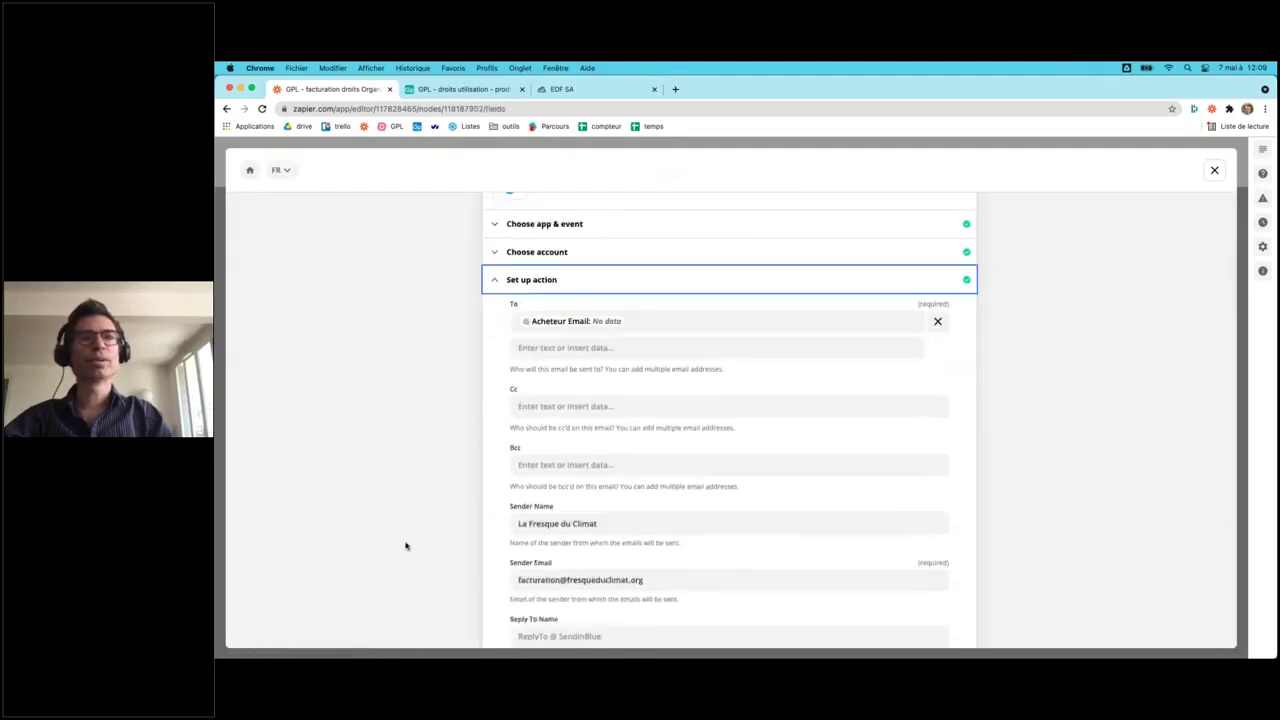
{"action": "left_click", "coordinate": [631, 466]}
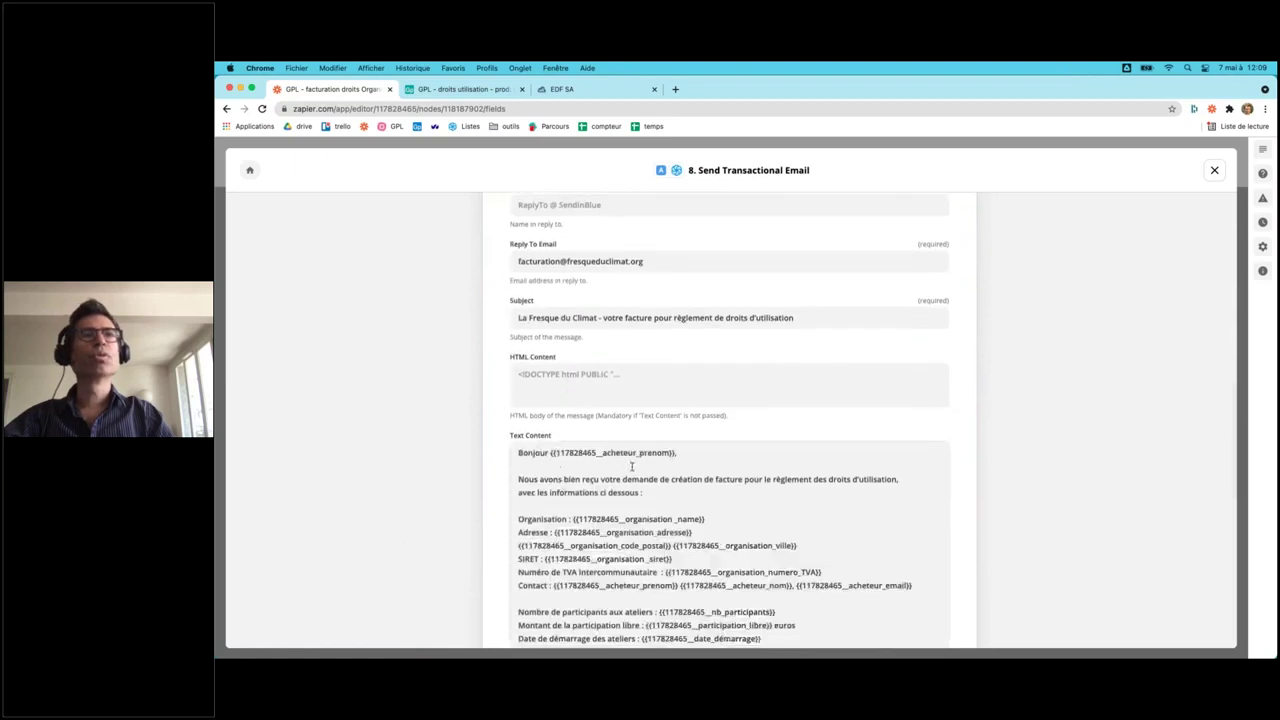
{"action": "left_click", "coordinate": [503, 472]}
{"action": "scroll", "coordinate": [440, 498], "scroll_direction": "down", "scroll_amount": 2}
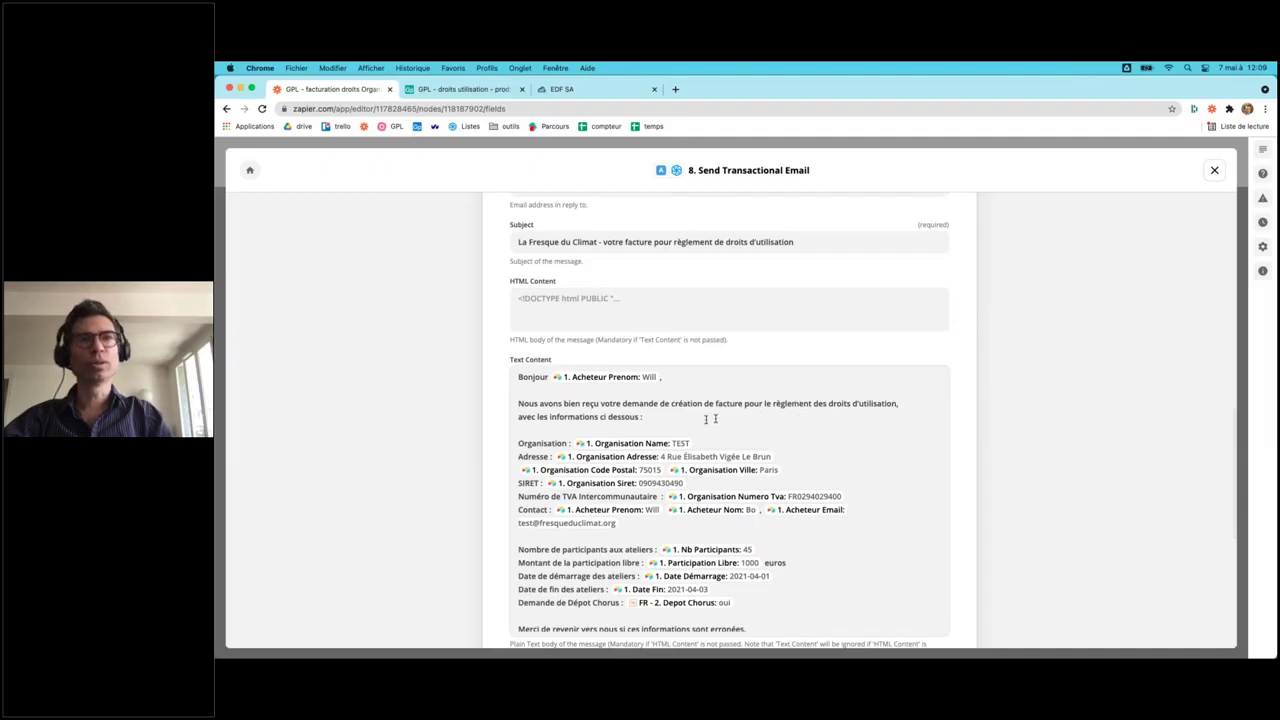
{"action": "scroll", "coordinate": [864, 565], "scroll_direction": "down", "scroll_amount": 3}
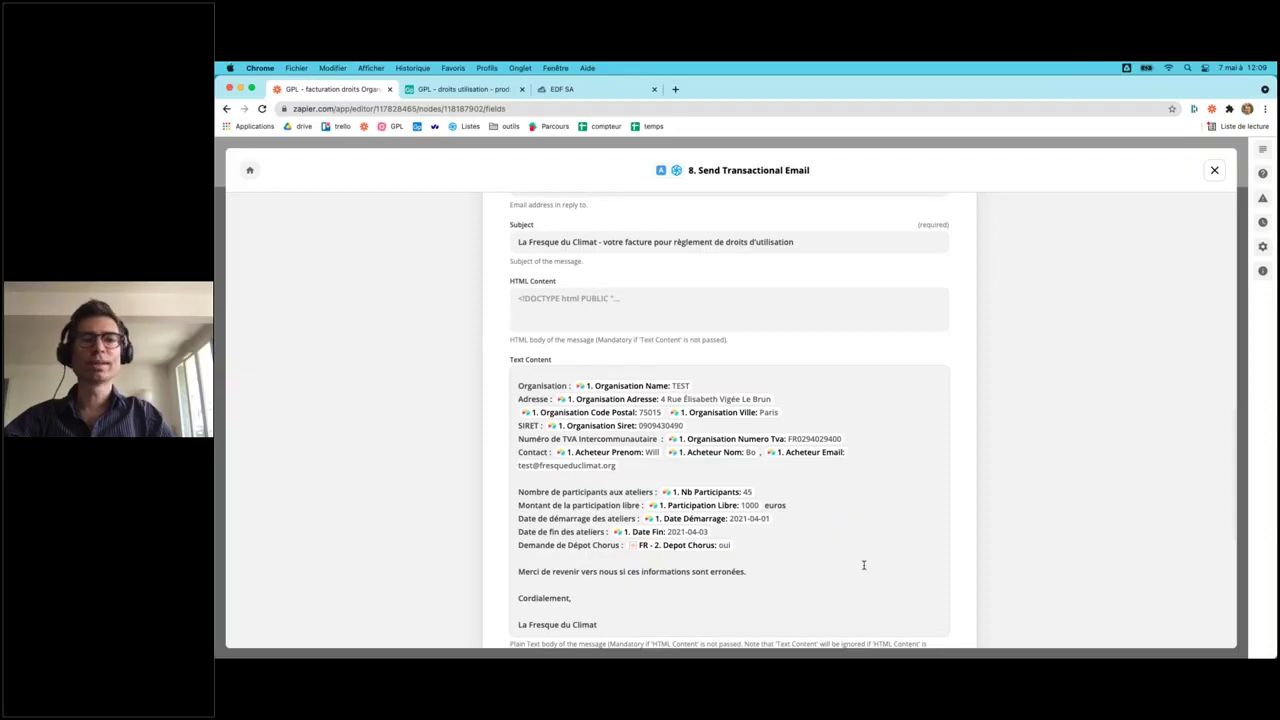
{"action": "scroll", "coordinate": [864, 565], "scroll_direction": "up", "scroll_amount": 3}
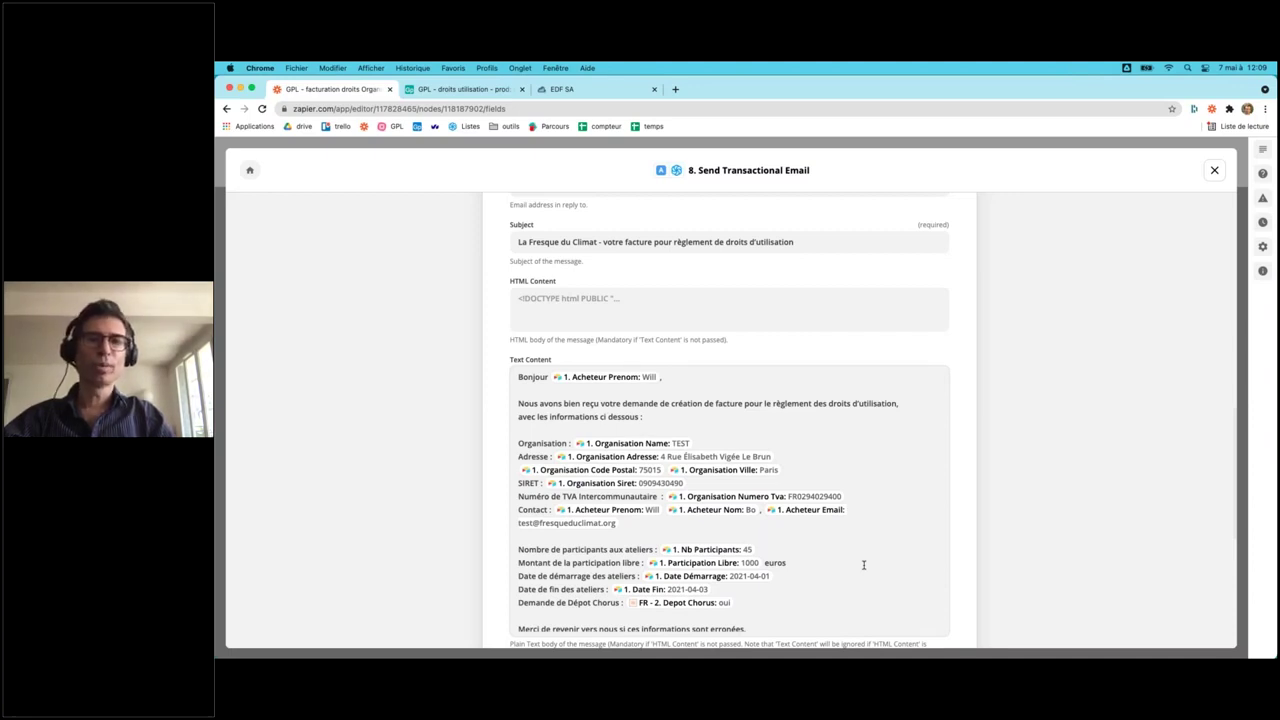
{"action": "left_click", "coordinate": [595, 90]}
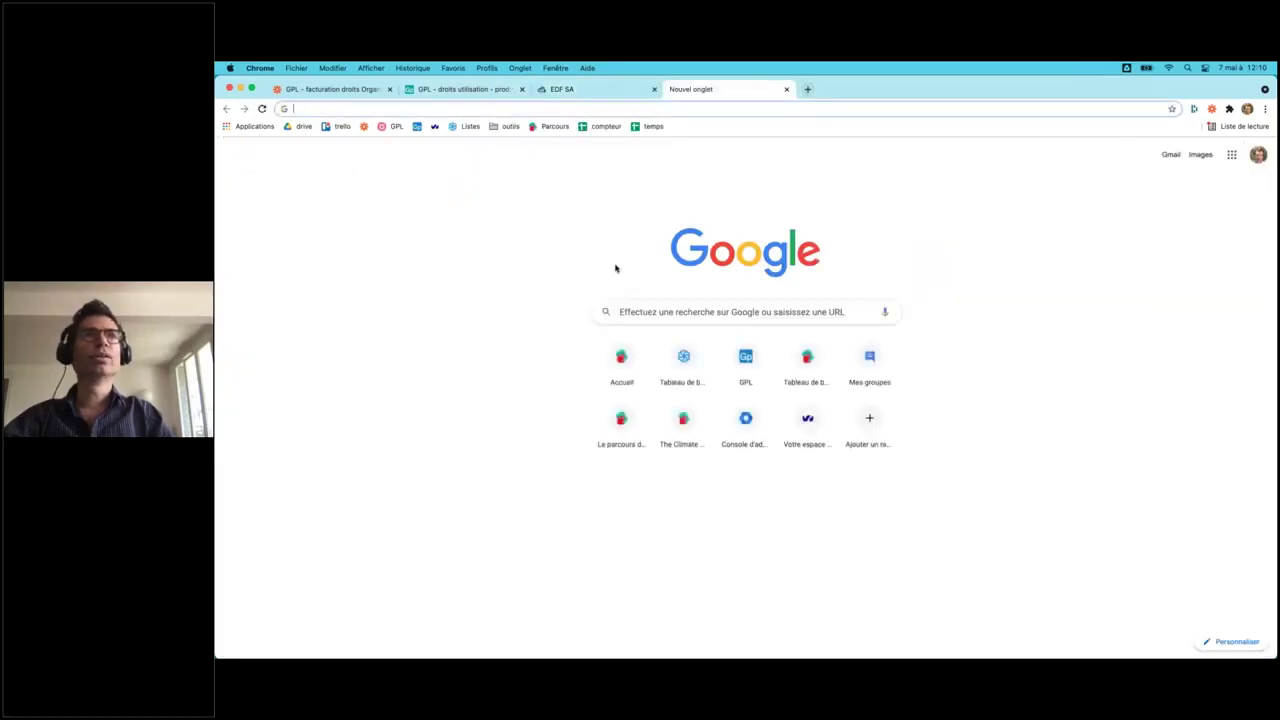
- Load the Sendinblue dashboard at my.sendinblue.com, then return to the Zapier zap
{"action": "type", "text": "sendinblue.com"}
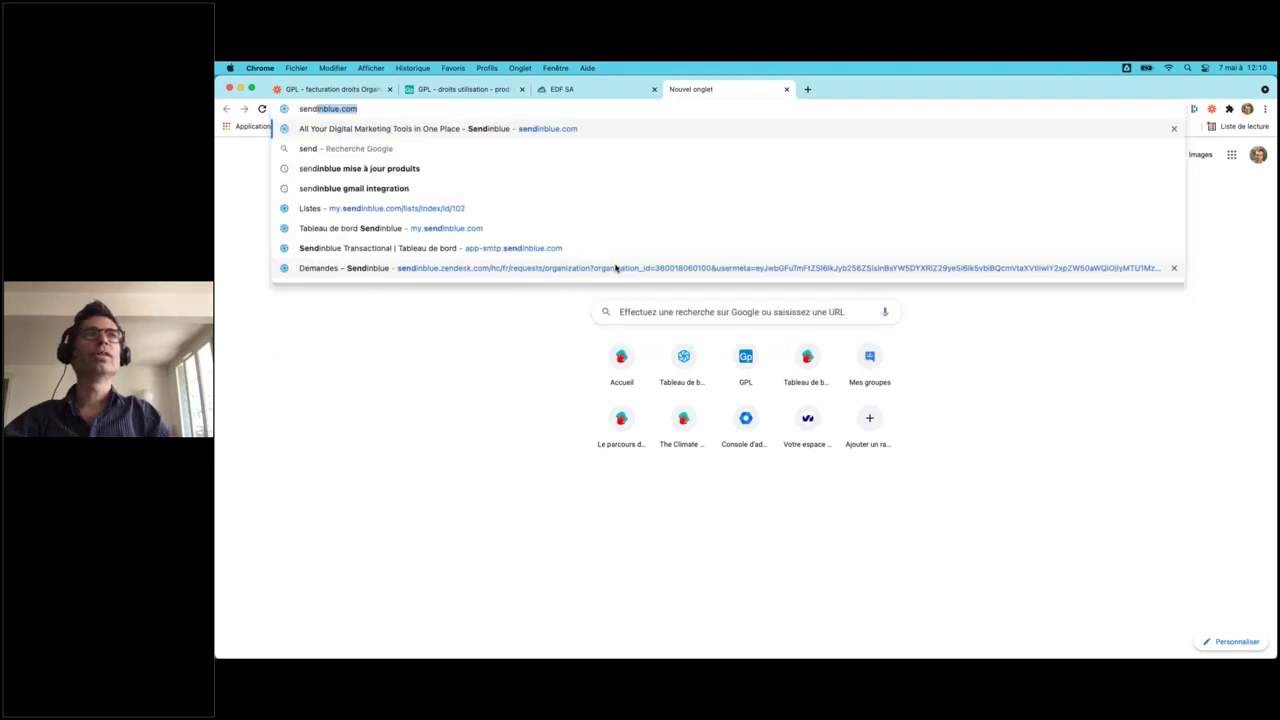
{"action": "left_click", "coordinate": [523, 129]}
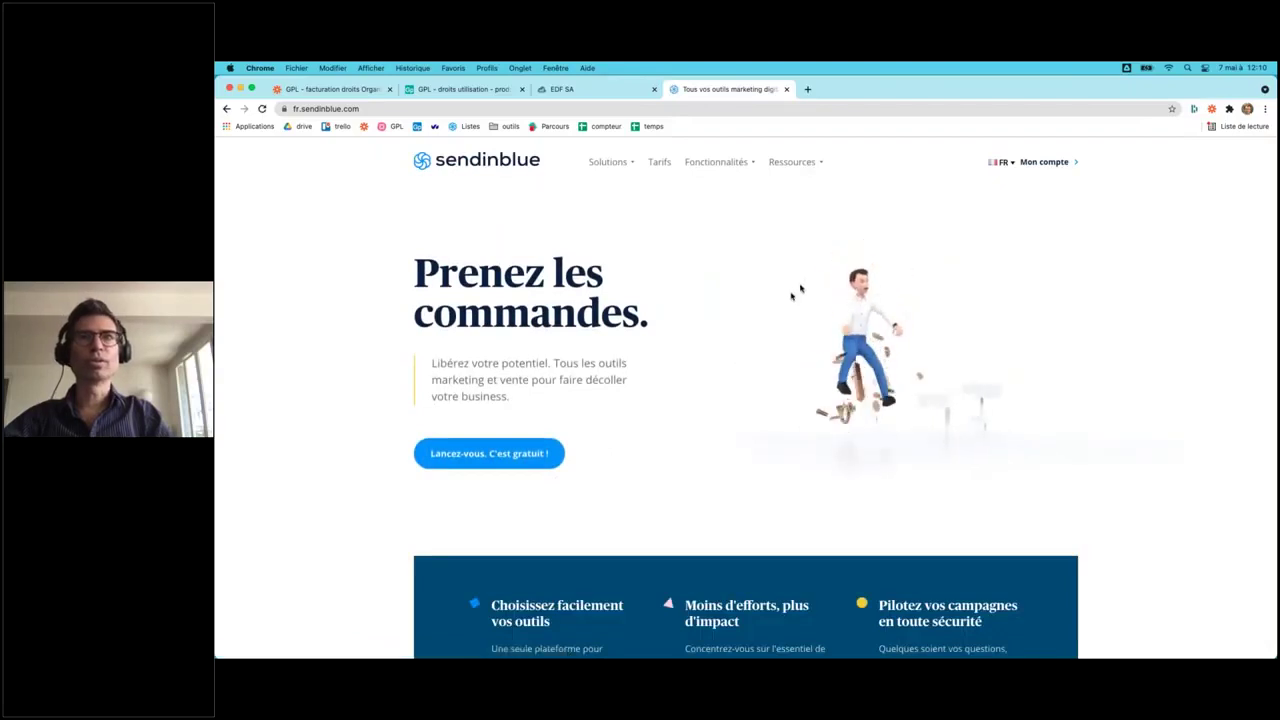
{"action": "left_click", "coordinate": [515, 110]}
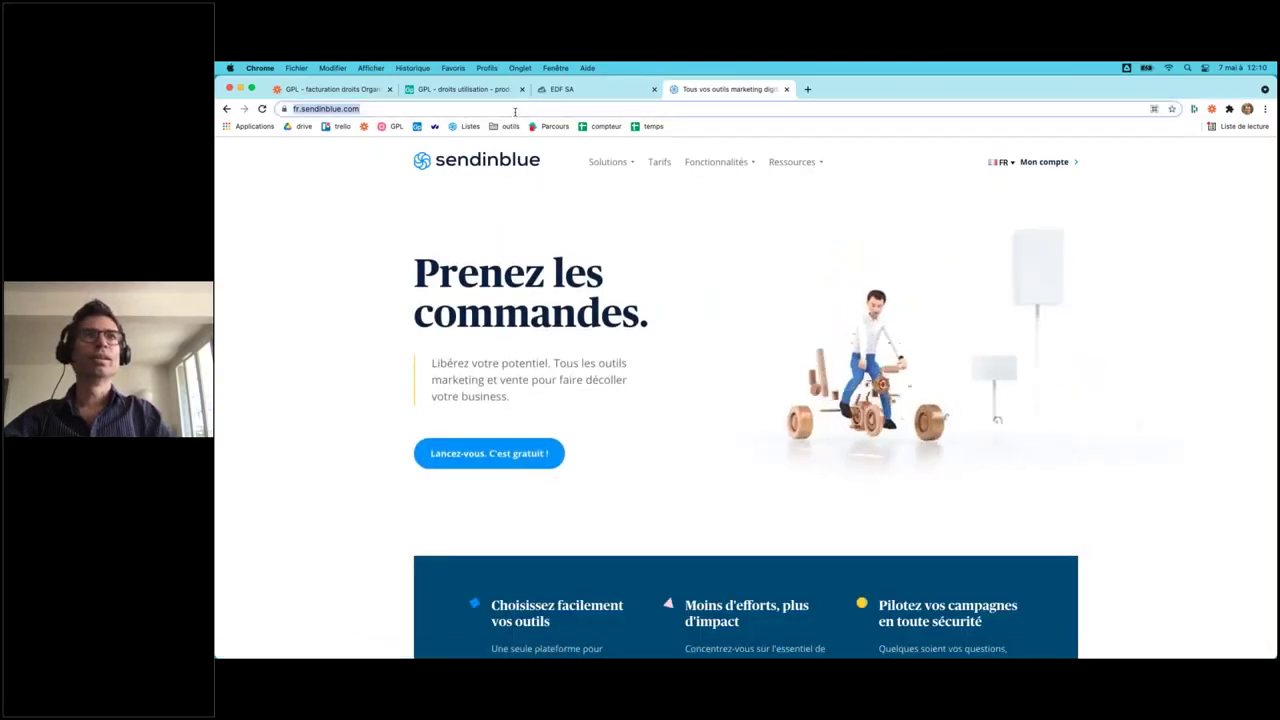
{"action": "type", "text": "my"}
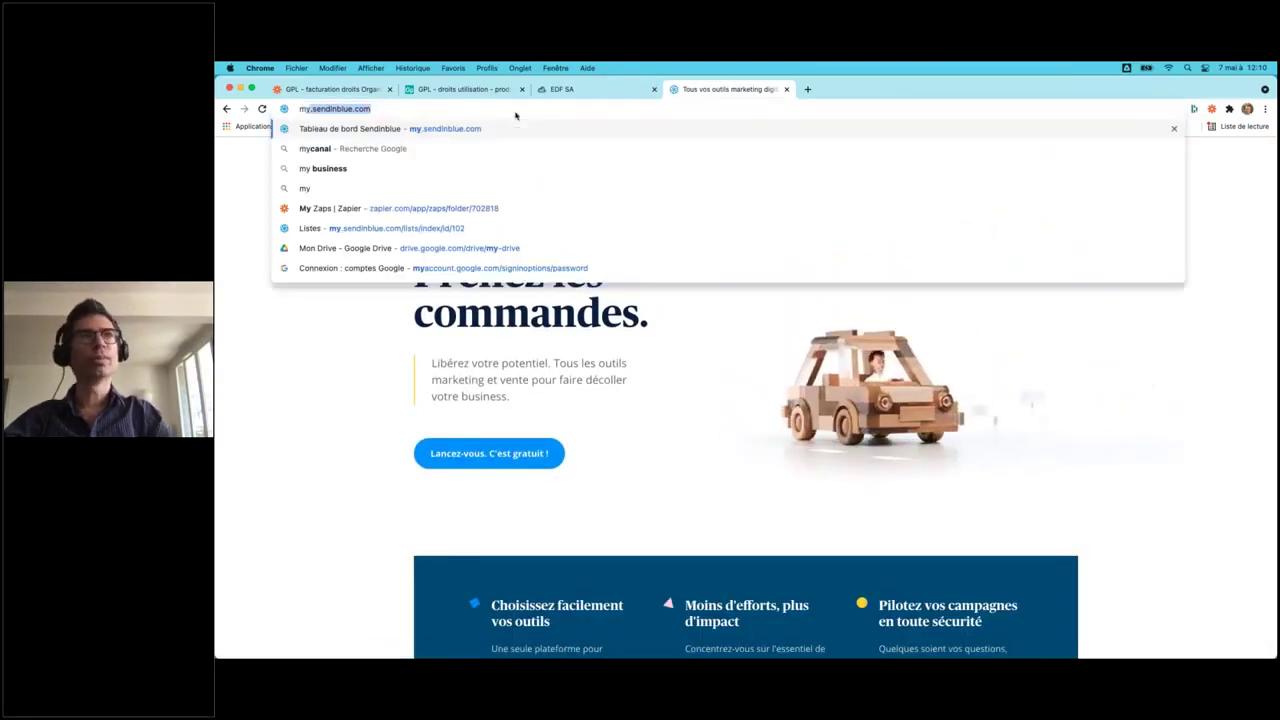
{"action": "key", "text": "Return"}
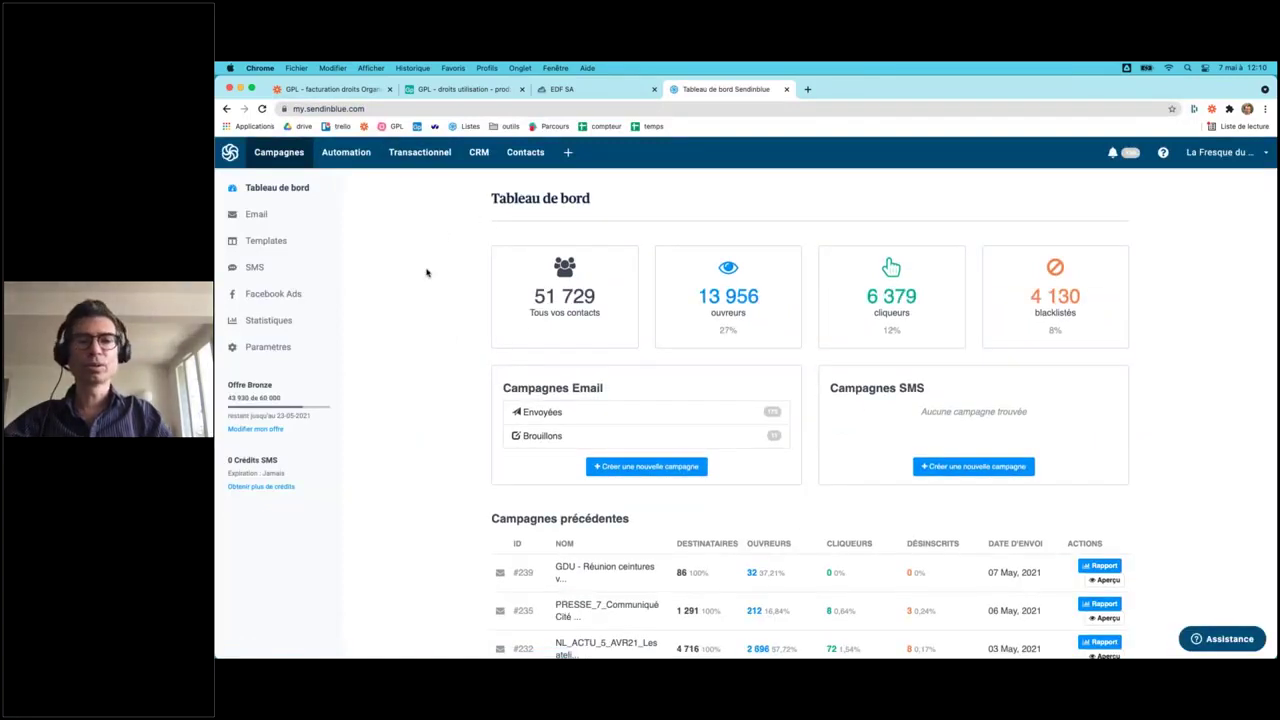
{"action": "left_click", "coordinate": [329, 90]}
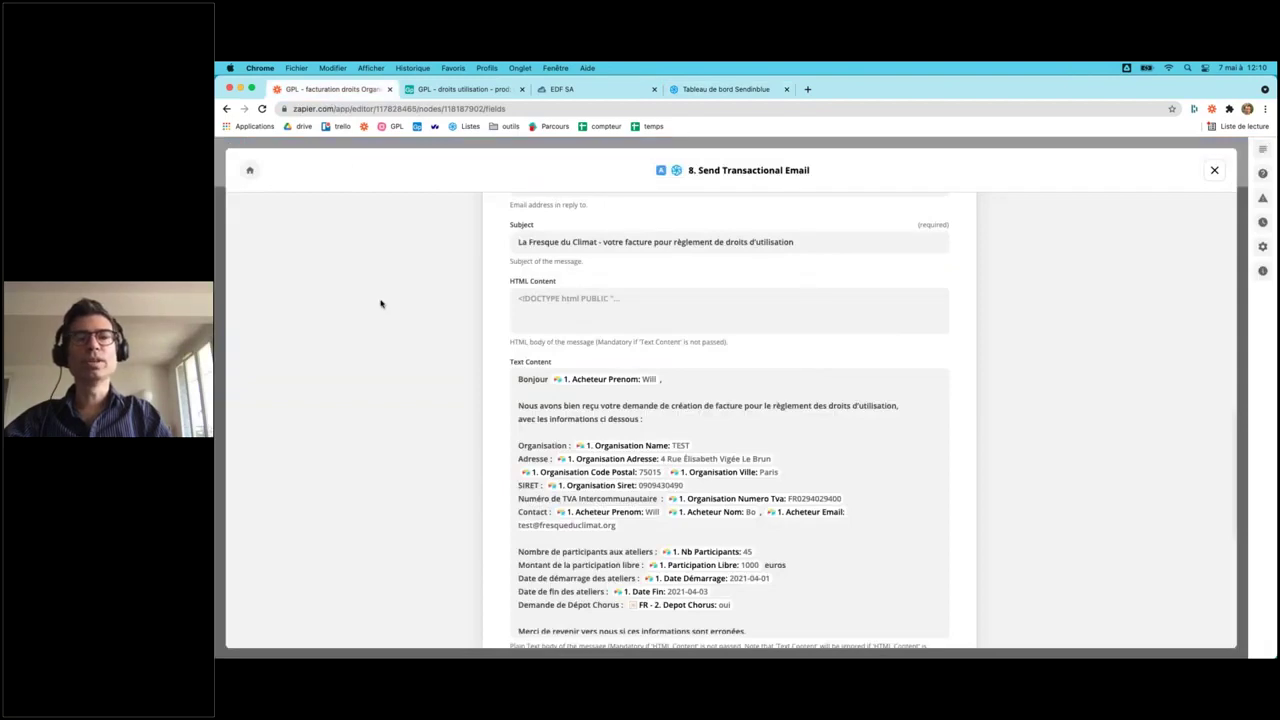
- Switch to Google Slides and return to slide 16, 'Connecter son application (API)', in presentation mode
{"action": "key", "text": "ctrl+Up"}
{"action": "left_click", "coordinate": [415, 465]}
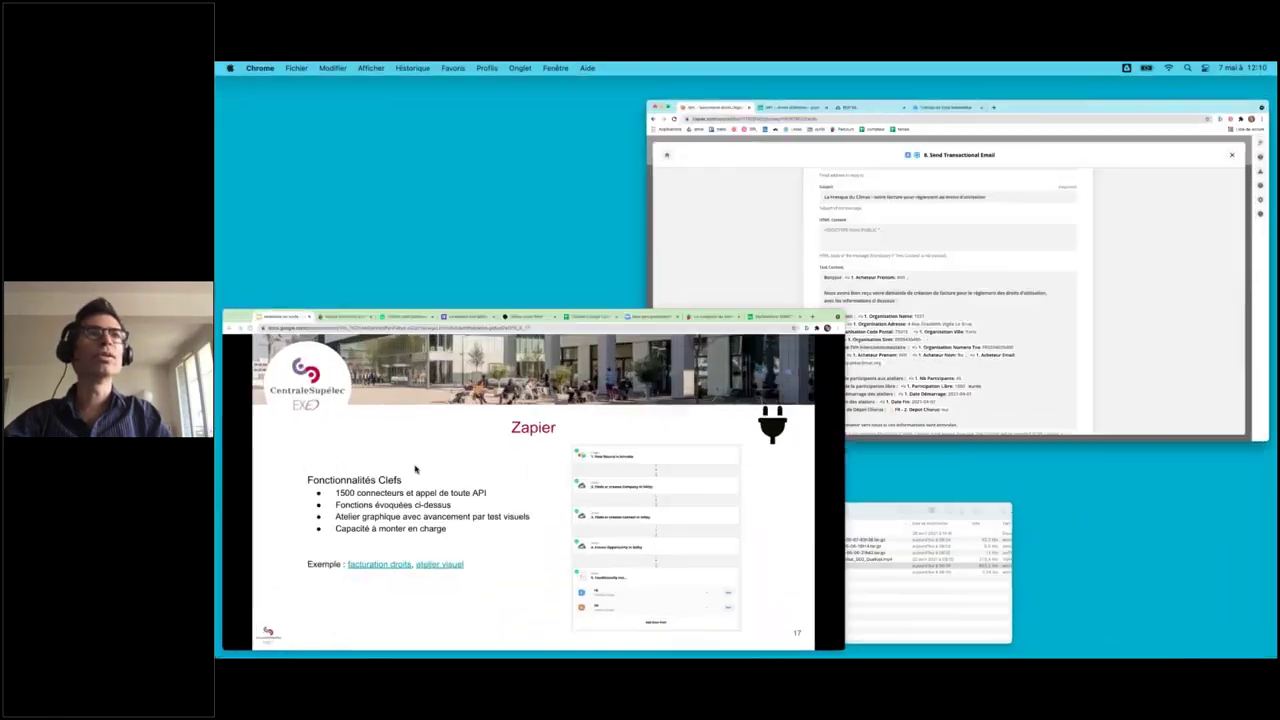
{"action": "key", "text": "Left"}
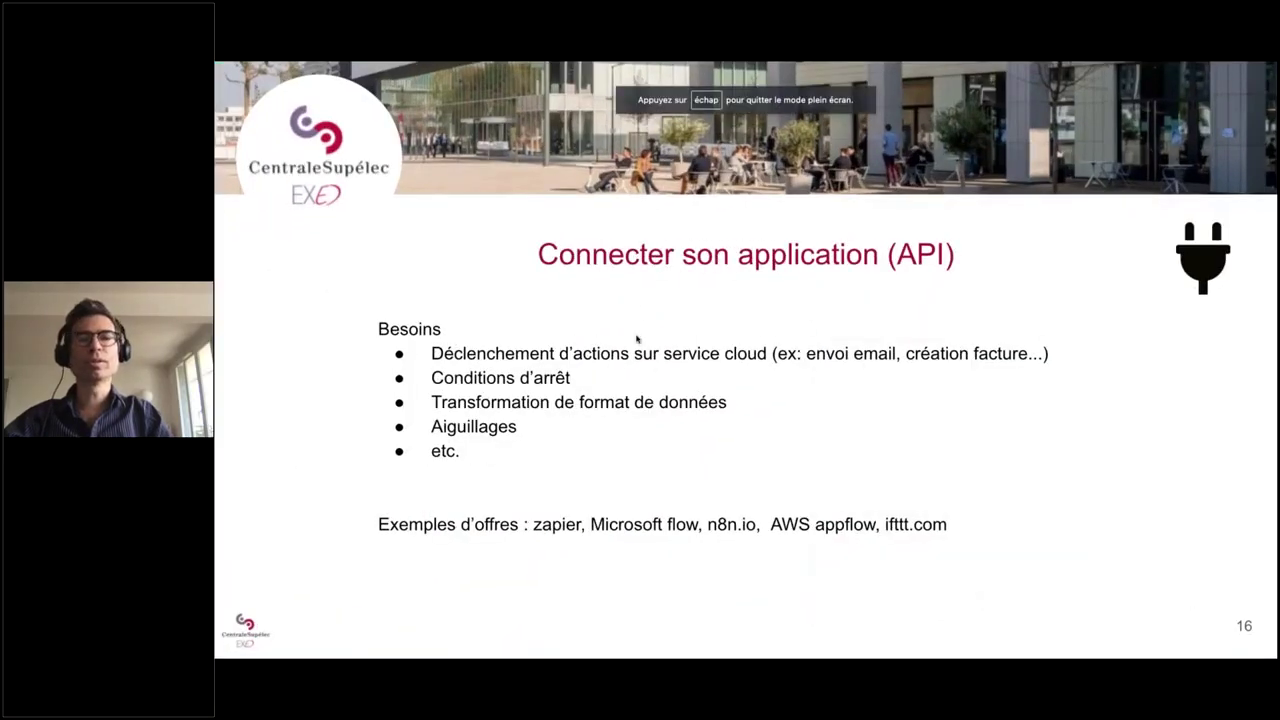
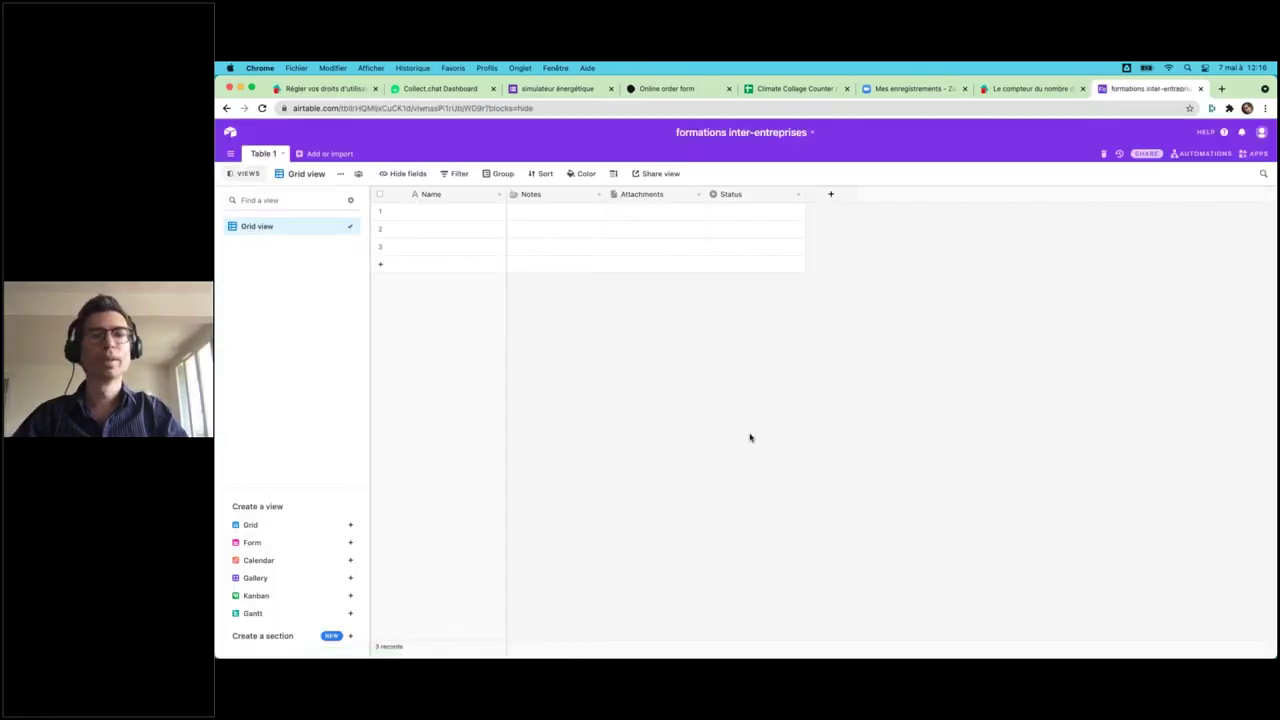
- Rename the Name column to sessions and Notes to date as a Date field
{"action": "double_click", "coordinate": [441, 195]}
{"action": "type", "text": "sessions"}
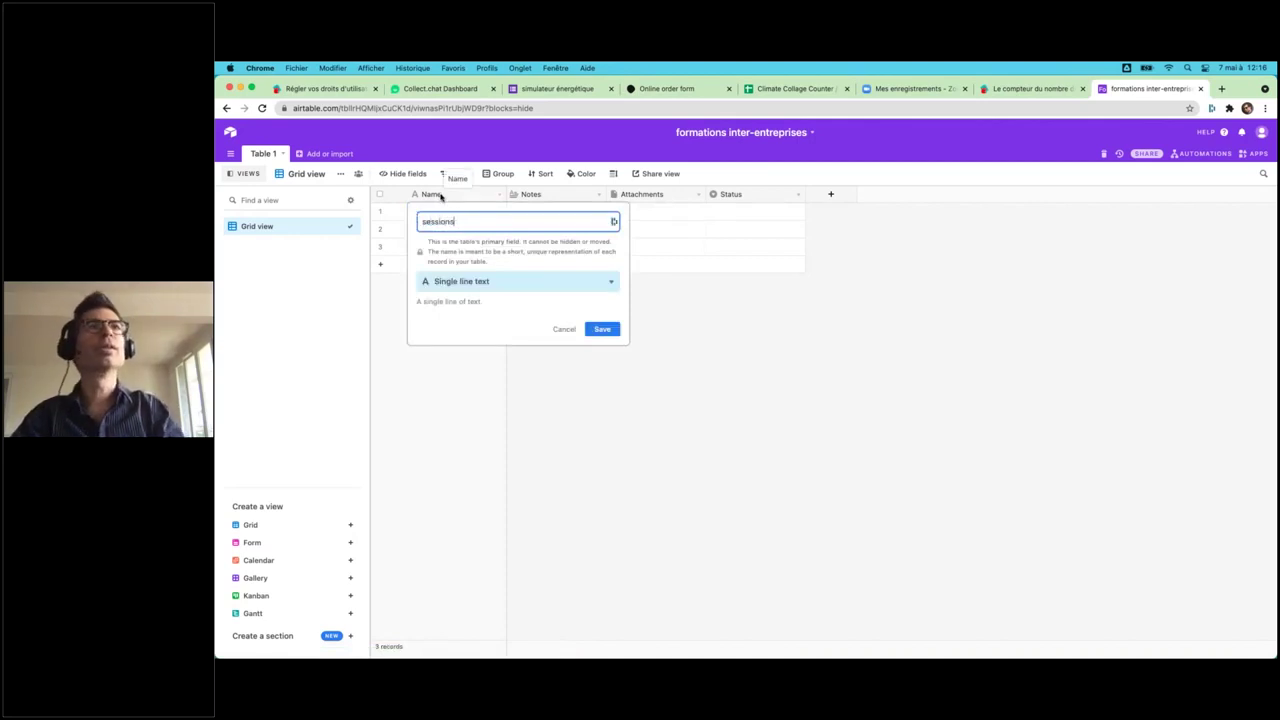
{"action": "key", "text": "Return"}
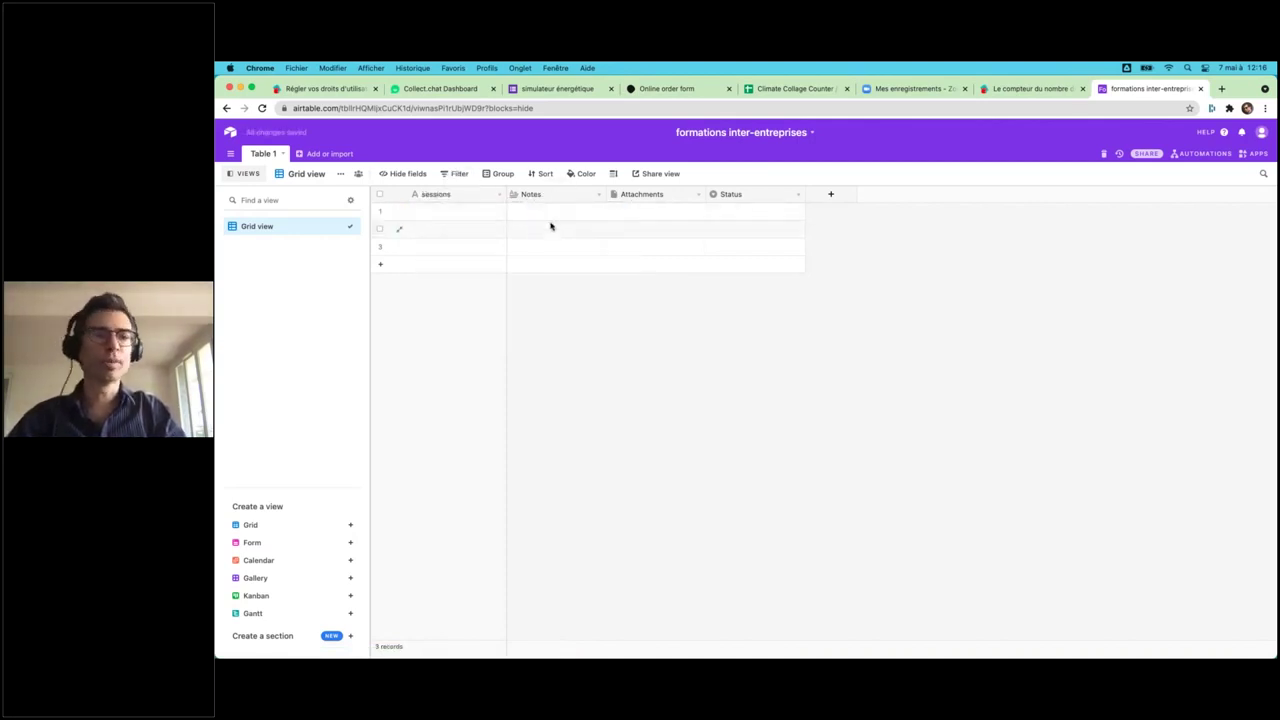
{"action": "double_click", "coordinate": [543, 194]}
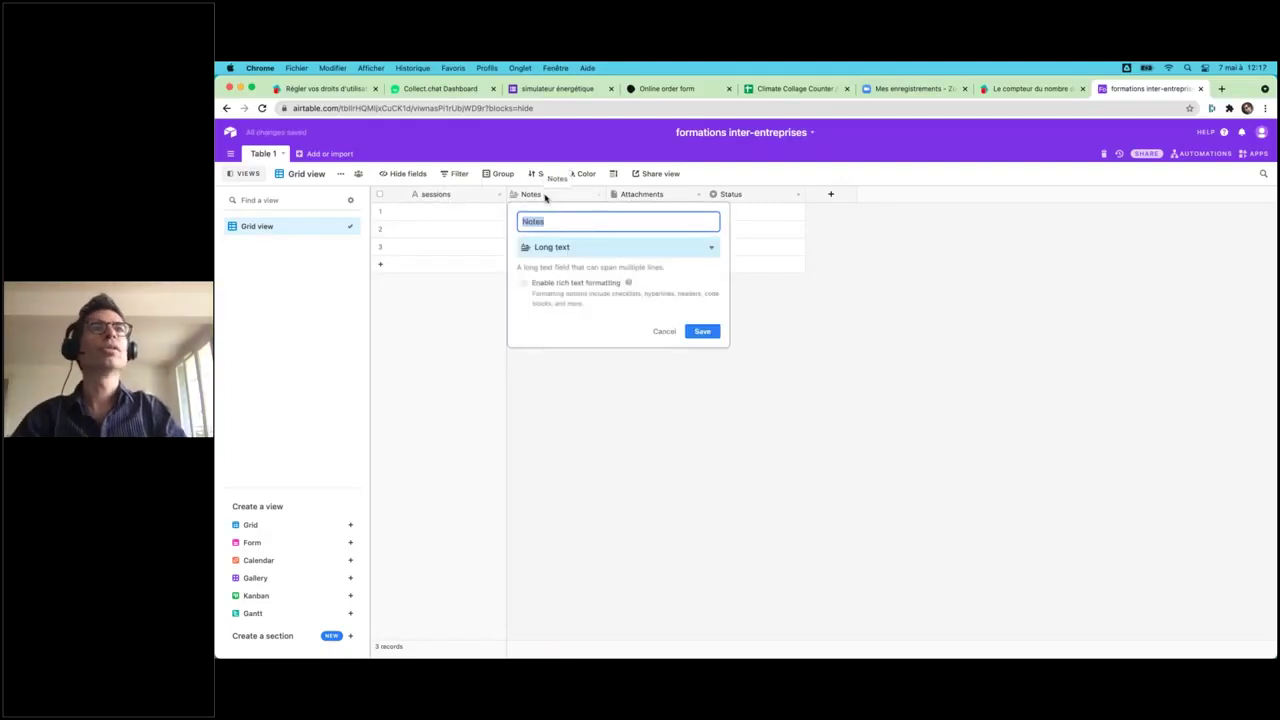
{"action": "type", "text": "date"}
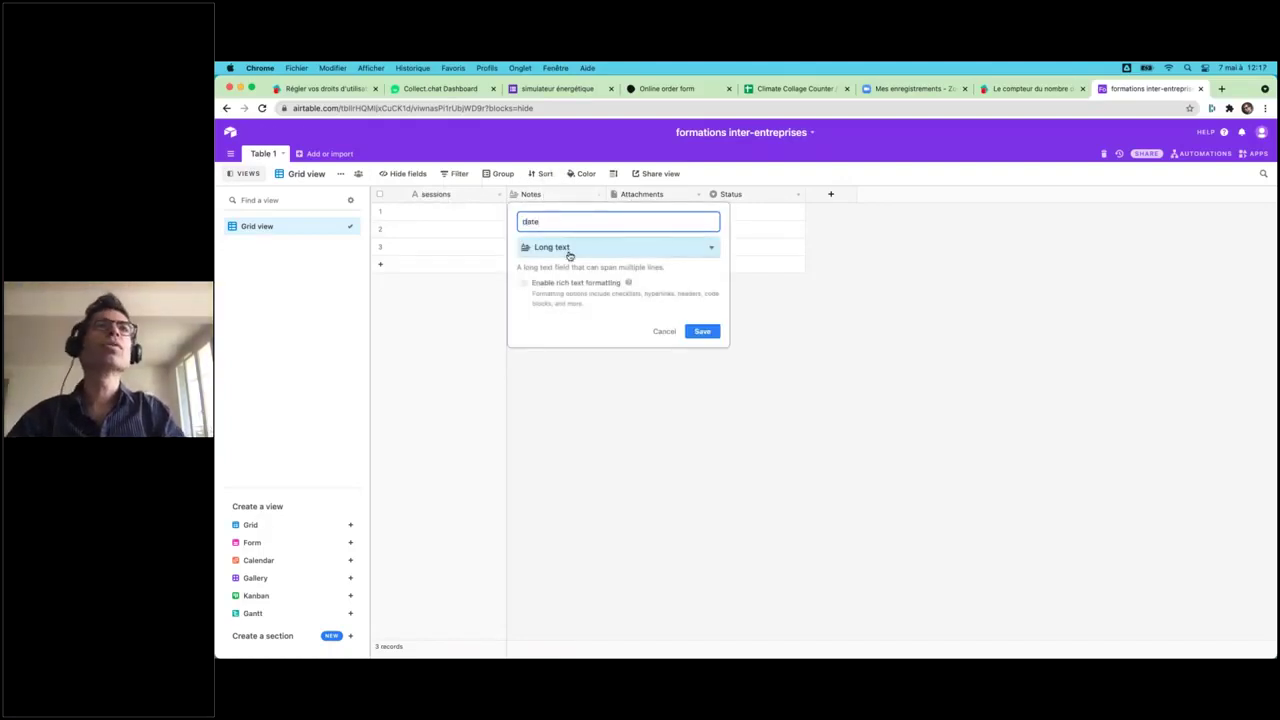
{"action": "left_click", "coordinate": [568, 251]}
{"action": "type", "text": "da"}
{"action": "left_click", "coordinate": [549, 276]}
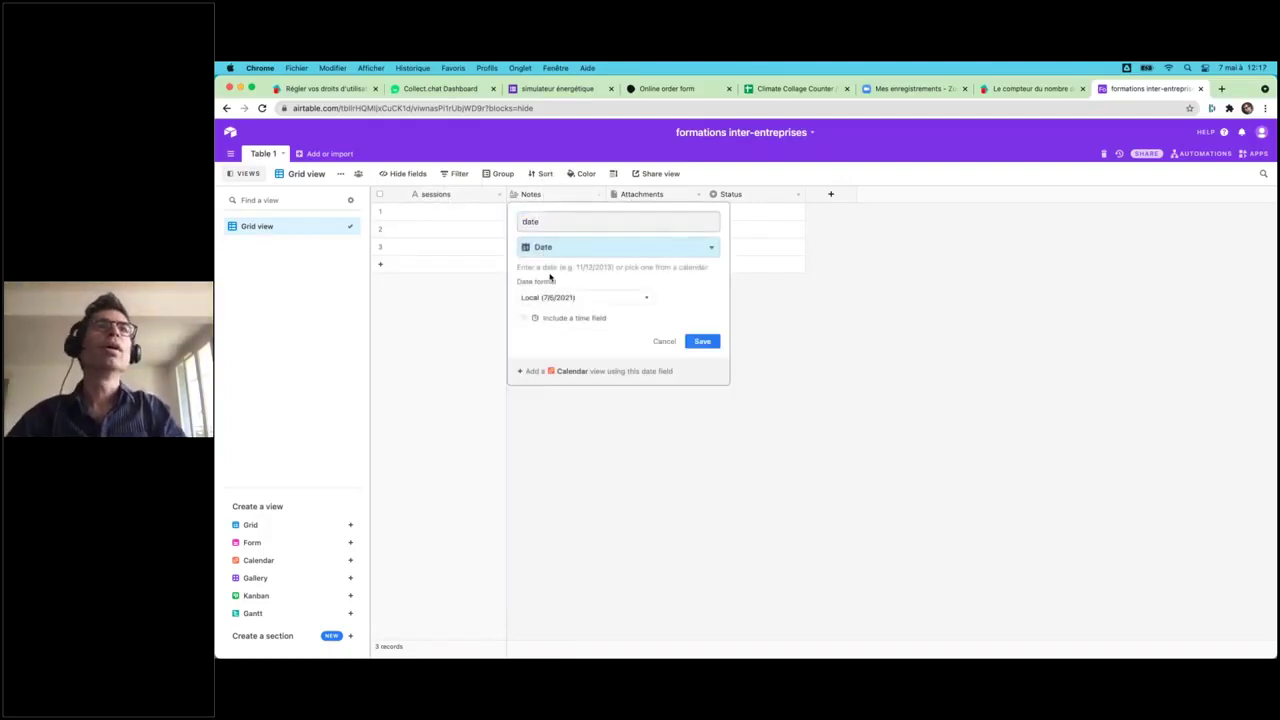
{"action": "left_click", "coordinate": [703, 342]}
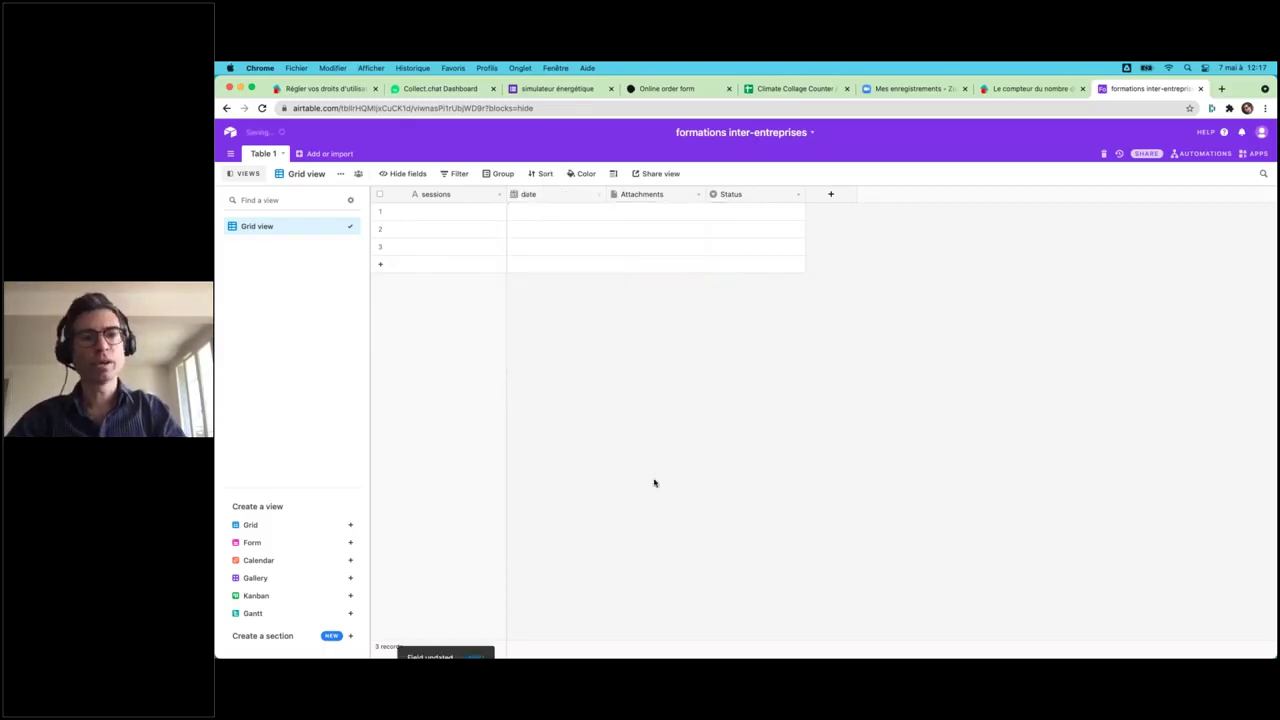
- Rename the Attachments column to lieu and make it a single line text field
{"action": "double_click", "coordinate": [631, 197]}
{"action": "type", "text": "ieu"}
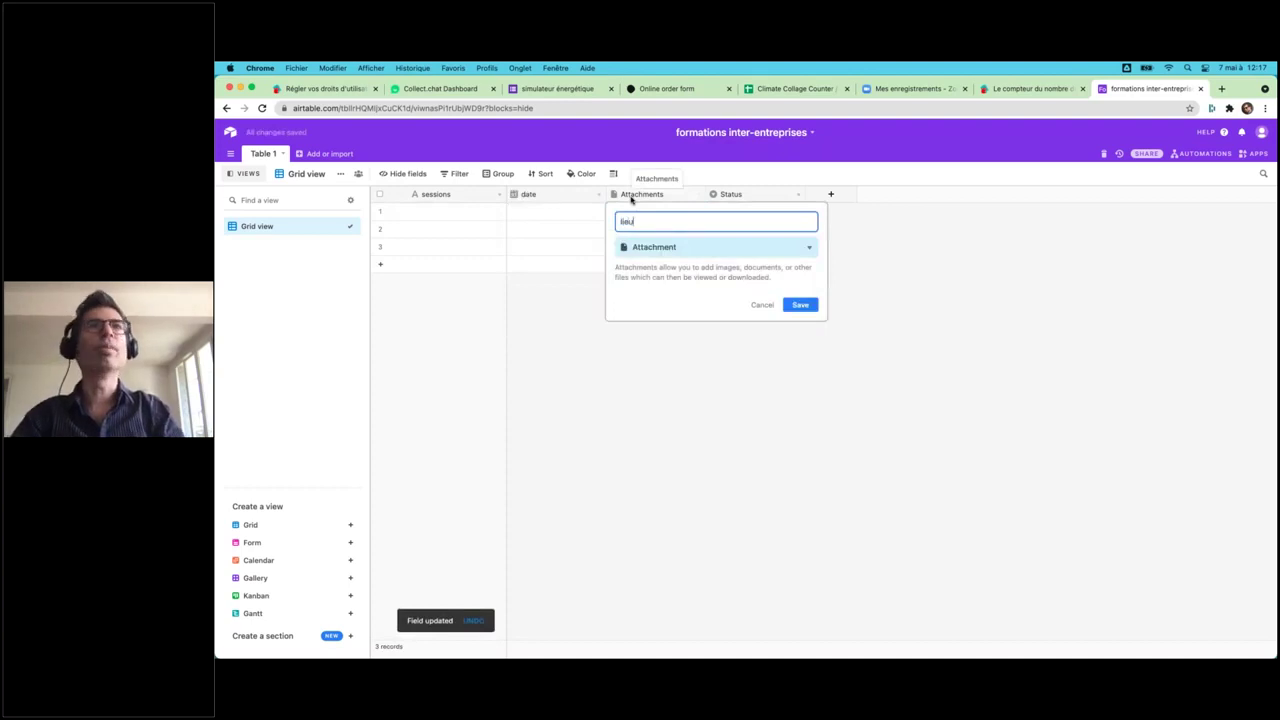
{"action": "key", "text": "Return"}
{"action": "double_click", "coordinate": [651, 195]}
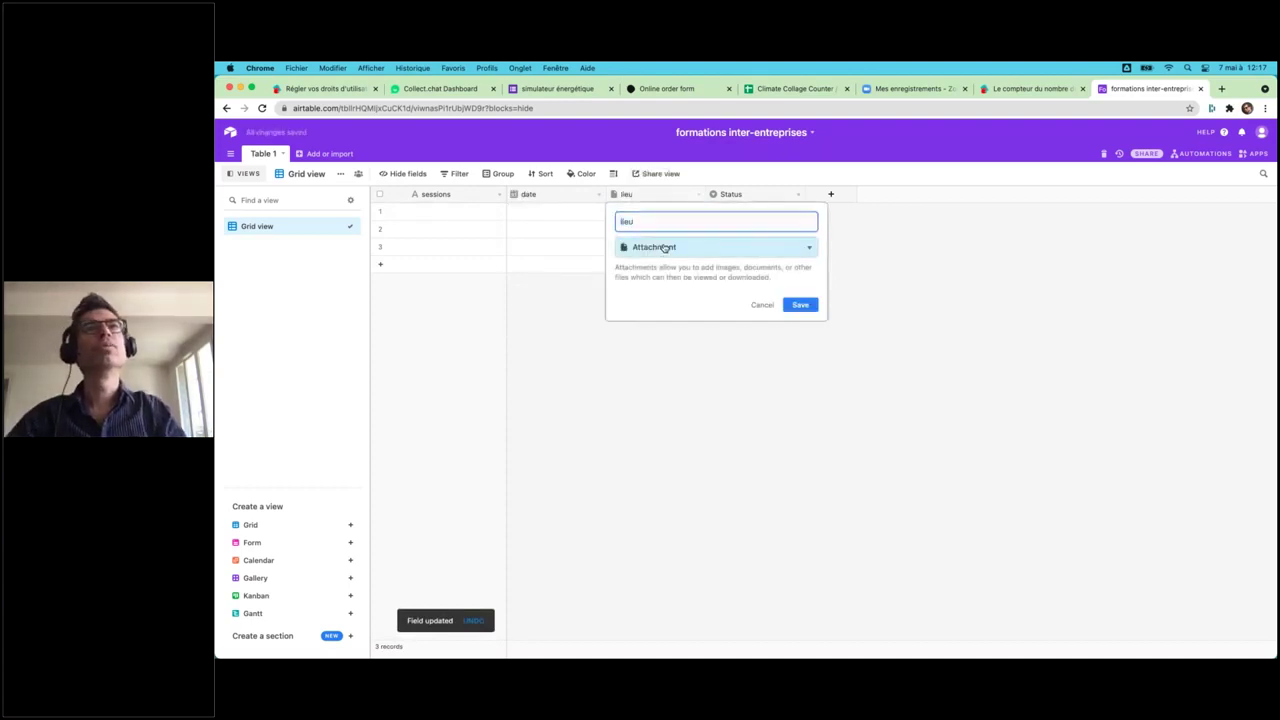
{"action": "left_click", "coordinate": [665, 248]}
{"action": "left_click", "coordinate": [662, 289]}
{"action": "left_click", "coordinate": [571, 347]}
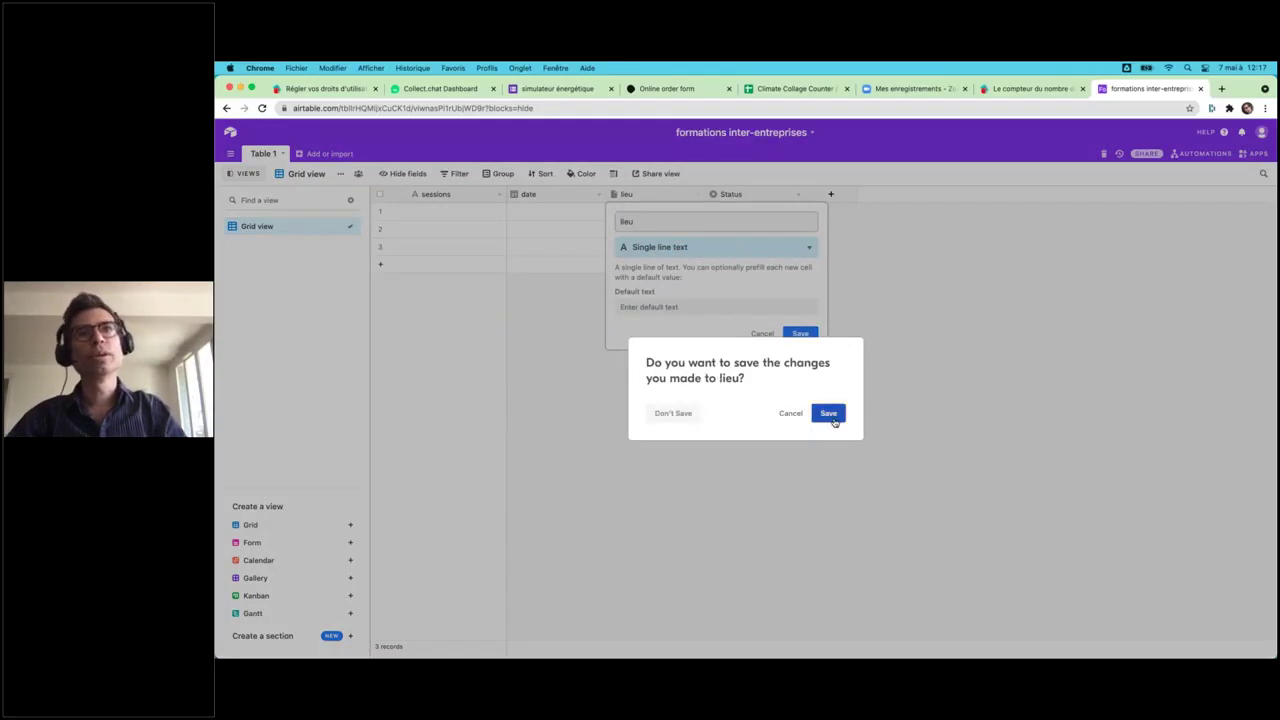
{"action": "left_click", "coordinate": [833, 419]}
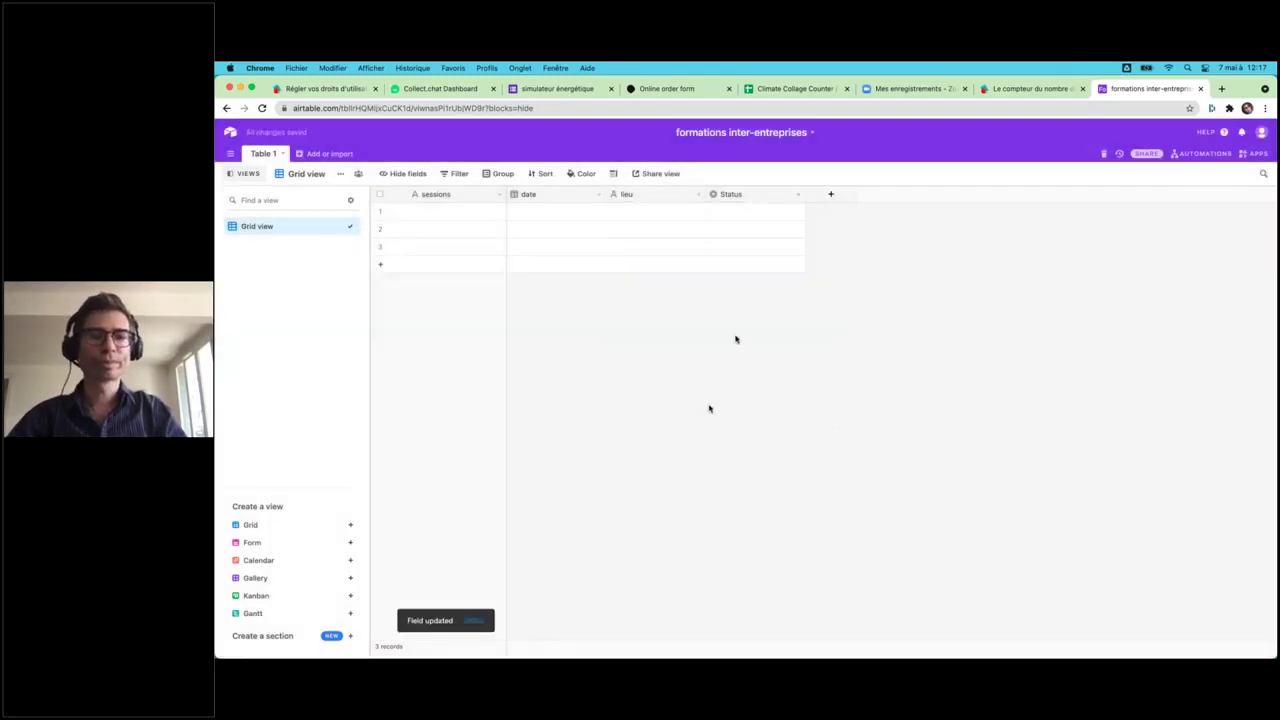
- Replace Todo, In progress and Done with brouillon, ouverte, annulée and confirmée
{"action": "left_click", "coordinate": [748, 200]}
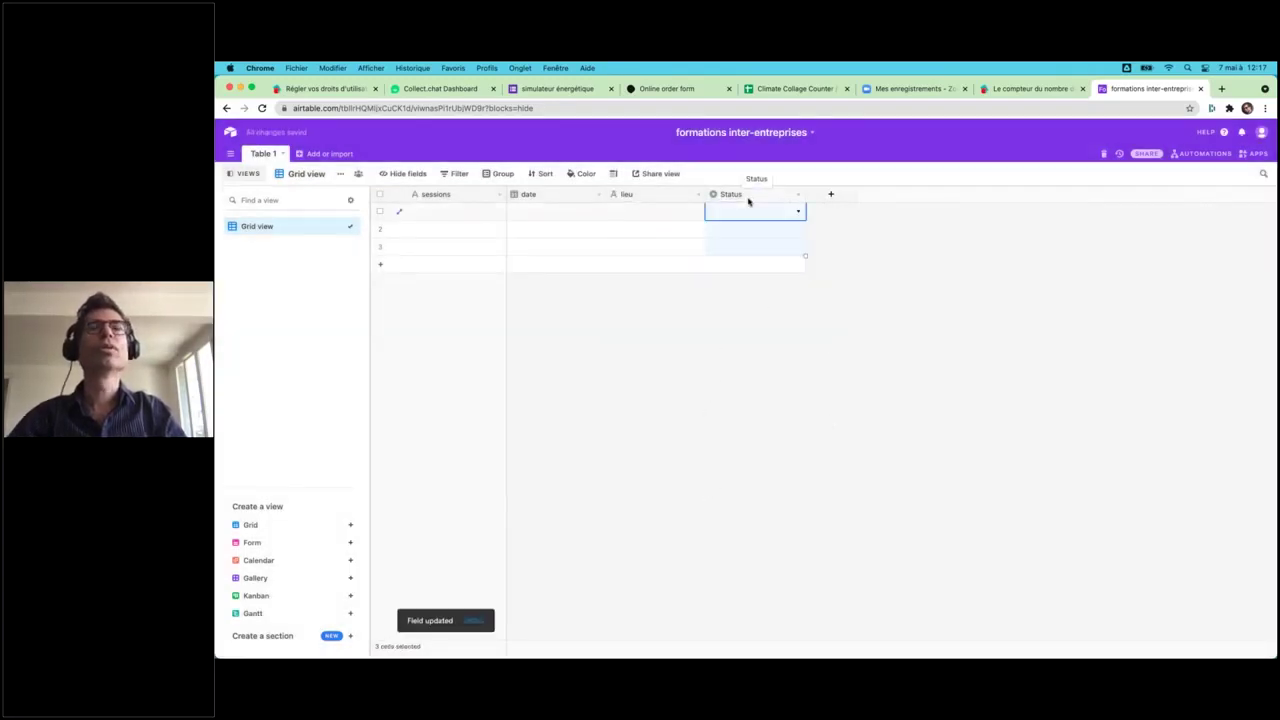
{"action": "double_click", "coordinate": [745, 196]}
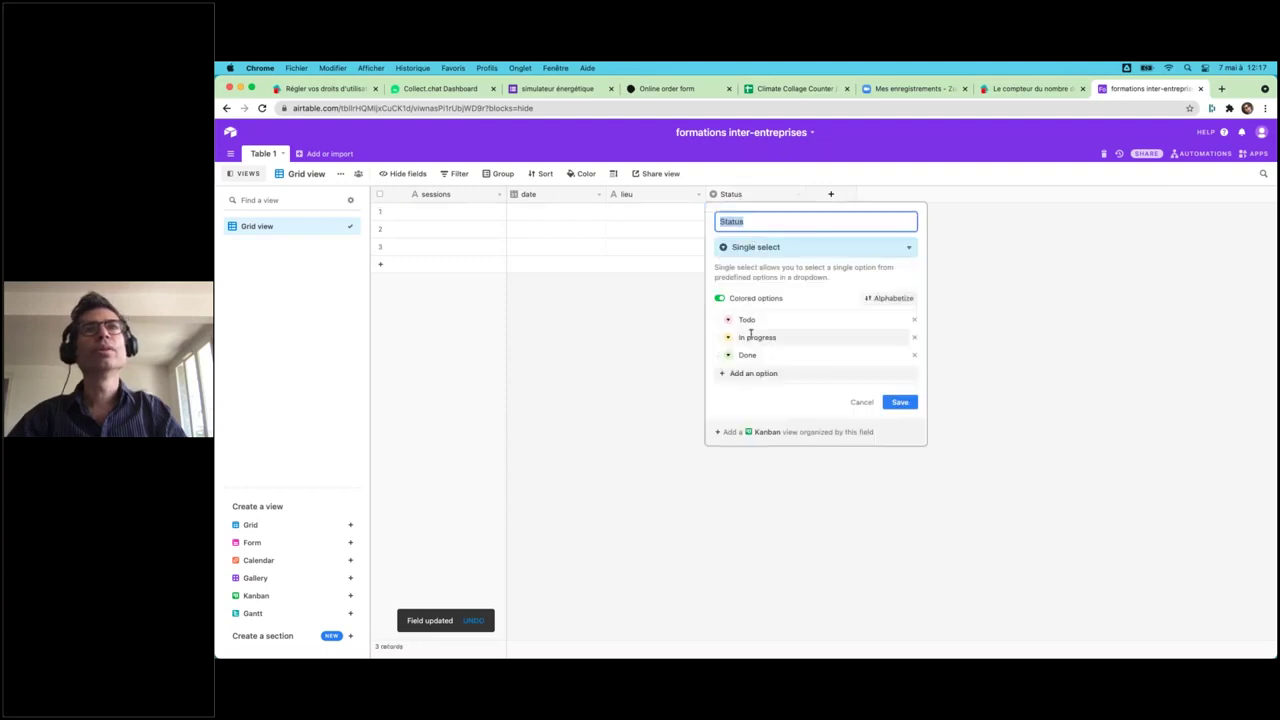
{"action": "triple_click", "coordinate": [914, 319]}
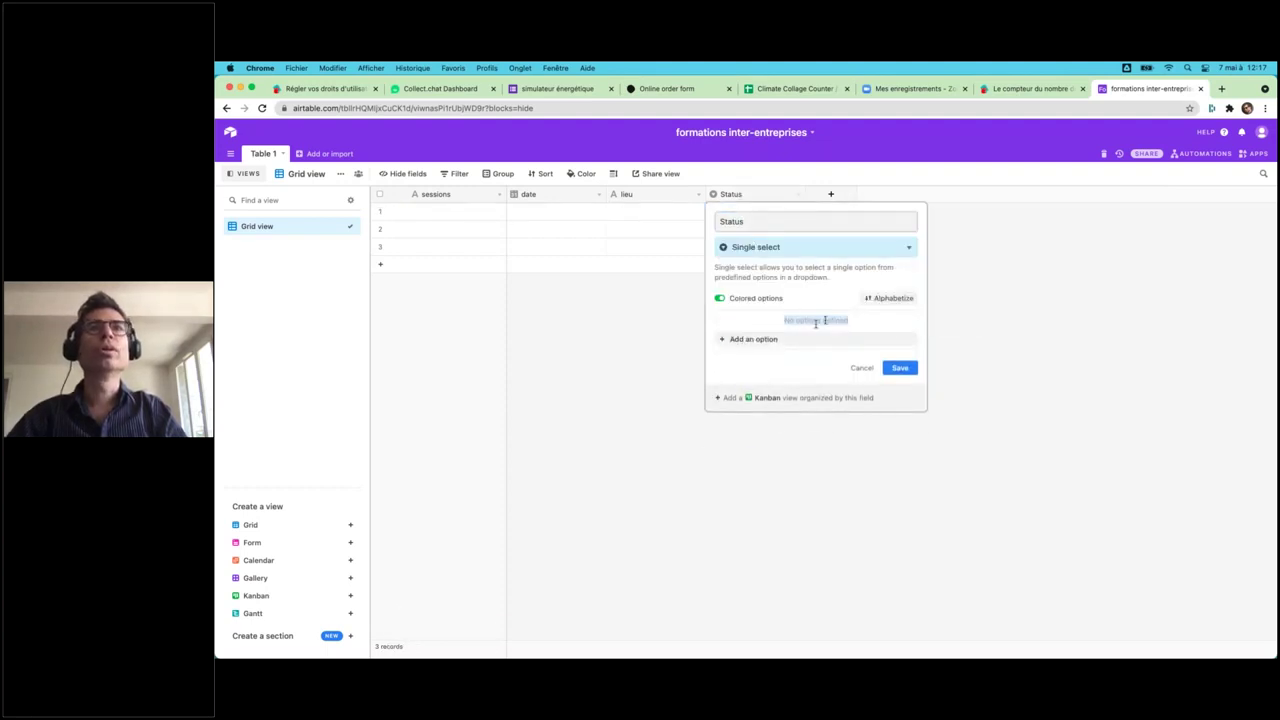
{"action": "left_click", "coordinate": [785, 339]}
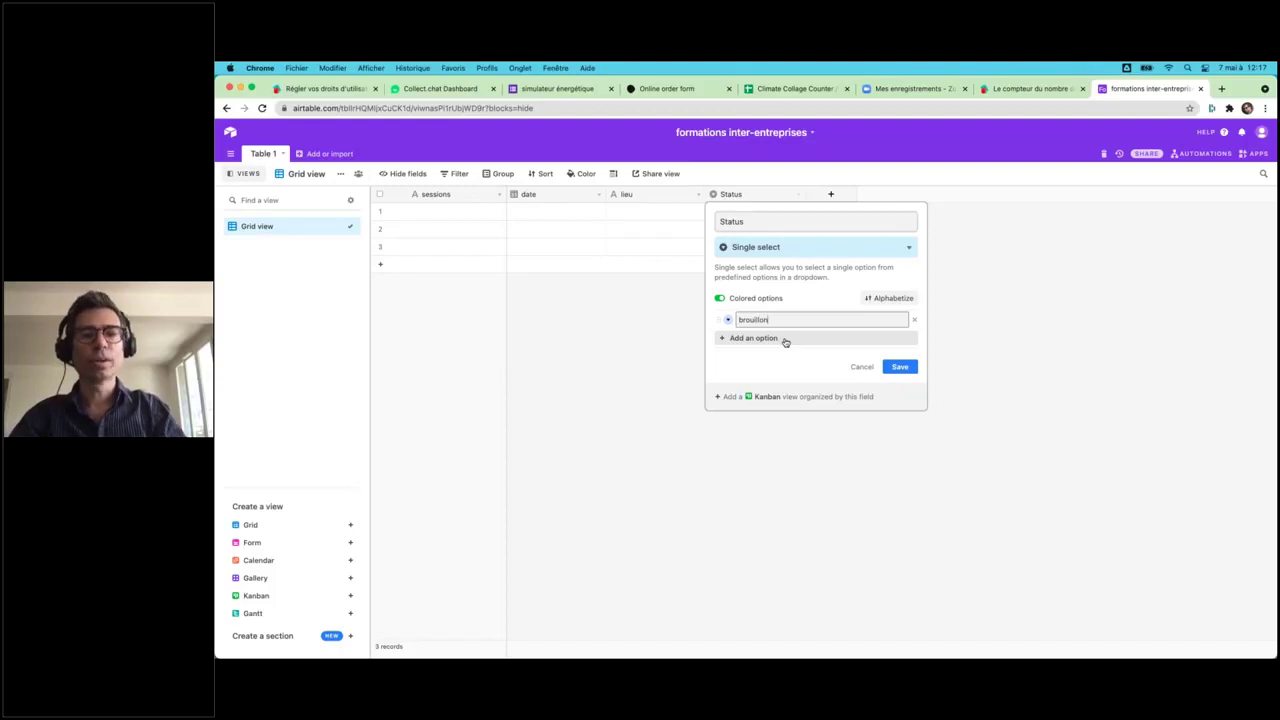
{"action": "left_click", "coordinate": [785, 338]}
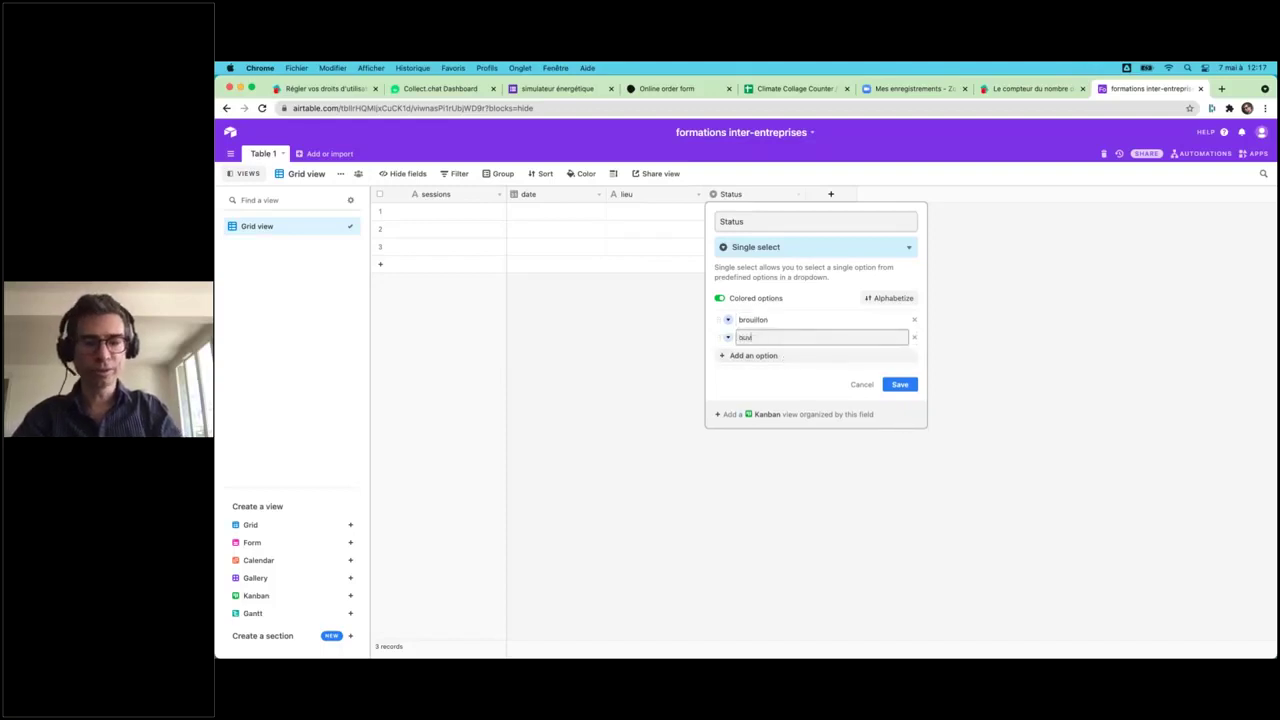
{"action": "key", "text": "Return"}
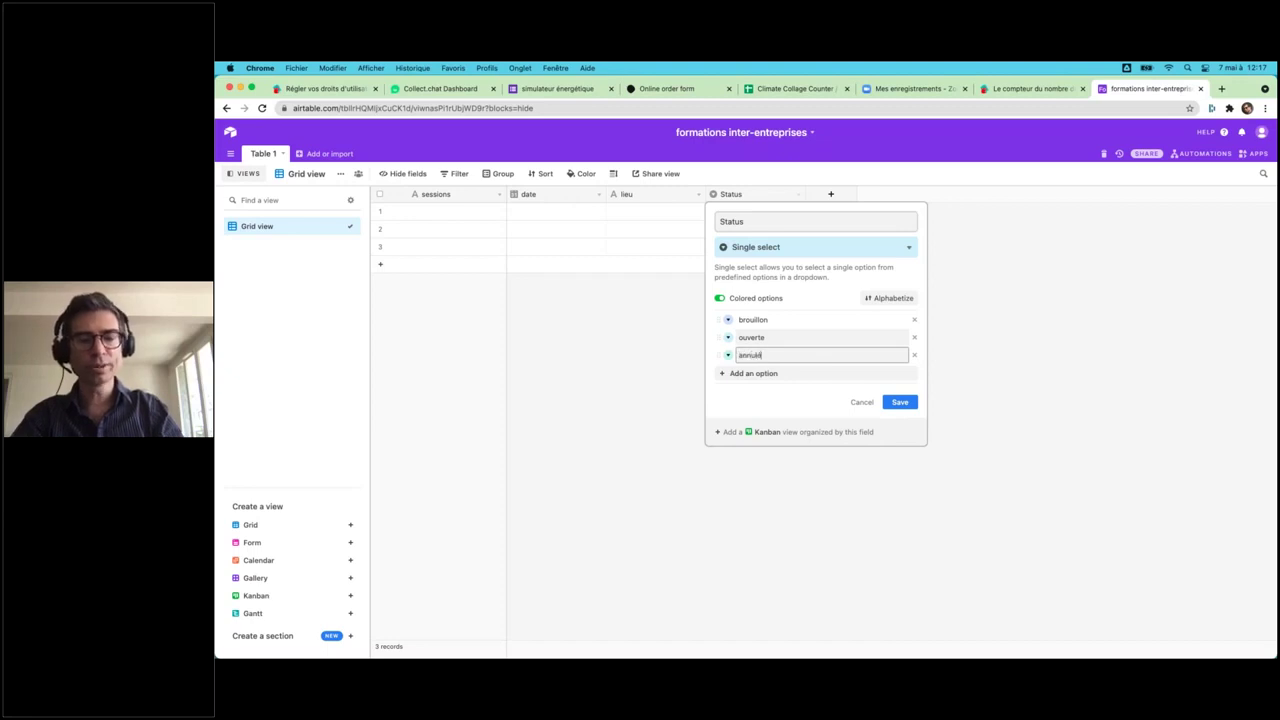
{"action": "type", "text": "annulée"}
{"action": "key", "text": "Return"}
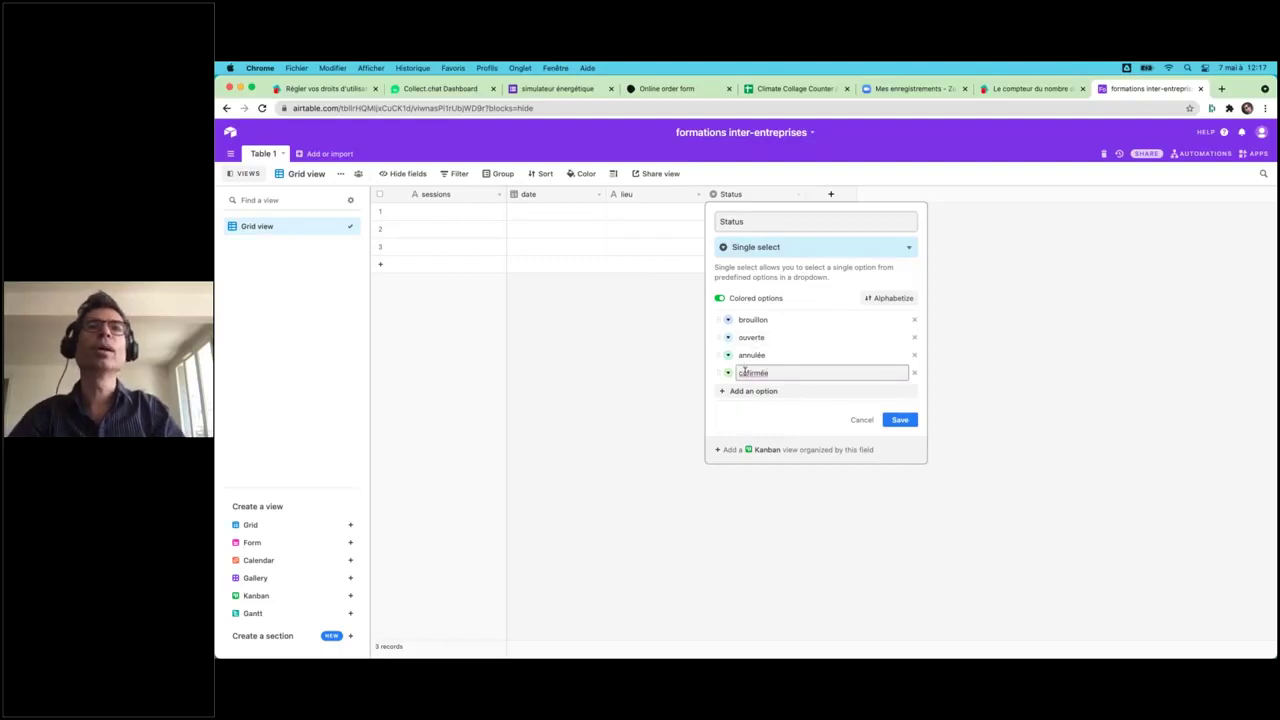
{"action": "type", "text": "n"}
{"action": "key", "text": "Return"}
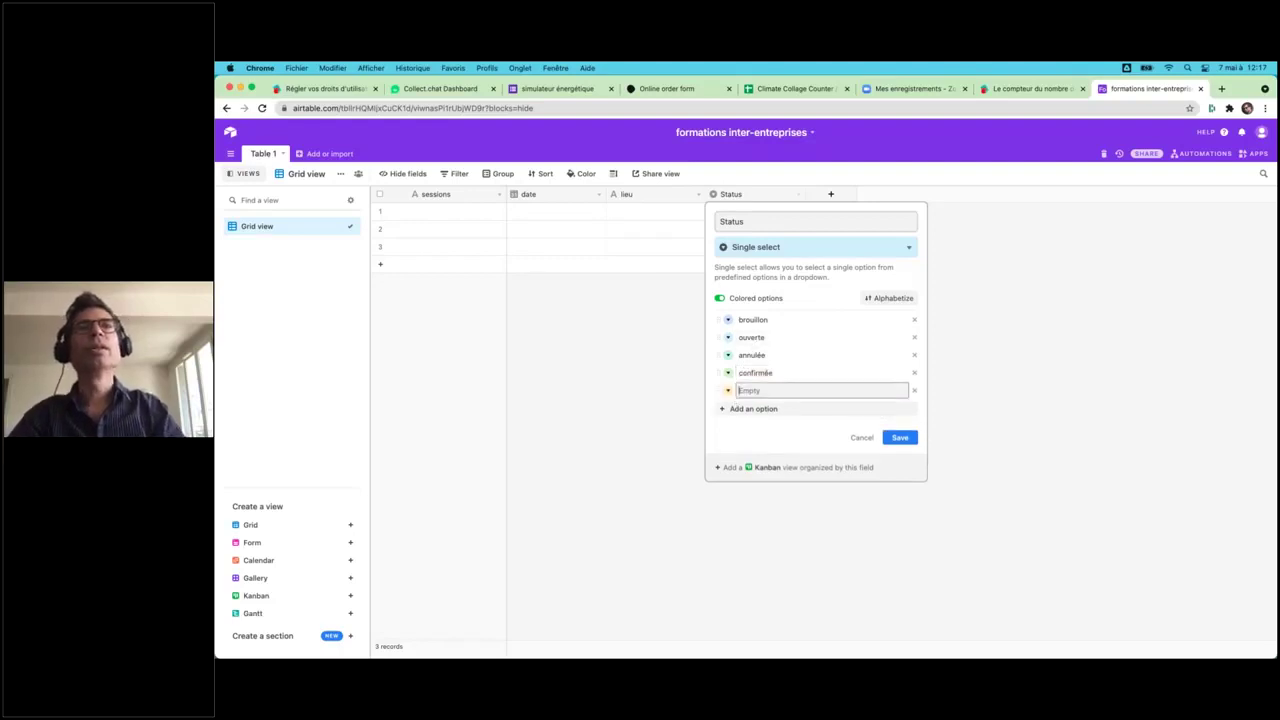
{"action": "left_click", "coordinate": [914, 390]}
{"action": "left_click", "coordinate": [649, 467]}
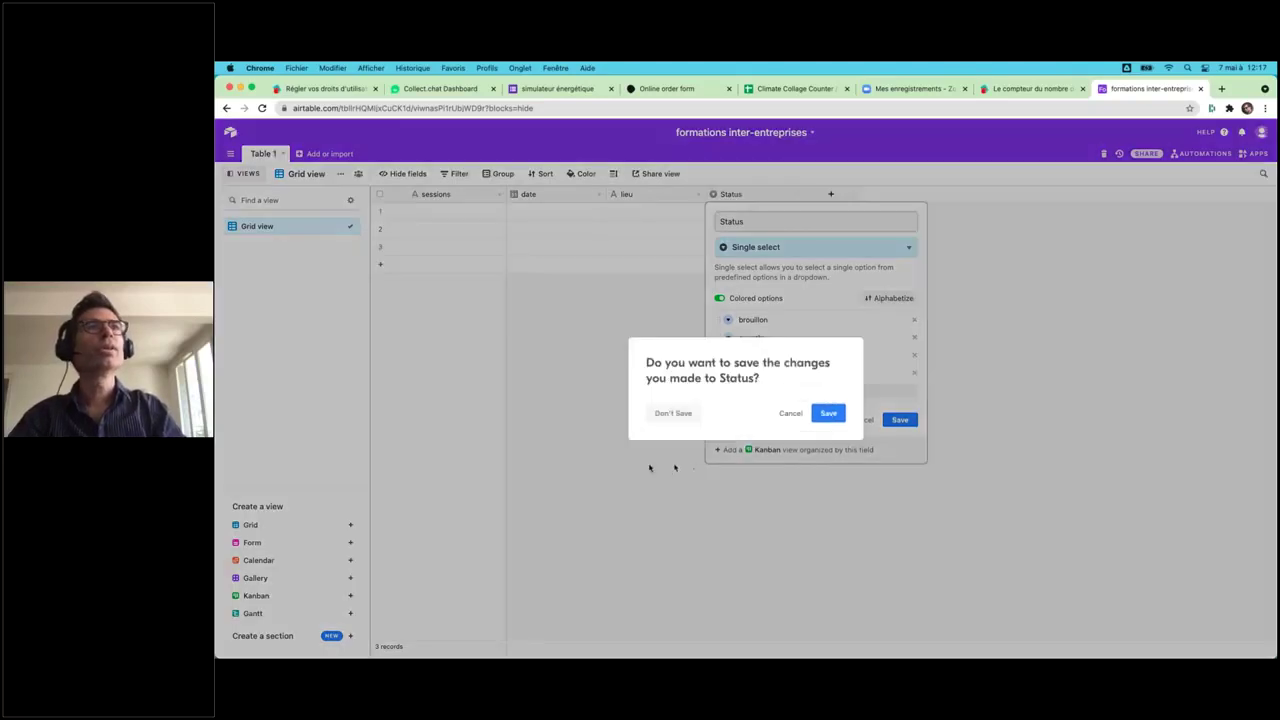
{"action": "left_click", "coordinate": [829, 414]}
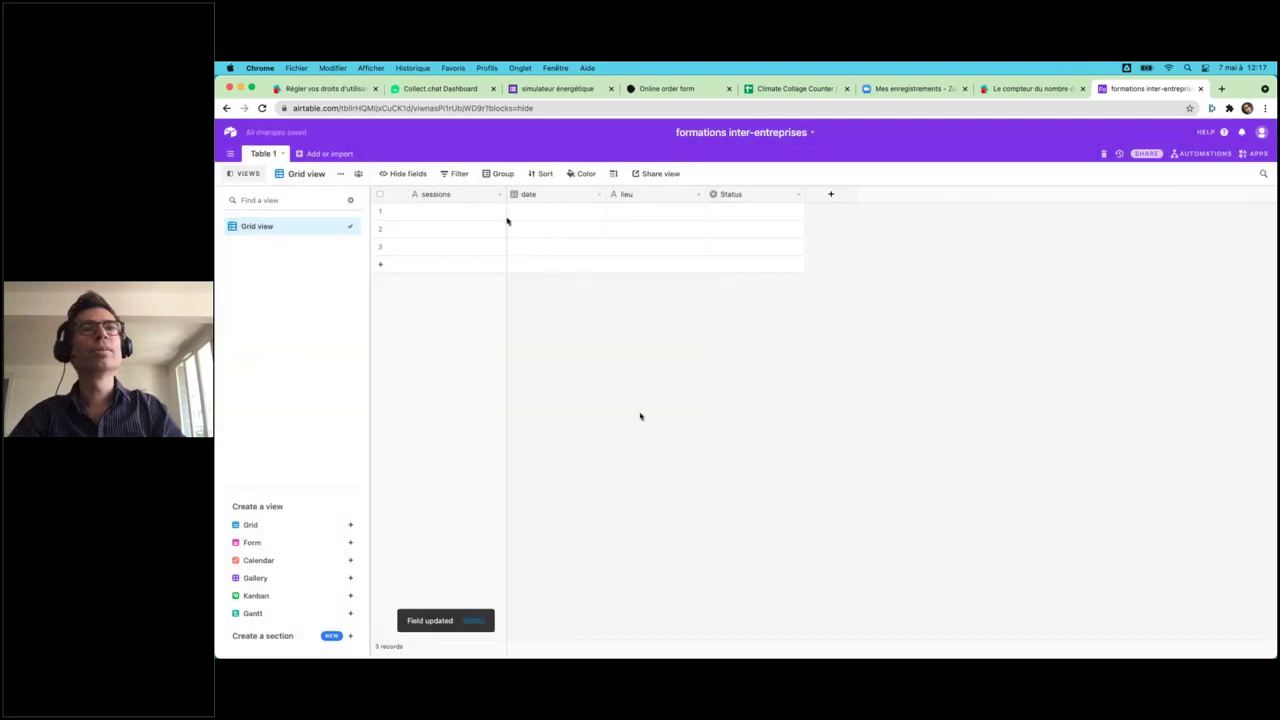
- Make sessions a Formula field with CONCATENATE("session du",date)
{"action": "double_click", "coordinate": [441, 195]}
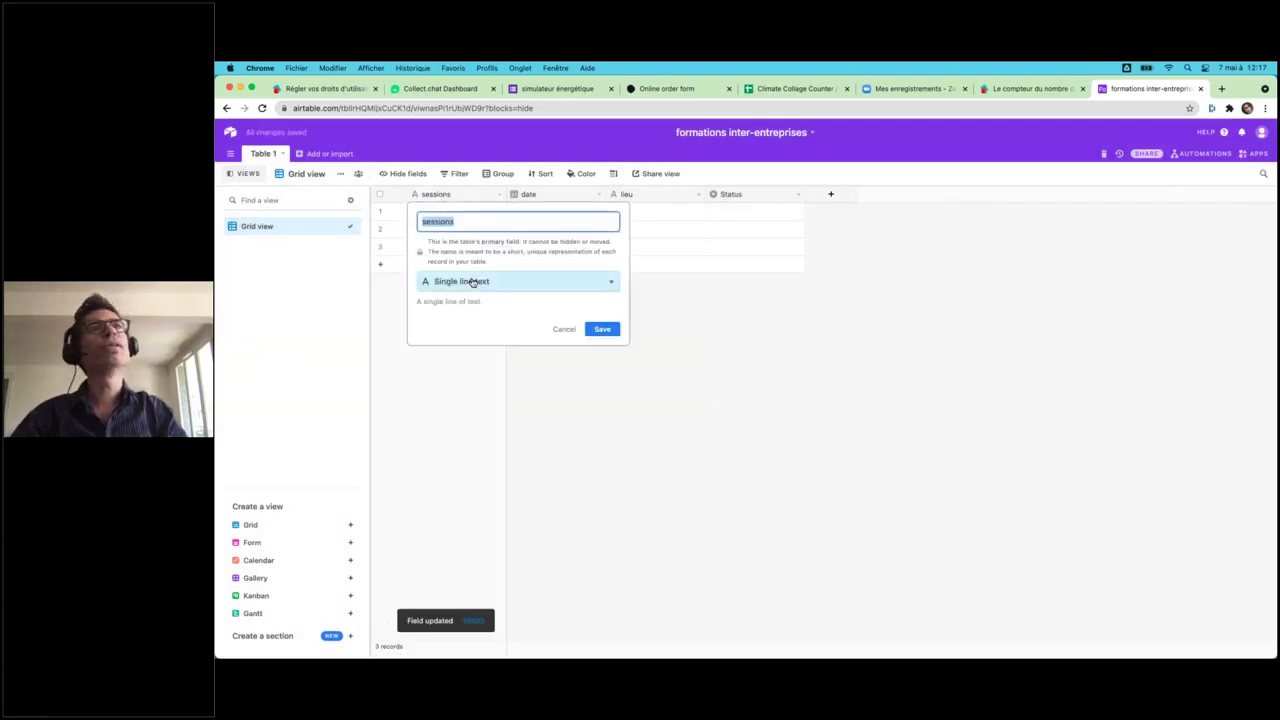
{"action": "left_click", "coordinate": [471, 283]}
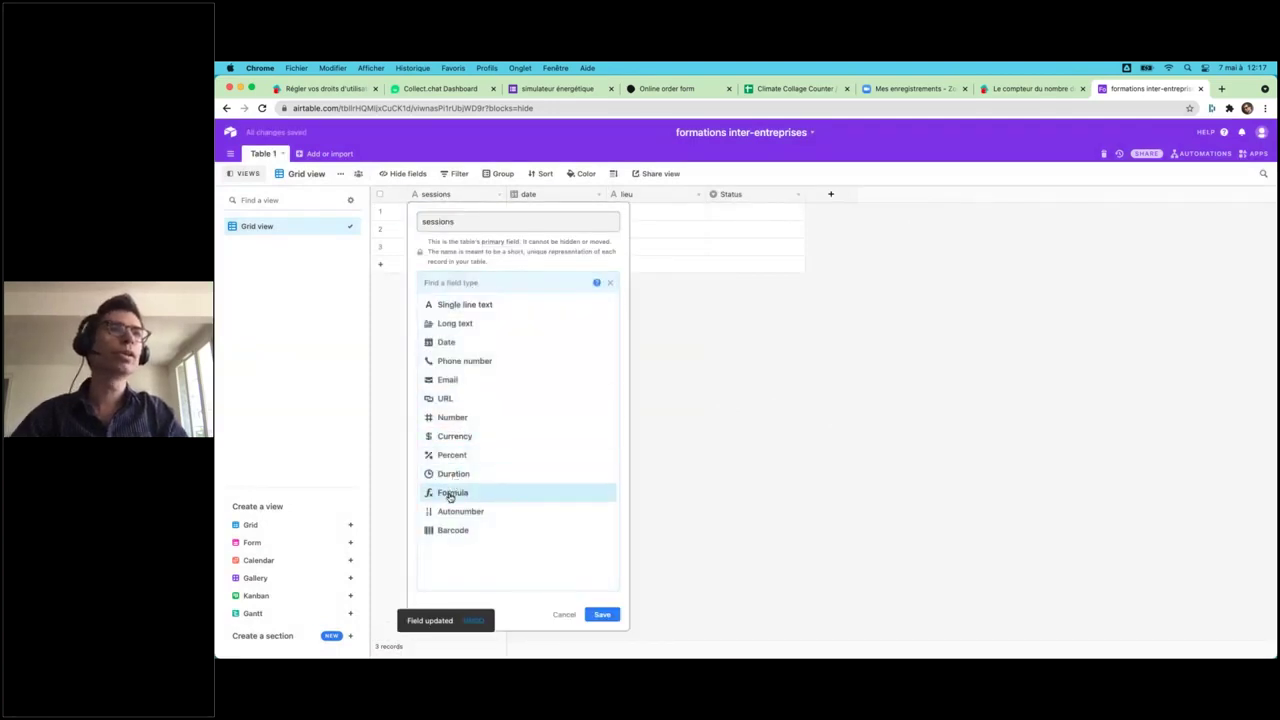
{"action": "left_click", "coordinate": [452, 493]}
{"action": "left_click", "coordinate": [431, 351]}
{"action": "type", "text": "con"}
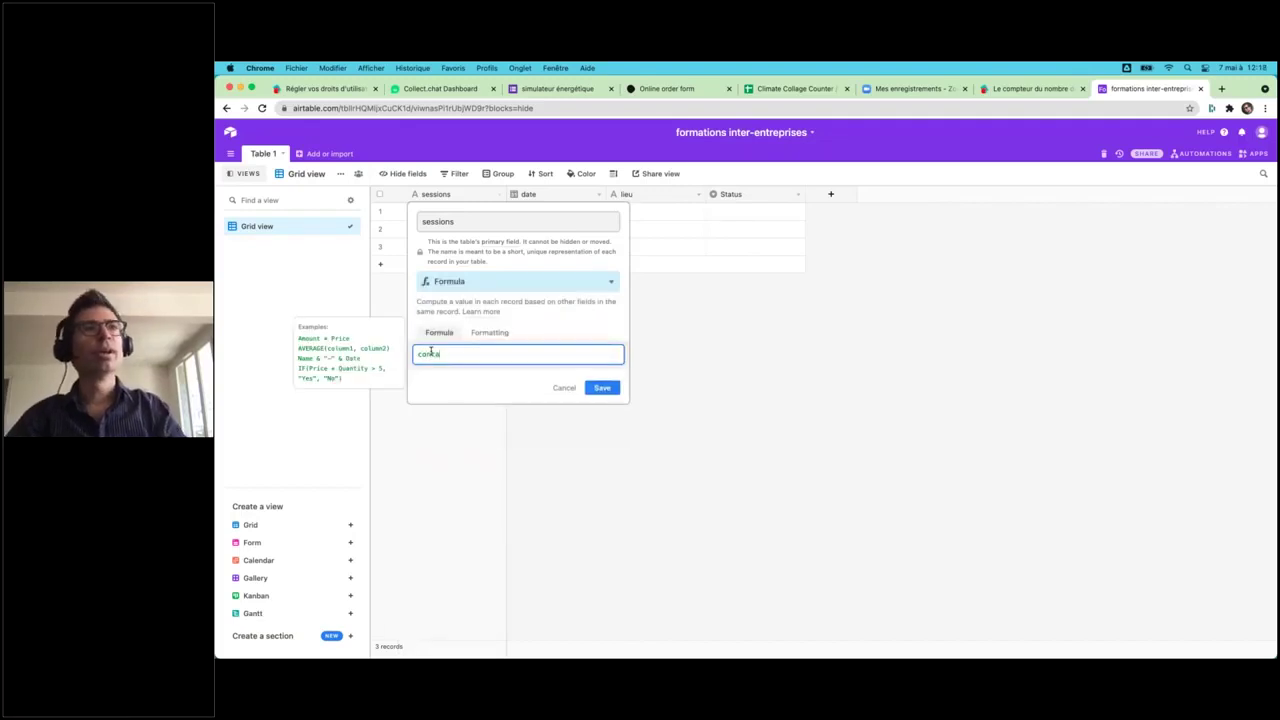
{"action": "left_click", "coordinate": [446, 386]}
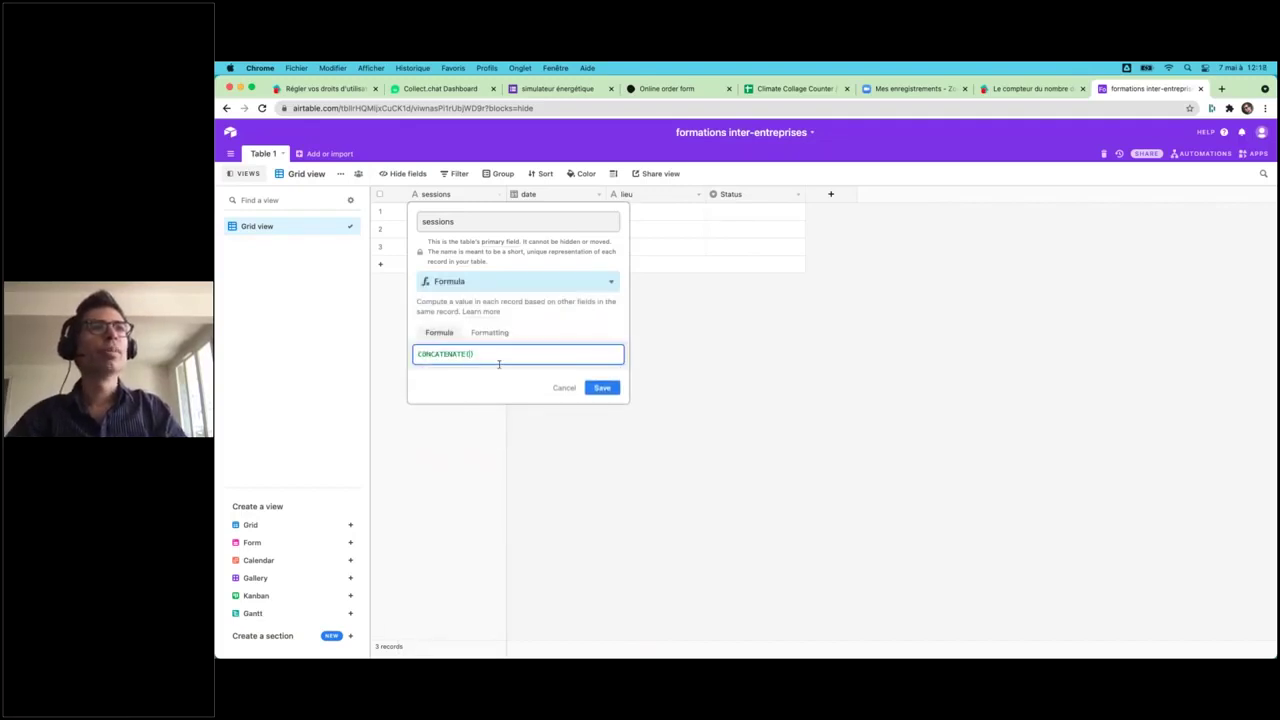
{"action": "type", "text": "\"session"}
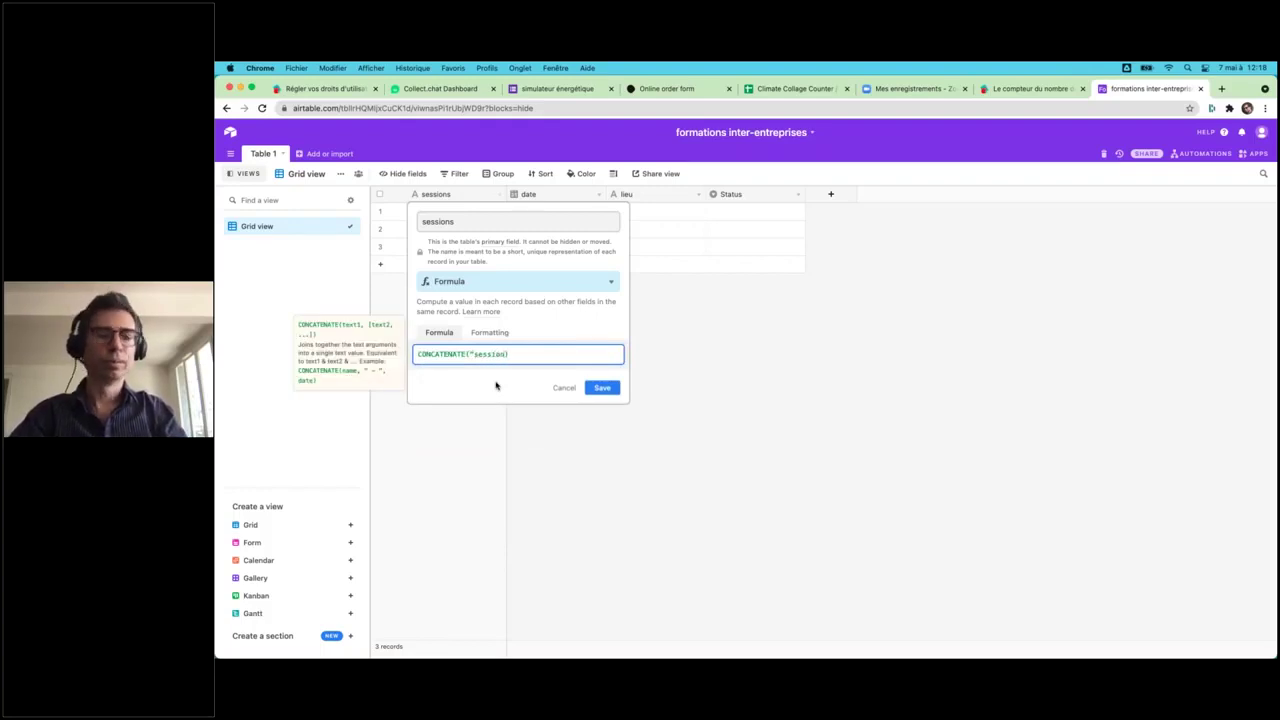
{"action": "type", "text": " du\""}
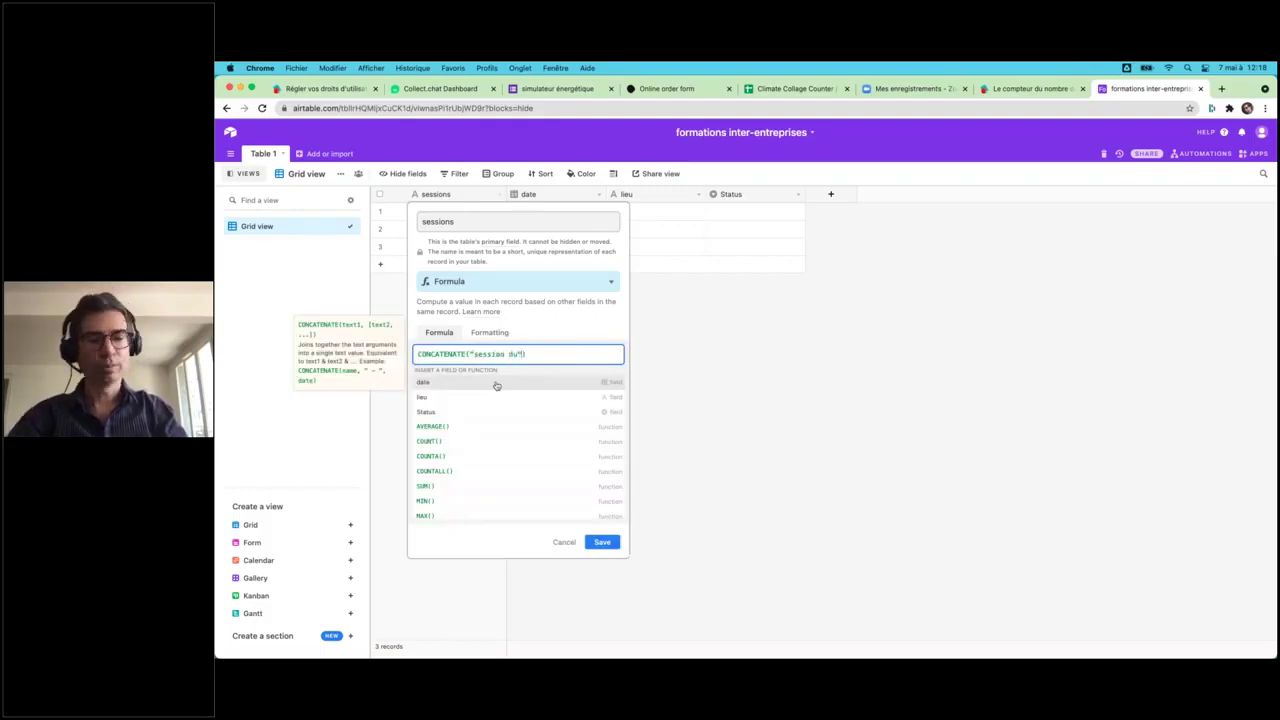
{"action": "type", "text": ","}
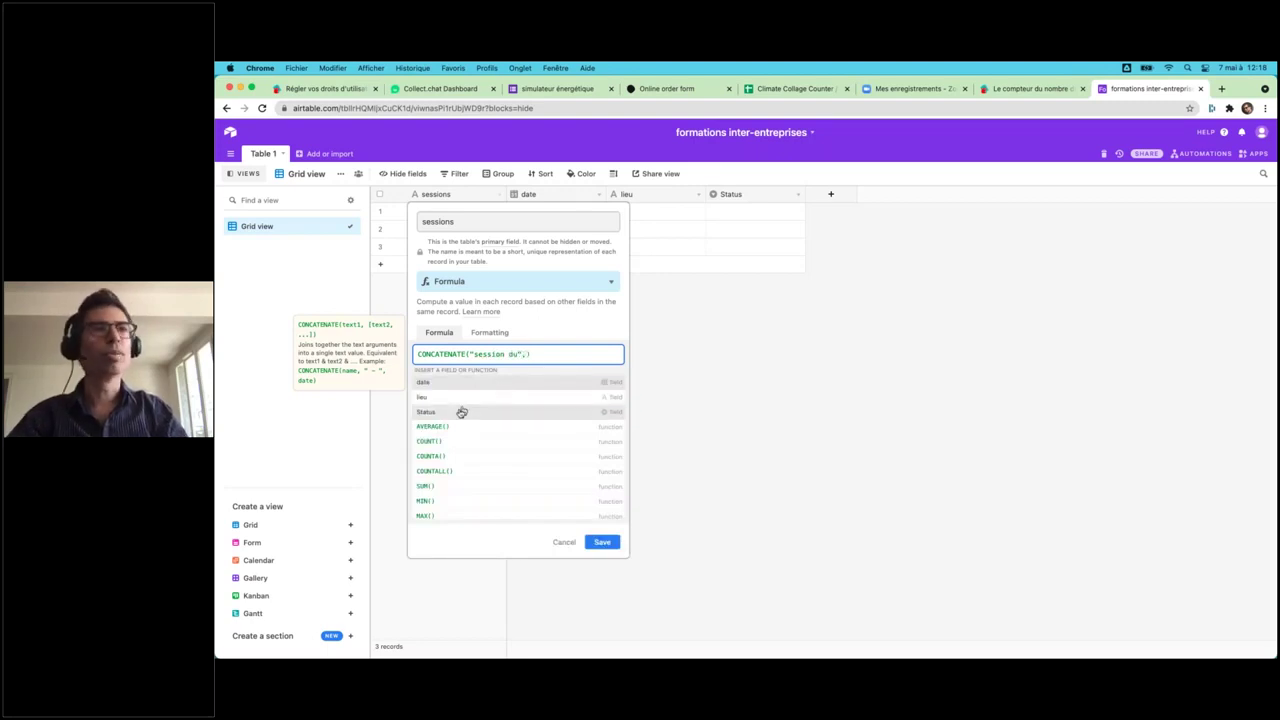
{"action": "left_click", "coordinate": [447, 383]}
{"action": "left_click", "coordinate": [602, 387]}
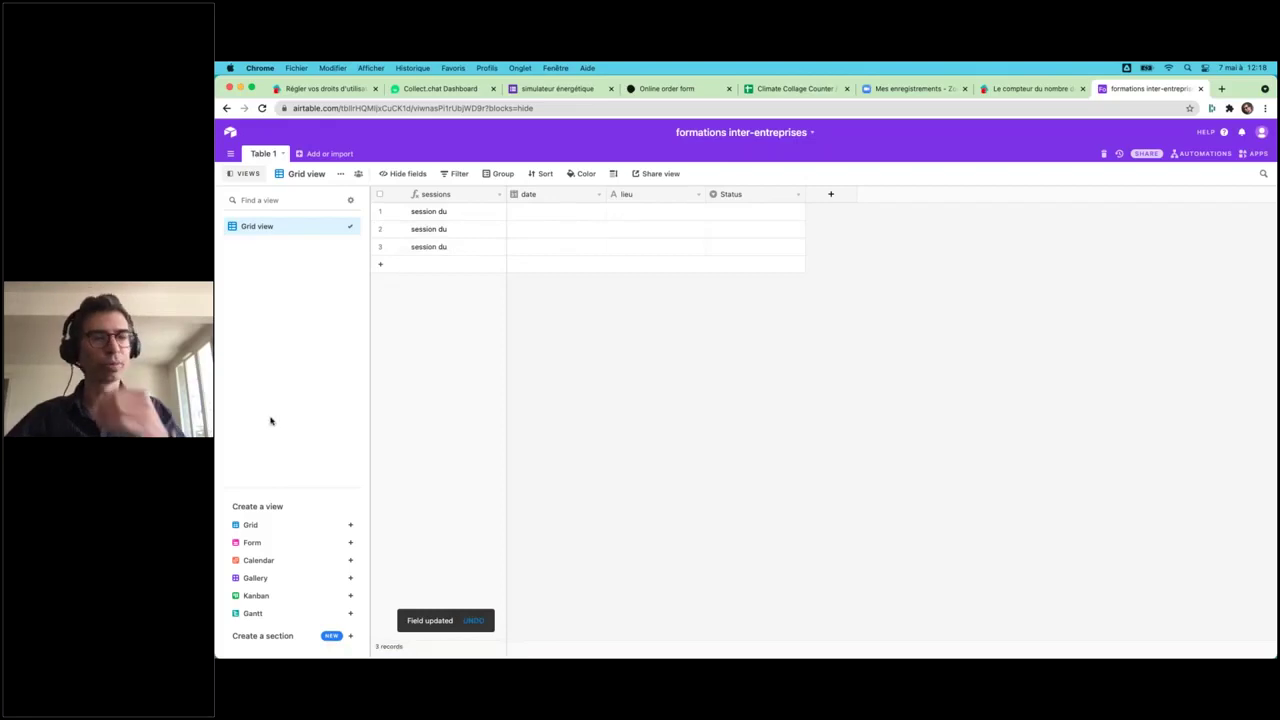
- Create a Form view for the sessions table and open it as respondents see it
{"action": "left_click", "coordinate": [251, 542]}
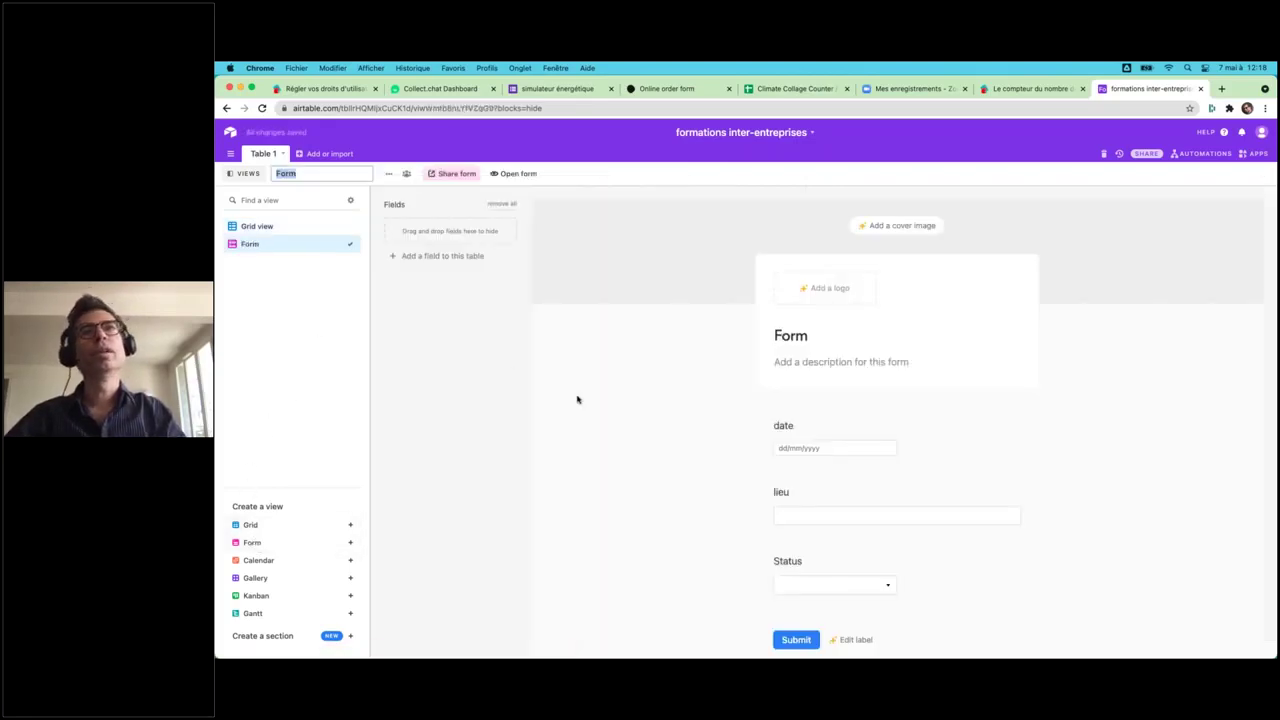
{"action": "key", "text": "Return"}
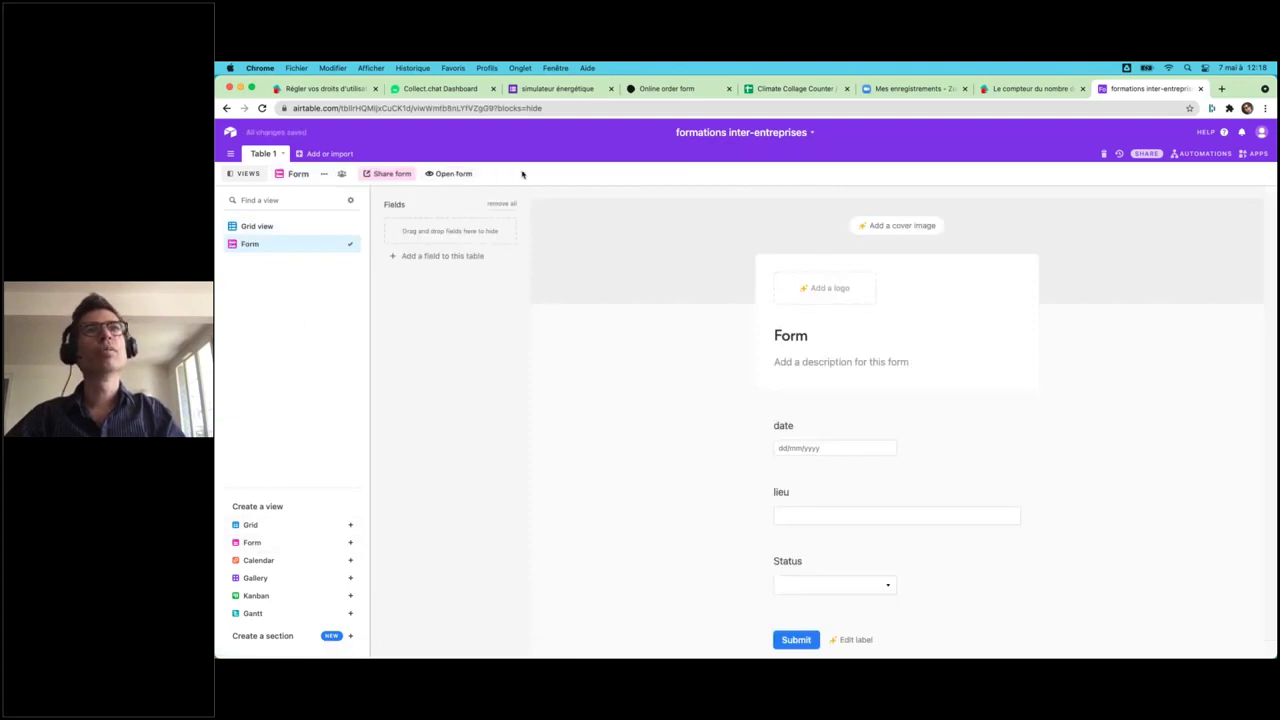
{"action": "left_click", "coordinate": [450, 174]}
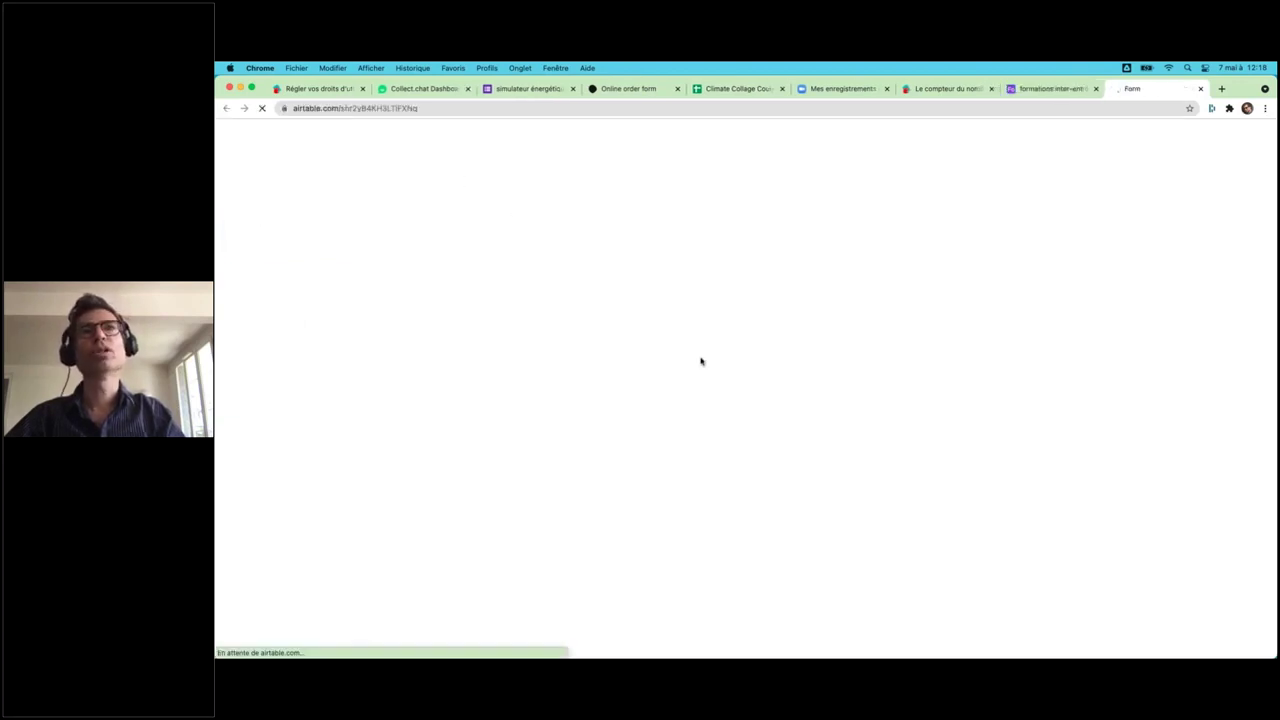
- Submit a test session dated 14 May 2021 in paris with status brouillon
{"action": "left_click", "coordinate": [640, 238]}
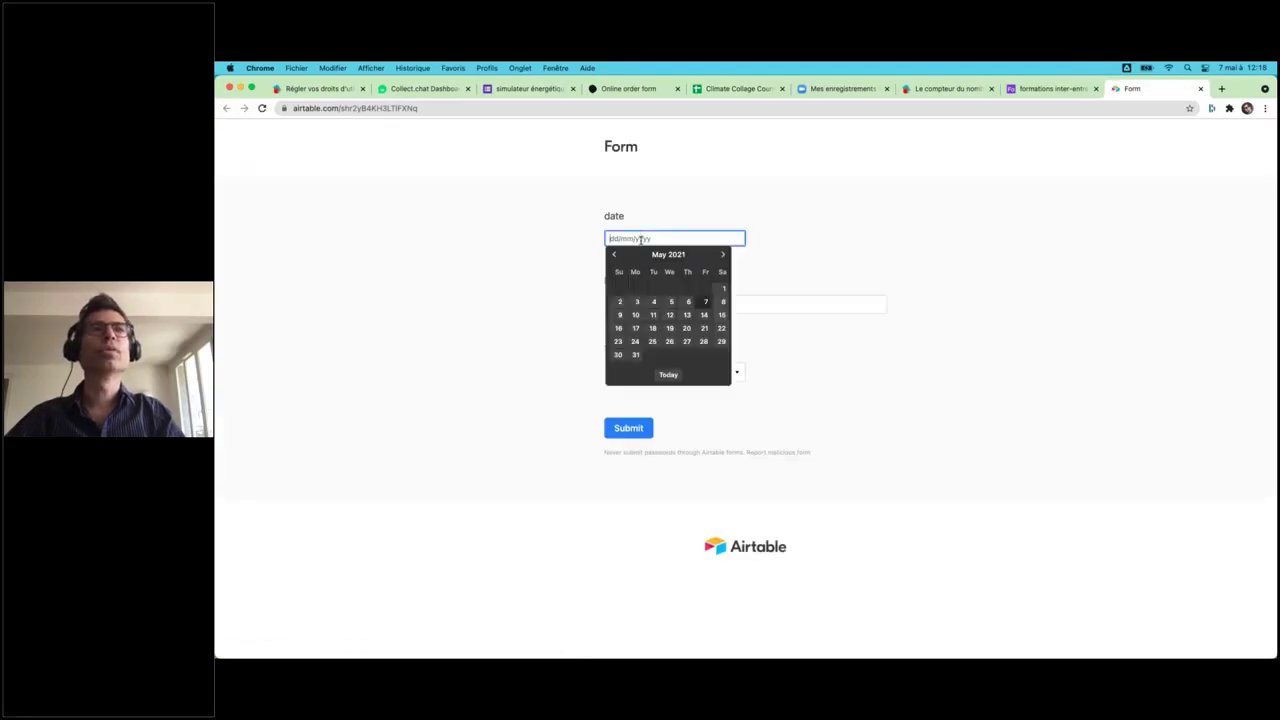
{"action": "left_click", "coordinate": [704, 315]}
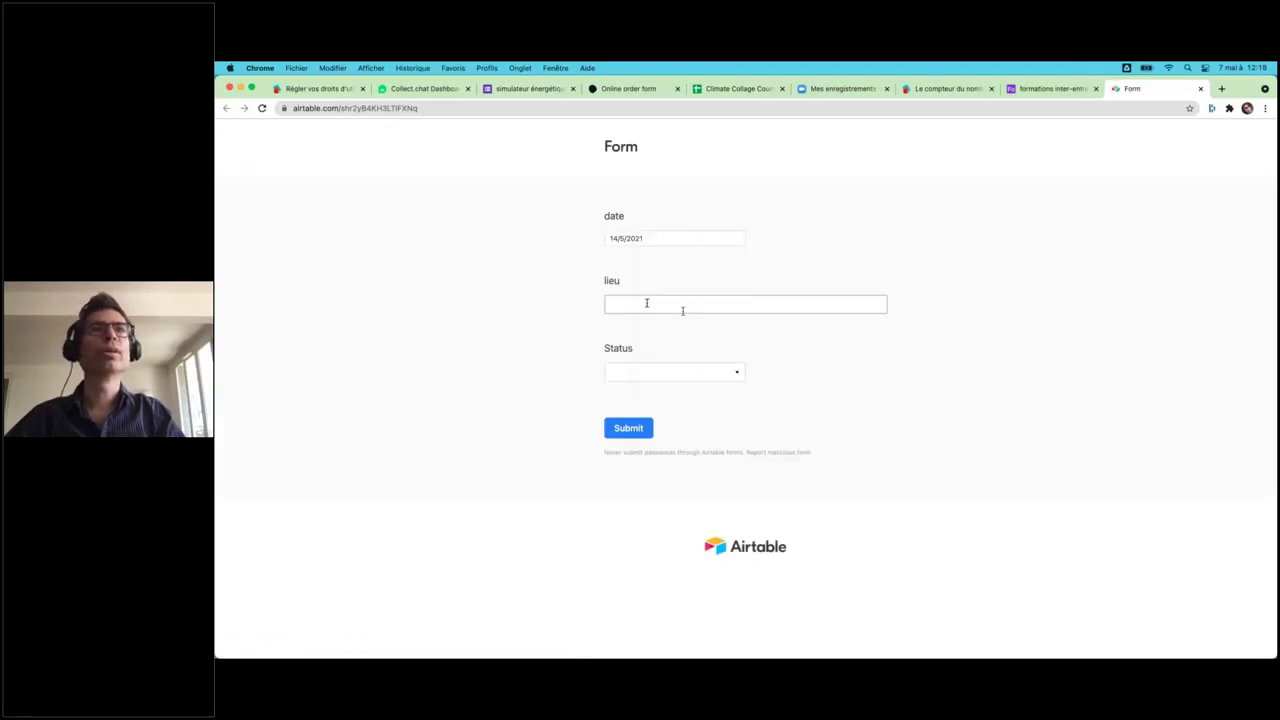
{"action": "left_click", "coordinate": [623, 302]}
{"action": "type", "text": "paris"}
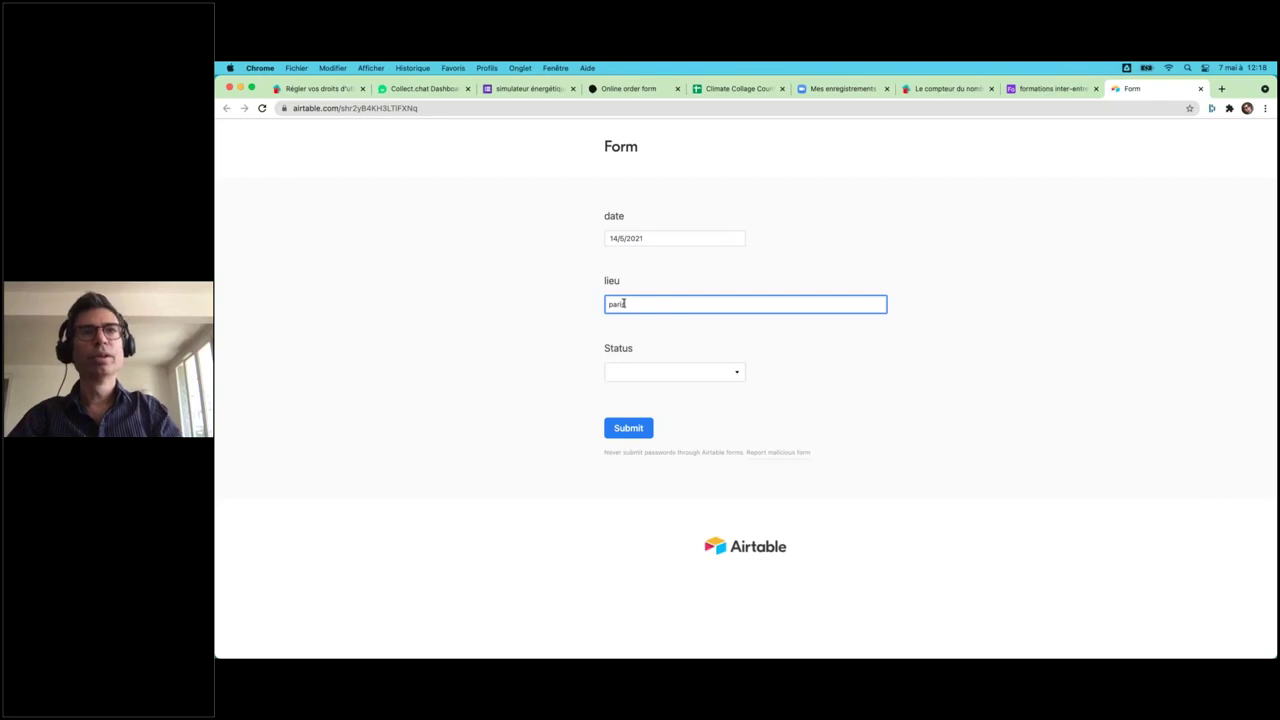
{"action": "left_click", "coordinate": [652, 376]}
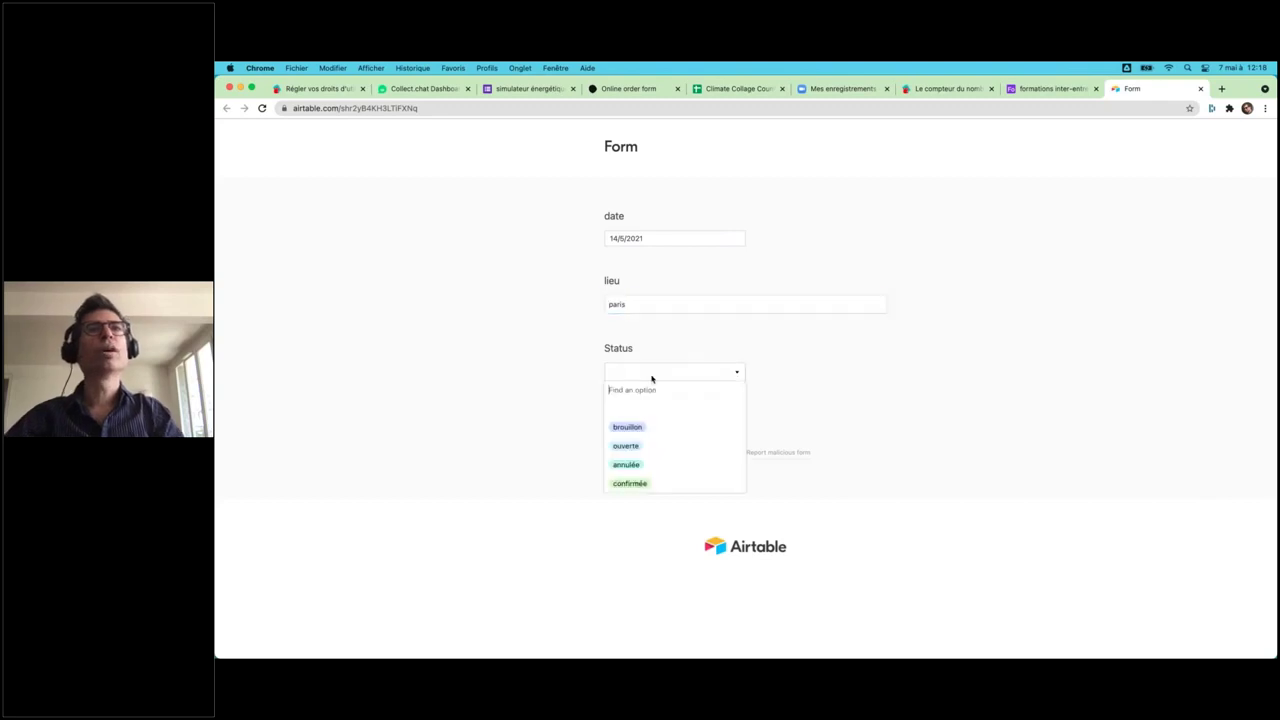
{"action": "left_click", "coordinate": [628, 427]}
{"action": "left_click", "coordinate": [622, 431]}
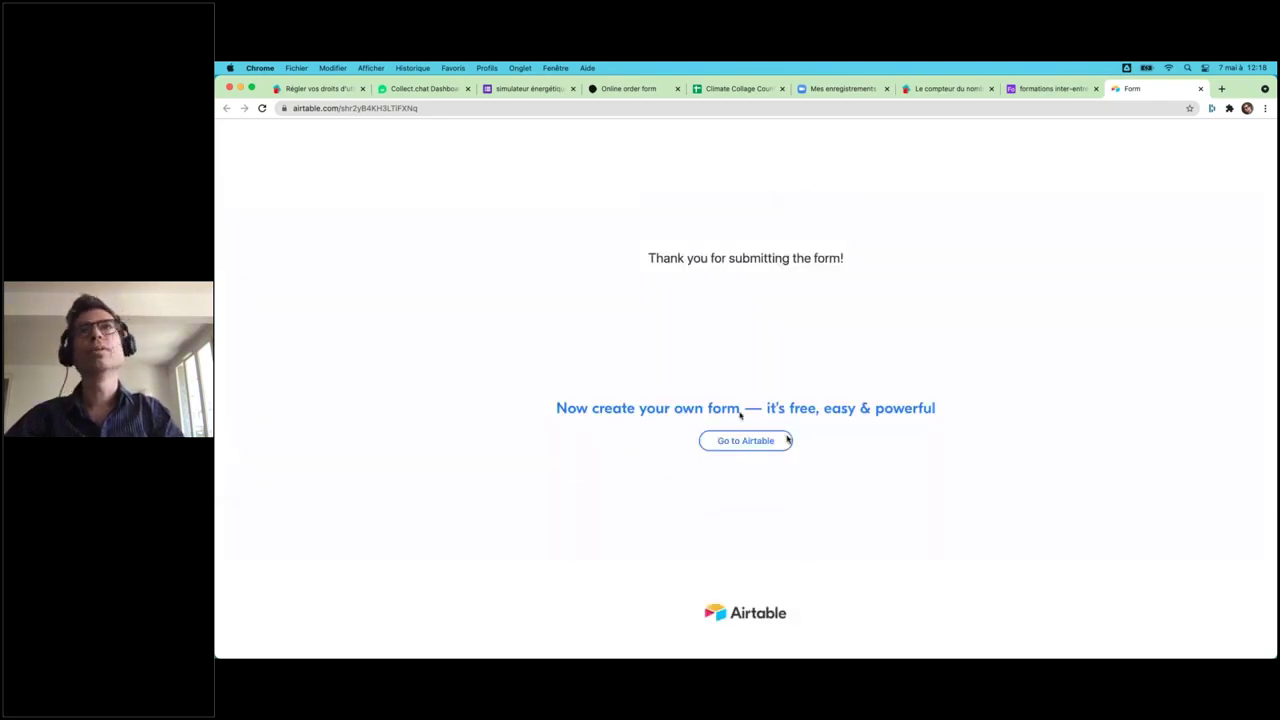
{"action": "key", "text": "super+w"}
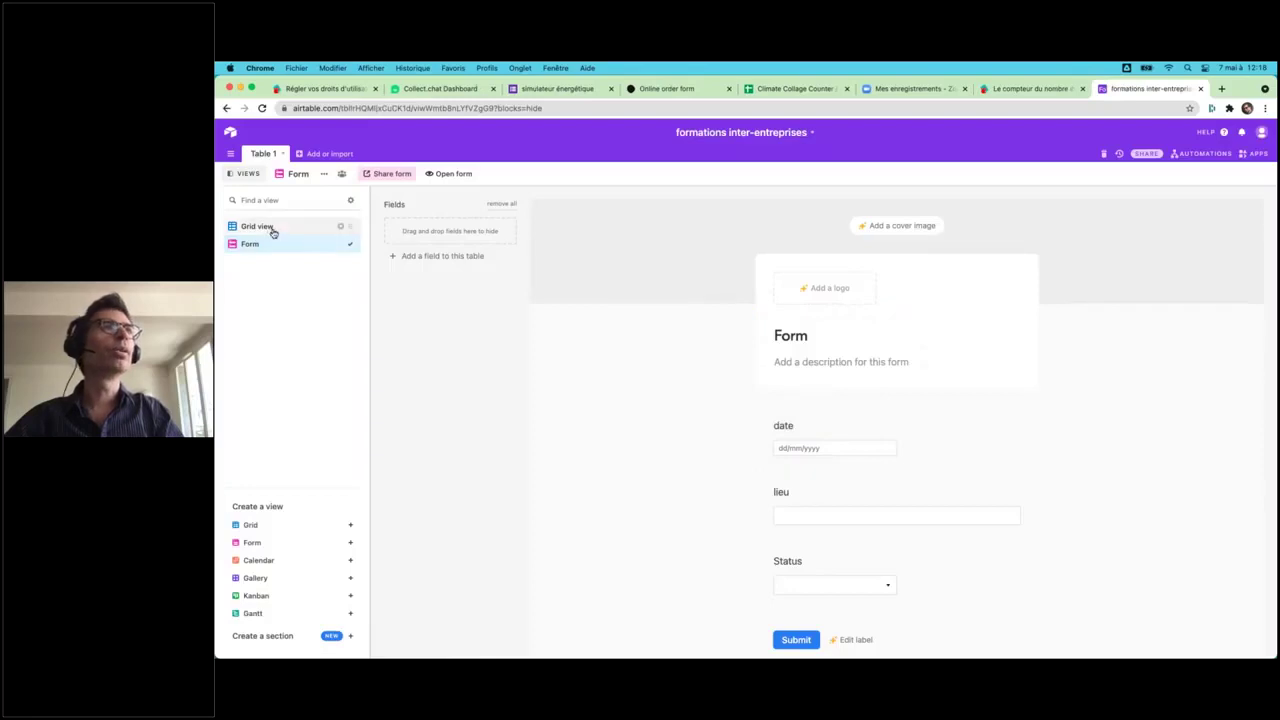
- Widen the sessions column and add a space after "session du" in its formula
{"action": "left_click", "coordinate": [266, 227]}
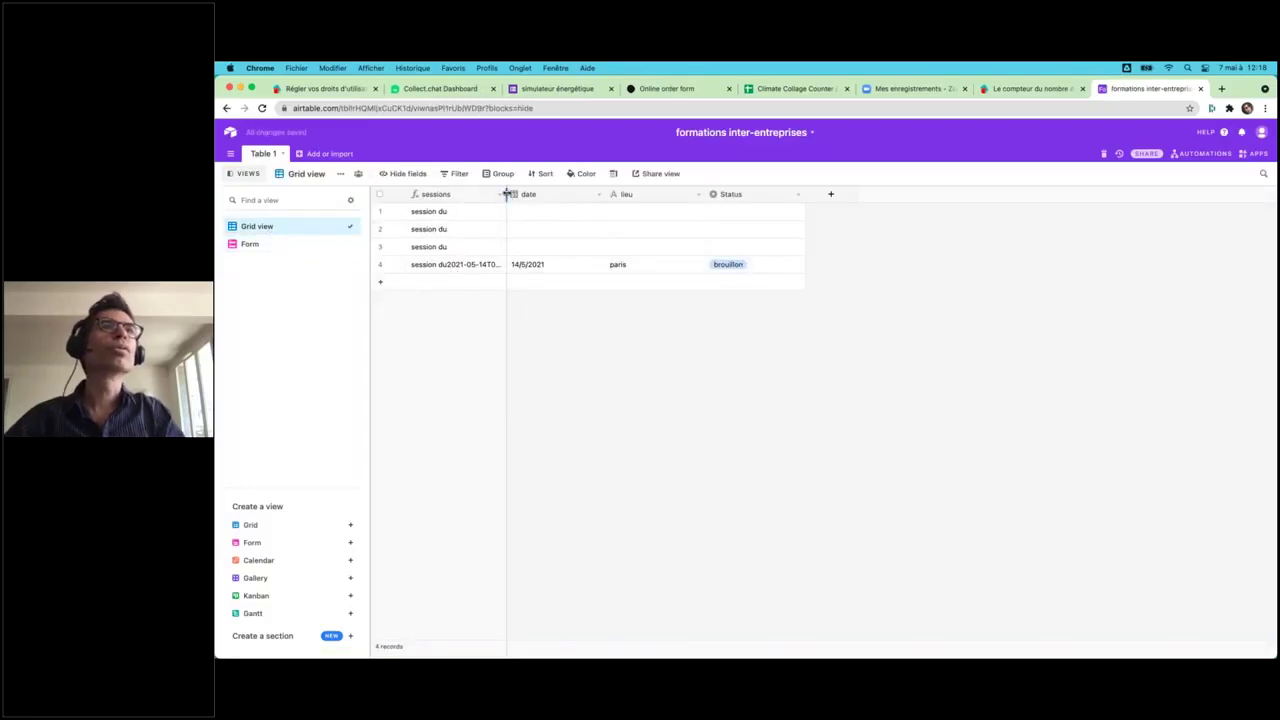
{"action": "left_click_drag", "start_coordinate": [507, 194], "coordinate": [559, 195]}
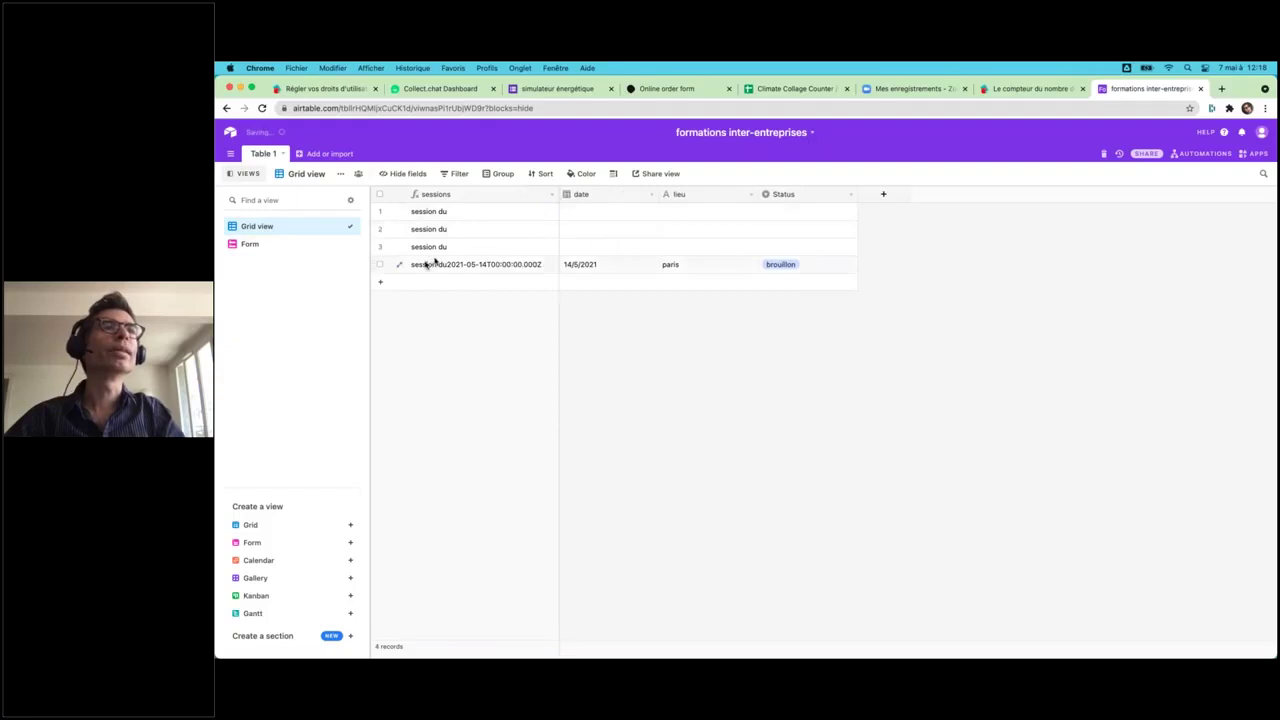
{"action": "double_click", "coordinate": [447, 195]}
{"action": "left_click", "coordinate": [509, 355]}
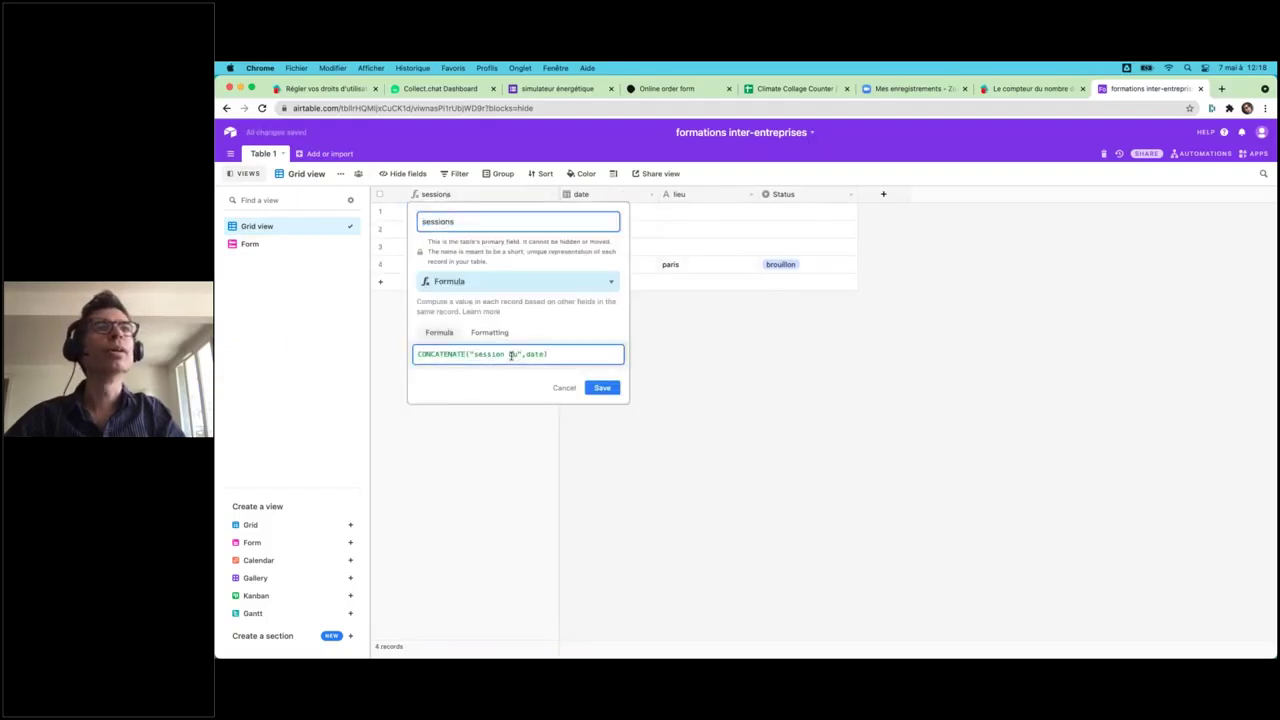
{"action": "left_click", "coordinate": [602, 387]}
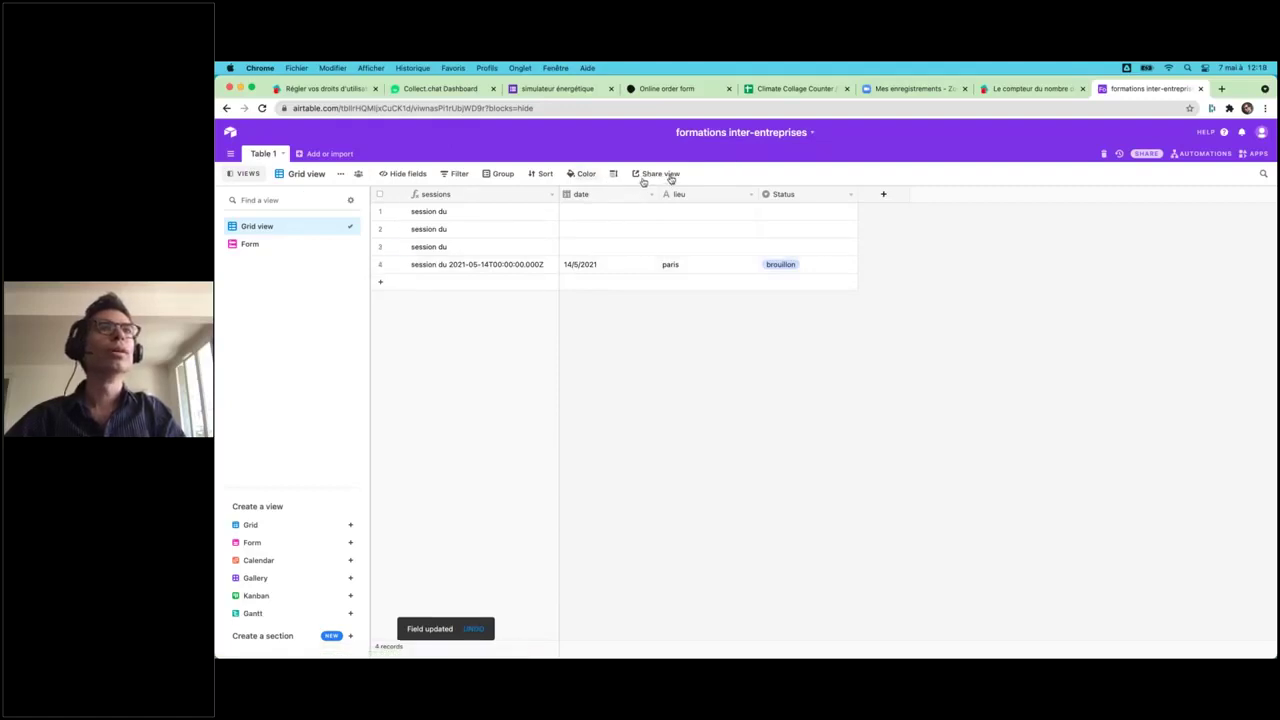
- Change the form title to 'Création de session' and view it as respondents see it
{"action": "left_click", "coordinate": [265, 245]}
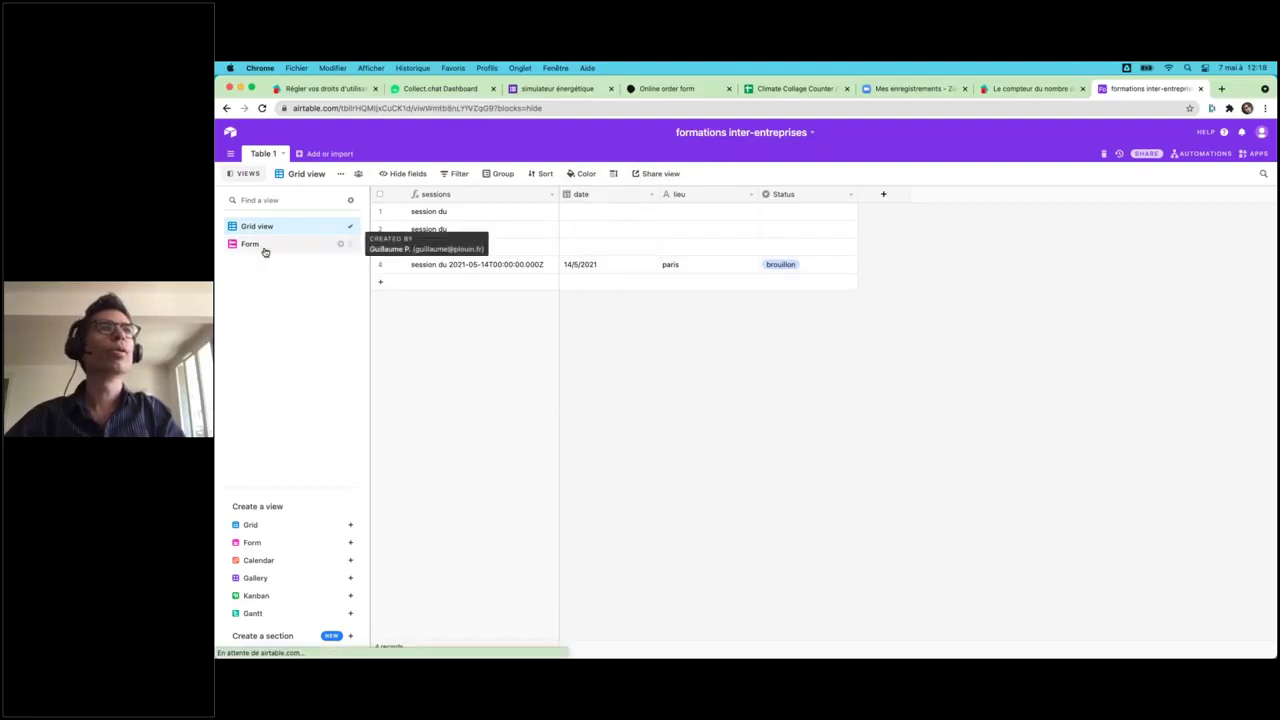
{"action": "left_click", "coordinate": [793, 337]}
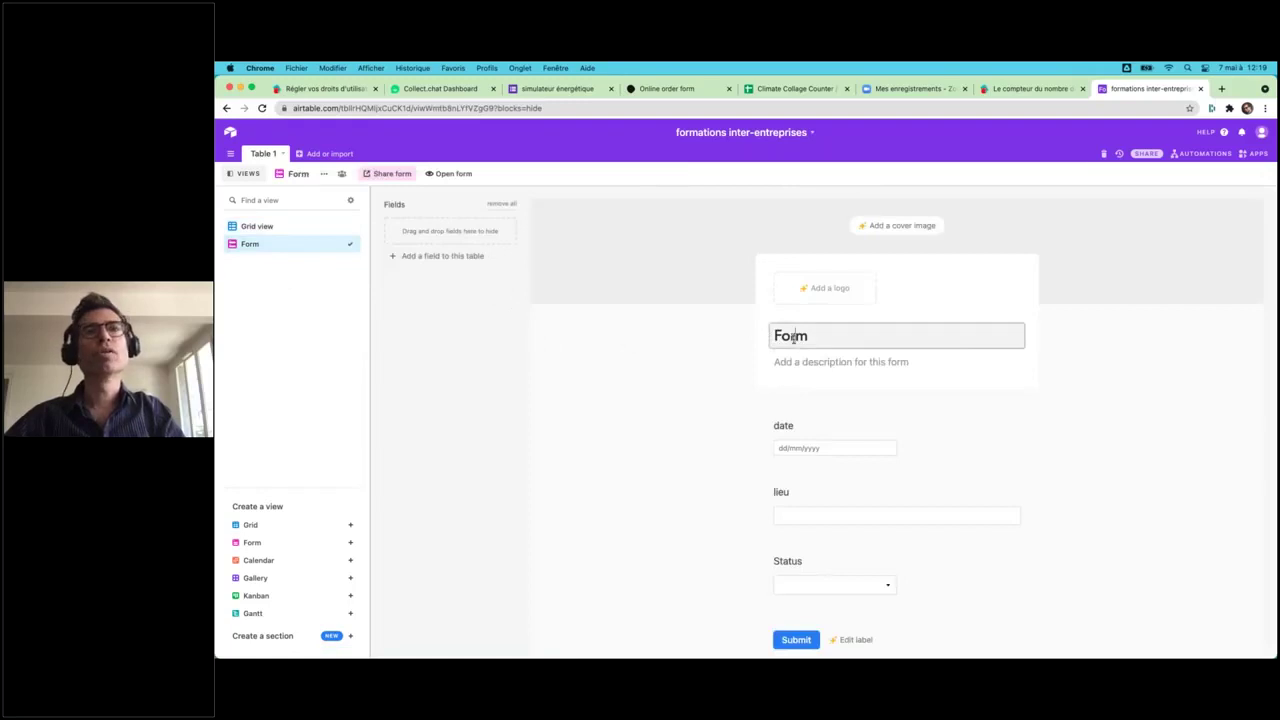
{"action": "key", "text": "super+a"}
{"action": "type", "text": "Création "}
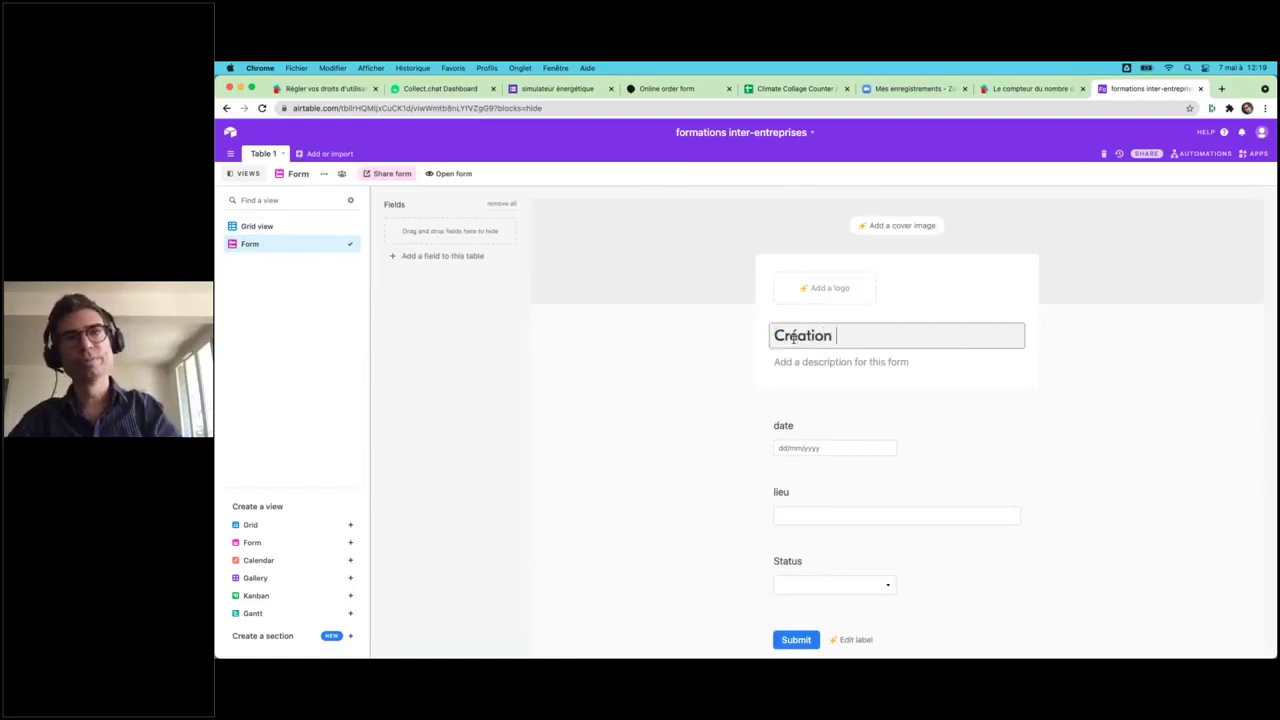
{"action": "type", "text": "de session"}
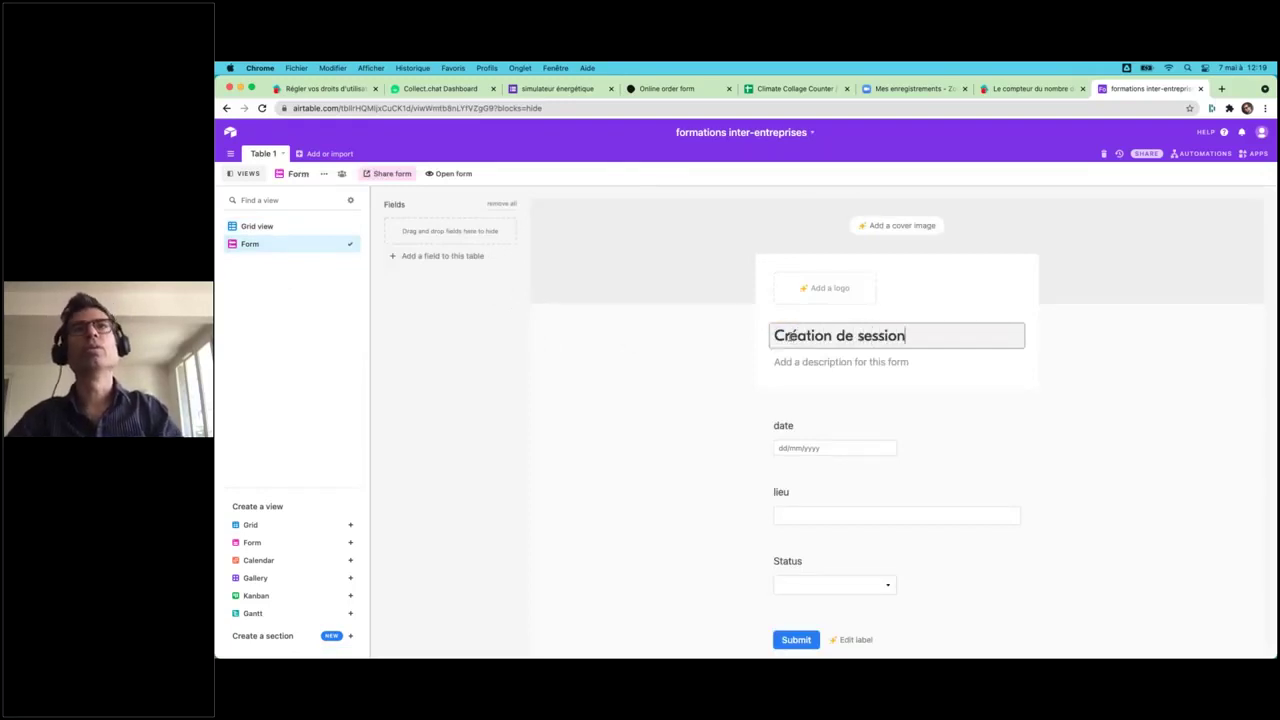
{"action": "left_click", "coordinate": [510, 174]}
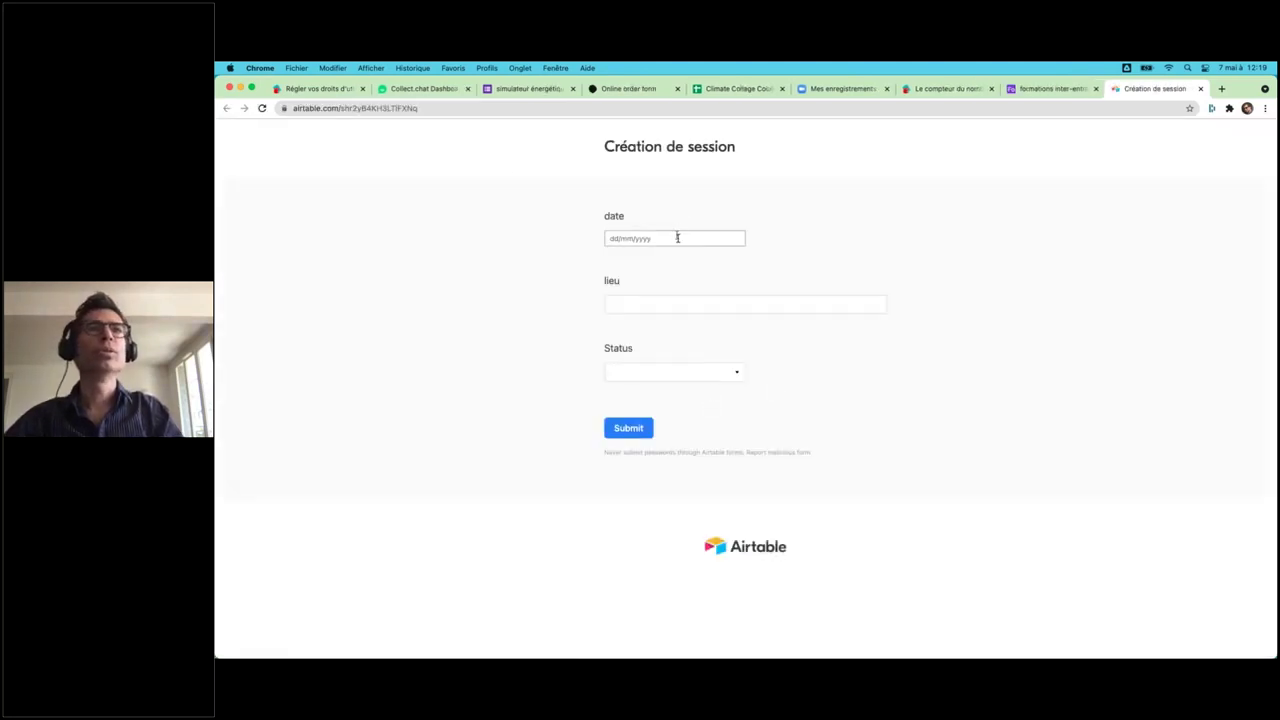
- Submit a session for 10 May 2021 in Lyon with status ouverte, then view the grid
{"action": "left_click", "coordinate": [676, 238]}
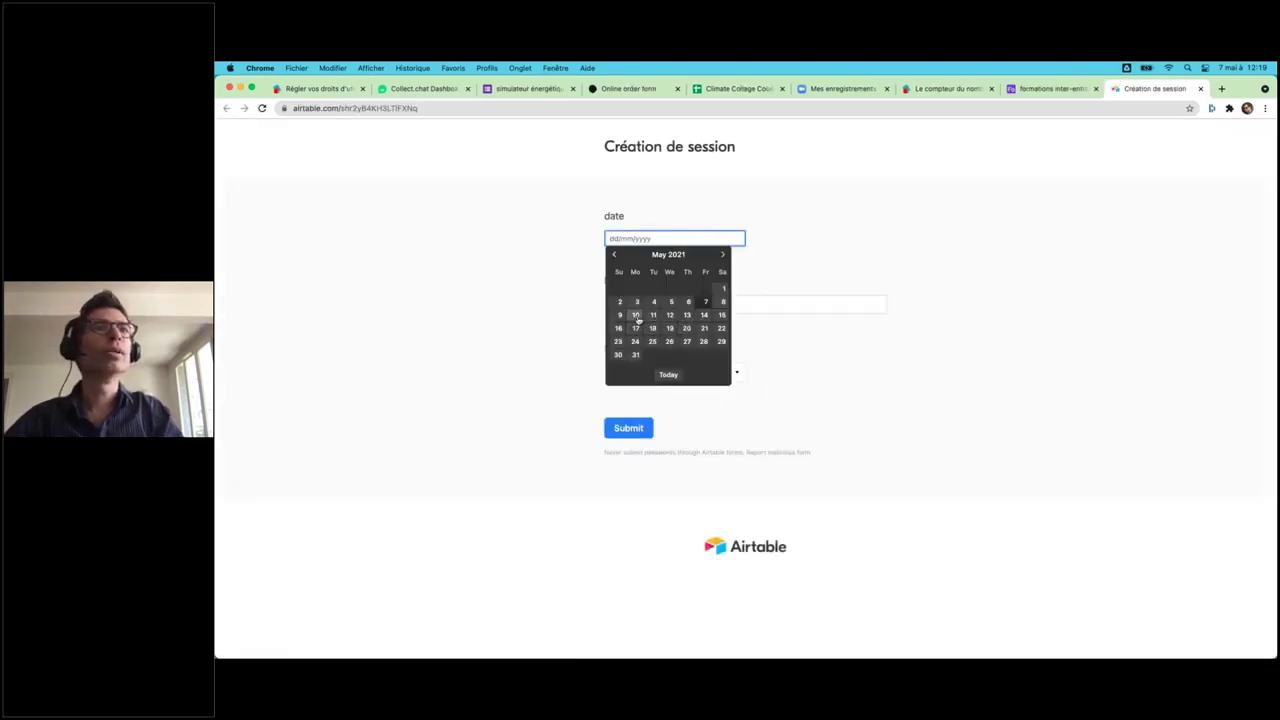
{"action": "left_click", "coordinate": [635, 314]}
{"action": "left_click", "coordinate": [643, 303]}
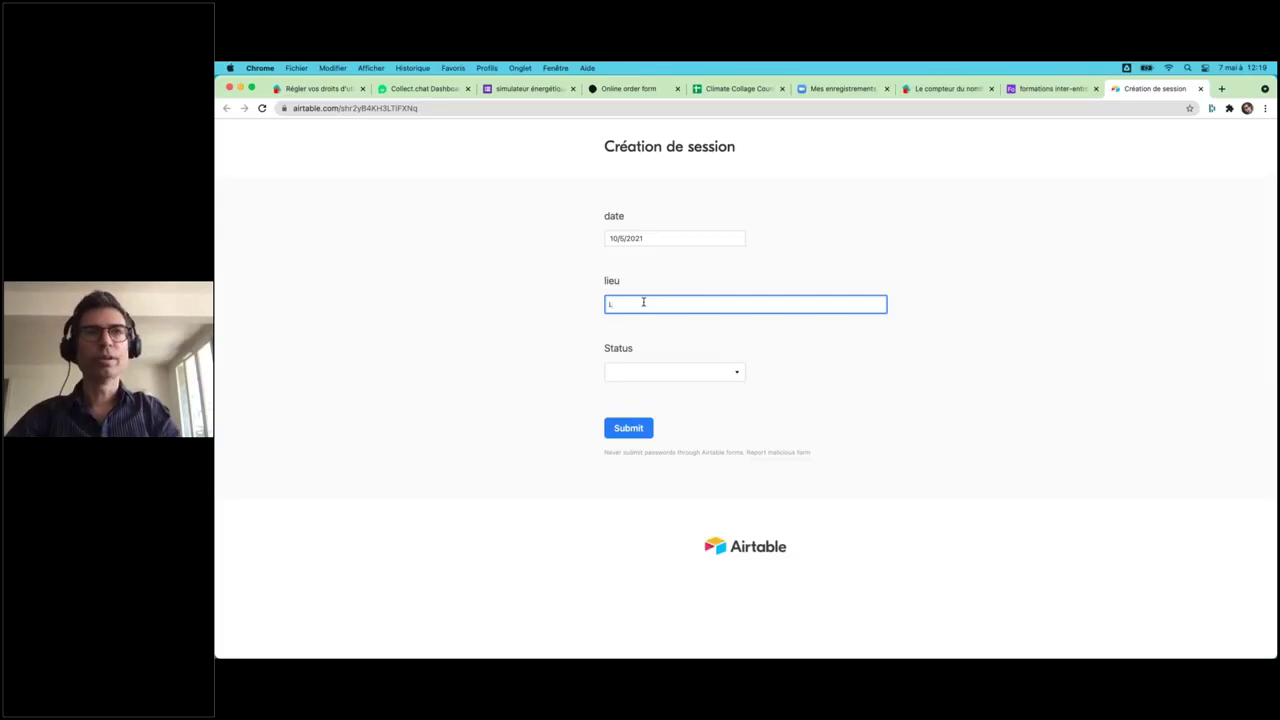
{"action": "left_click", "coordinate": [666, 372]}
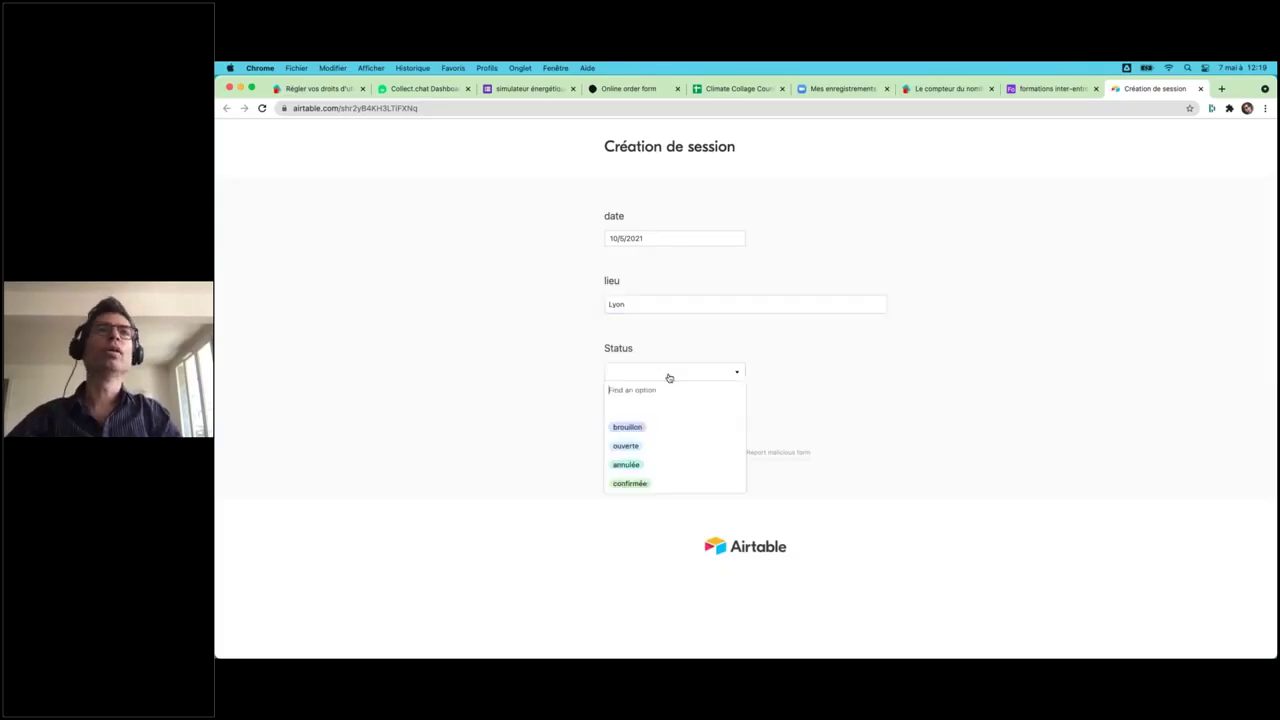
{"action": "left_click", "coordinate": [636, 447]}
{"action": "left_click", "coordinate": [615, 439]}
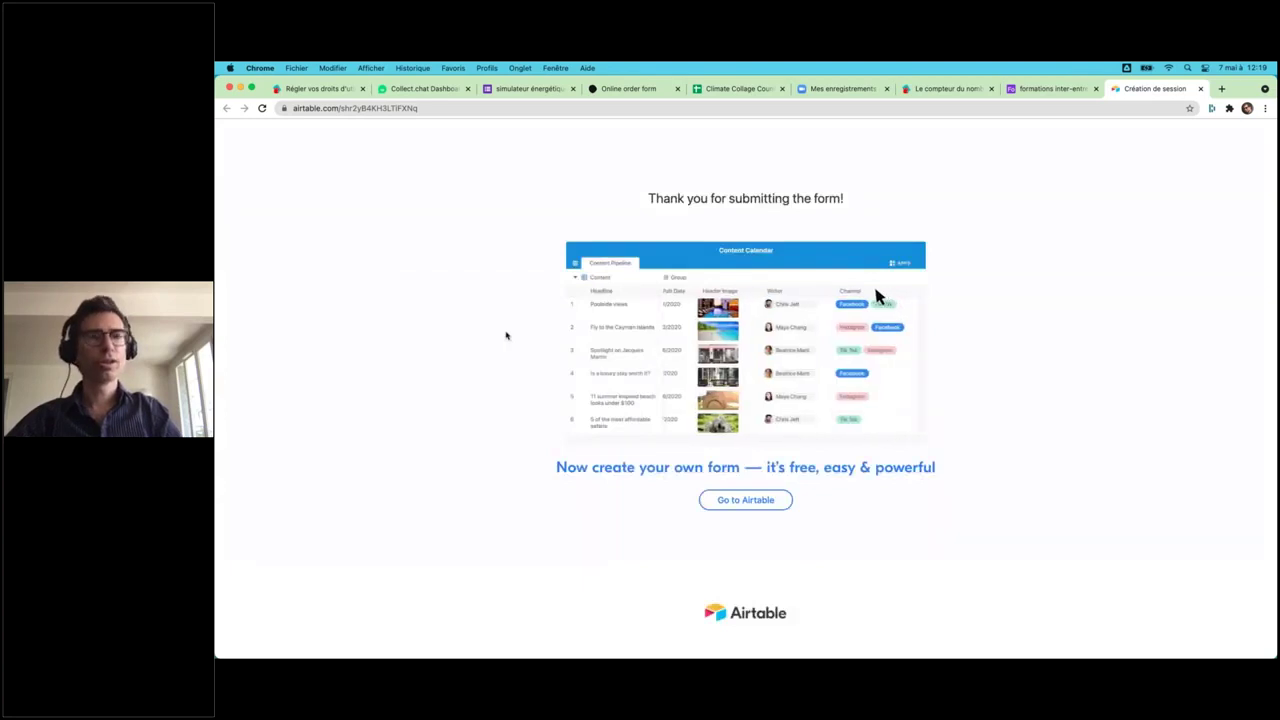
{"action": "key", "text": "super+w"}
{"action": "left_click", "coordinate": [338, 227]}
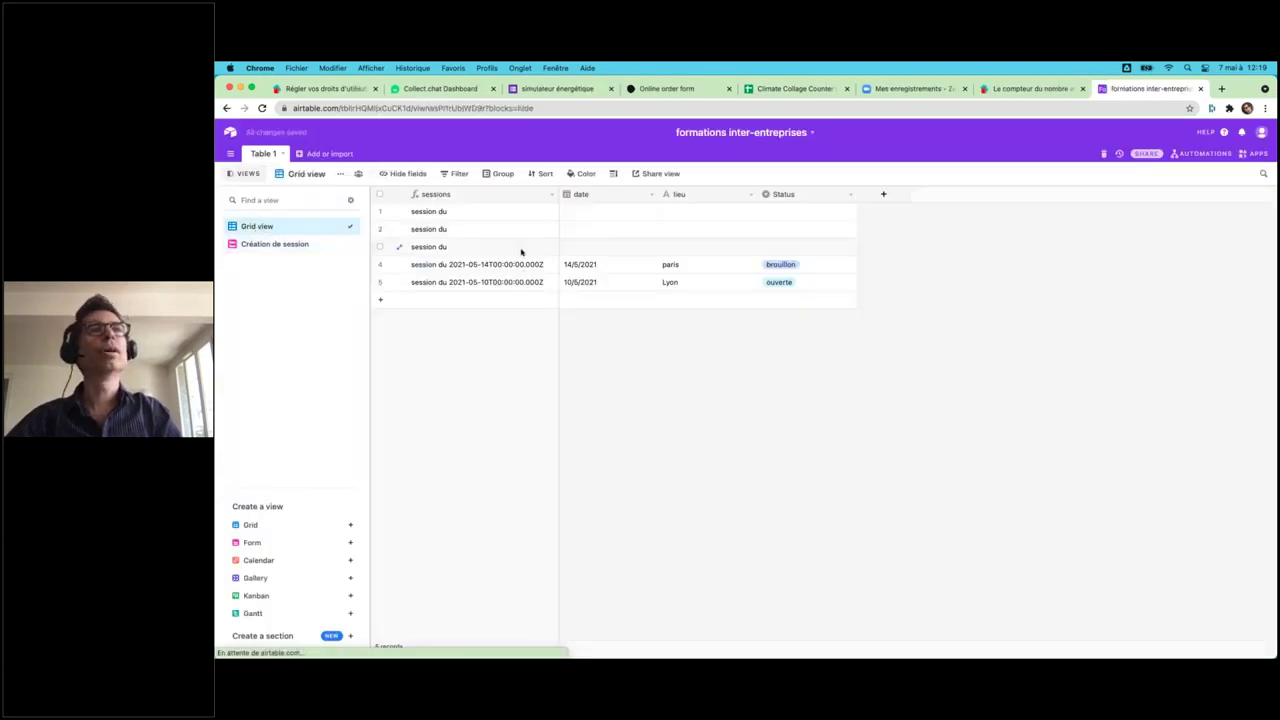
- Delete the three blank 'session du' records and add a Calendar view
{"action": "right_click", "coordinate": [479, 216]}
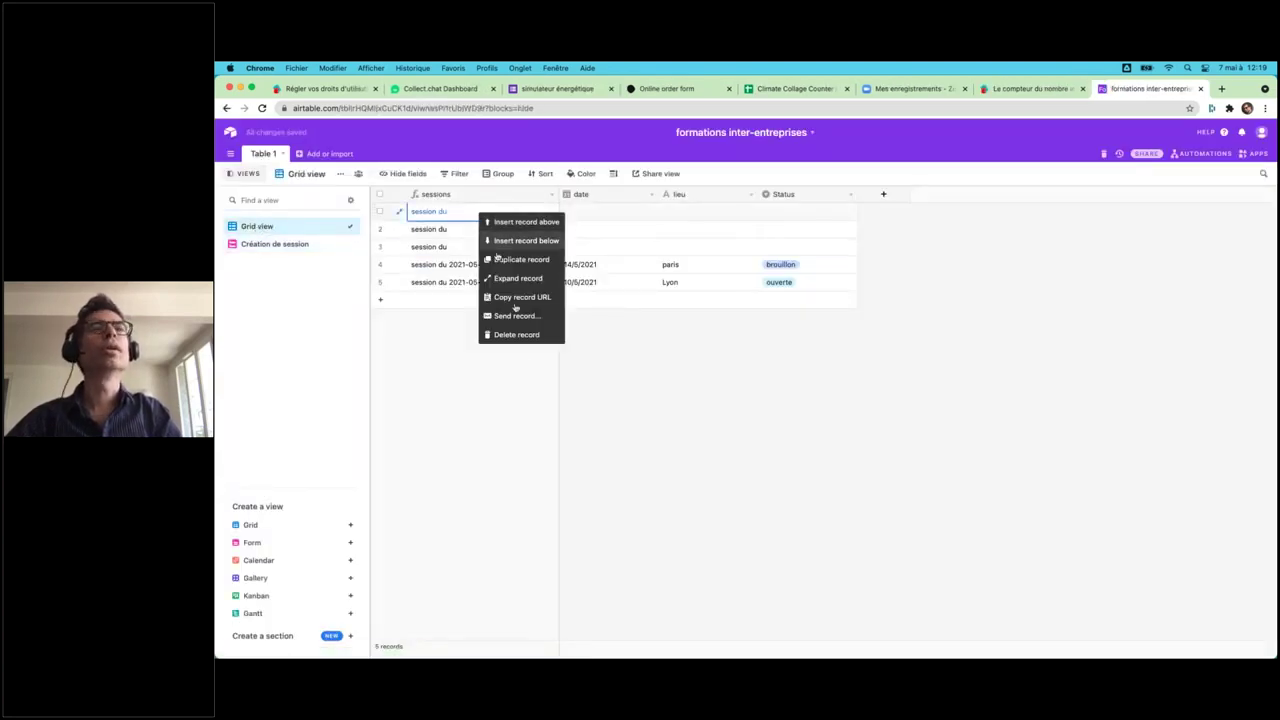
{"action": "left_click", "coordinate": [522, 335]}
{"action": "left_click", "coordinate": [486, 230], "text": "shift"}
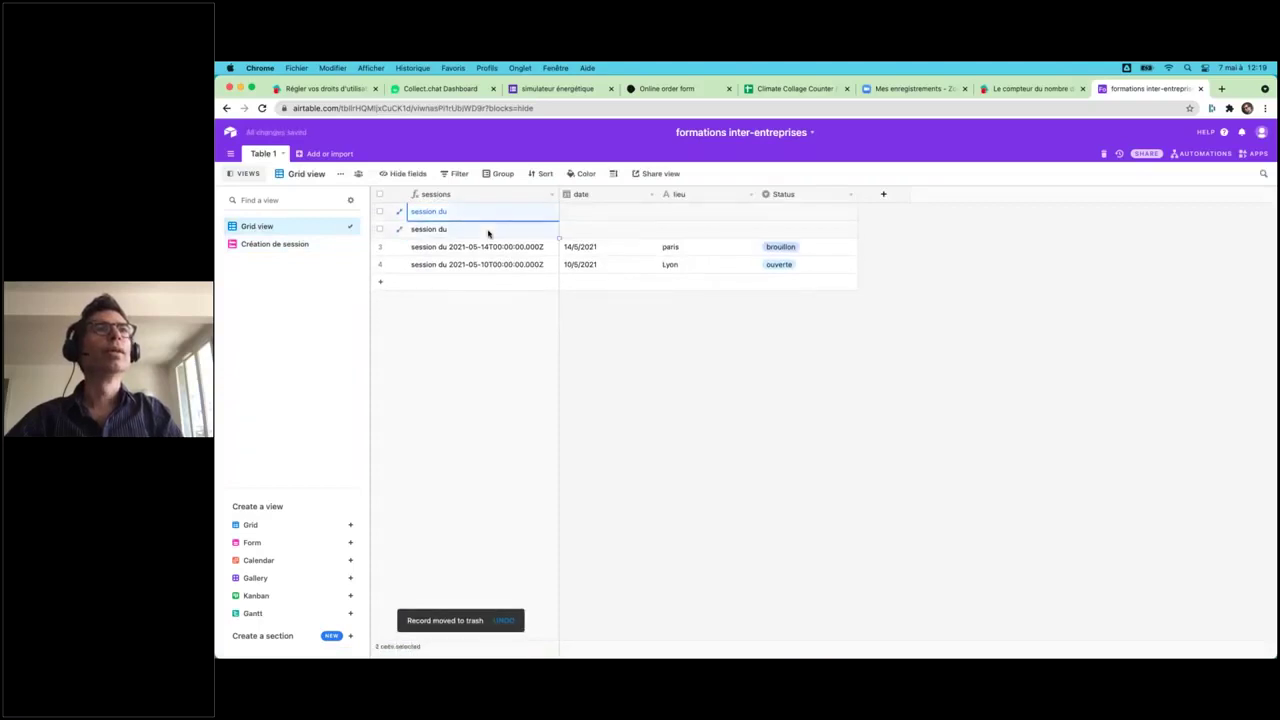
{"action": "right_click", "coordinate": [488, 233]}
{"action": "left_click", "coordinate": [531, 258]}
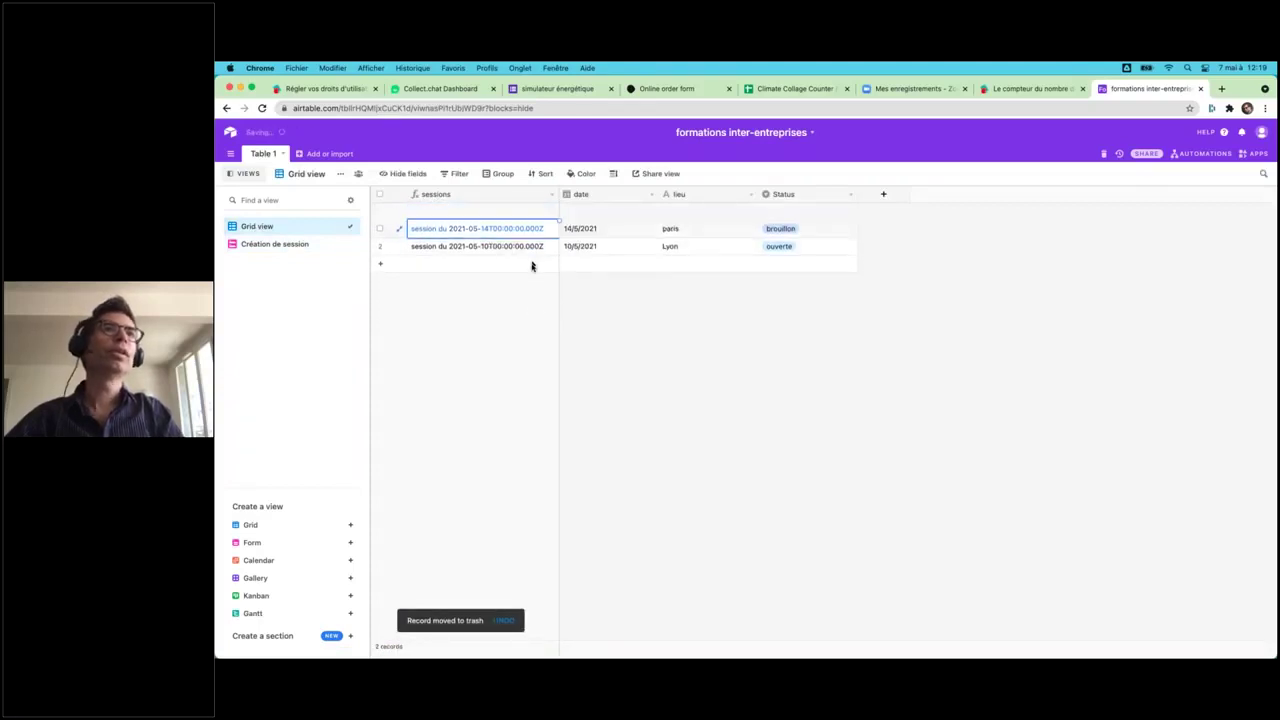
{"action": "left_click", "coordinate": [258, 560]}
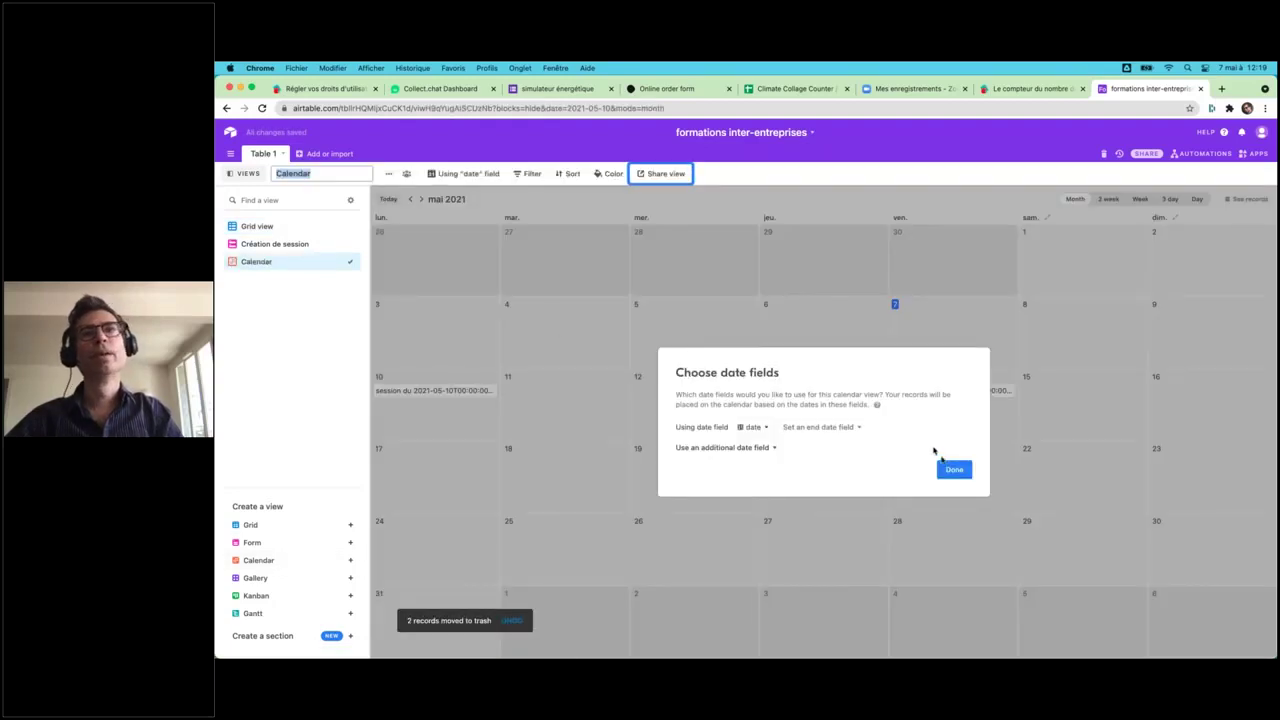
{"action": "left_click", "coordinate": [951, 466]}
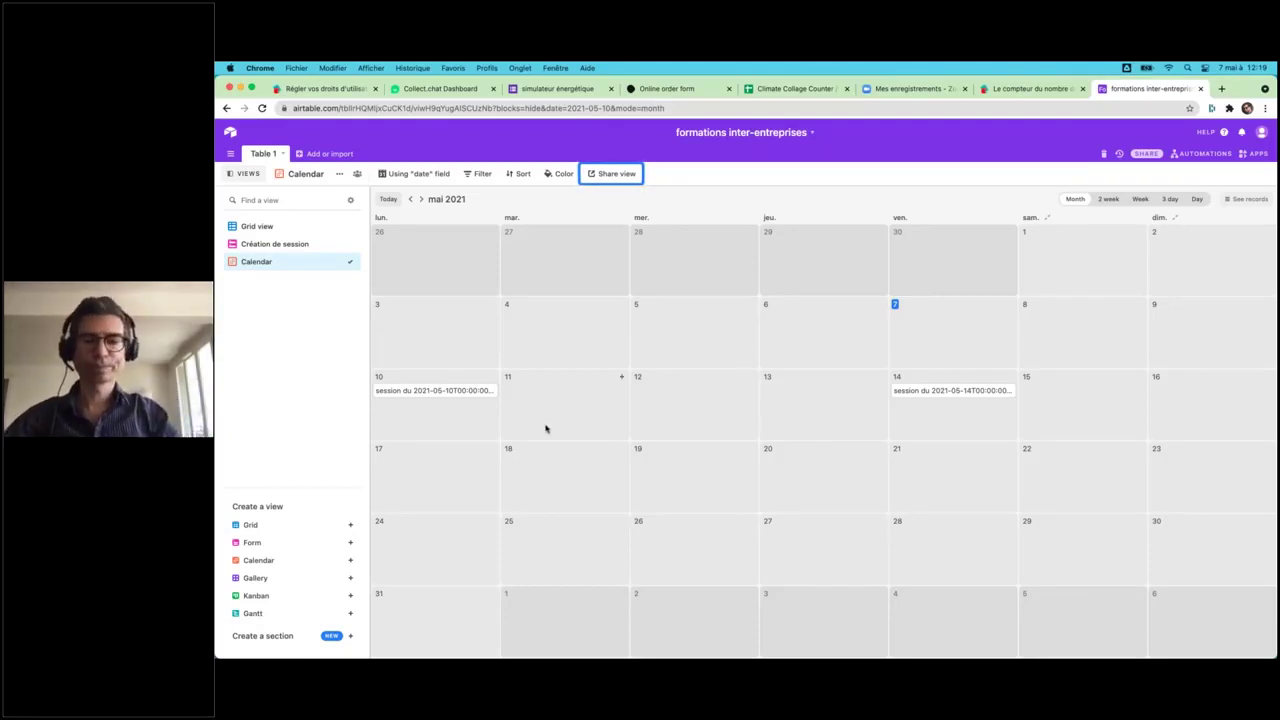
{"action": "double_click", "coordinate": [268, 153]}
{"action": "type", "text": "sessions"}
{"action": "key", "text": "Return"}
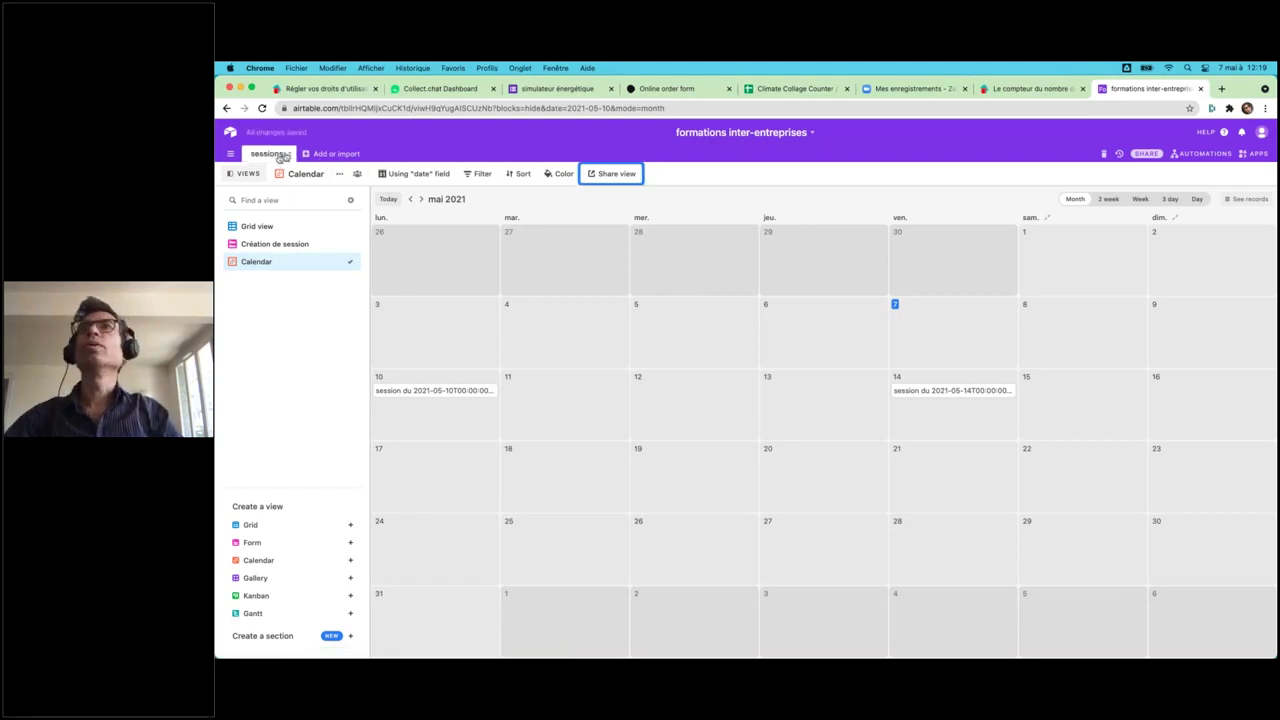
{"action": "left_click", "coordinate": [251, 227]}
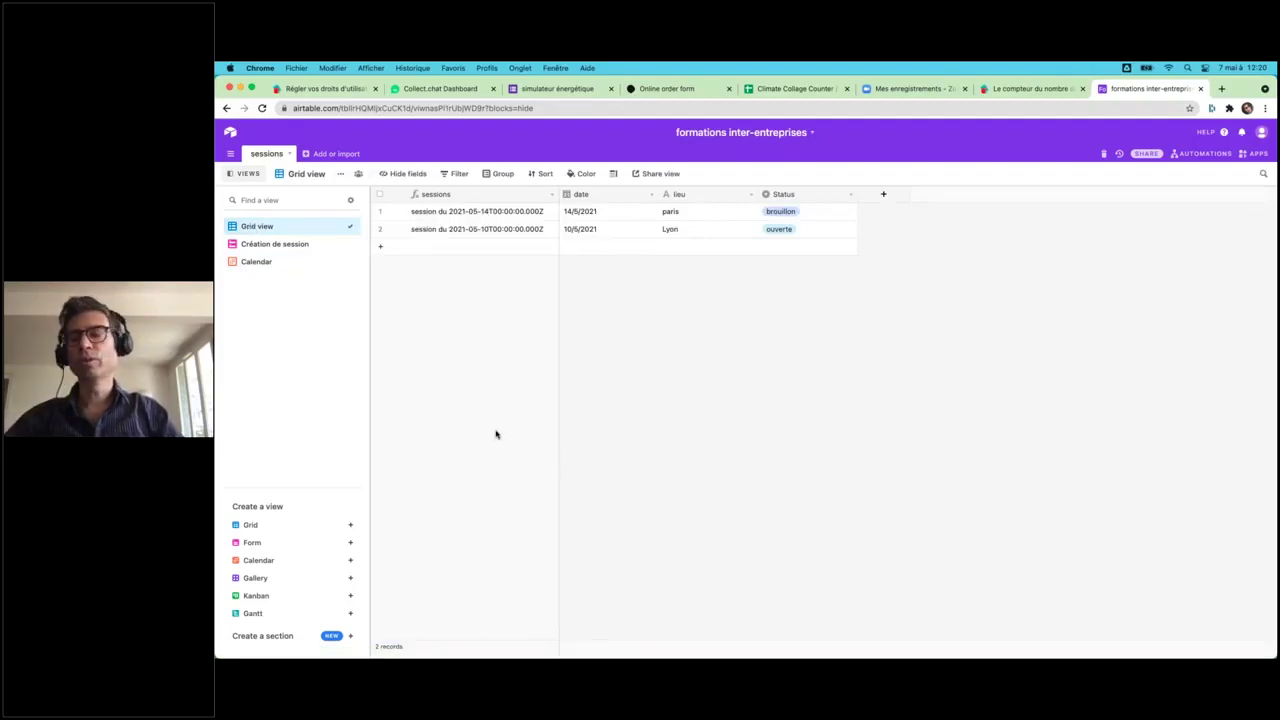
- Create a new empty table named devis
{"action": "left_click", "coordinate": [325, 154]}
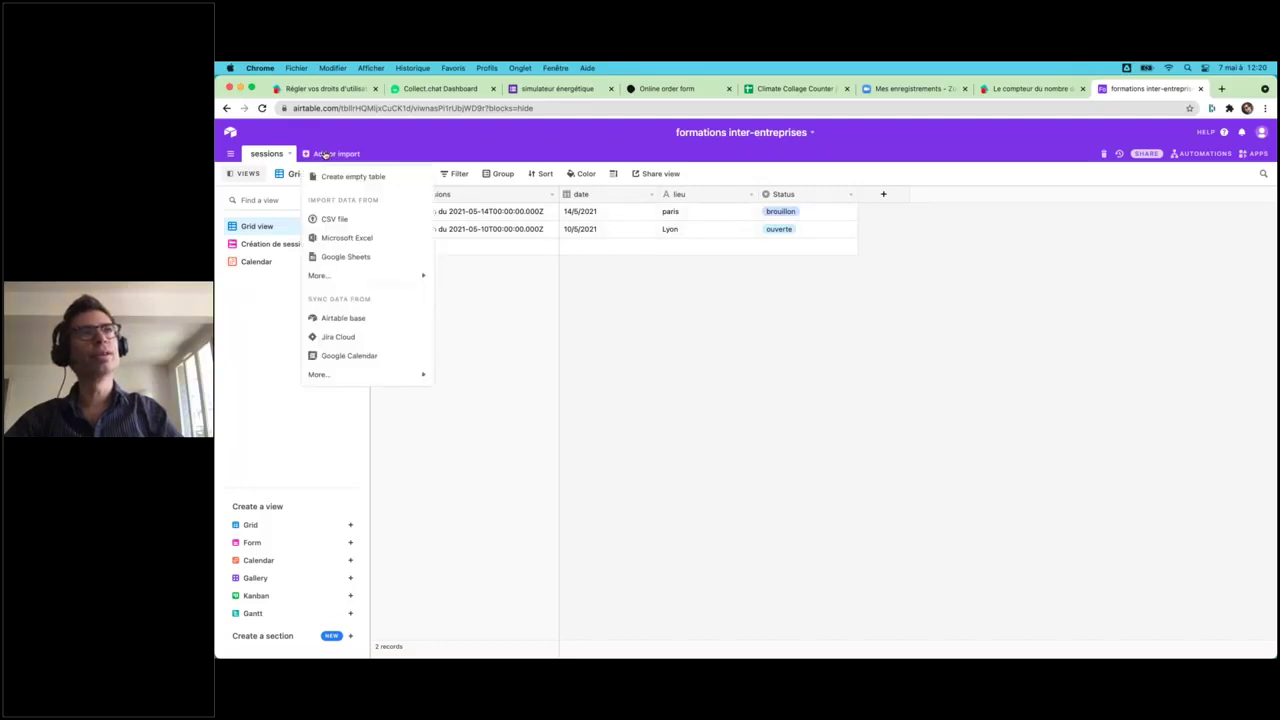
{"action": "left_click", "coordinate": [338, 182]}
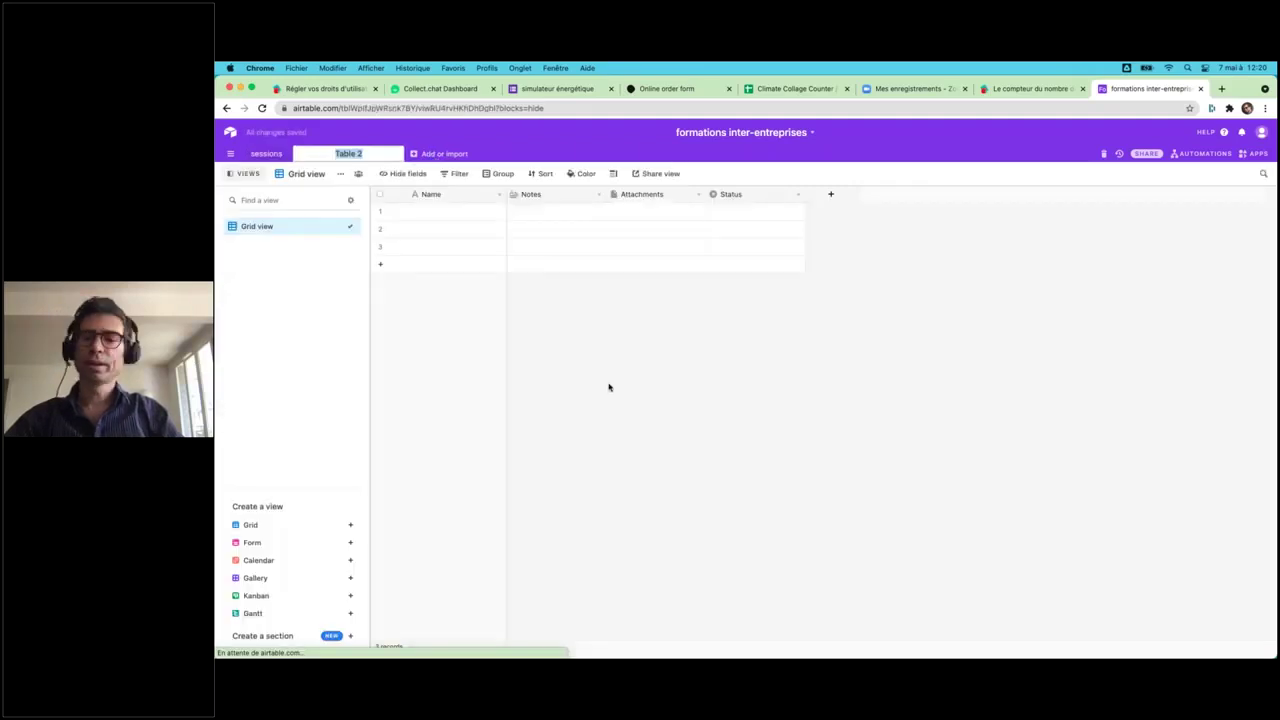
{"action": "type", "text": "devis"}
{"action": "key", "text": "Return"}
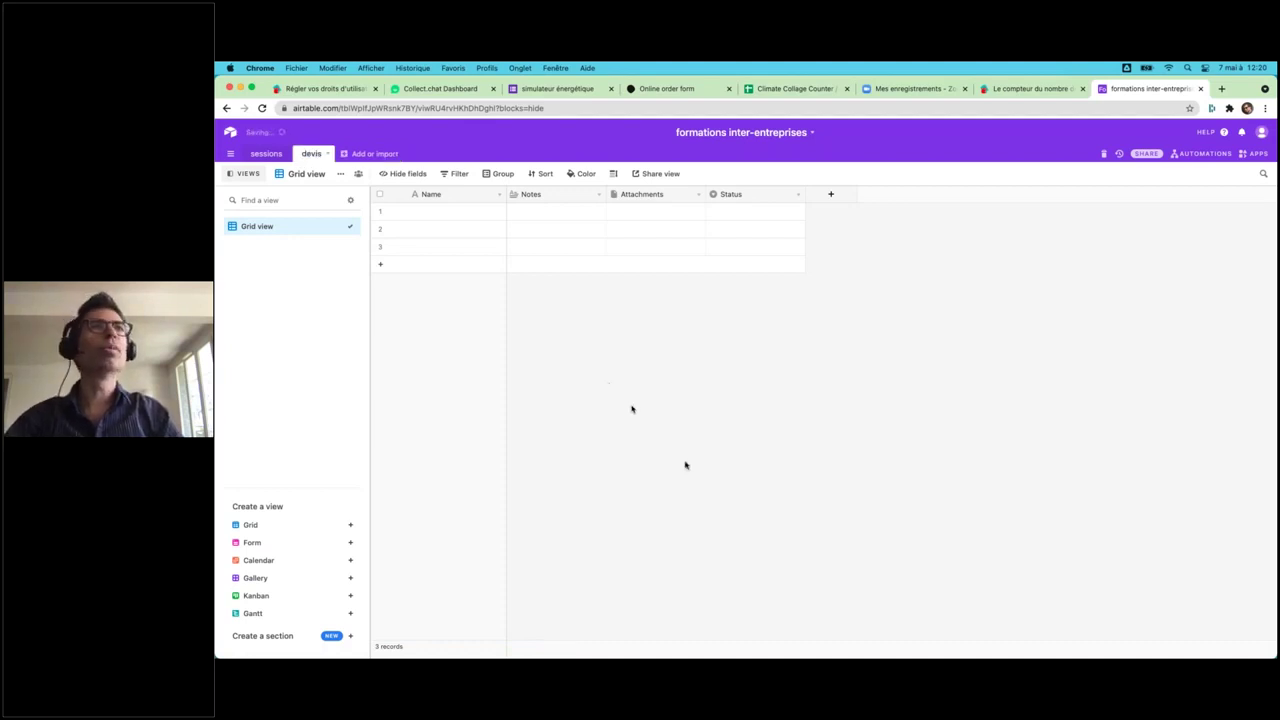
- Rename the Notes field to entreprise and Attachments to nom acheteur
{"action": "double_click", "coordinate": [531, 195]}
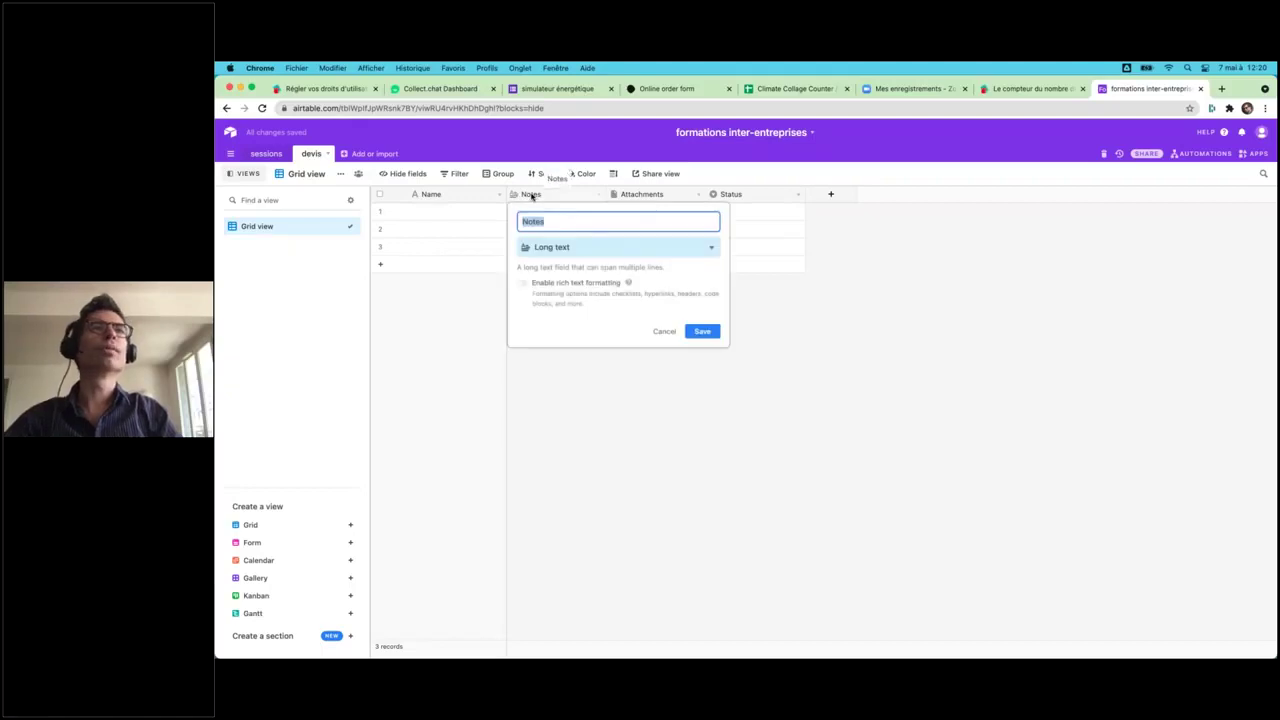
{"action": "type", "text": "entreprise"}
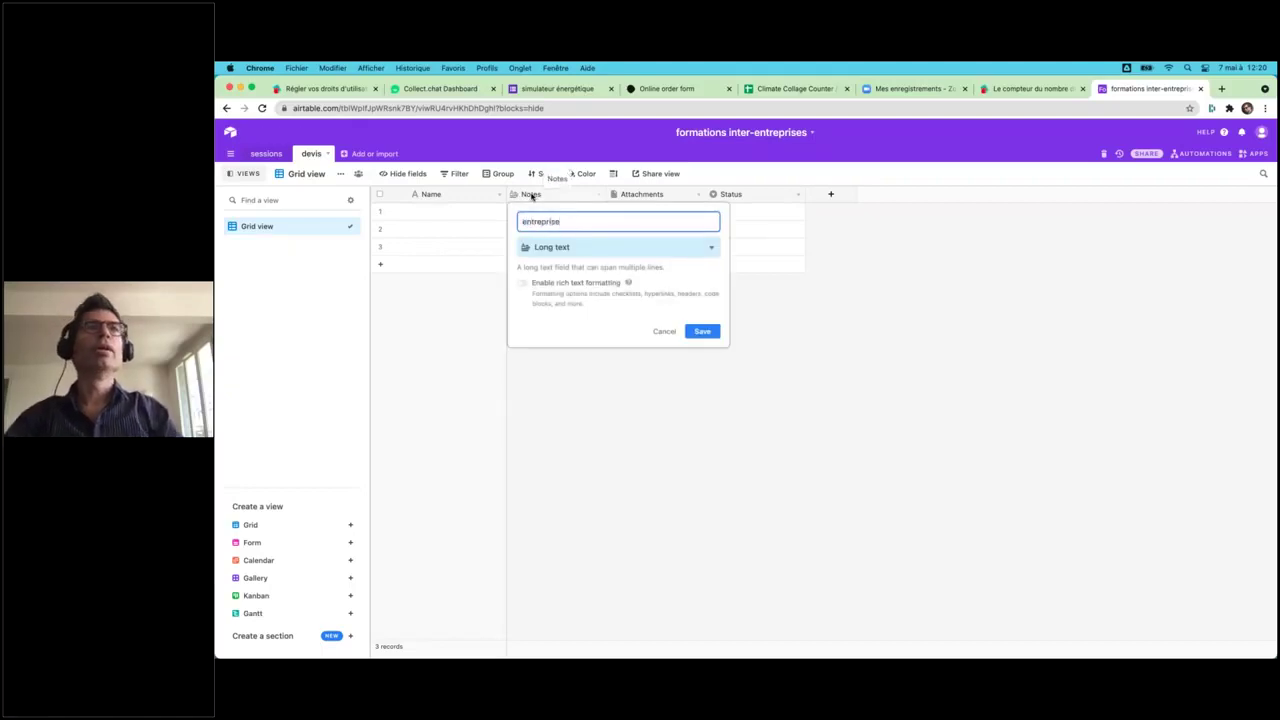
{"action": "key", "text": "Return"}
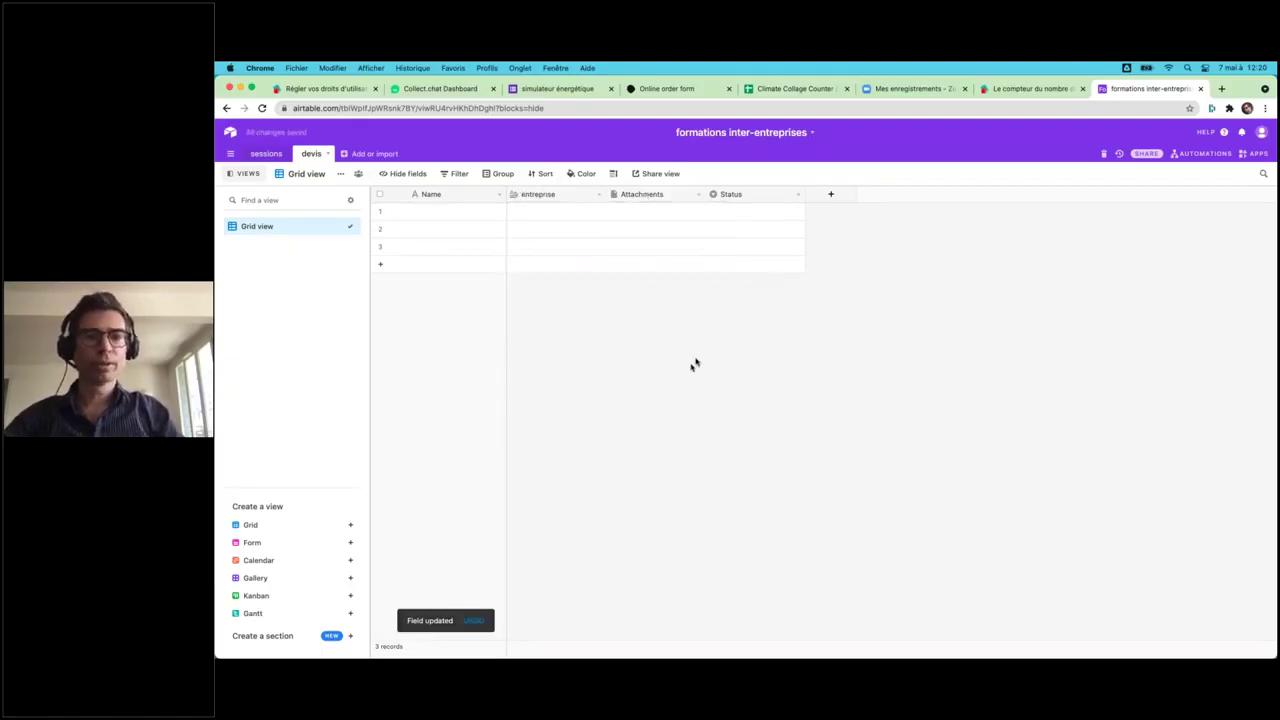
{"action": "double_click", "coordinate": [641, 196]}
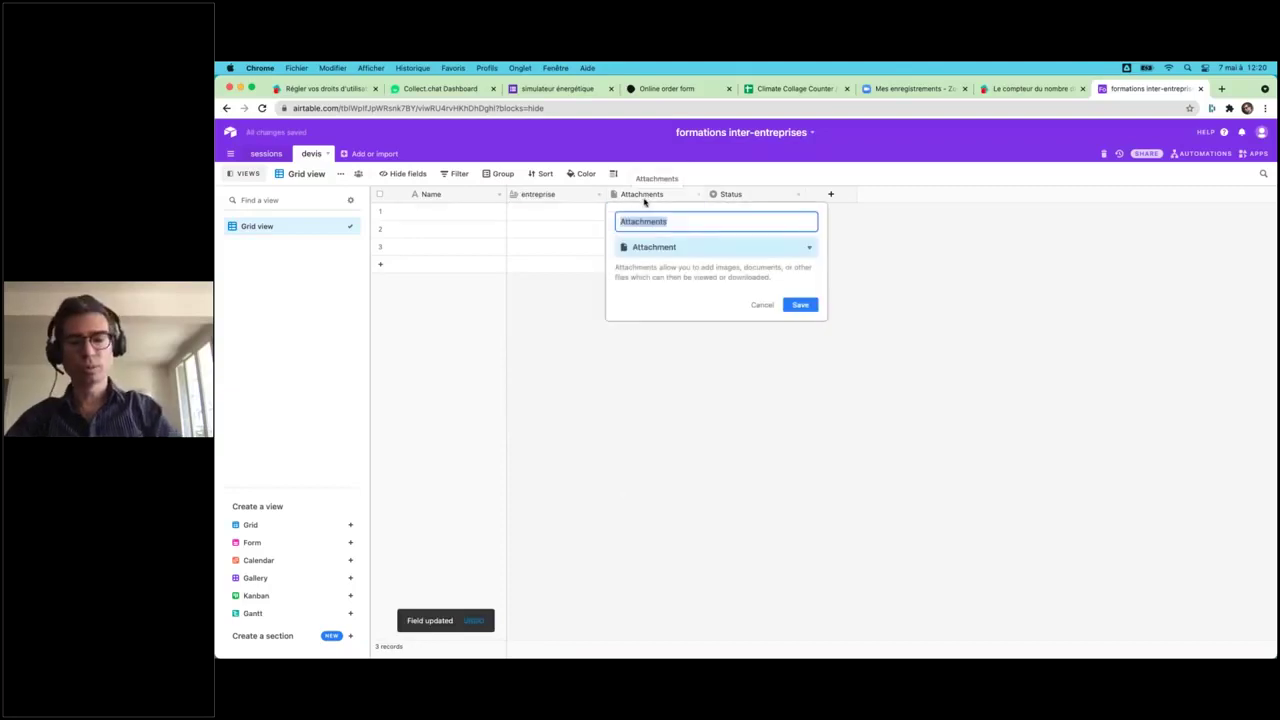
{"action": "type", "text": "nom acheteur"}
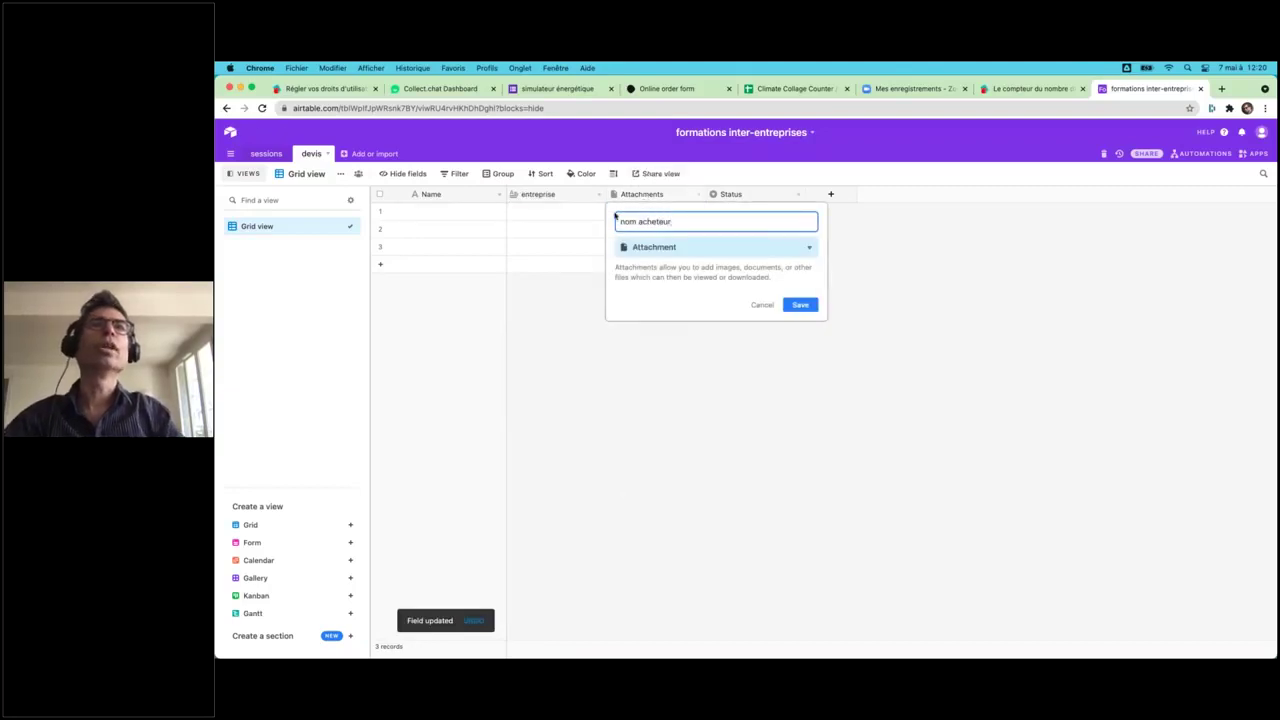
{"action": "key", "text": "Return"}
- Rename the Status field to email acheteur and make it an Email field
{"action": "double_click", "coordinate": [750, 194]}
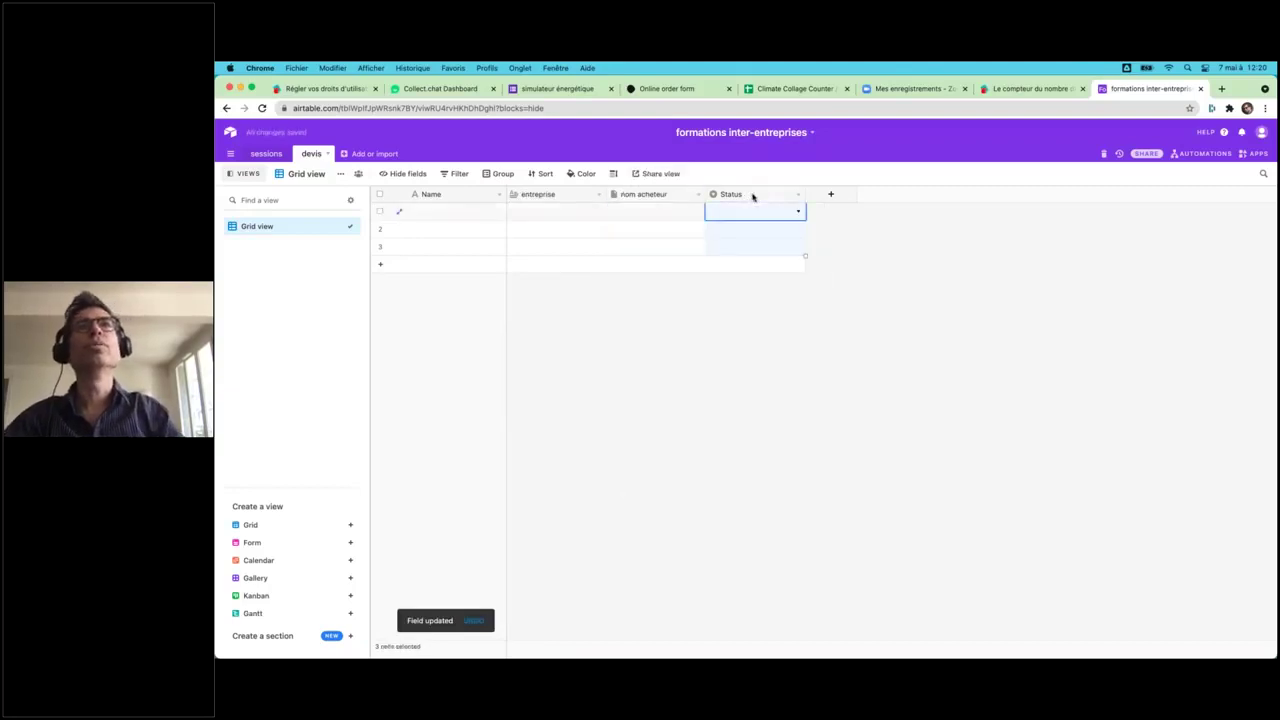
{"action": "type", "text": "email"}
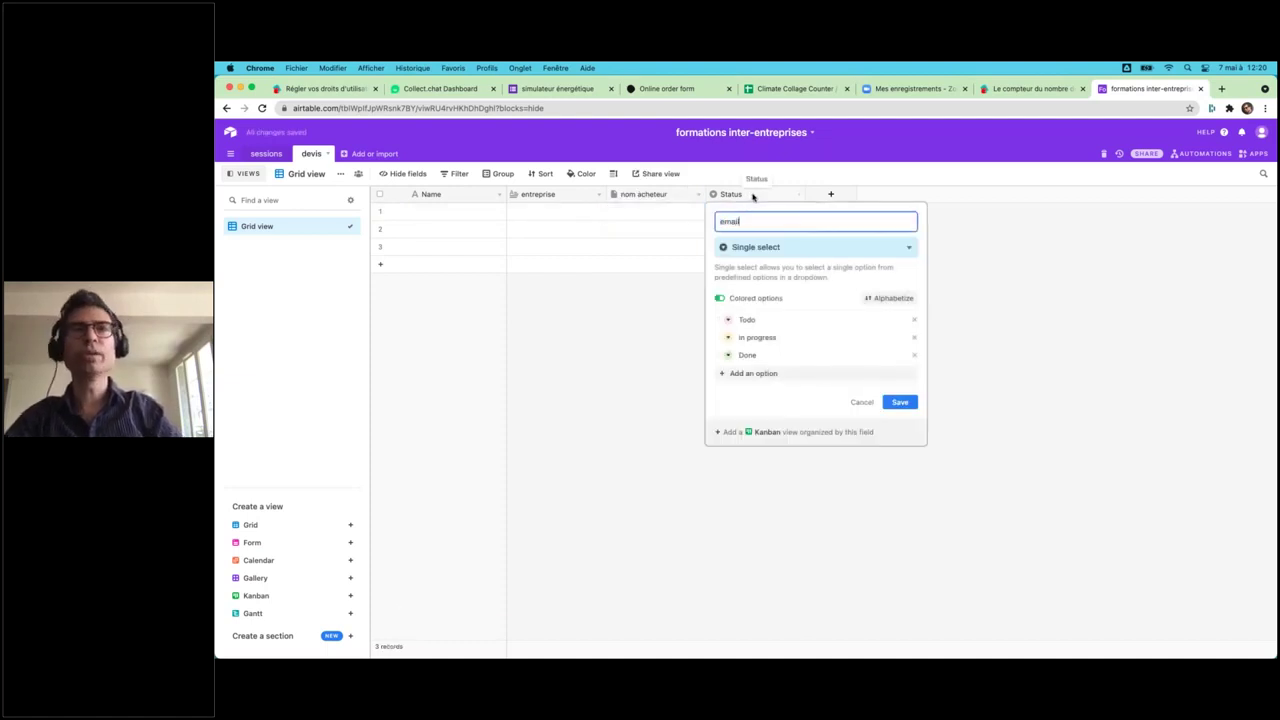
{"action": "type", "text": " acheteur"}
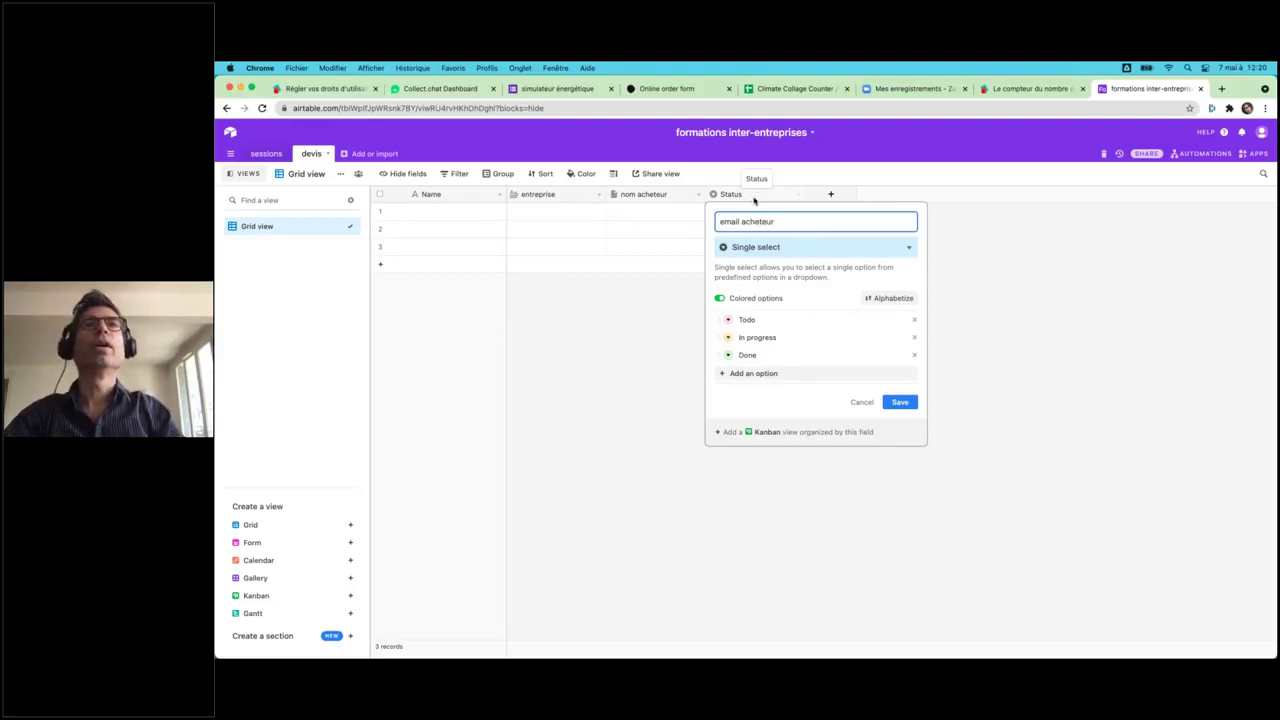
{"action": "left_click", "coordinate": [757, 247]}
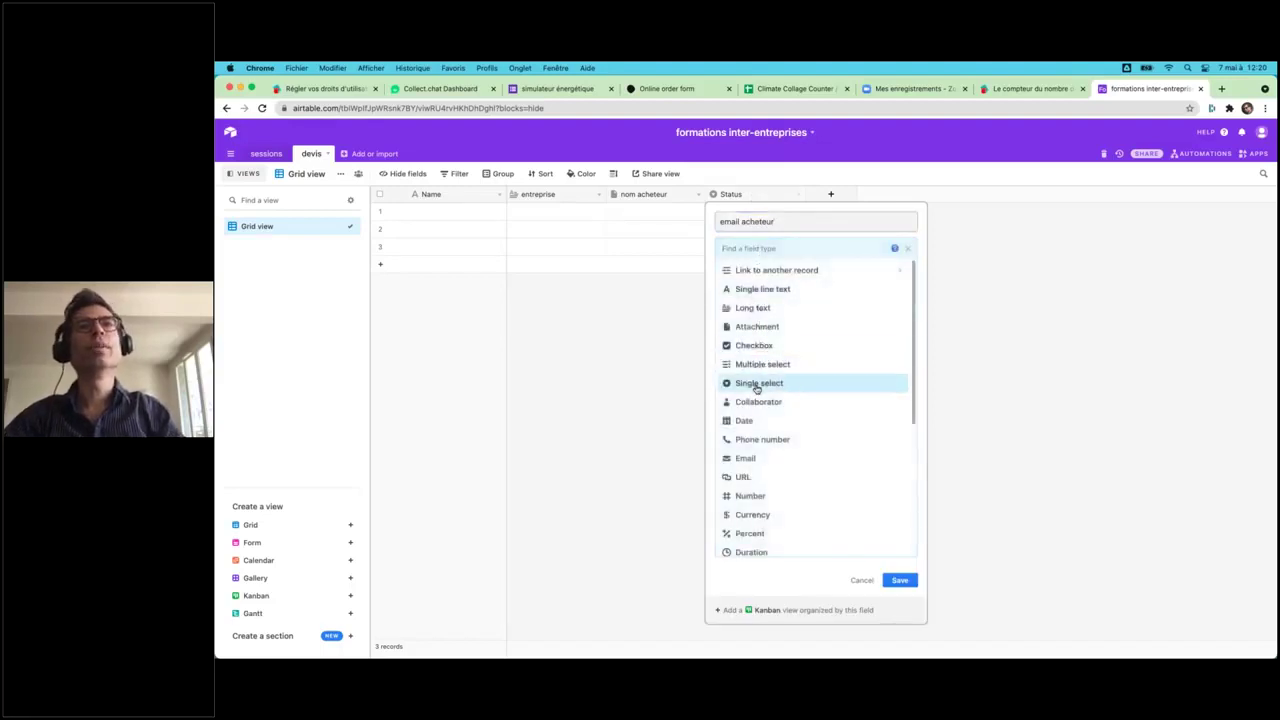
{"action": "left_click", "coordinate": [745, 458]}
{"action": "left_click", "coordinate": [628, 218]}
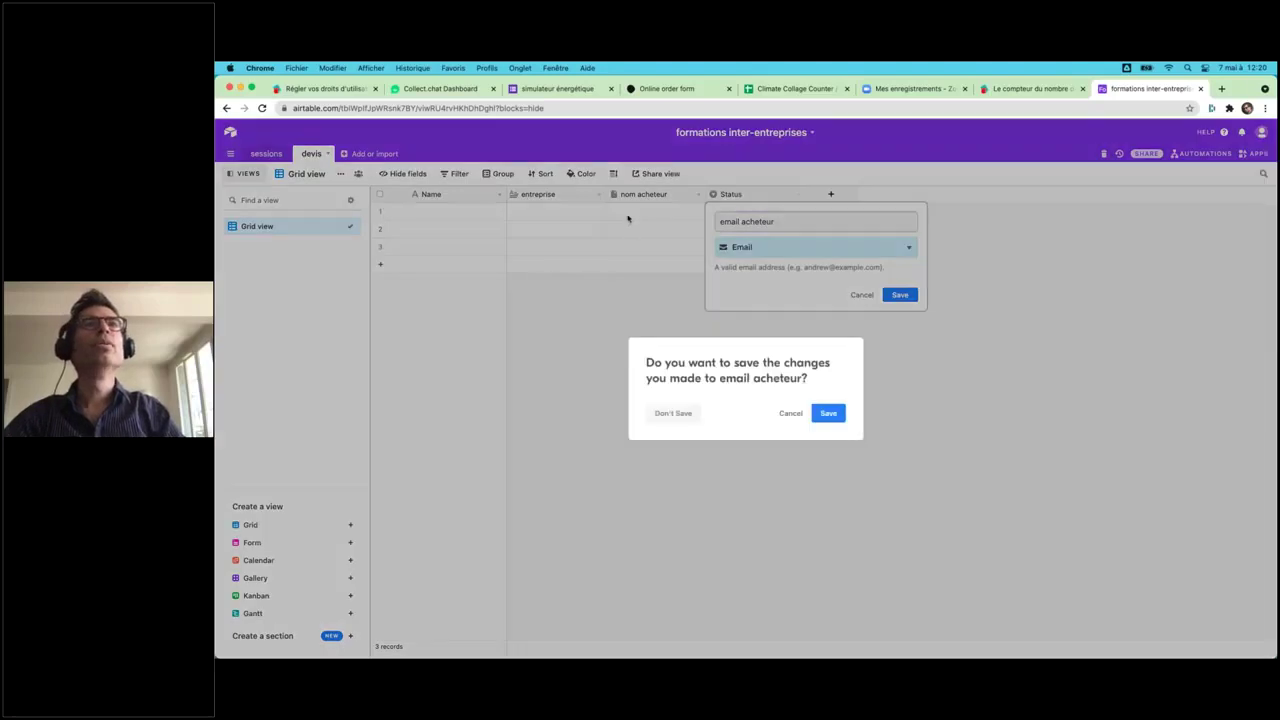
{"action": "key", "text": "Return"}
- Change the nom acheteur field to a long text field
{"action": "double_click", "coordinate": [625, 195]}
{"action": "left_click", "coordinate": [651, 251]}
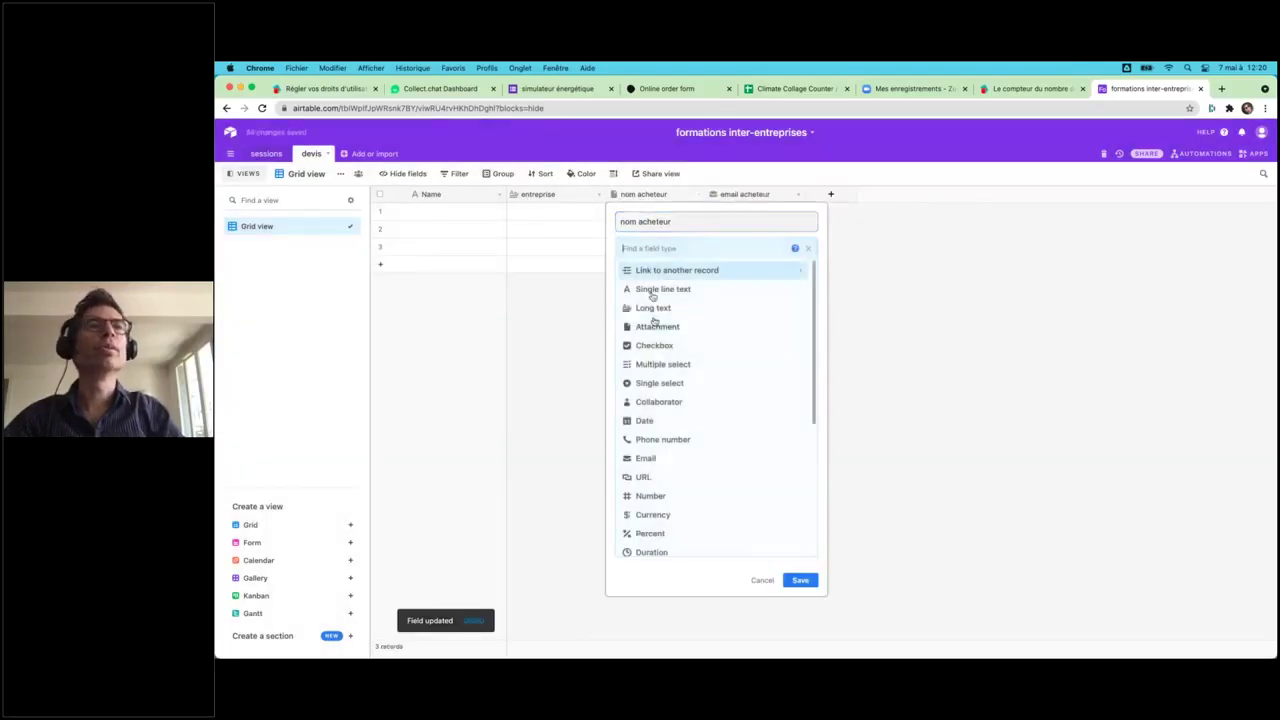
{"action": "left_click", "coordinate": [646, 309]}
{"action": "left_click", "coordinate": [531, 352]}
{"action": "left_click", "coordinate": [822, 418]}
{"action": "left_click", "coordinate": [591, 194]}
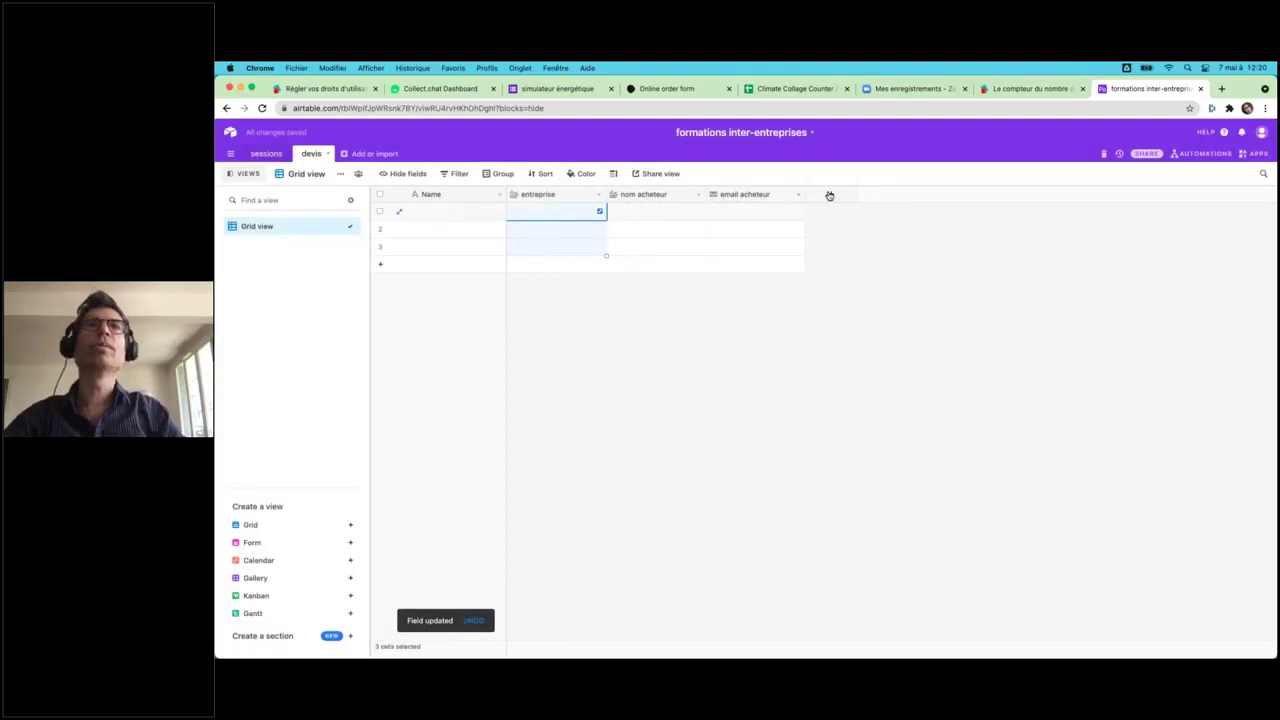
- Add a Number field named participants to the devis table
{"action": "left_click", "coordinate": [830, 194]}
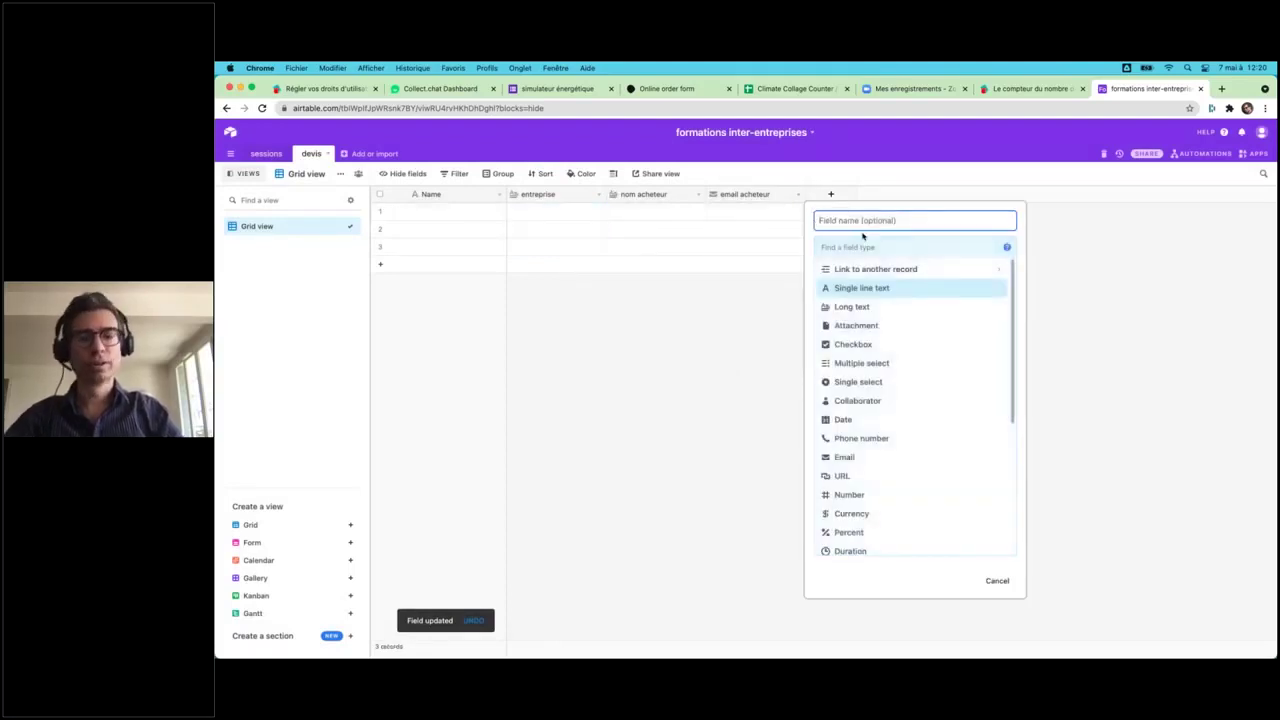
{"action": "type", "text": "pa"}
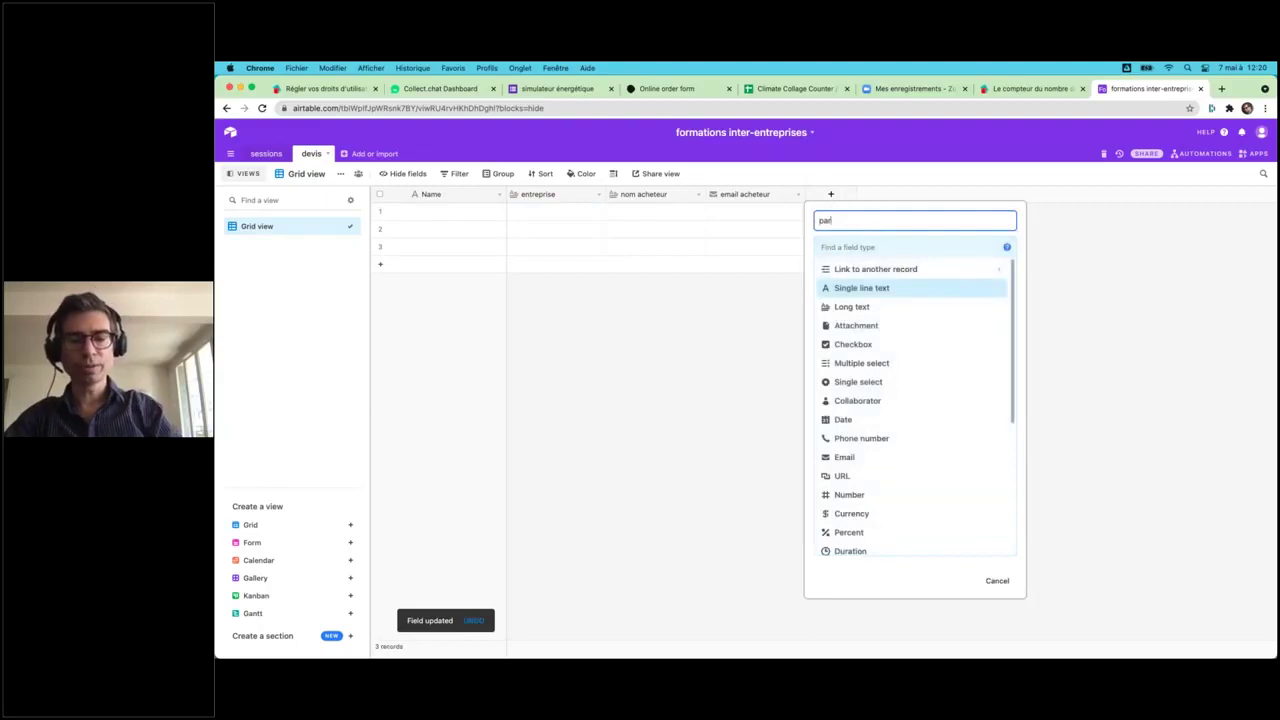
{"action": "type", "text": "r"}
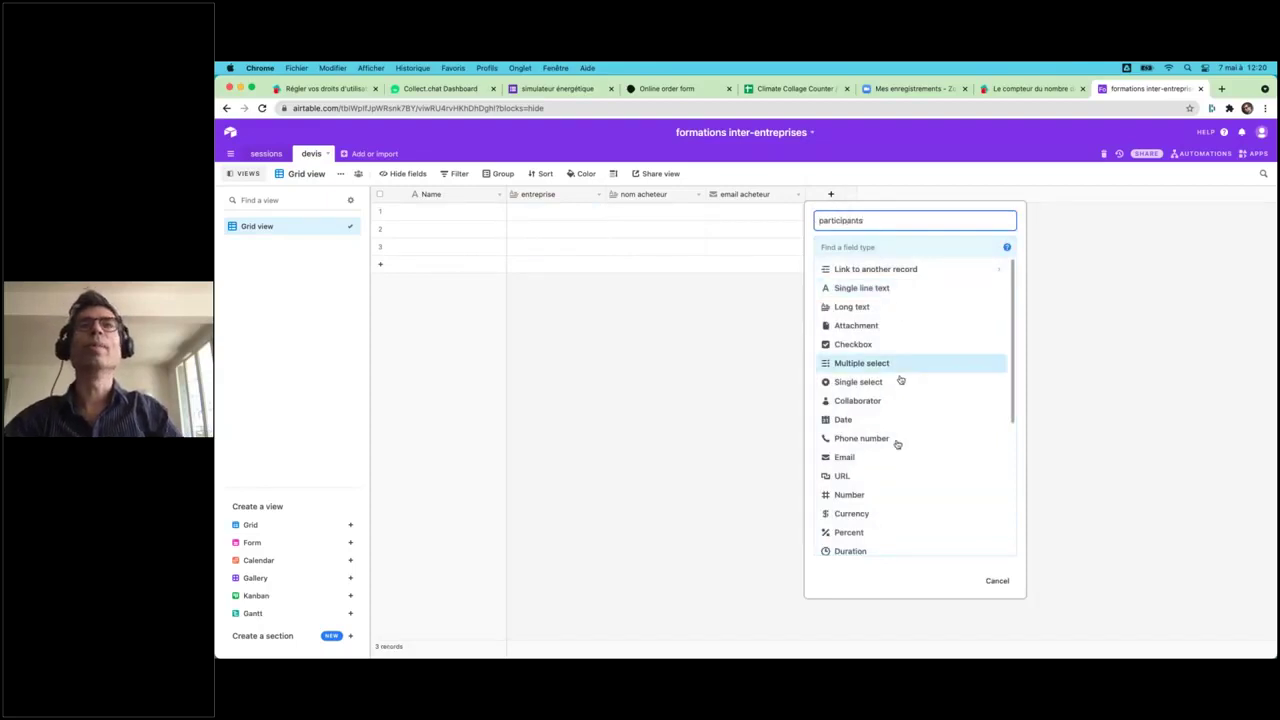
{"action": "left_click", "coordinate": [852, 495]}
{"action": "key", "text": "Return"}
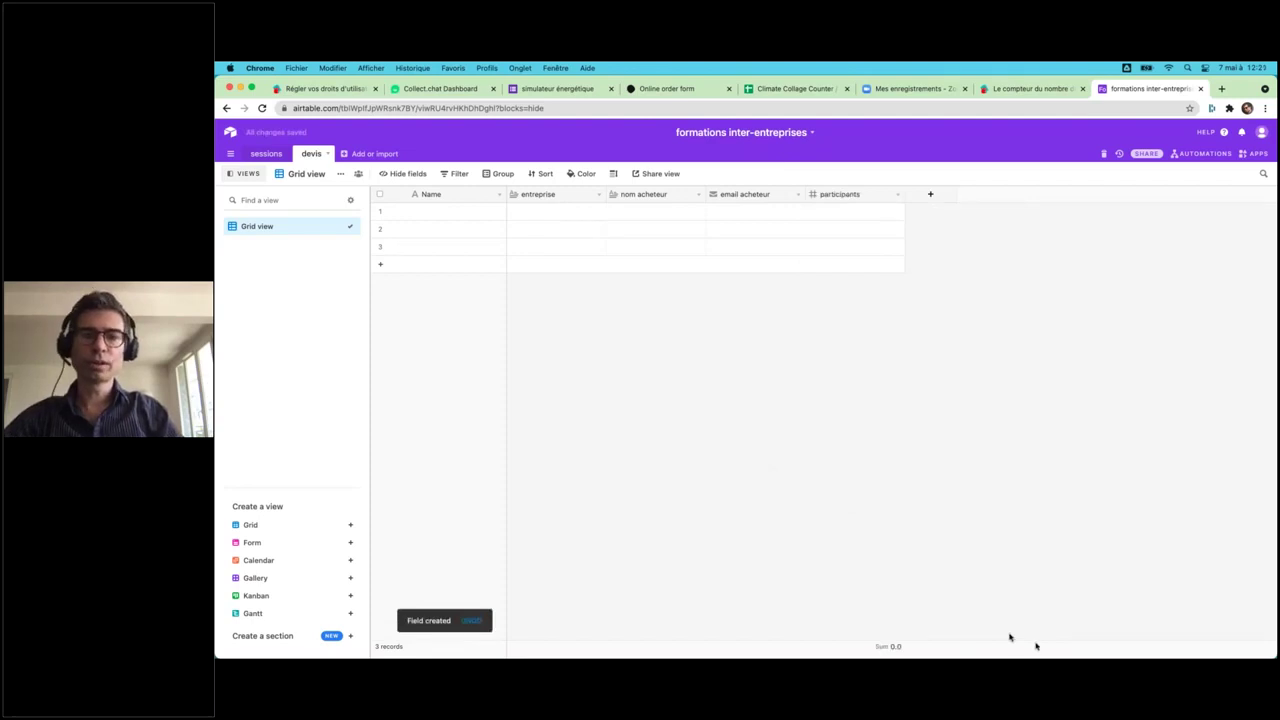
- Add a sessions field linking to the sessions table, without lookup fields
{"action": "left_click", "coordinate": [929, 195]}
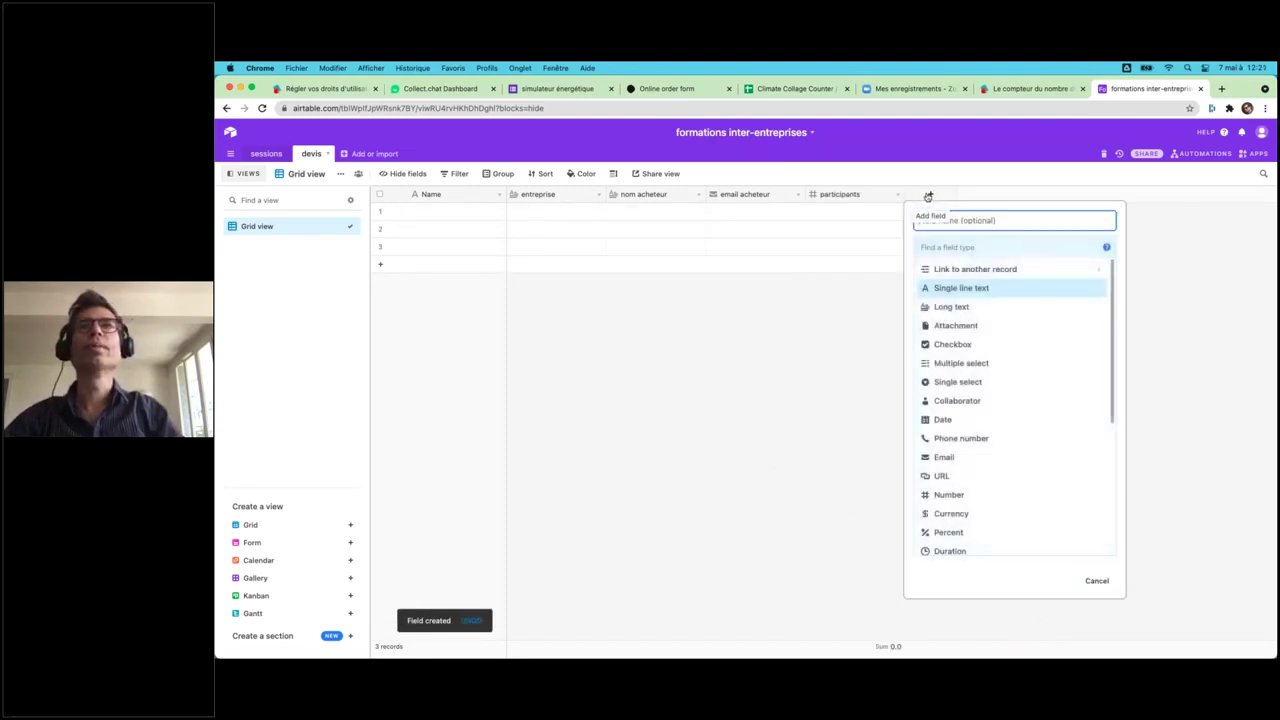
{"action": "left_click", "coordinate": [958, 272]}
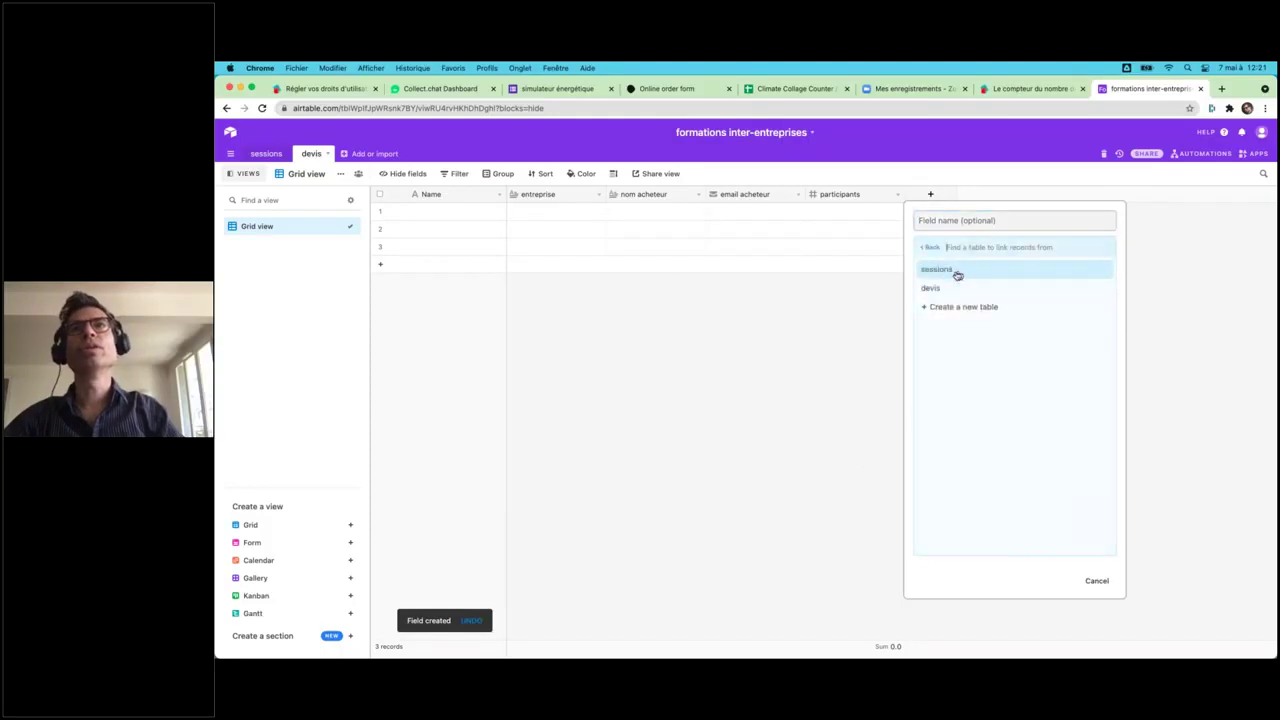
{"action": "left_click", "coordinate": [942, 274]}
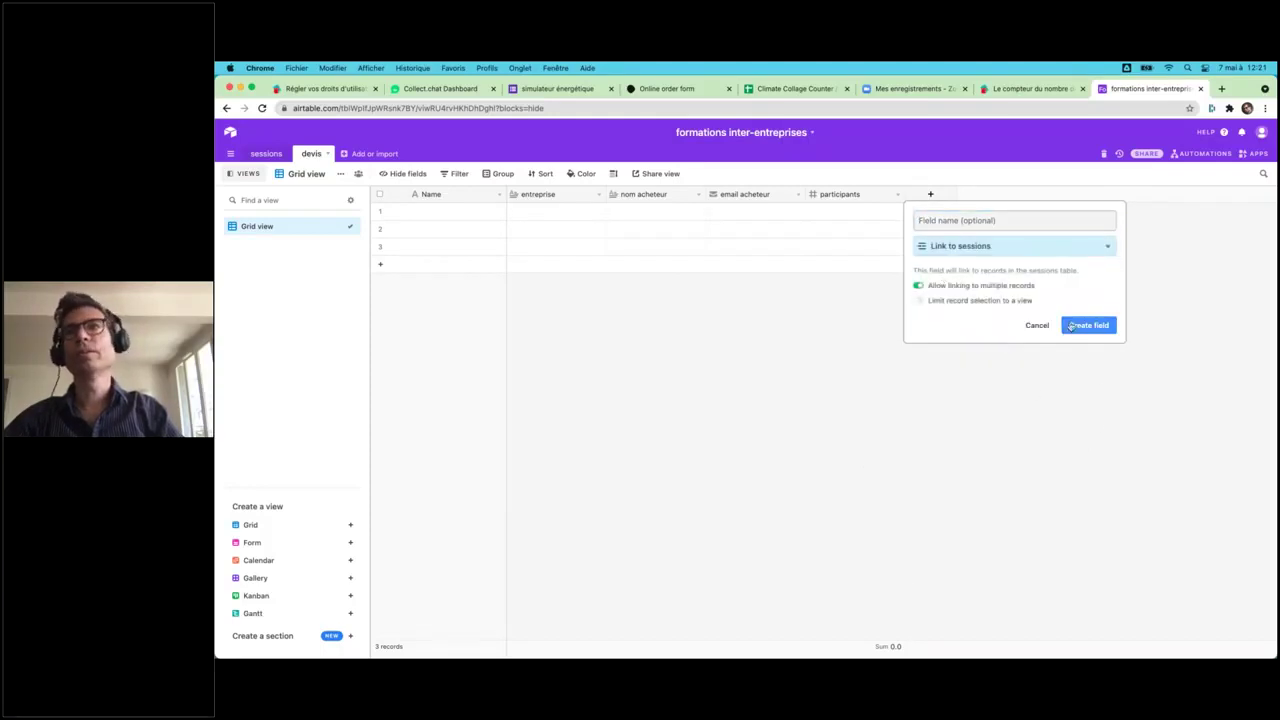
{"action": "left_click", "coordinate": [1090, 326]}
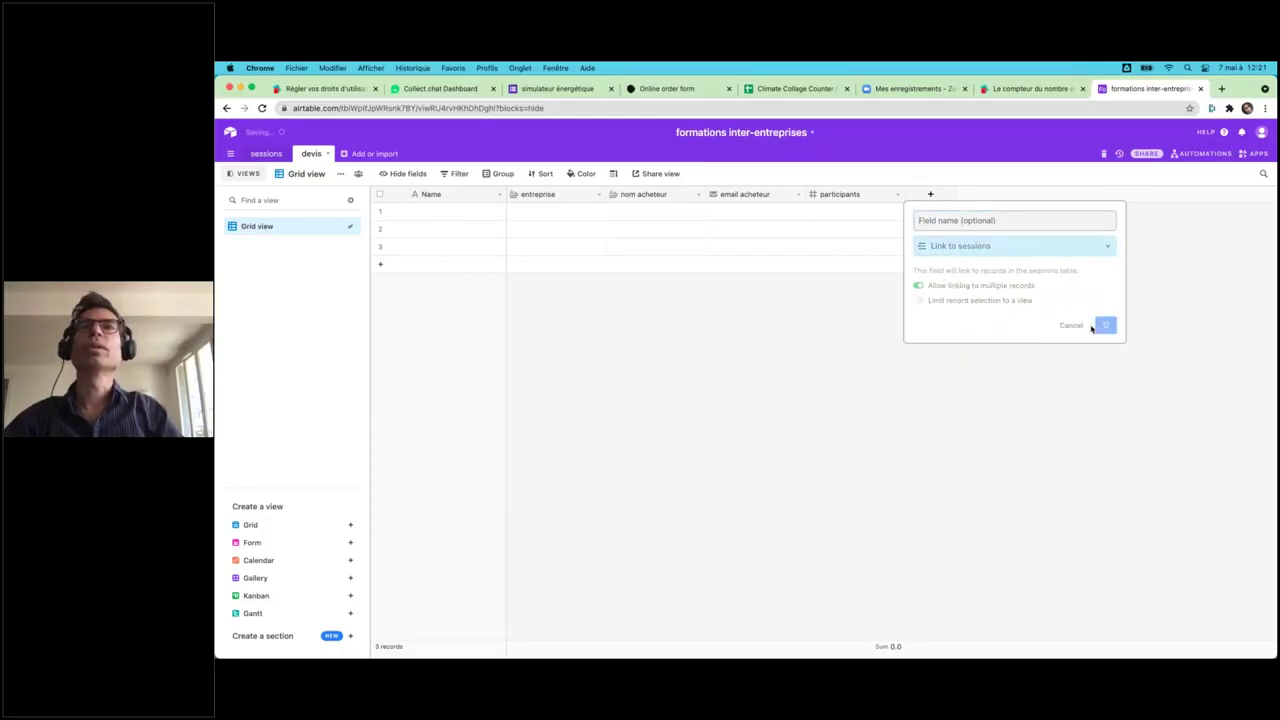
{"action": "left_click", "coordinate": [828, 536]}
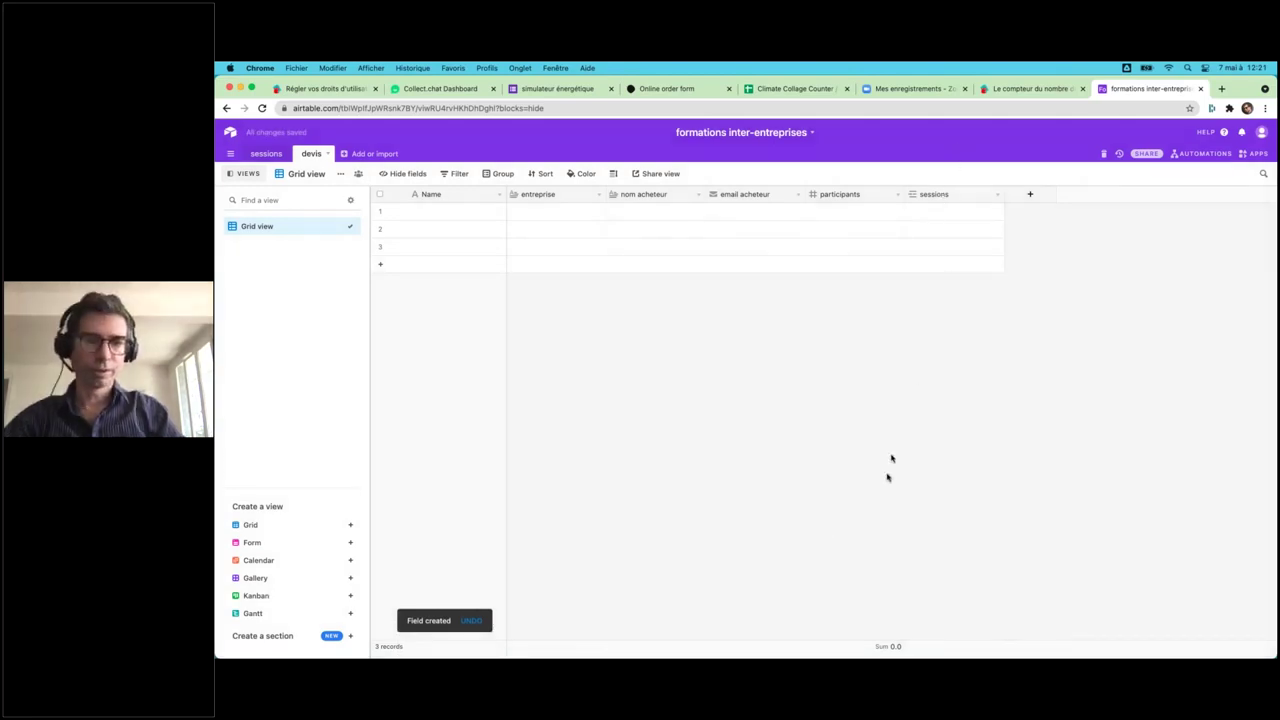
- Add a 'status' single-select field with options 'devis à envoyer' and 'devis envoyé'
{"action": "left_click", "coordinate": [1029, 195]}
{"action": "type", "text": "status"}
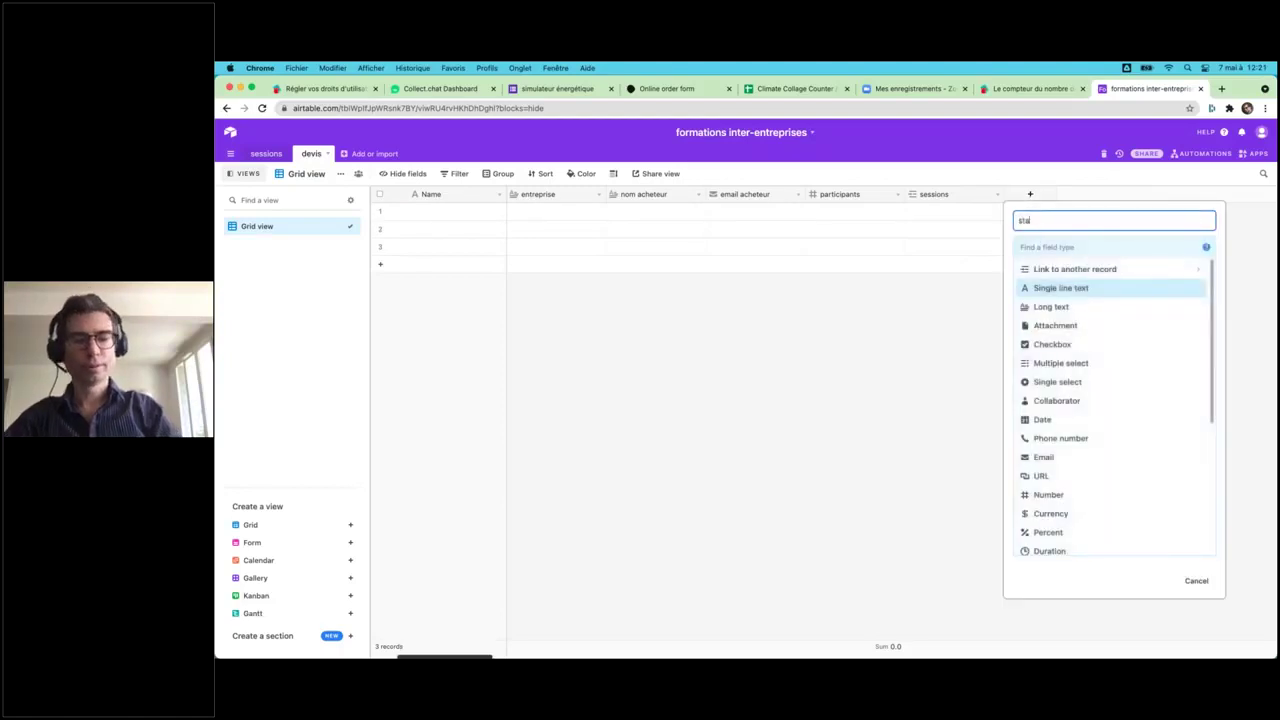
{"action": "left_click", "coordinate": [1050, 382]}
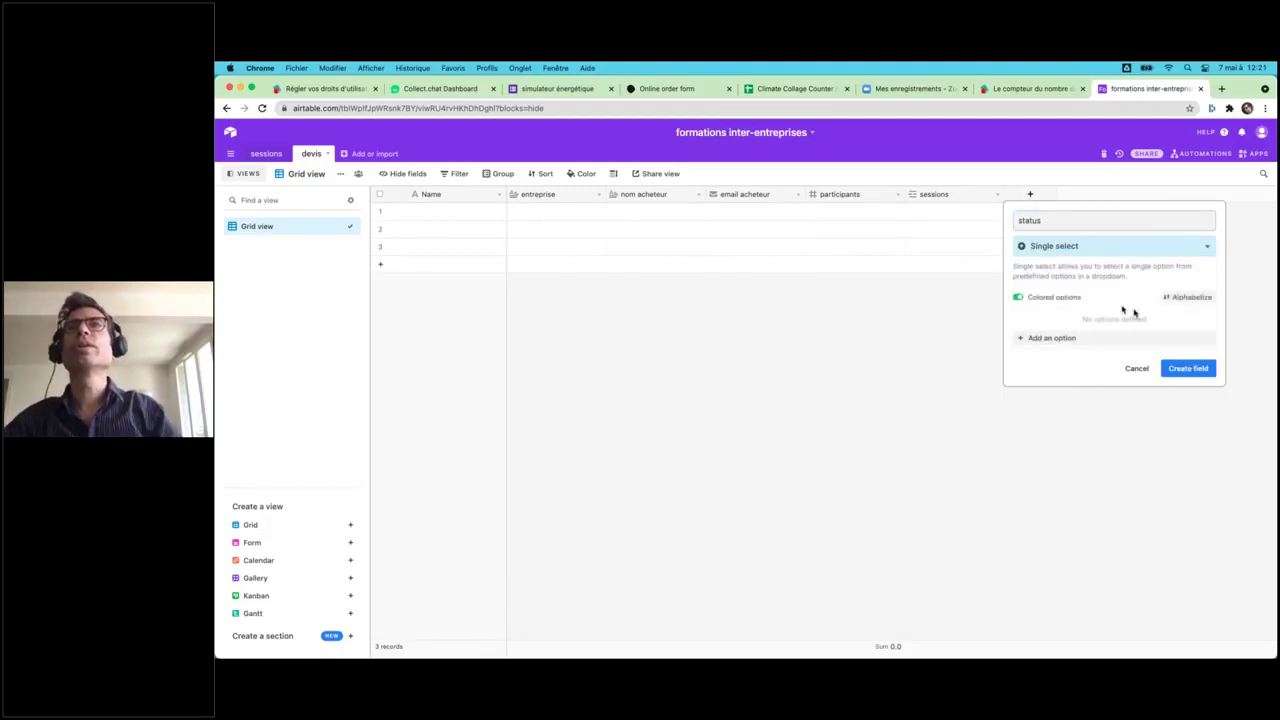
{"action": "left_click", "coordinate": [1093, 342]}
{"action": "type", "text": "devis à envoyer"}
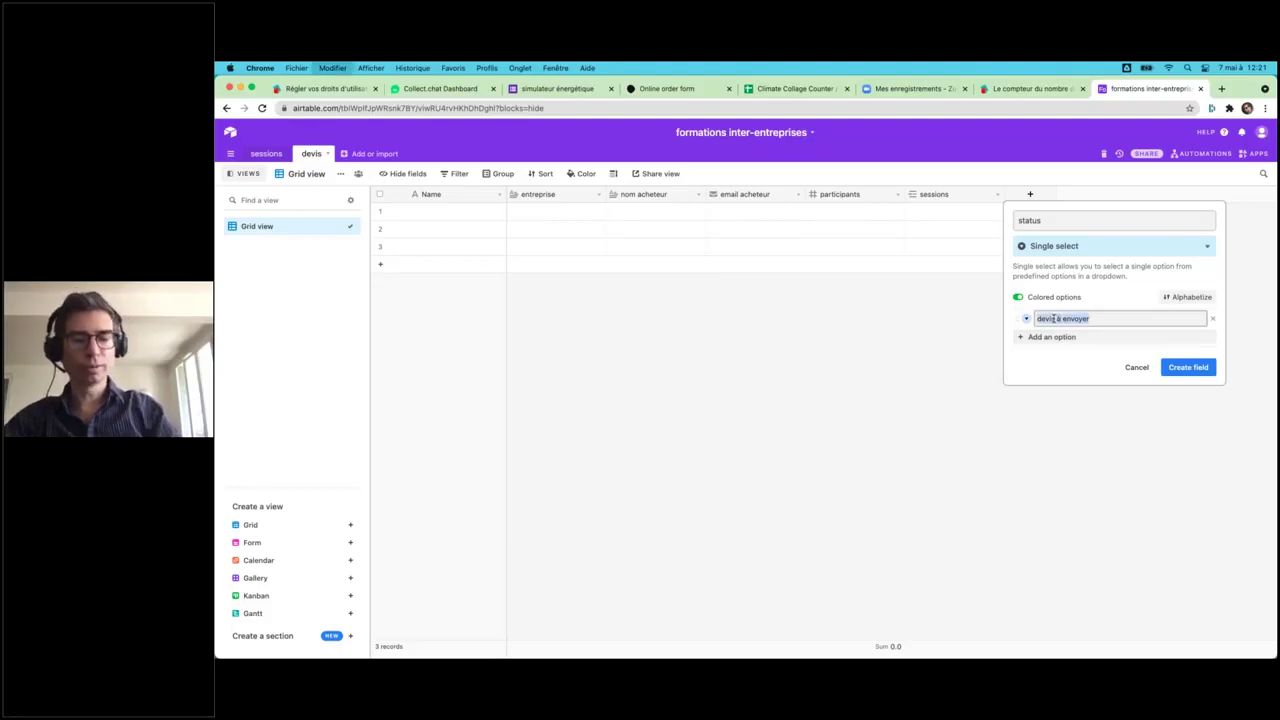
{"action": "left_click", "coordinate": [1095, 337]}
{"action": "type", "text": "devis à envoyer"}
{"action": "key", "text": "BackSpace"}
{"action": "key", "text": "BackSpace"}
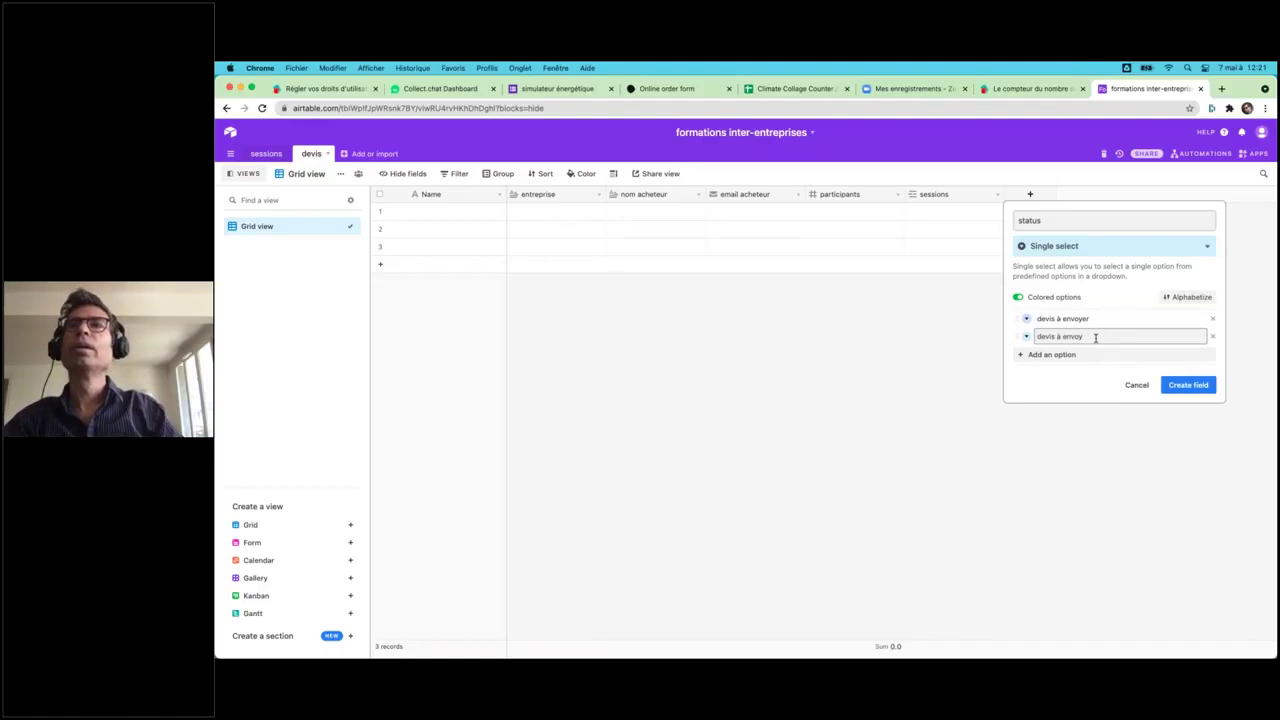
{"action": "type", "text": "é"}
{"action": "left_click", "coordinate": [1062, 337]}
{"action": "key", "text": "BackSpace"}
{"action": "key", "text": "BackSpace"}
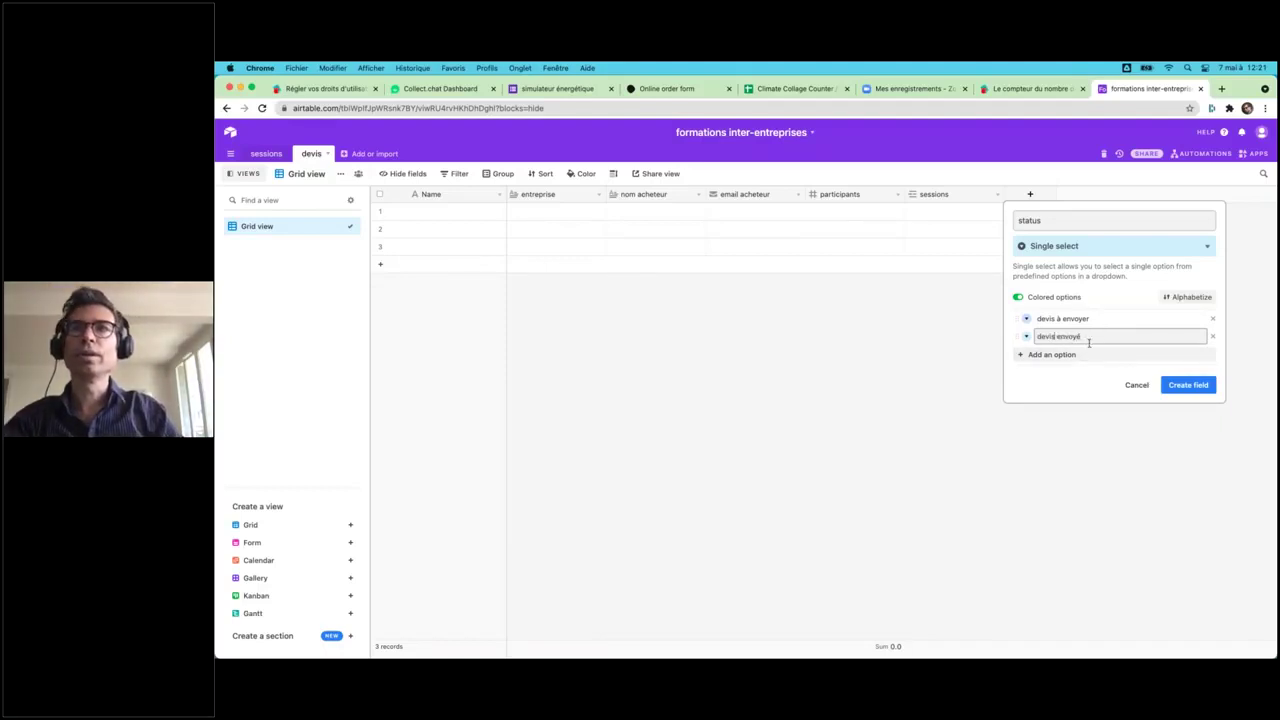
- Add a third option 'devis signé', create the status field, and add a Form view
{"action": "left_click", "coordinate": [1088, 358]}
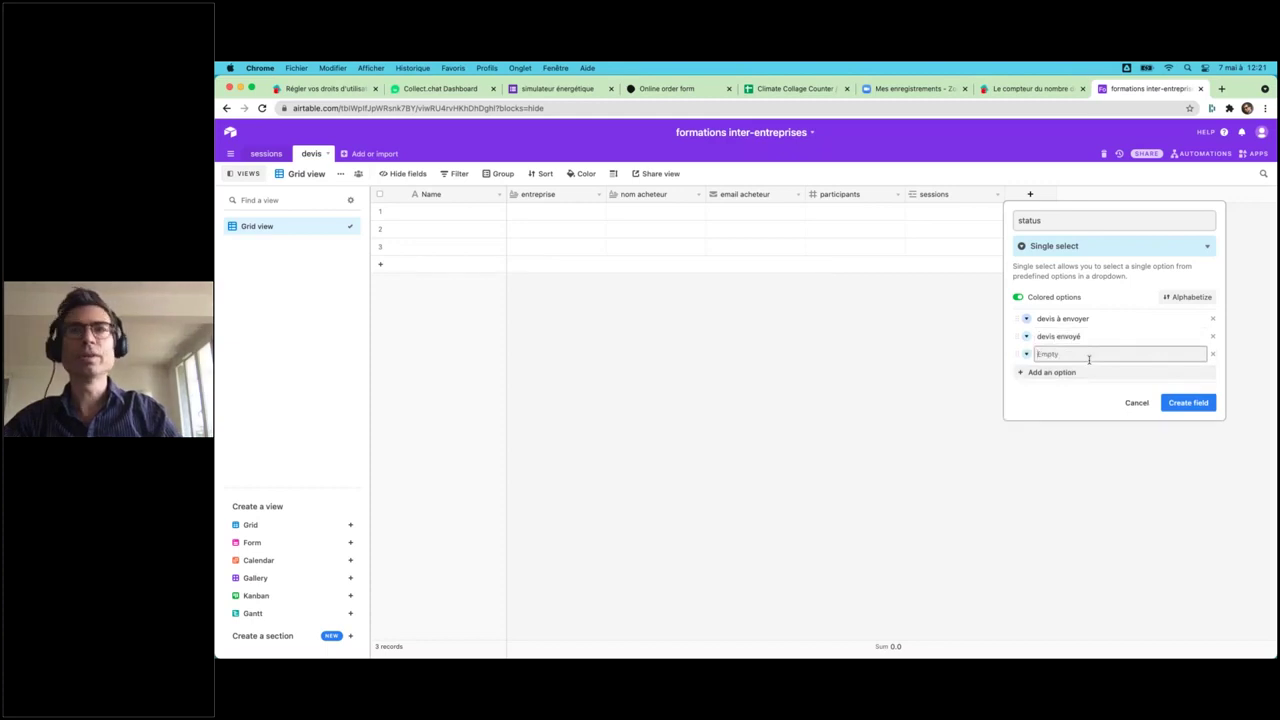
{"action": "type", "text": "devis à envoyer"}
{"action": "key", "text": "BackSpace"}
{"action": "key", "text": "BackSpace"}
{"action": "key", "text": "BackSpace"}
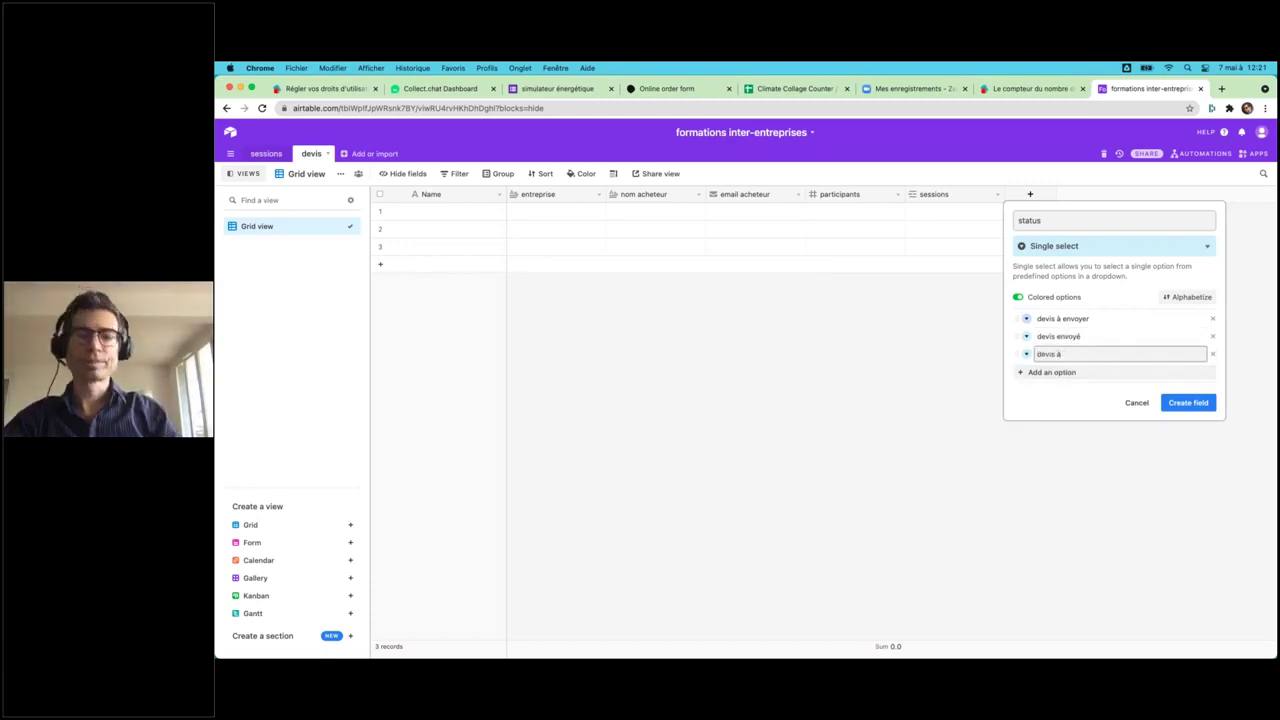
{"action": "type", "text": "signé"}
{"action": "key", "text": "Return"}
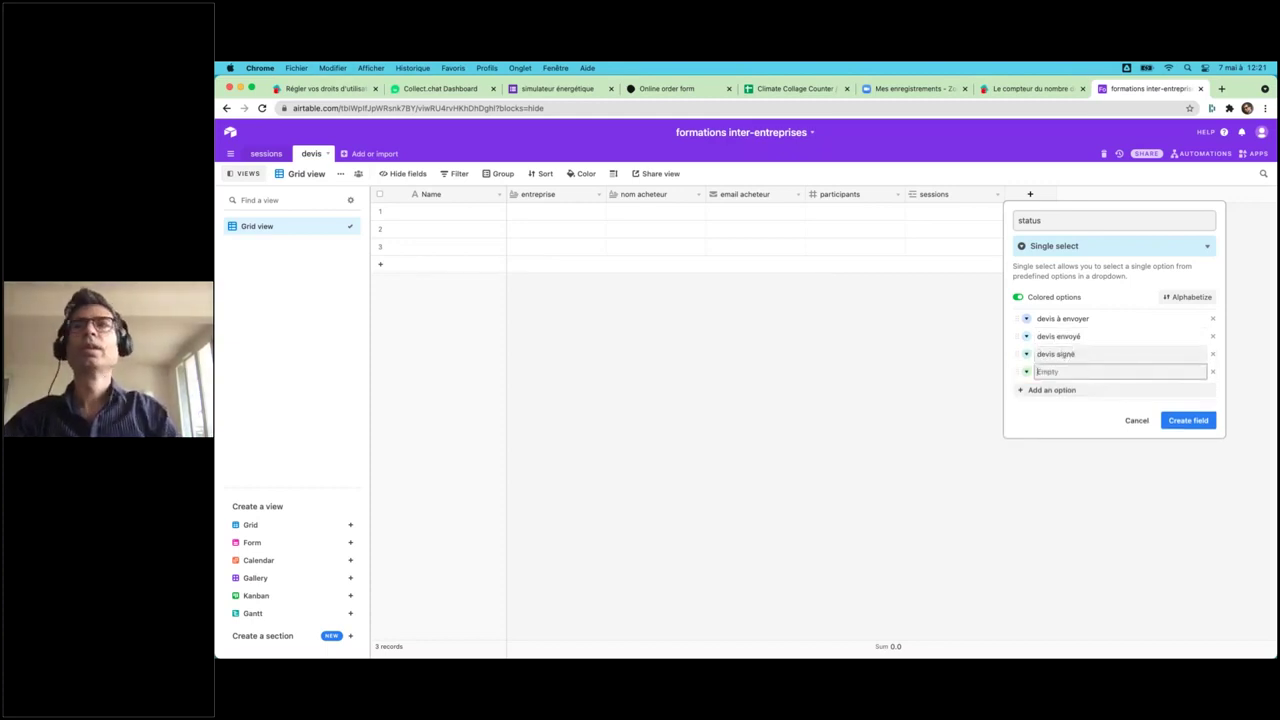
{"action": "left_click", "coordinate": [1190, 422]}
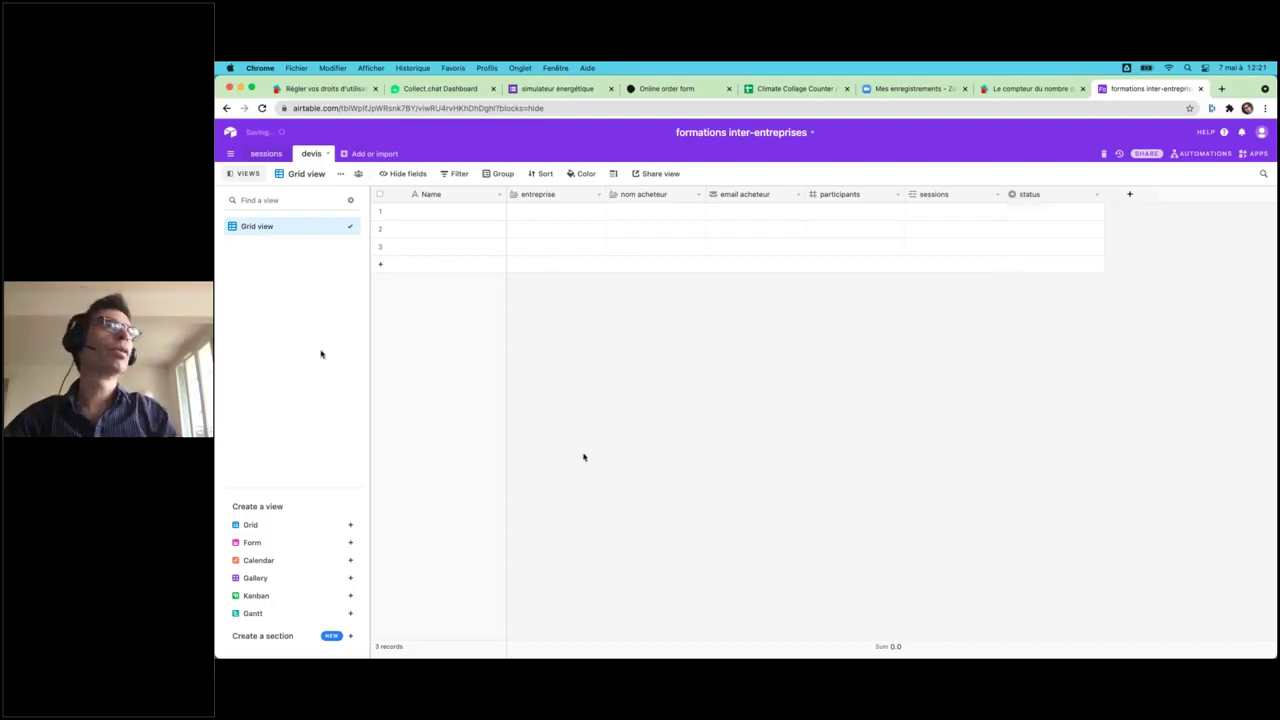
{"action": "left_click", "coordinate": [251, 542]}
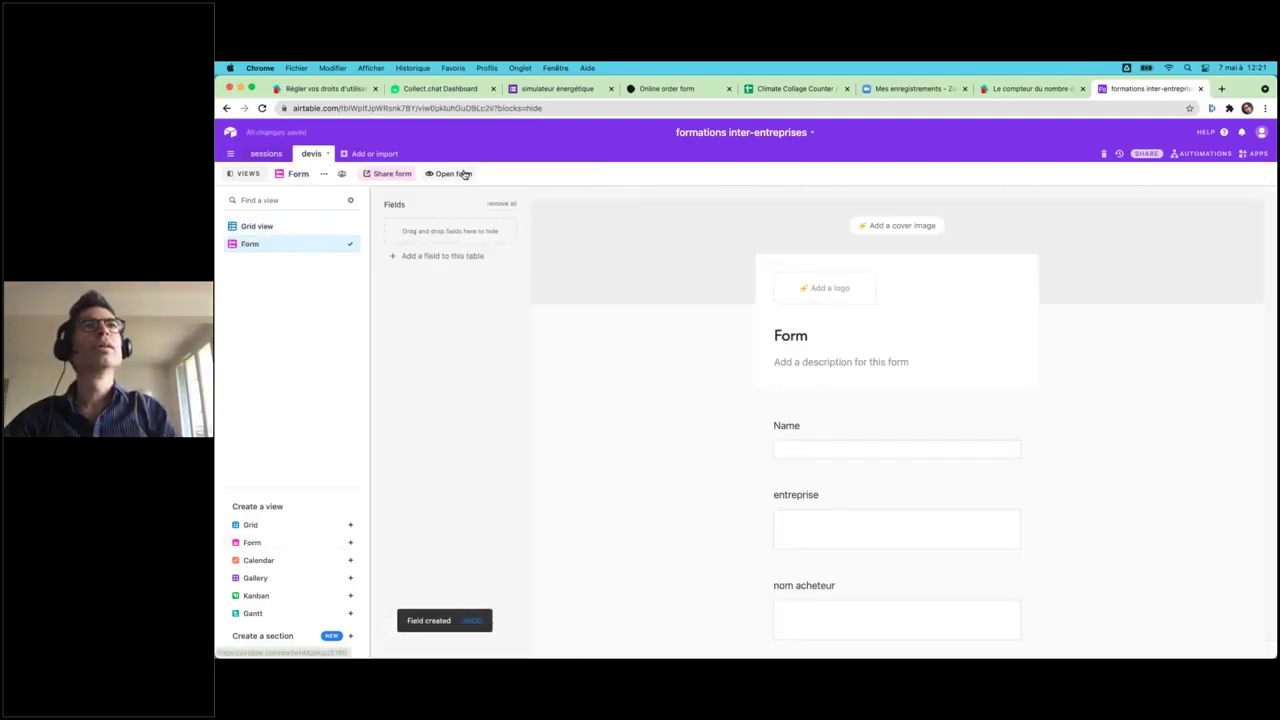
- Preview the devis form, then remove the Name question from it
{"action": "left_click", "coordinate": [464, 174]}
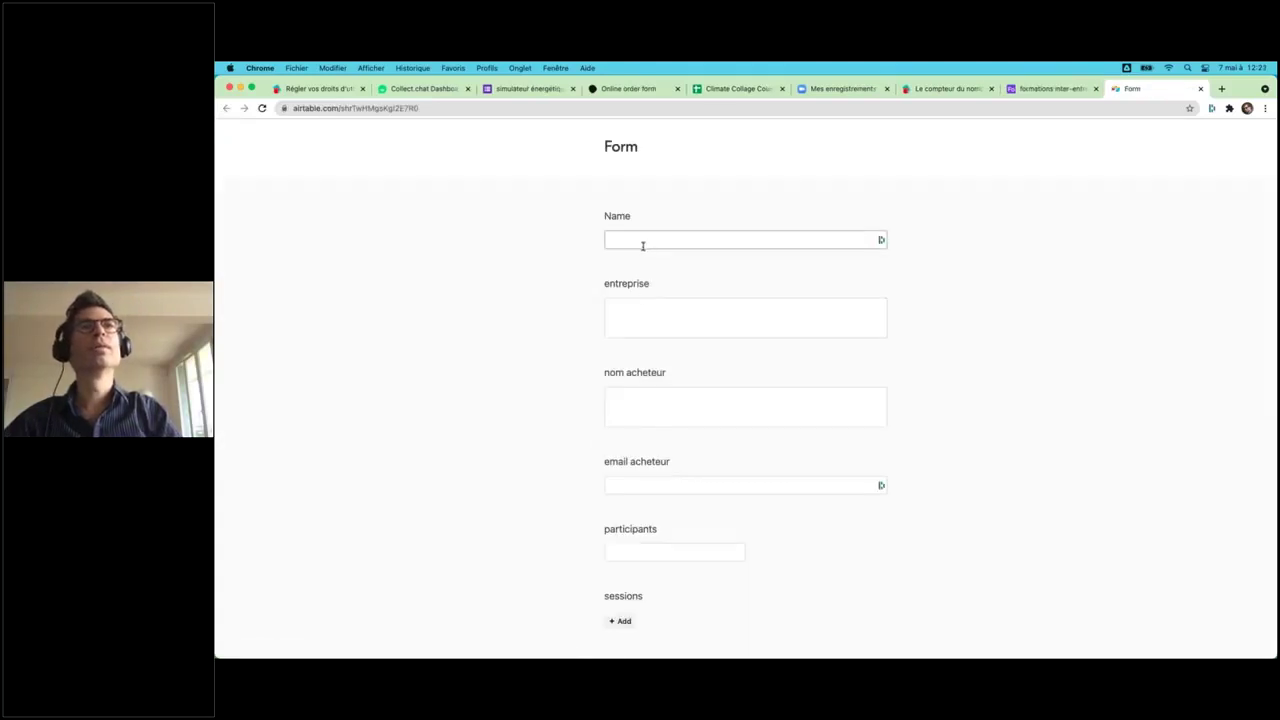
{"action": "left_click", "coordinate": [1201, 89]}
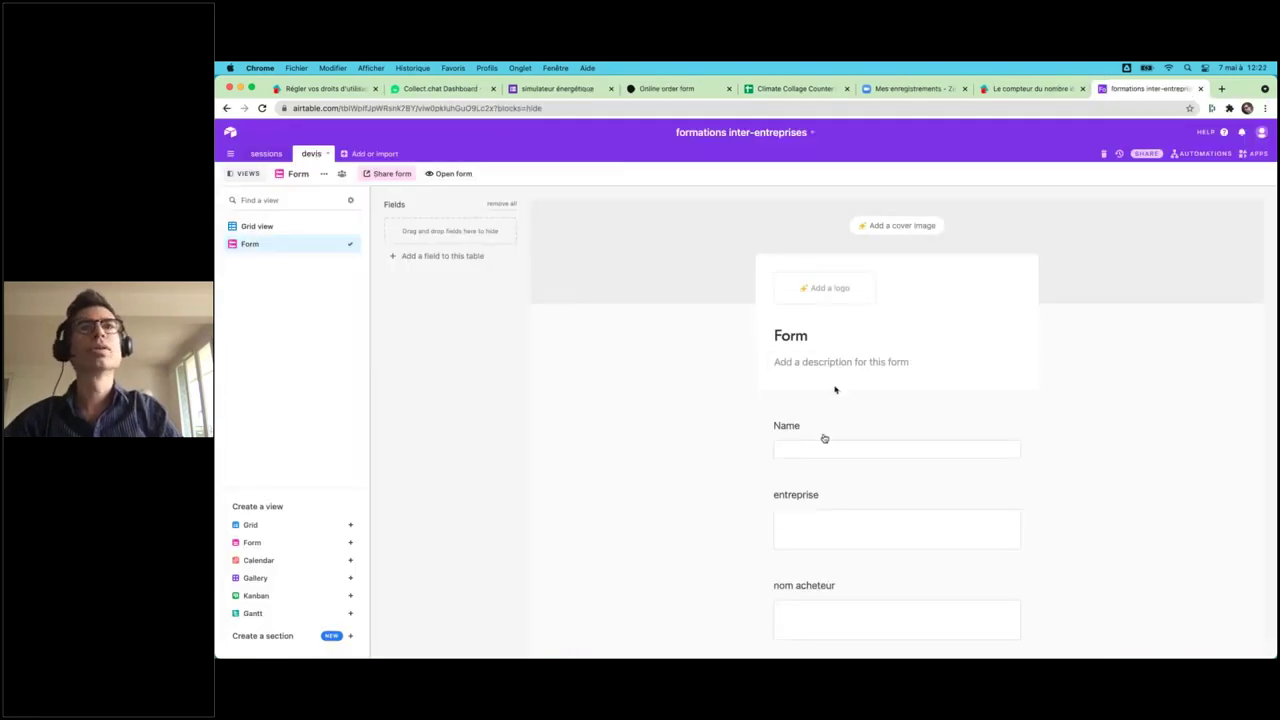
{"action": "left_click", "coordinate": [823, 447]}
{"action": "left_click", "coordinate": [995, 420]}
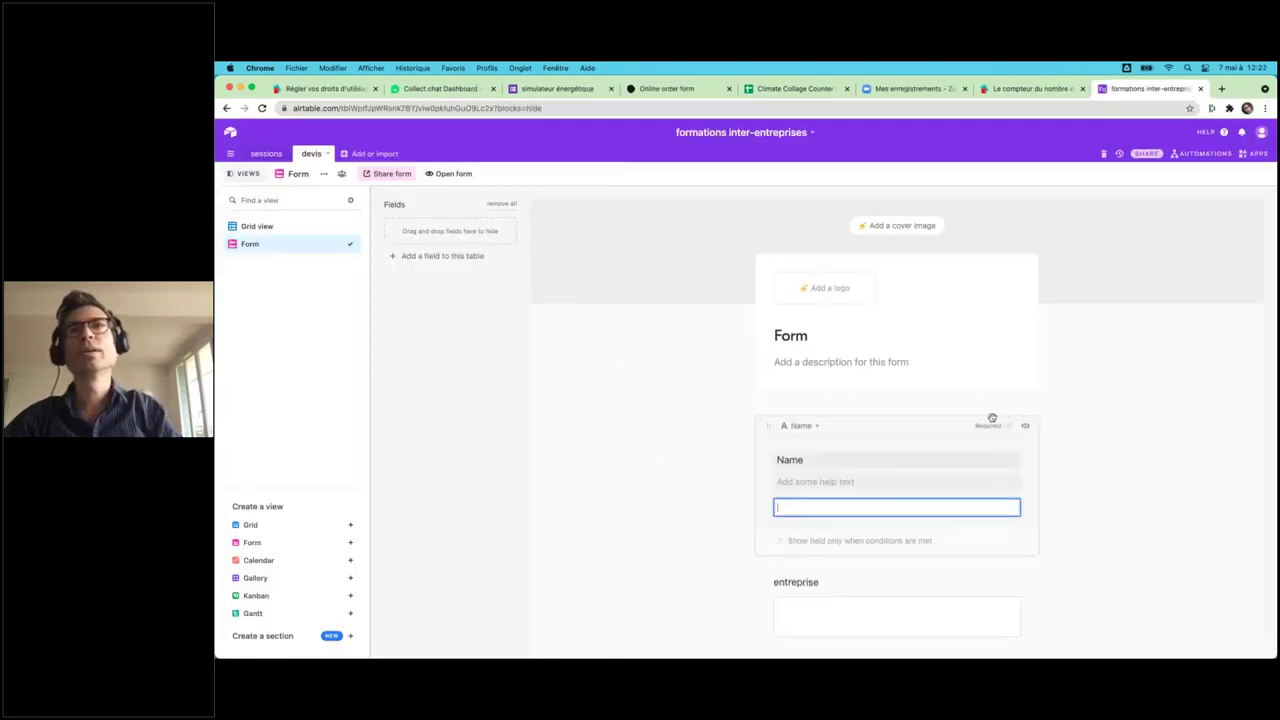
{"action": "left_click", "coordinate": [1026, 427]}
- In Grid view, change the entreprise and nom acheteur fields to Single line text
{"action": "left_click", "coordinate": [268, 226]}
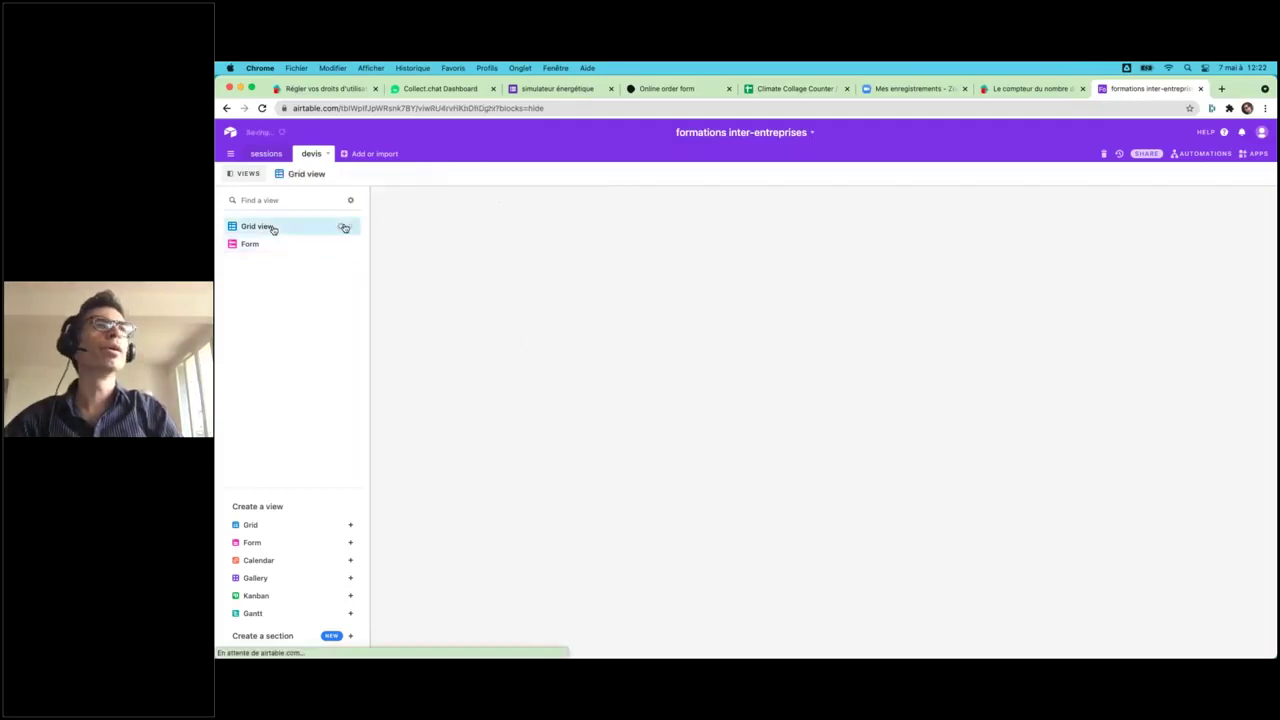
{"action": "left_click", "coordinate": [598, 195]}
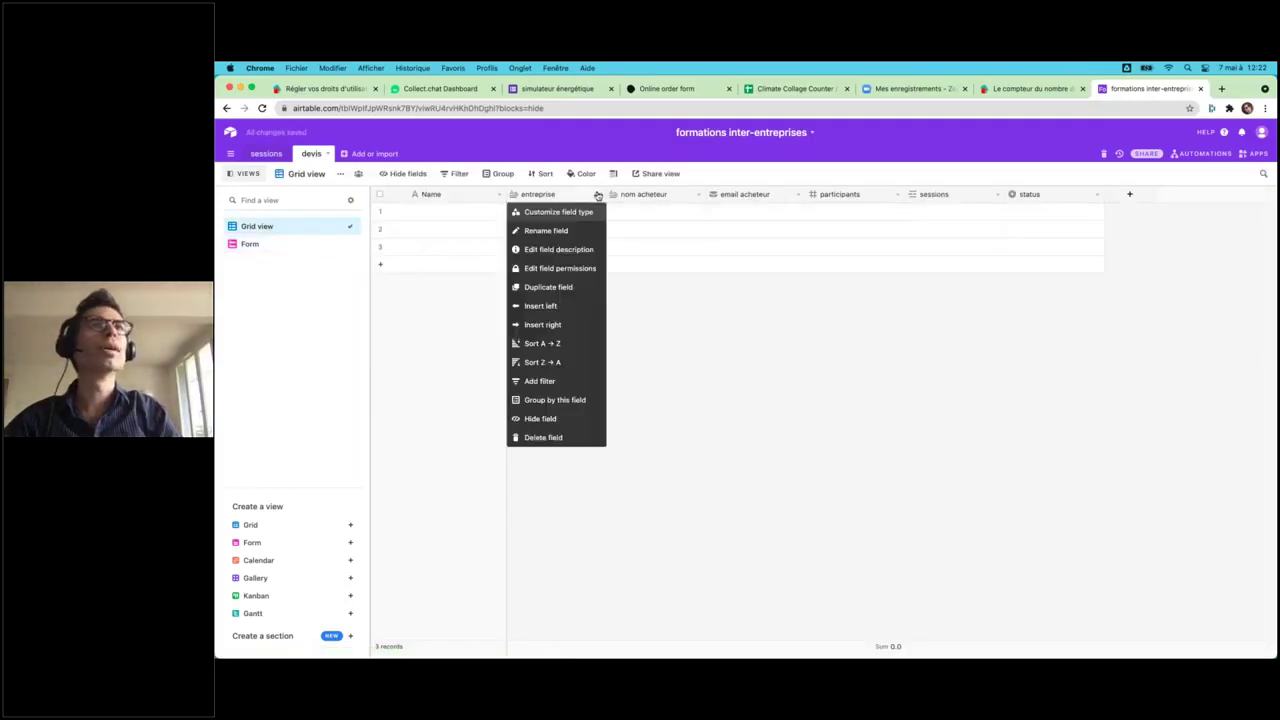
{"action": "left_click", "coordinate": [545, 210]}
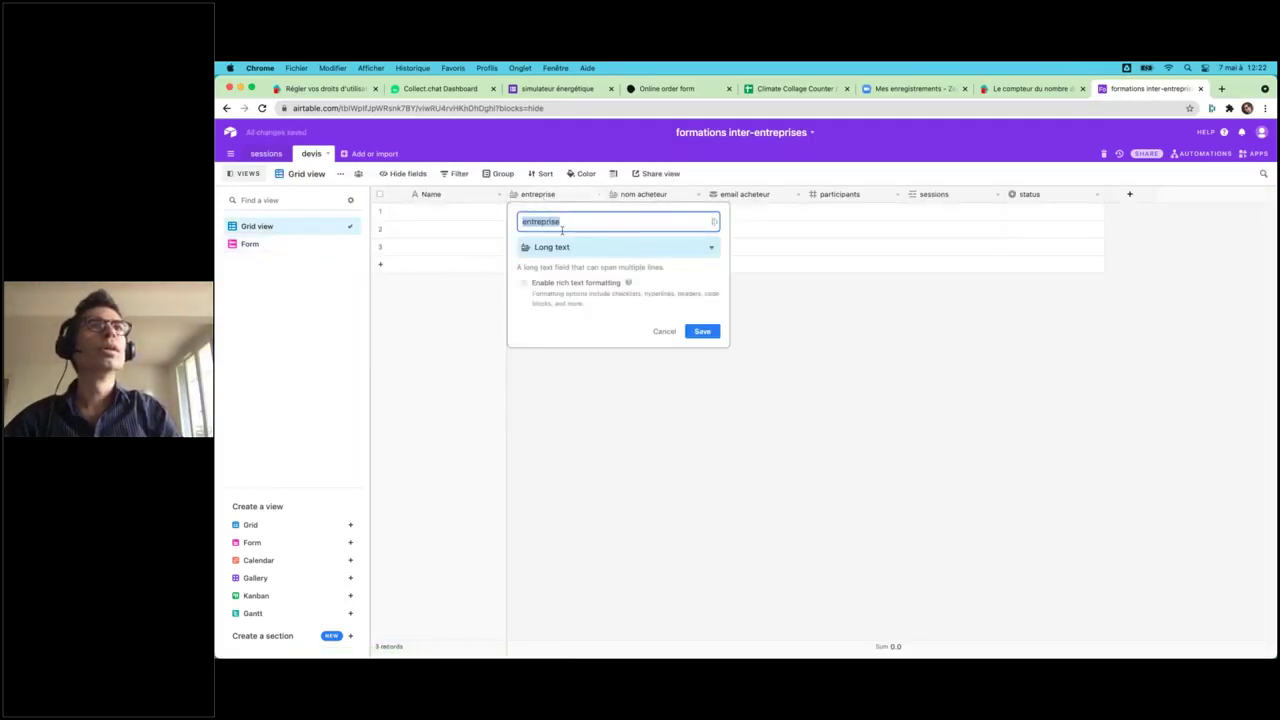
{"action": "left_click", "coordinate": [557, 247]}
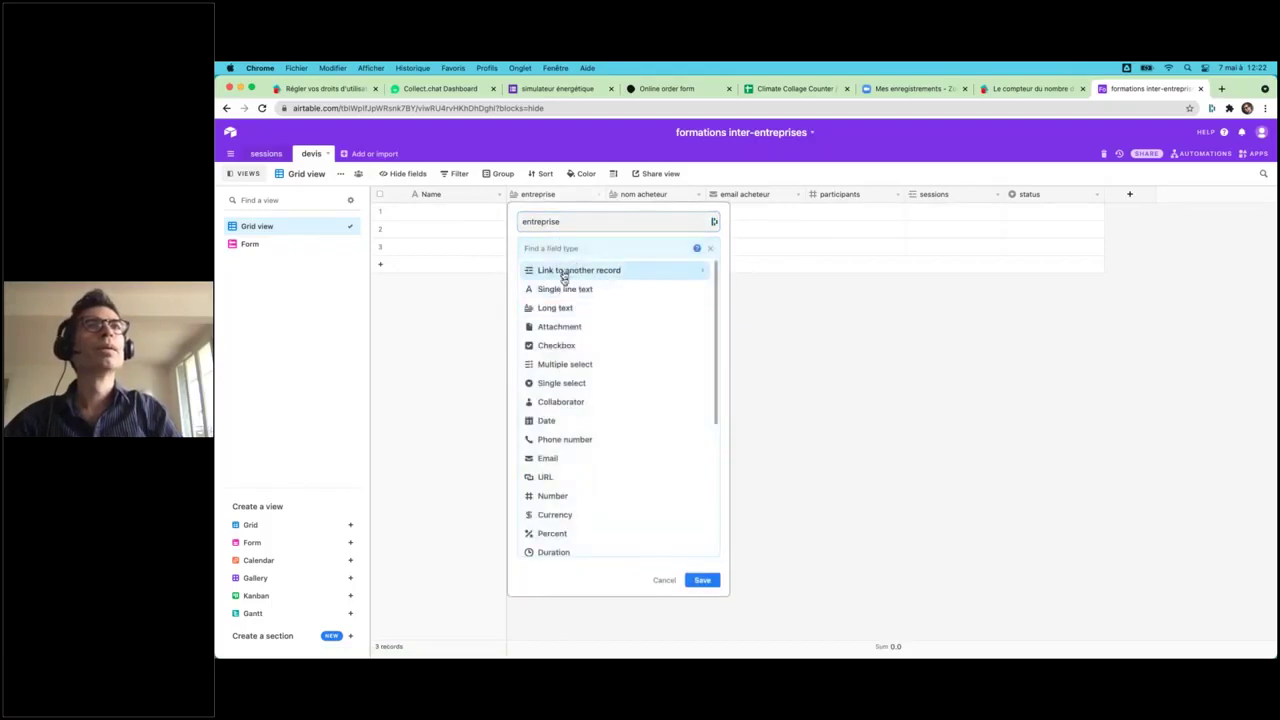
{"action": "left_click", "coordinate": [561, 290]}
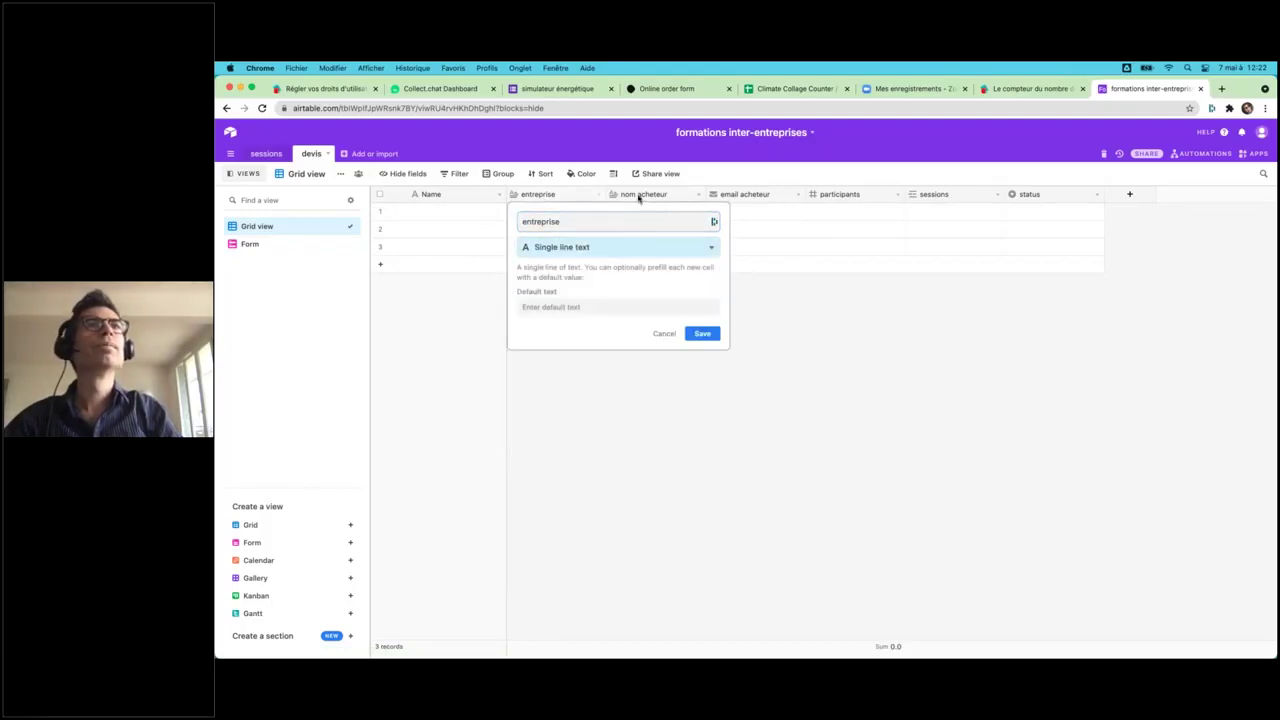
{"action": "left_click", "coordinate": [703, 333]}
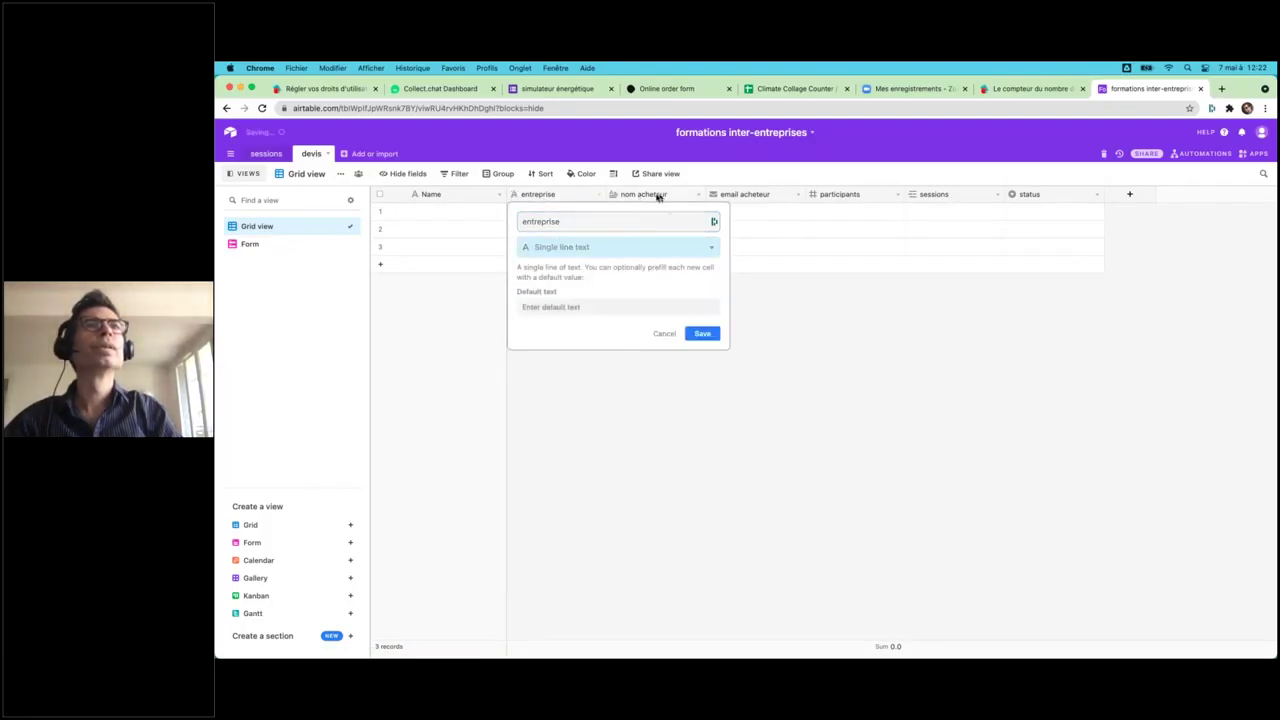
{"action": "double_click", "coordinate": [657, 194]}
{"action": "left_click", "coordinate": [650, 252]}
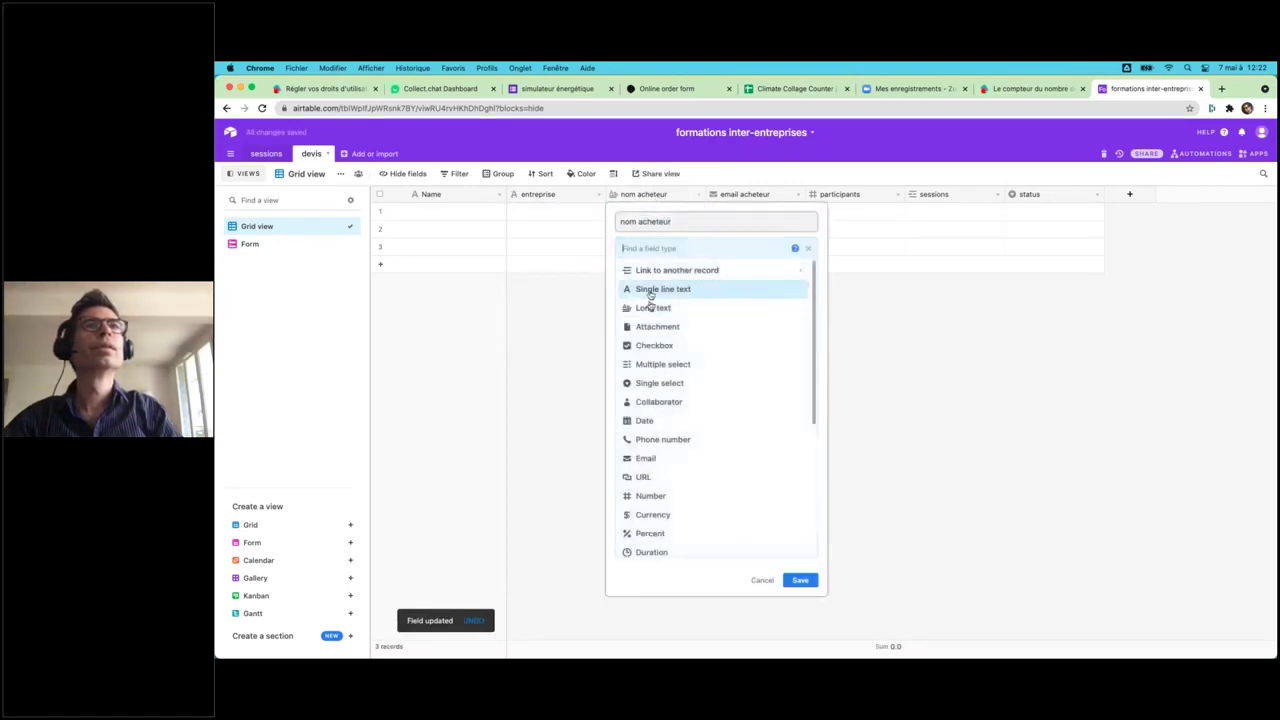
{"action": "left_click", "coordinate": [648, 291]}
{"action": "left_click", "coordinate": [800, 335]}
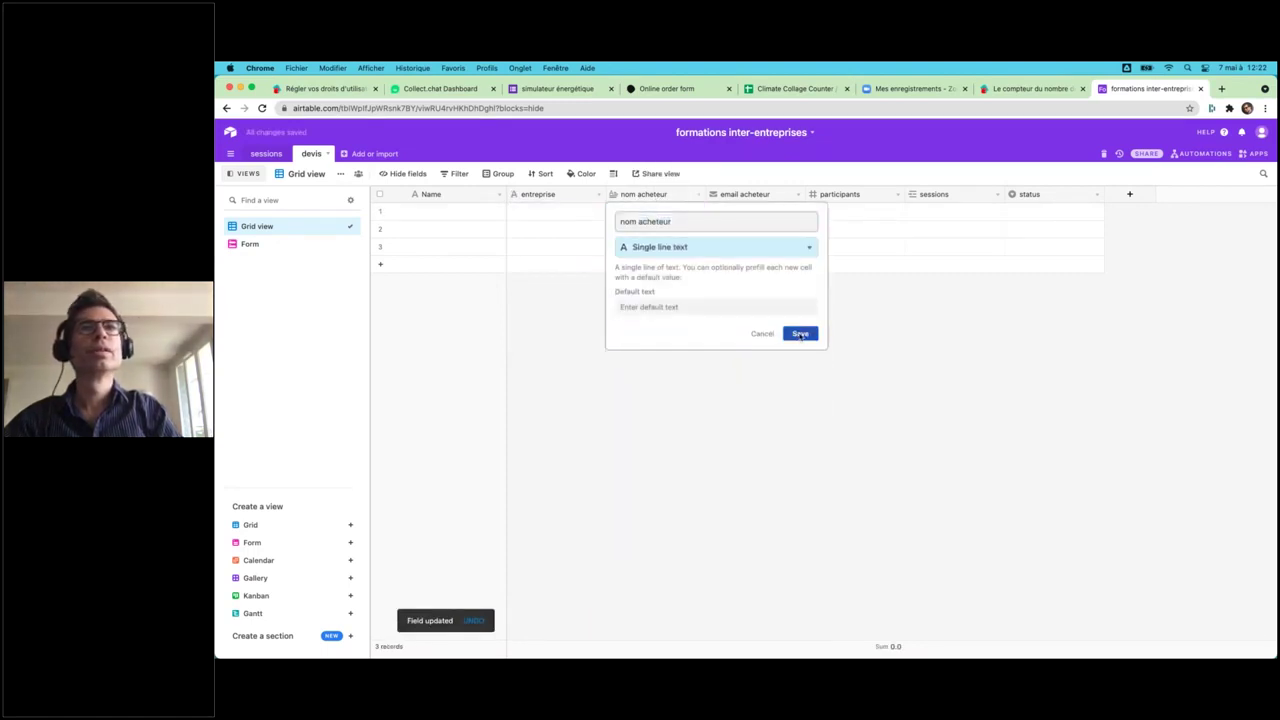
- Open the public devis form and enter entreprise EDF, the buyer's name and e-mail
{"action": "left_click", "coordinate": [264, 247]}
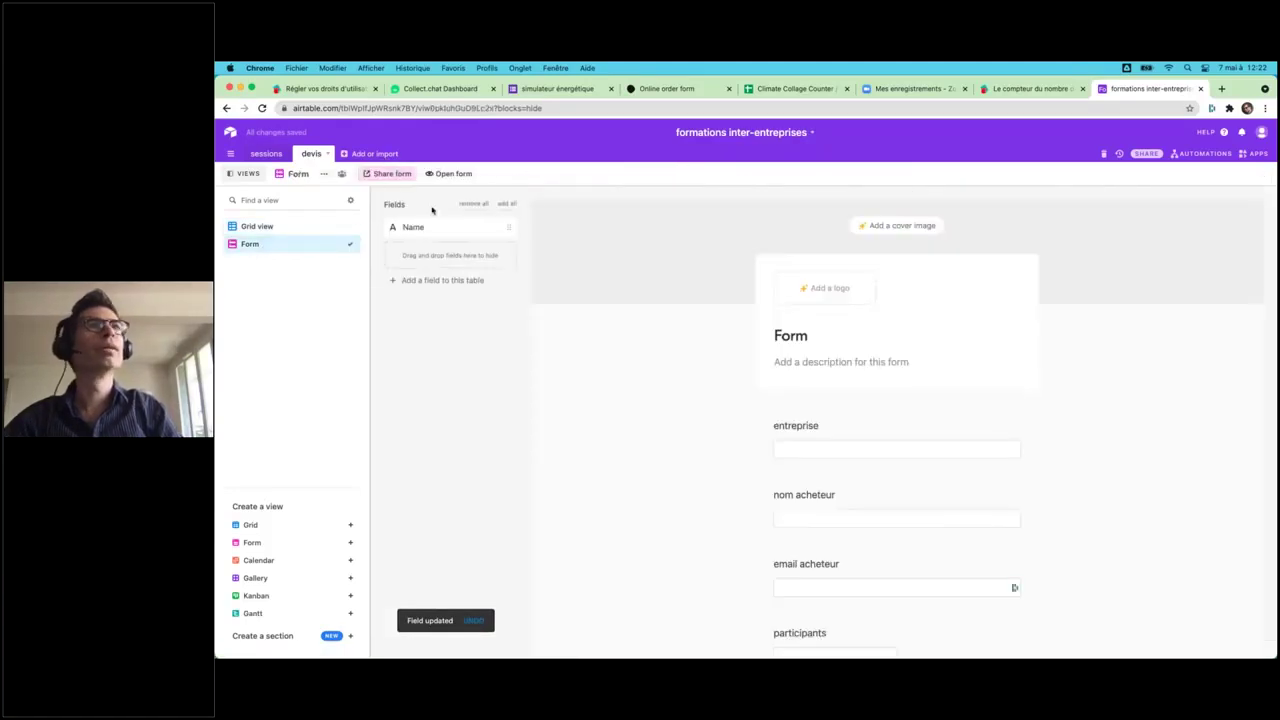
{"action": "left_click", "coordinate": [449, 175]}
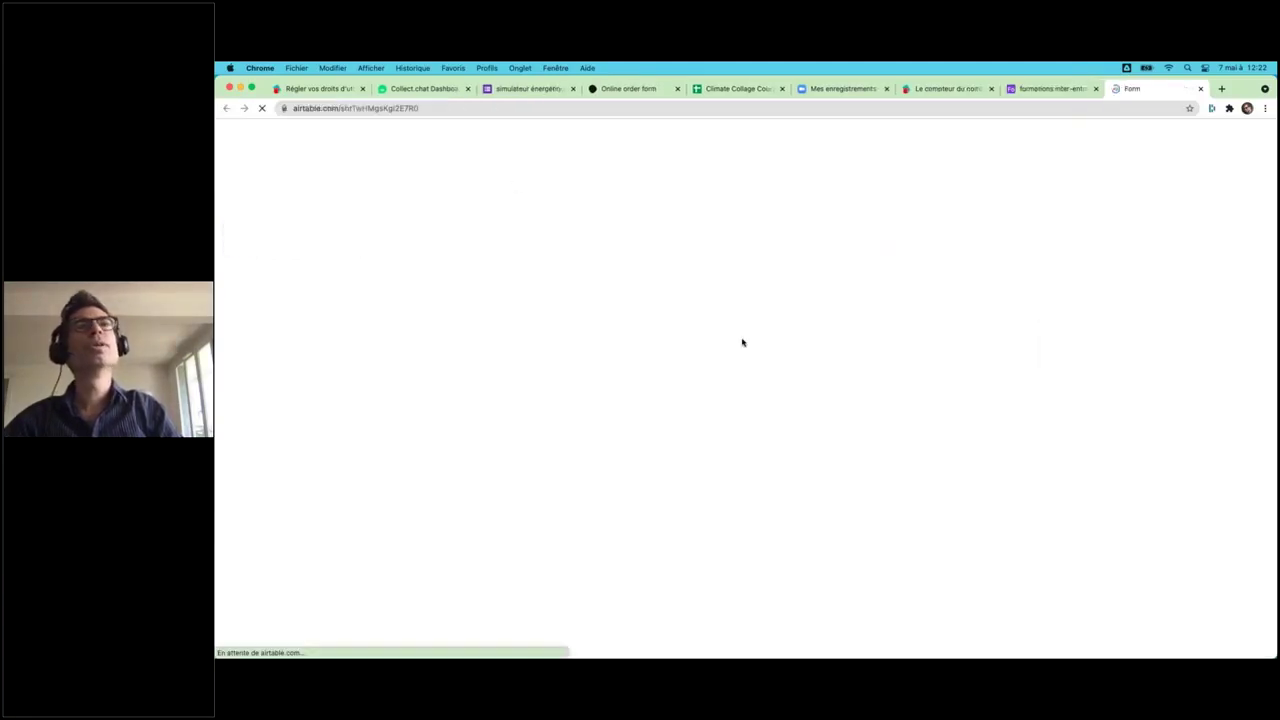
{"action": "left_click", "coordinate": [648, 238]}
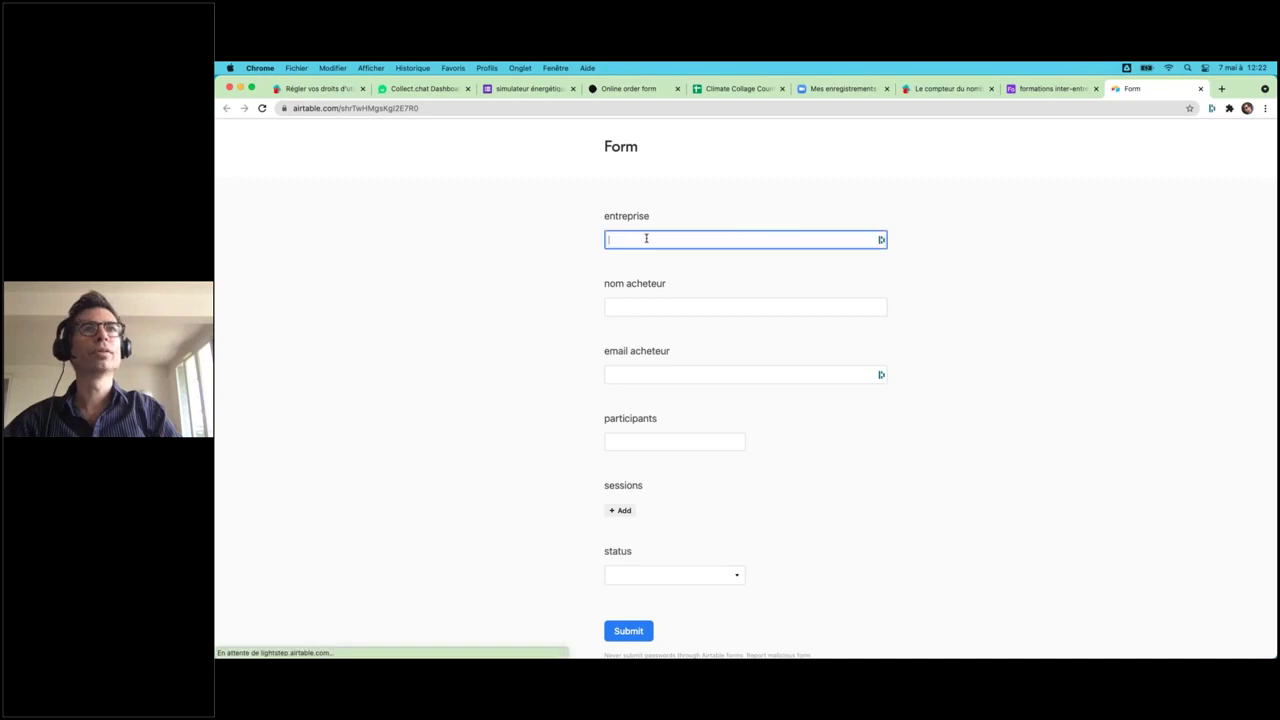
{"action": "type", "text": "EDF"}
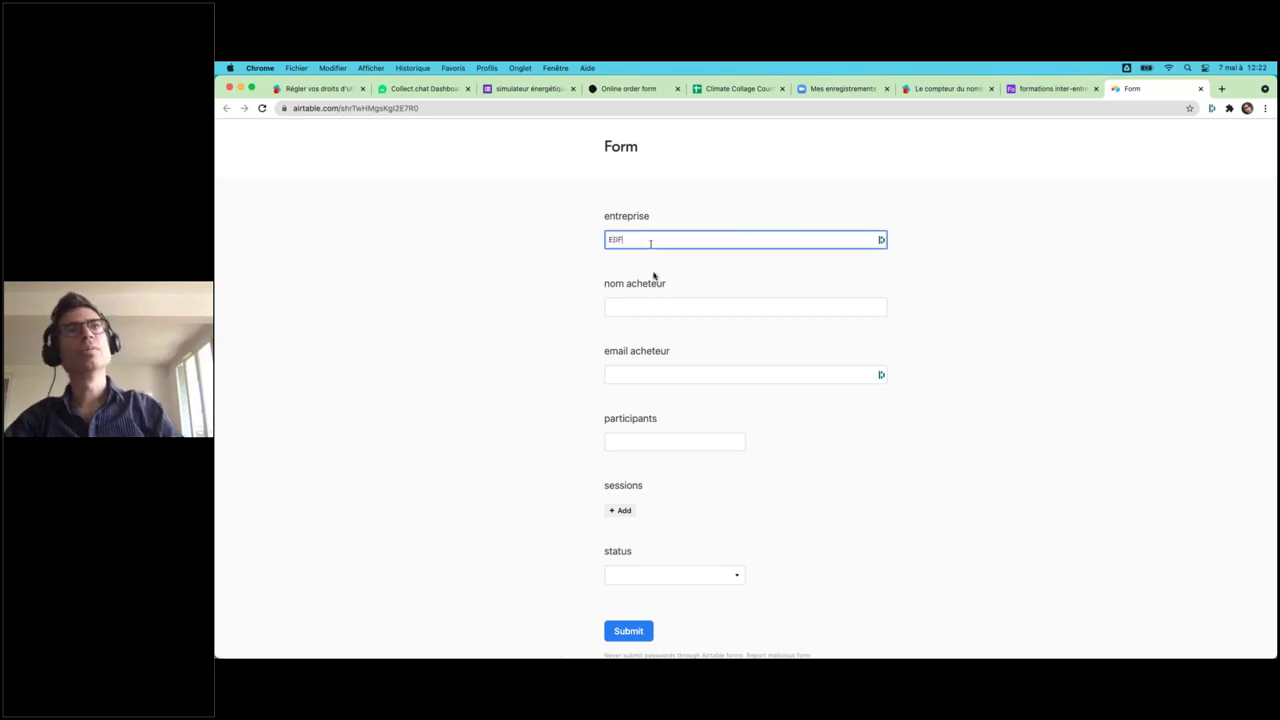
{"action": "left_click", "coordinate": [659, 306]}
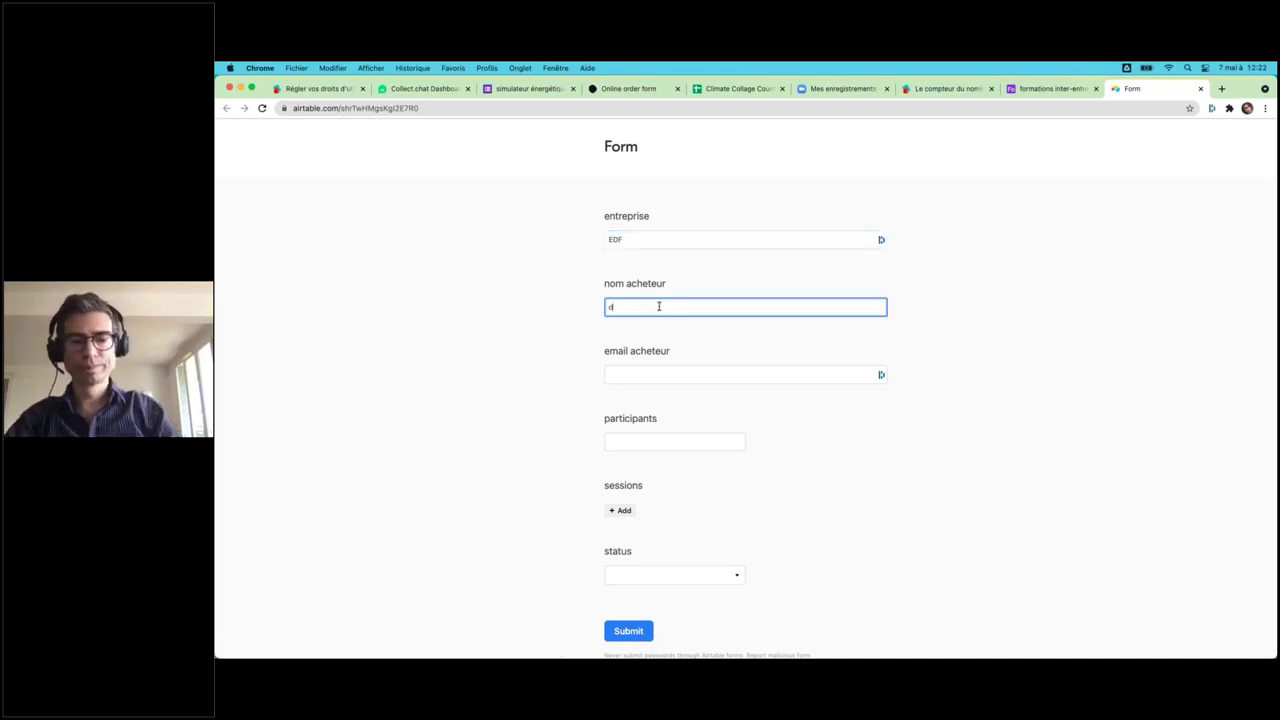
{"action": "type", "text": "dupont"}
{"action": "key", "text": "Tab"}
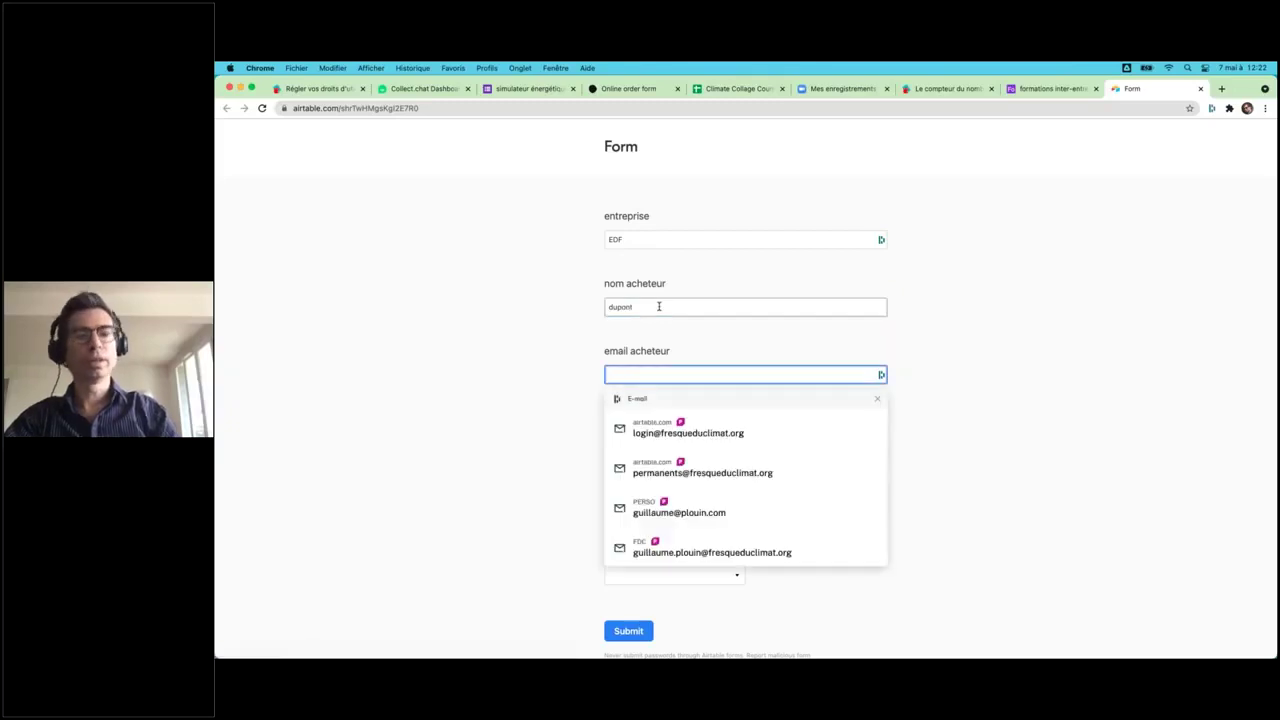
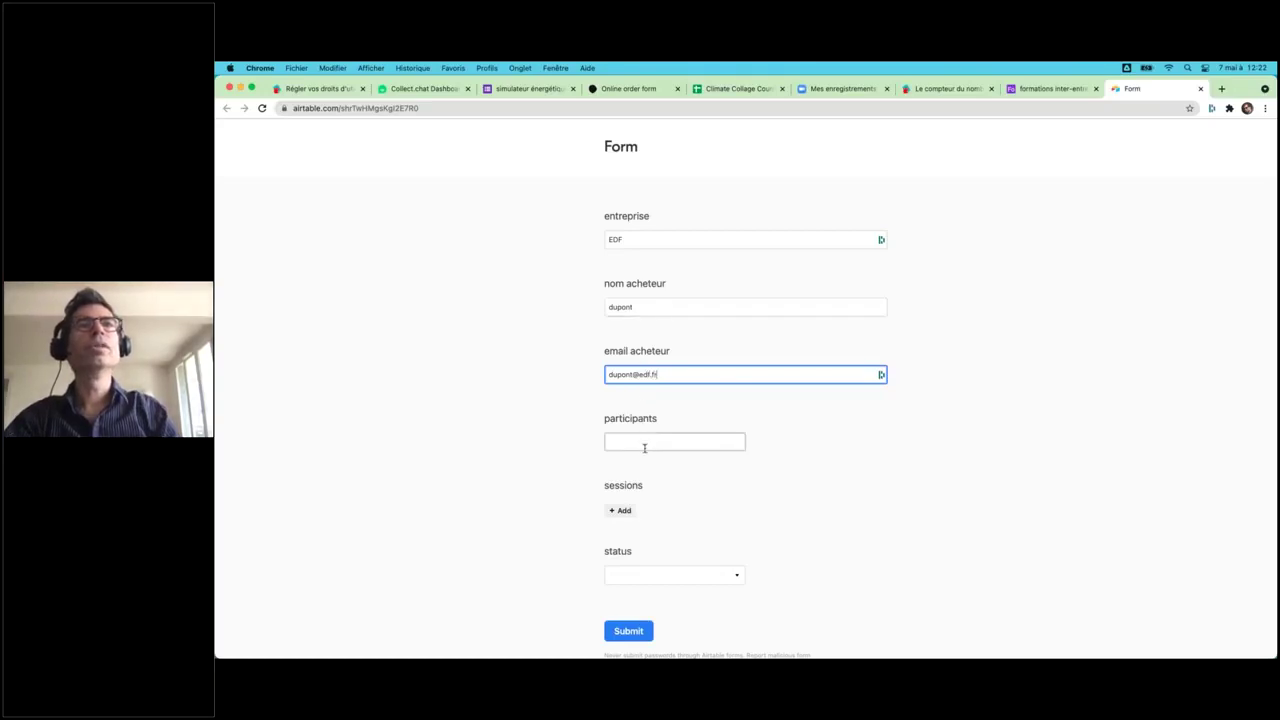
- Enter 2 participants, link the 10 May 2021 session, and submit the form
{"action": "left_click", "coordinate": [644, 448]}
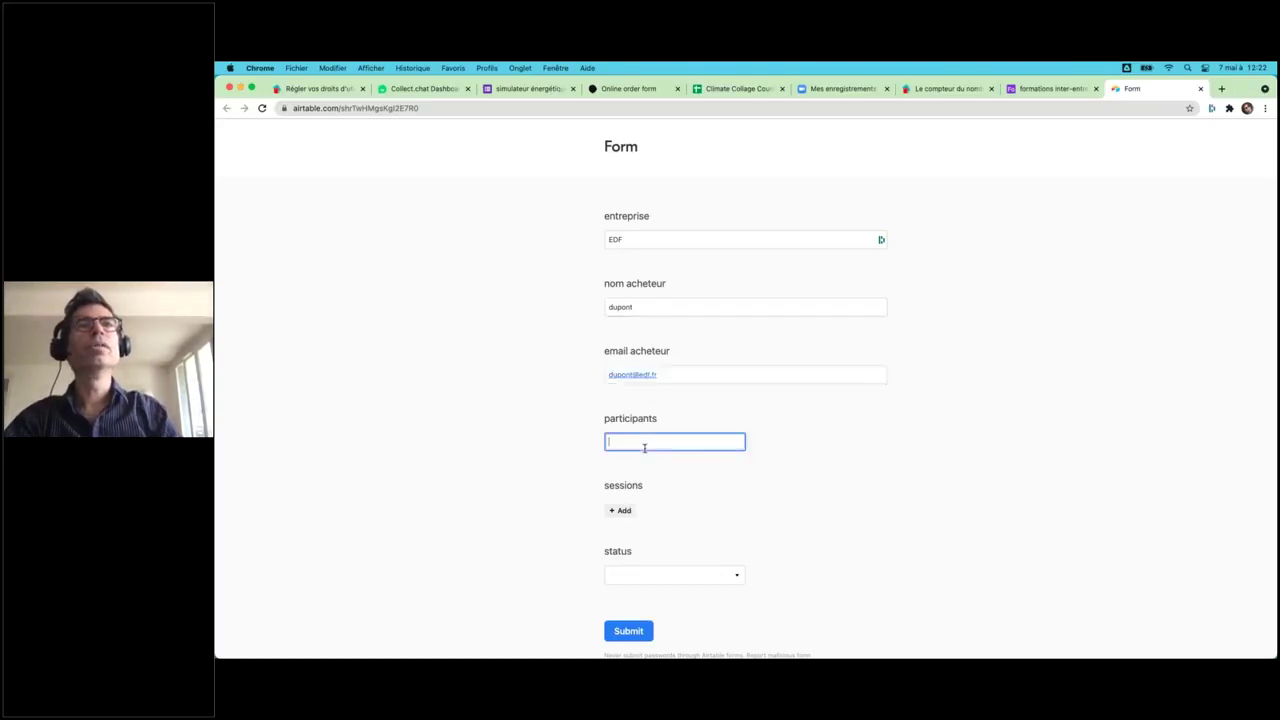
{"action": "type", "text": "2"}
{"action": "left_click", "coordinate": [621, 512]}
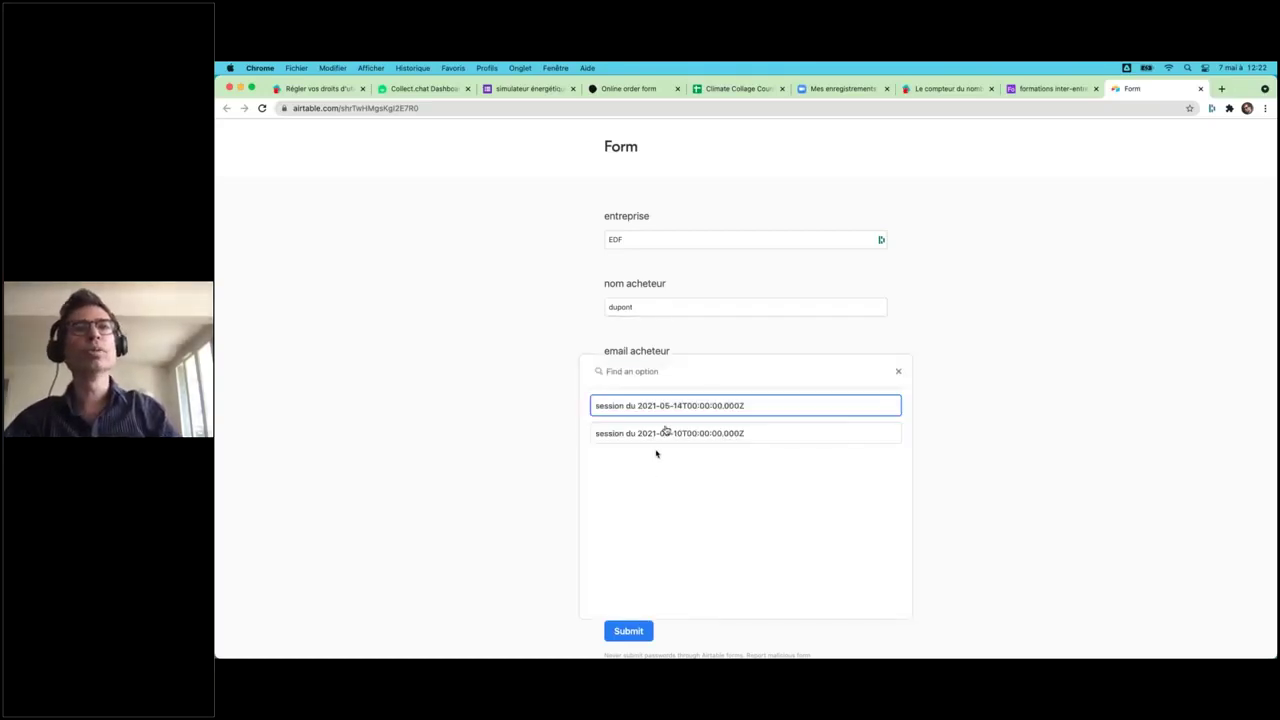
{"action": "left_click", "coordinate": [663, 437]}
{"action": "scroll", "coordinate": [490, 558], "scroll_direction": "down", "scroll_amount": 3}
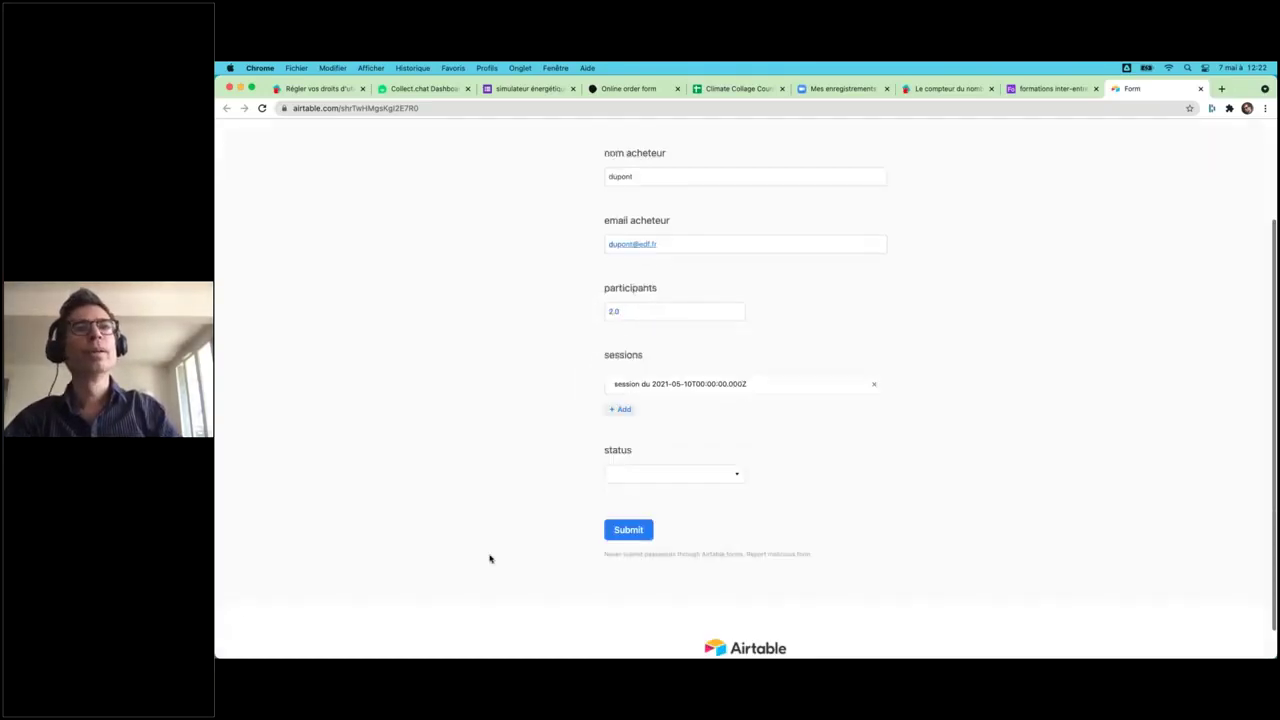
{"action": "left_click", "coordinate": [628, 512]}
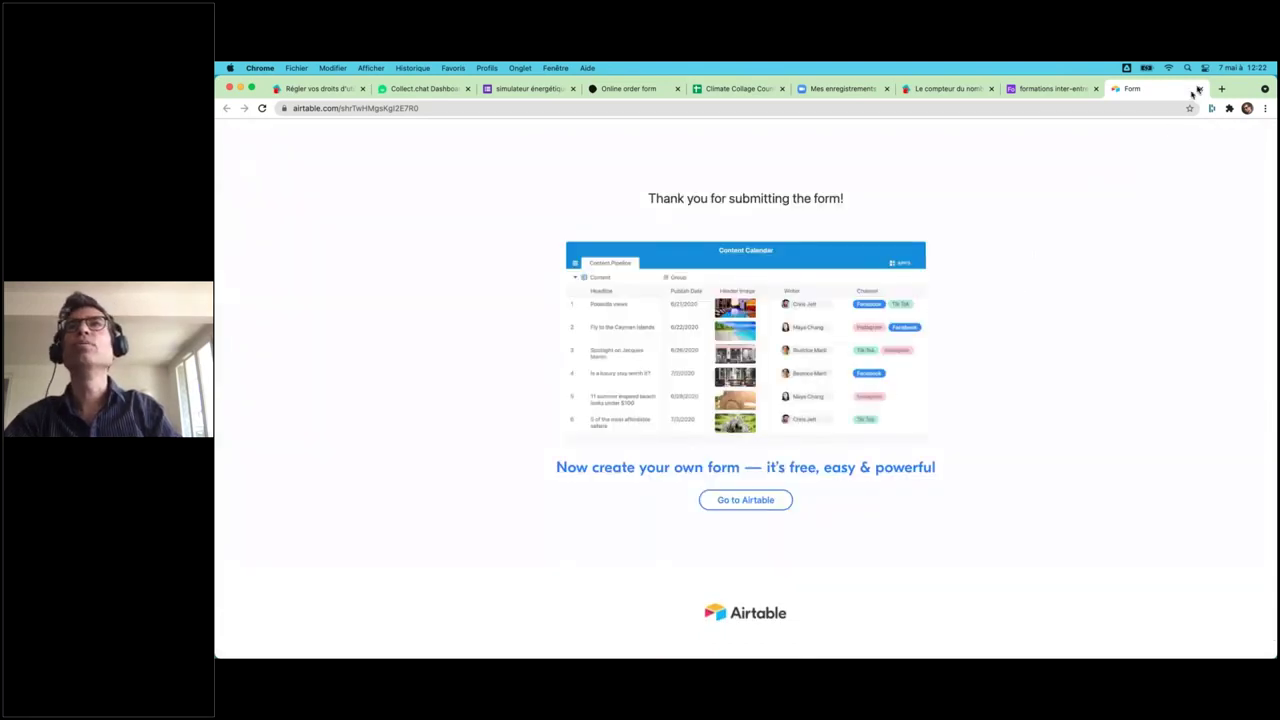
{"action": "key", "text": "super+w"}
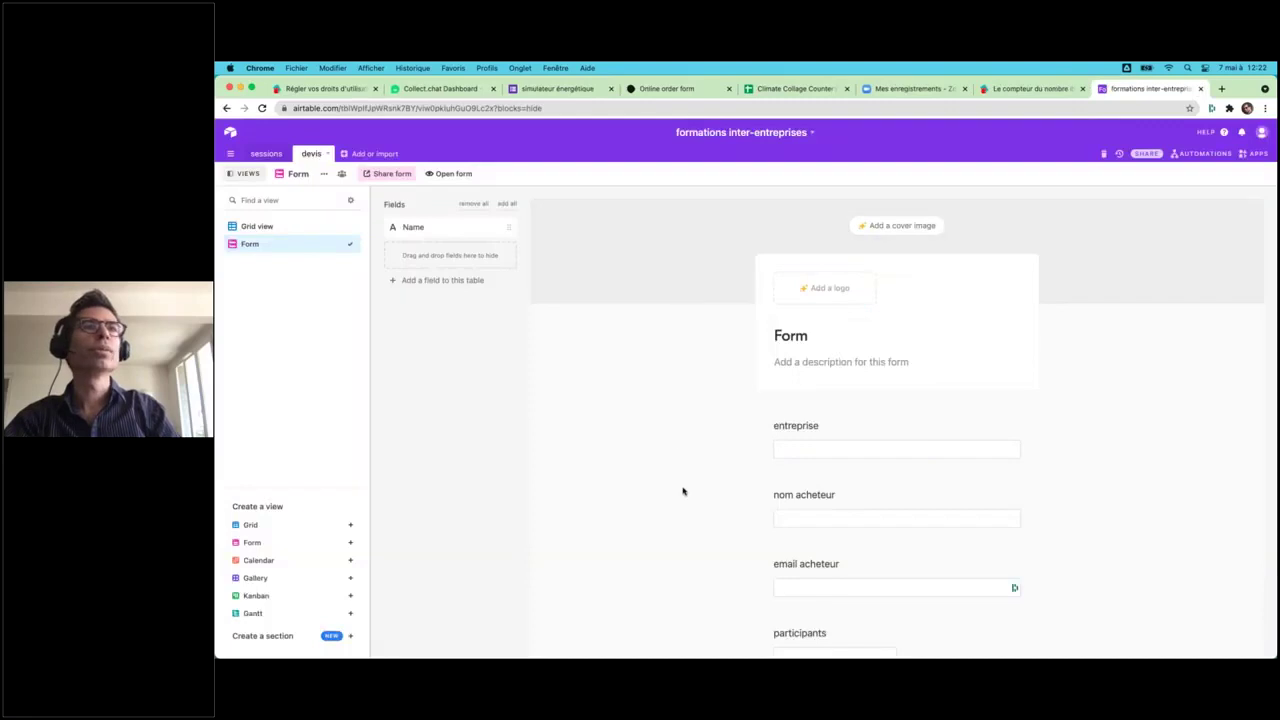
- Remove the status field from the devis form
{"action": "scroll", "coordinate": [690, 486], "scroll_direction": "down", "scroll_amount": 10}
{"action": "left_click", "coordinate": [984, 322]}
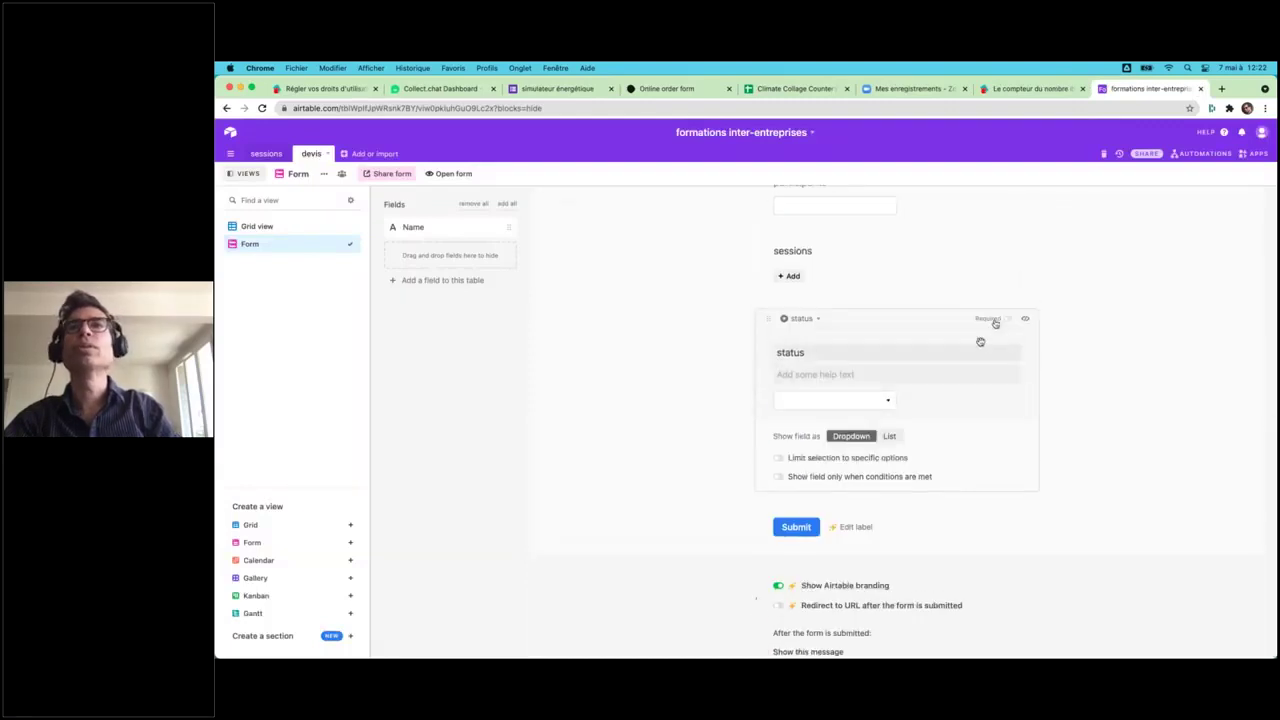
{"action": "left_click", "coordinate": [1021, 320]}
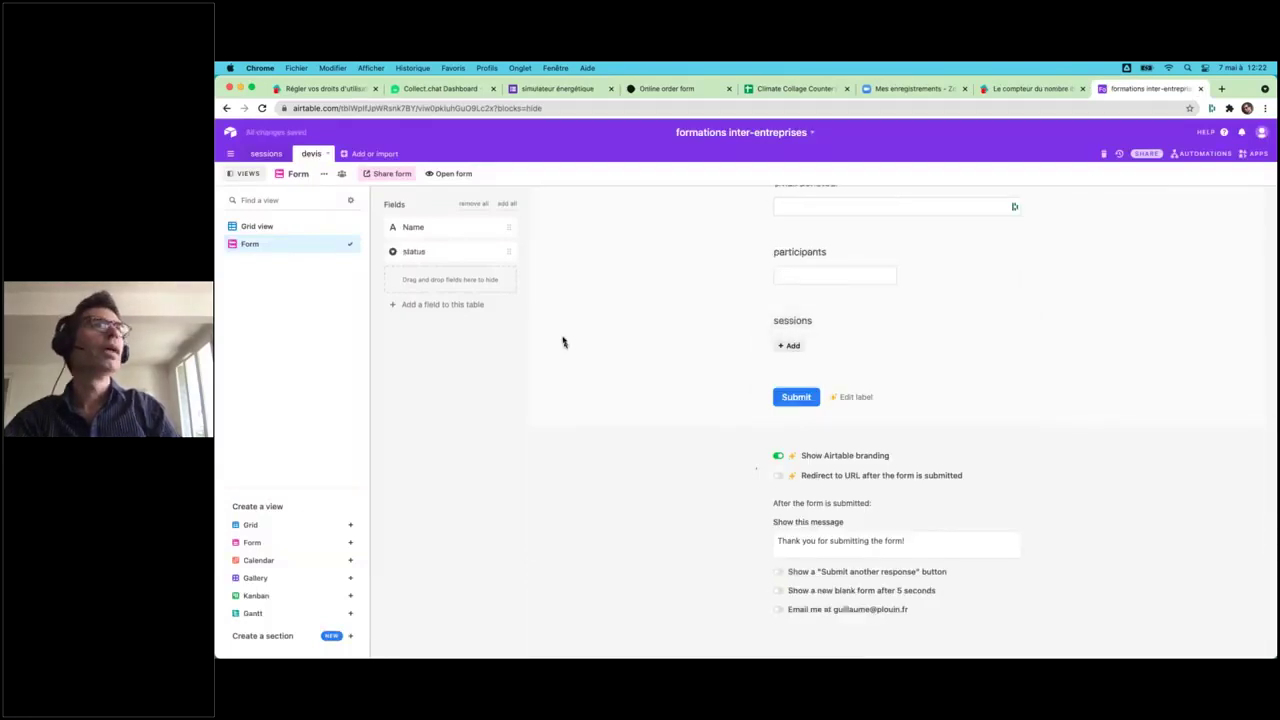
- Delete the three empty records in the devis grid
{"action": "left_click", "coordinate": [272, 227]}
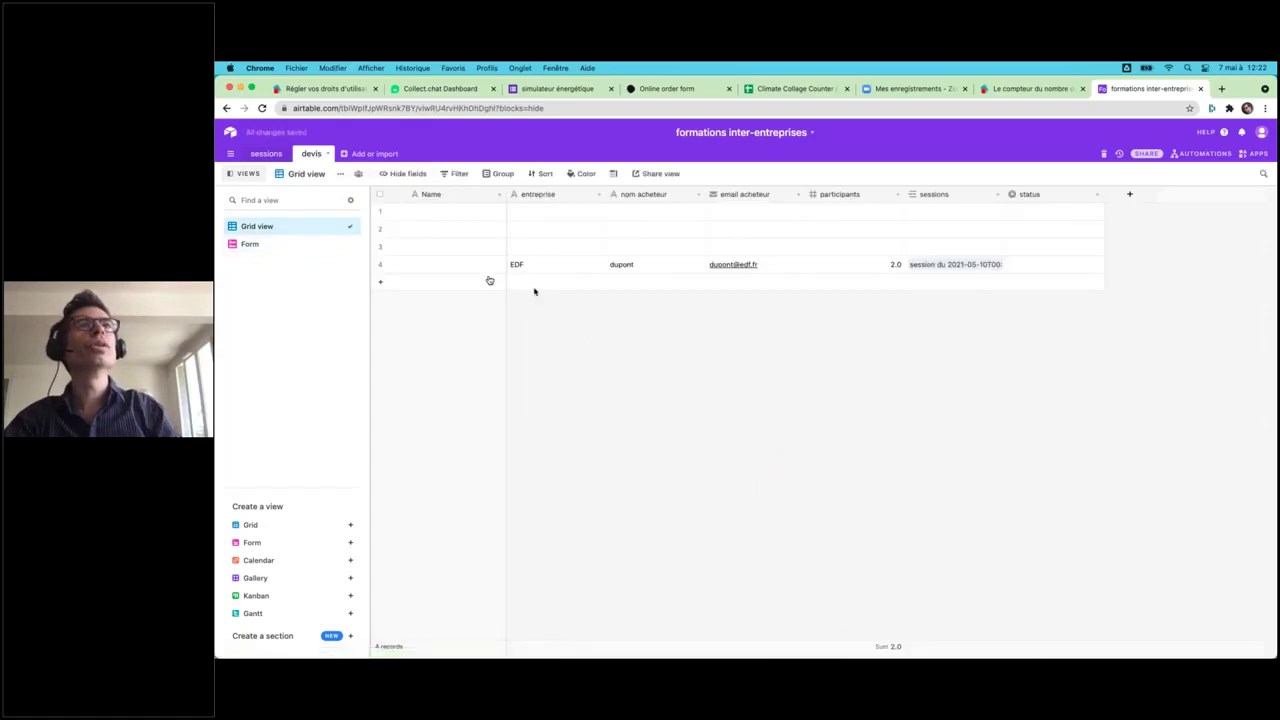
{"action": "left_click", "coordinate": [450, 214]}
{"action": "left_click", "coordinate": [456, 253], "text": "shift"}
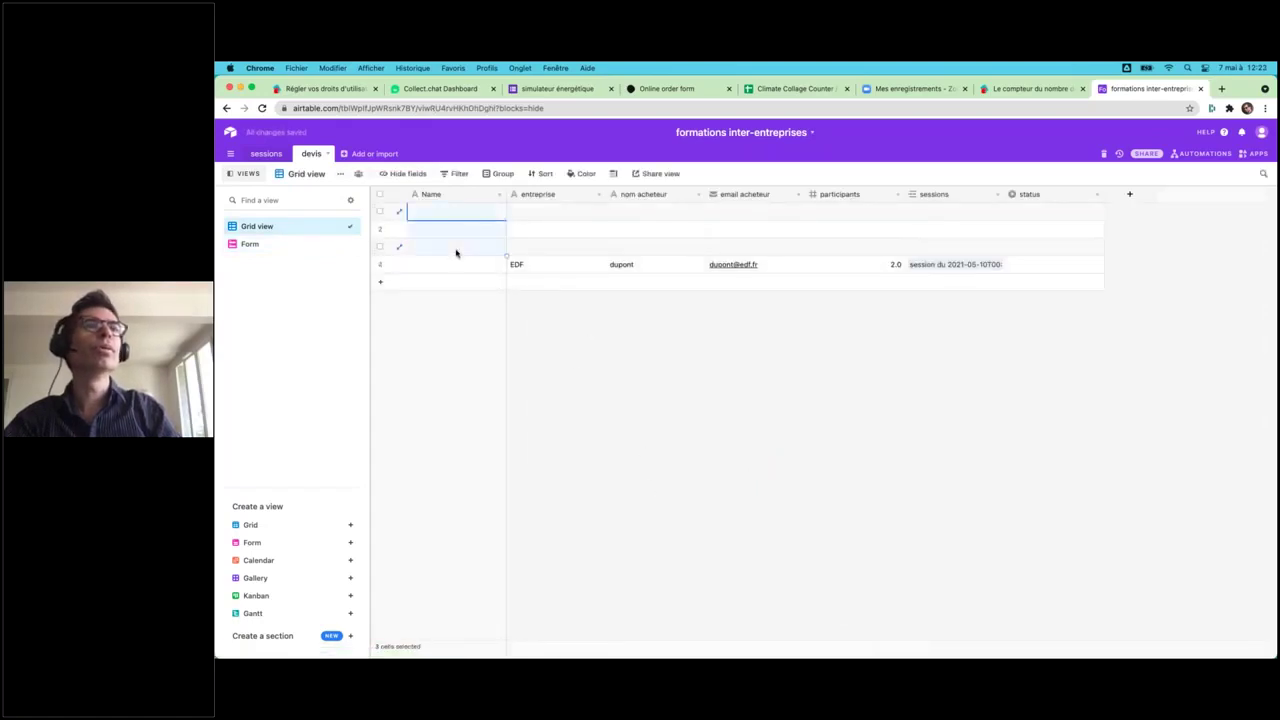
{"action": "right_click", "coordinate": [456, 253]}
{"action": "left_click", "coordinate": [502, 278]}
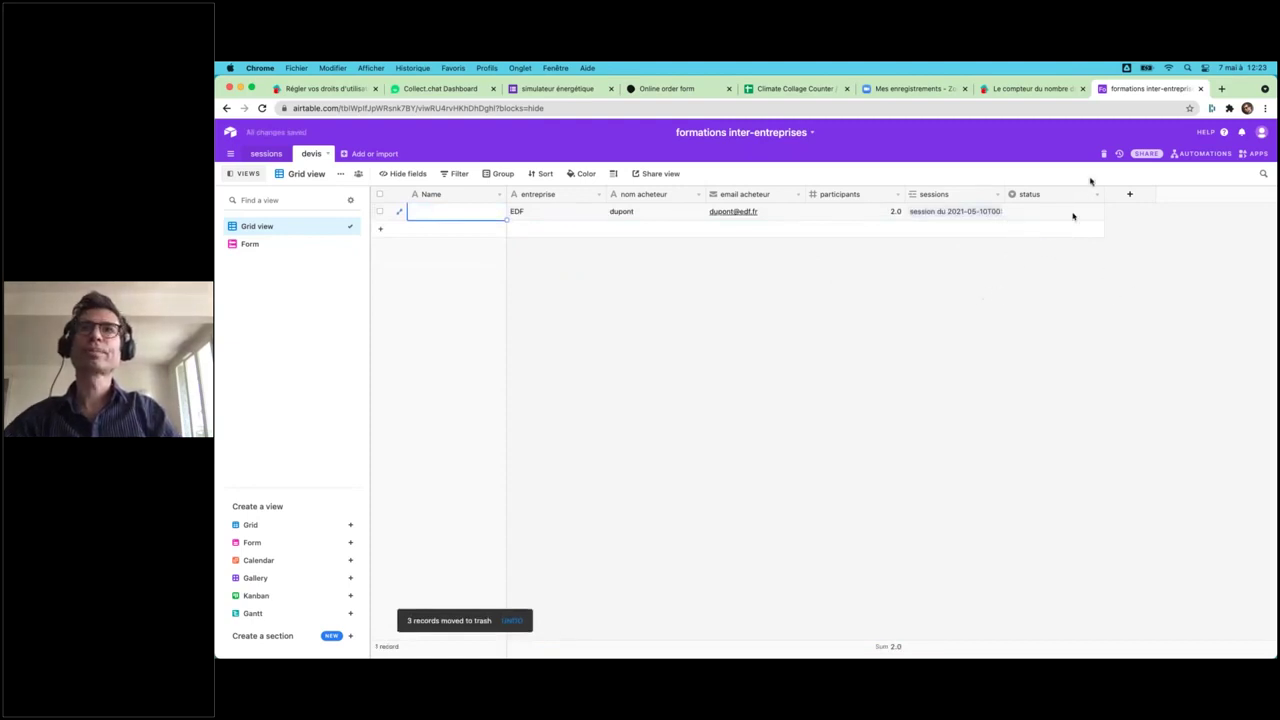
- Set the EDF record's status to 'devis signé'
{"action": "left_click", "coordinate": [1079, 217]}
{"action": "left_click", "coordinate": [1096, 212]}
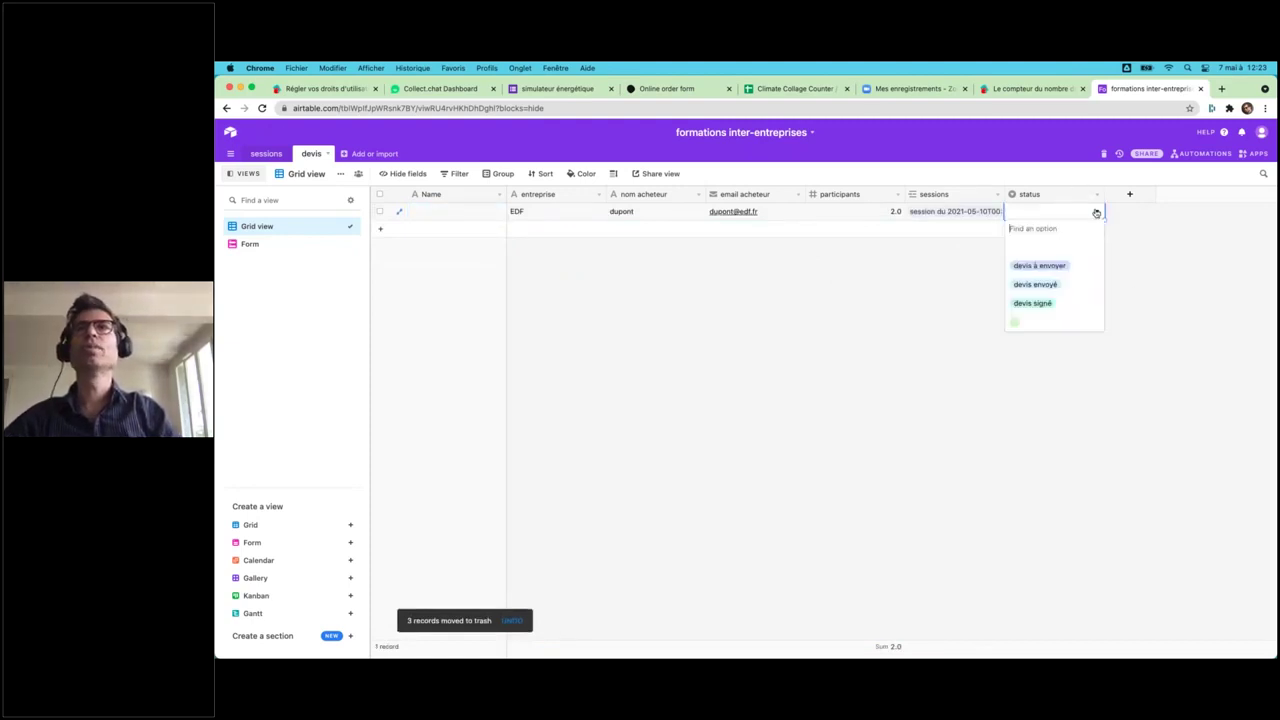
{"action": "left_click", "coordinate": [1062, 272]}
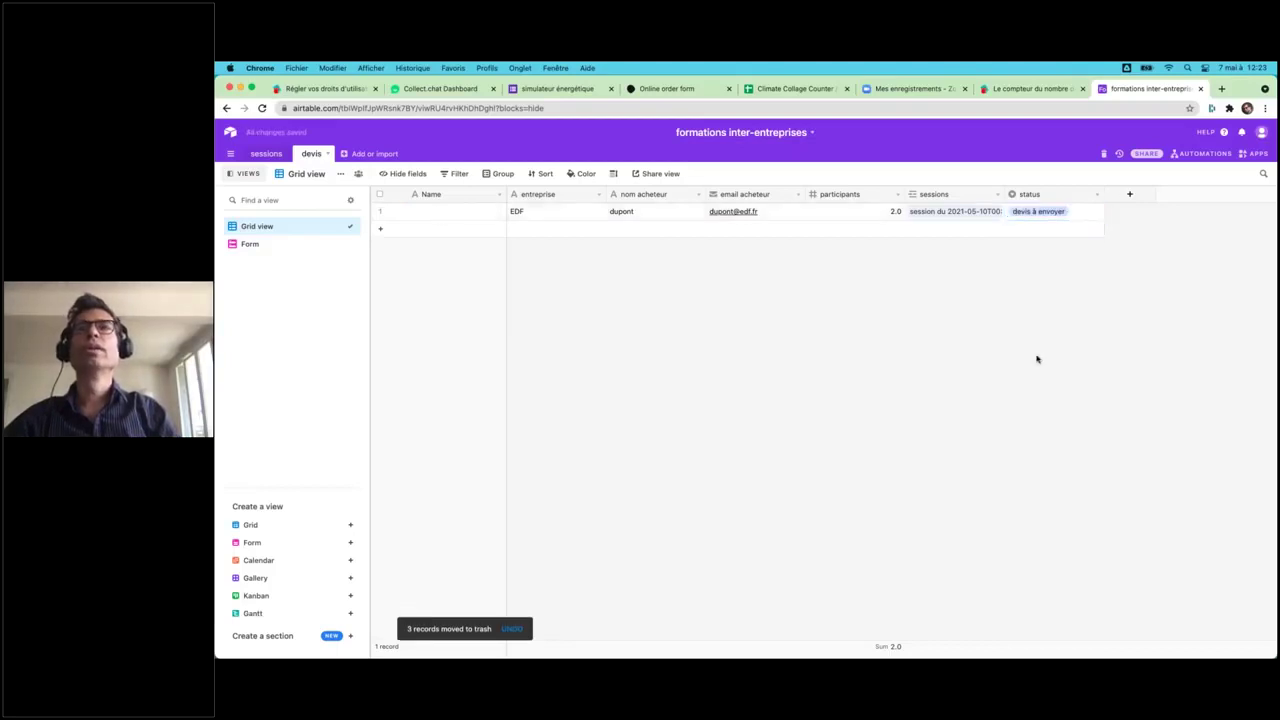
{"action": "left_click", "coordinate": [1081, 212]}
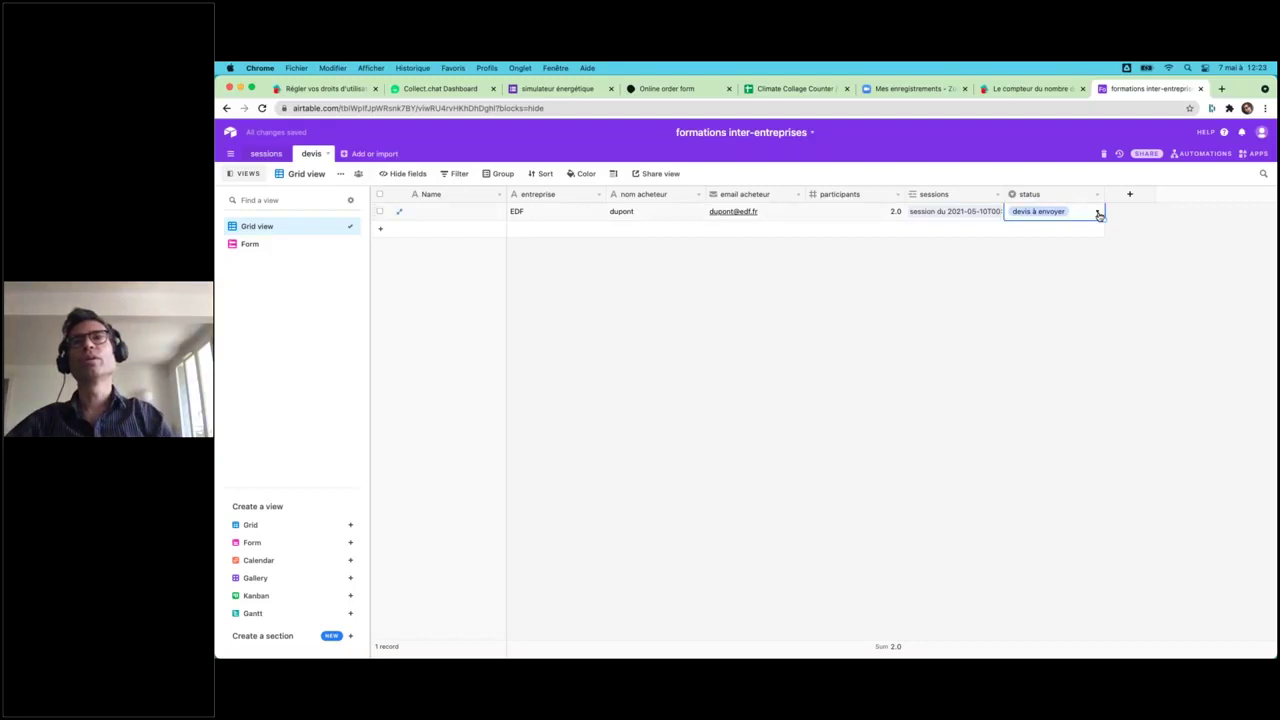
{"action": "left_click", "coordinate": [1097, 213]}
{"action": "left_click", "coordinate": [1034, 303]}
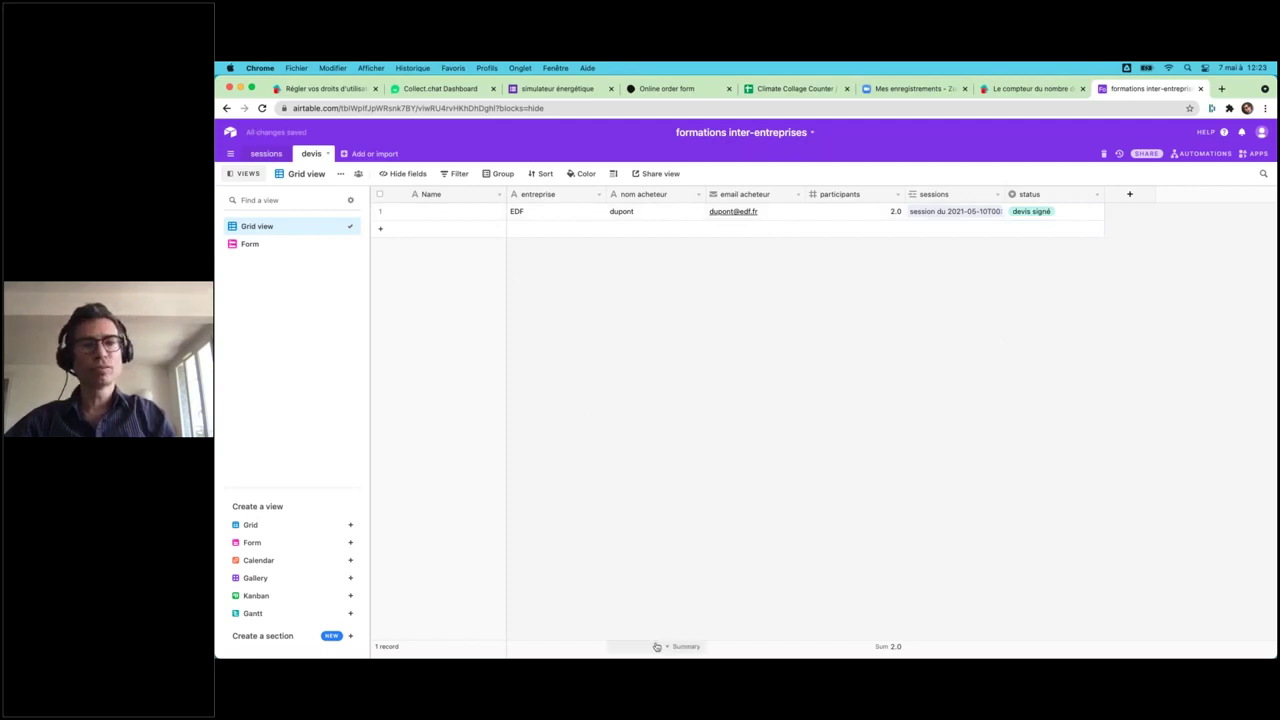
- Create a new empty table named 'participants'
{"action": "left_click", "coordinate": [362, 155]}
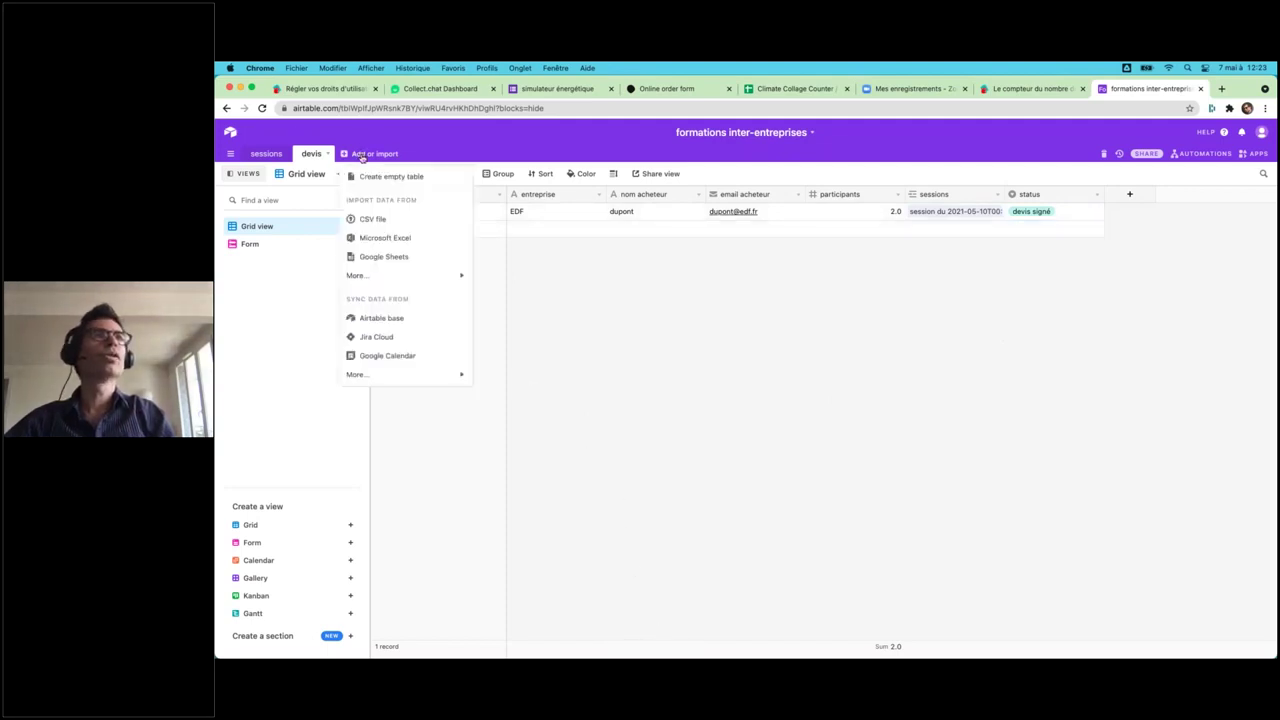
{"action": "left_click", "coordinate": [383, 177]}
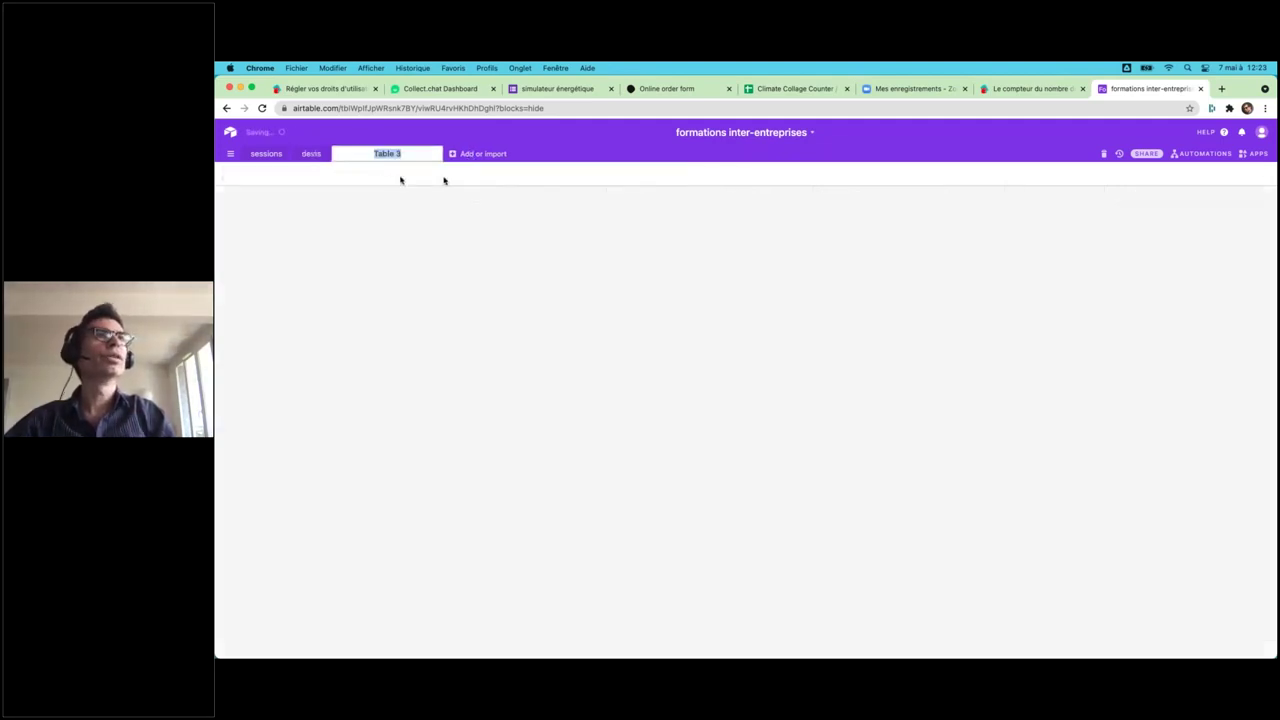
{"action": "type", "text": "pat"}
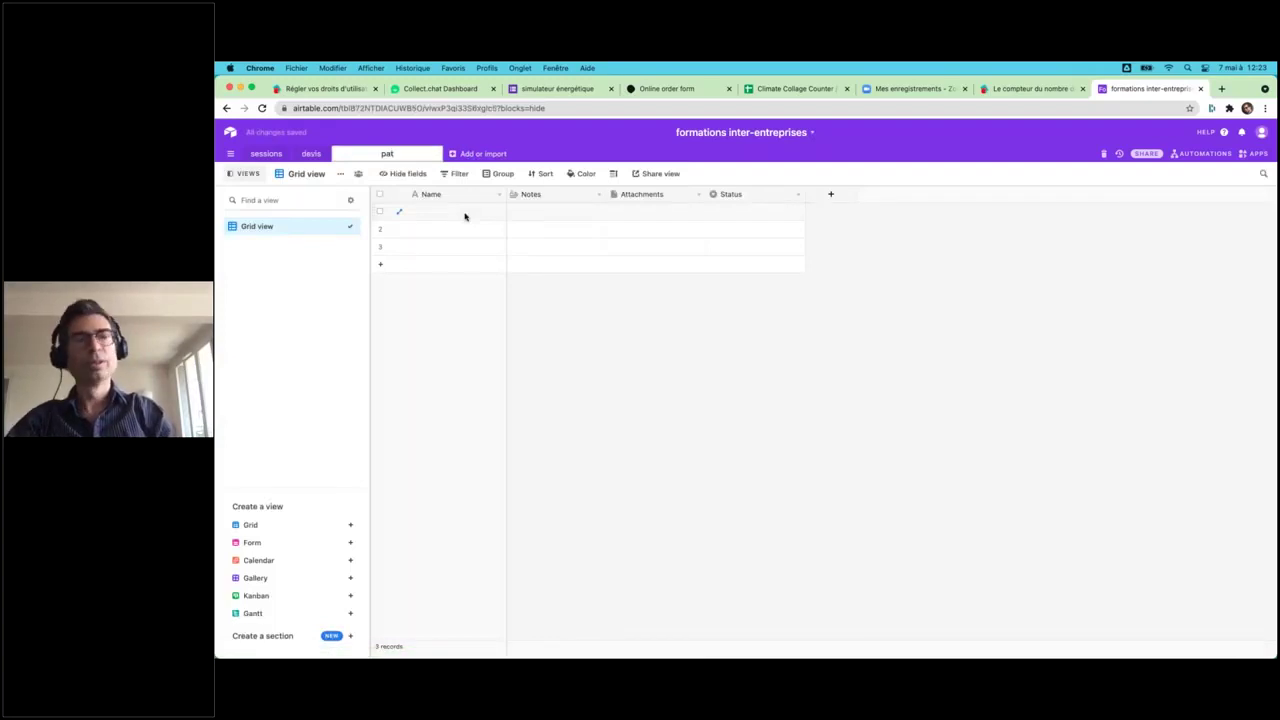
{"action": "type", "text": "ants"}
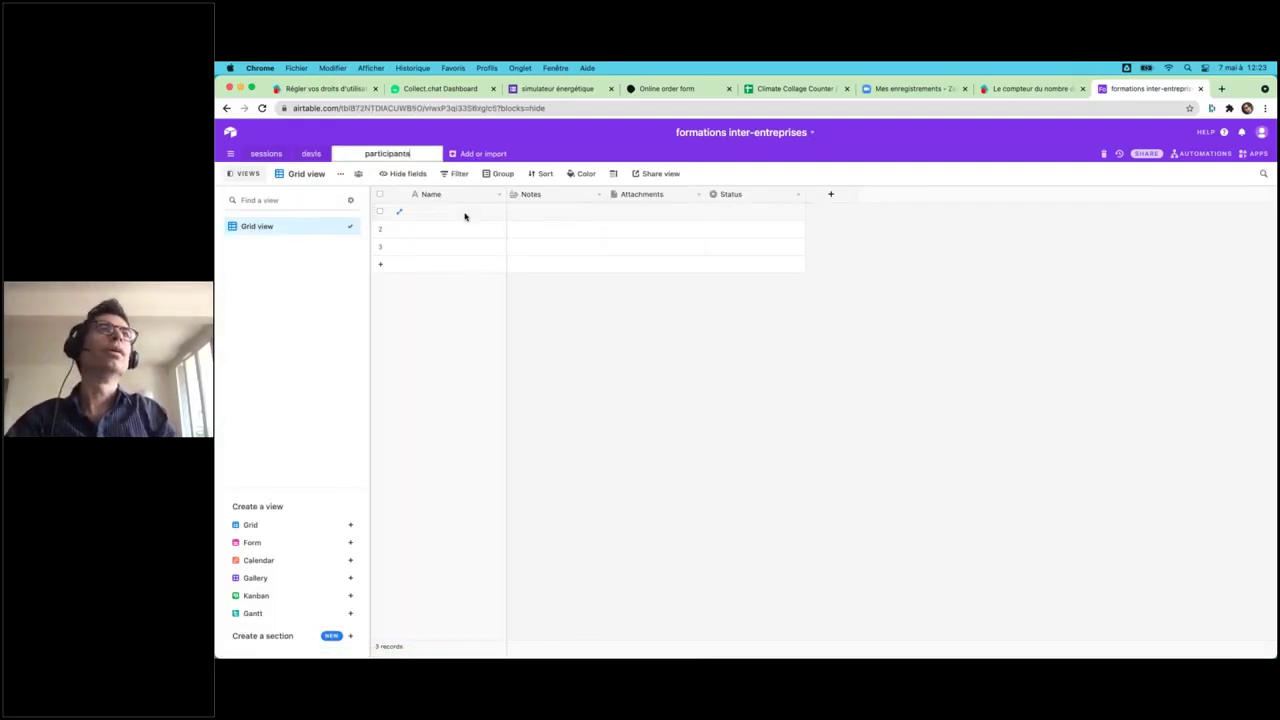
{"action": "key", "text": "Return"}
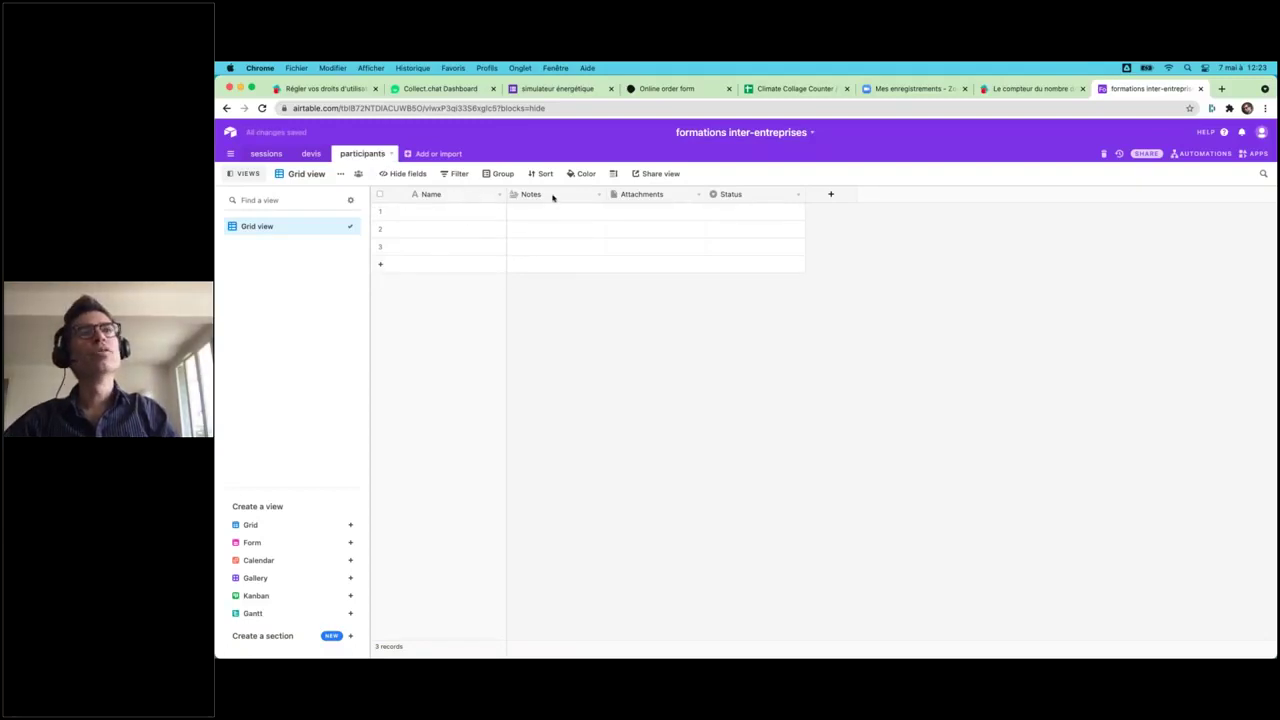
- Rename the Notes field to 'Prenom' as a Single line text field
{"action": "left_click", "coordinate": [540, 196]}
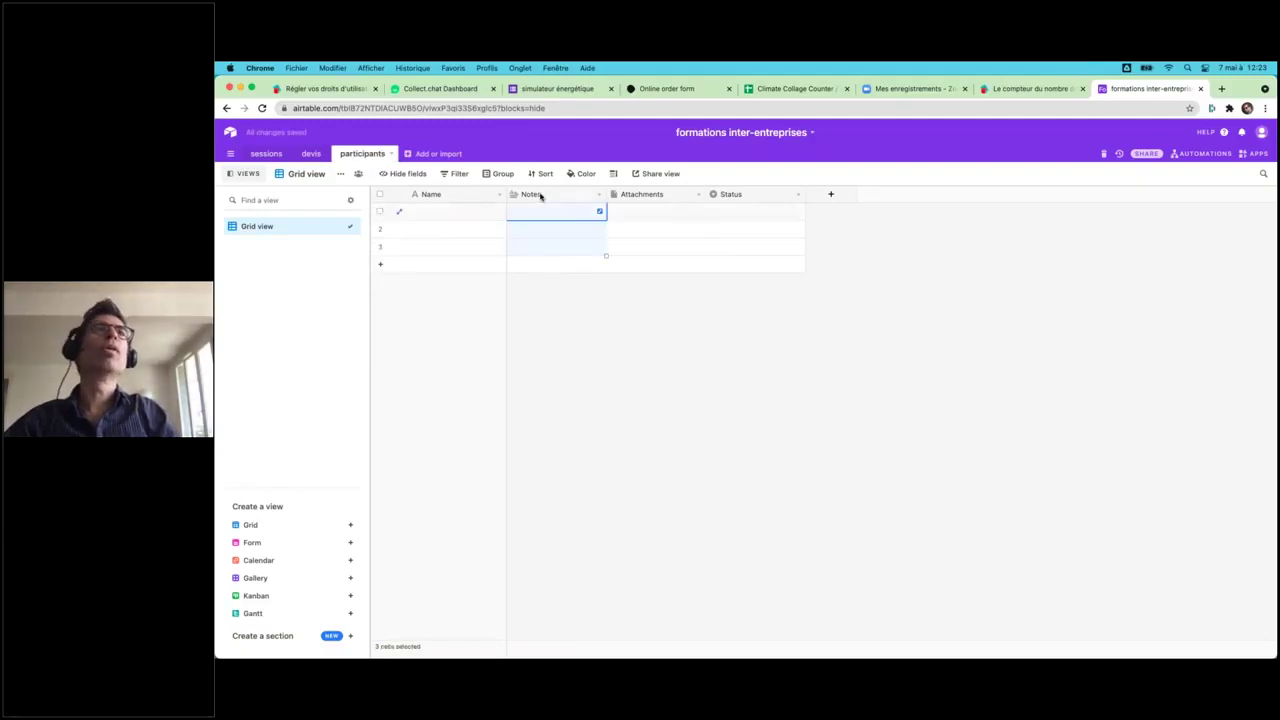
{"action": "double_click", "coordinate": [540, 196]}
{"action": "type", "text": "ranom"}
{"action": "key", "text": "Tab"}
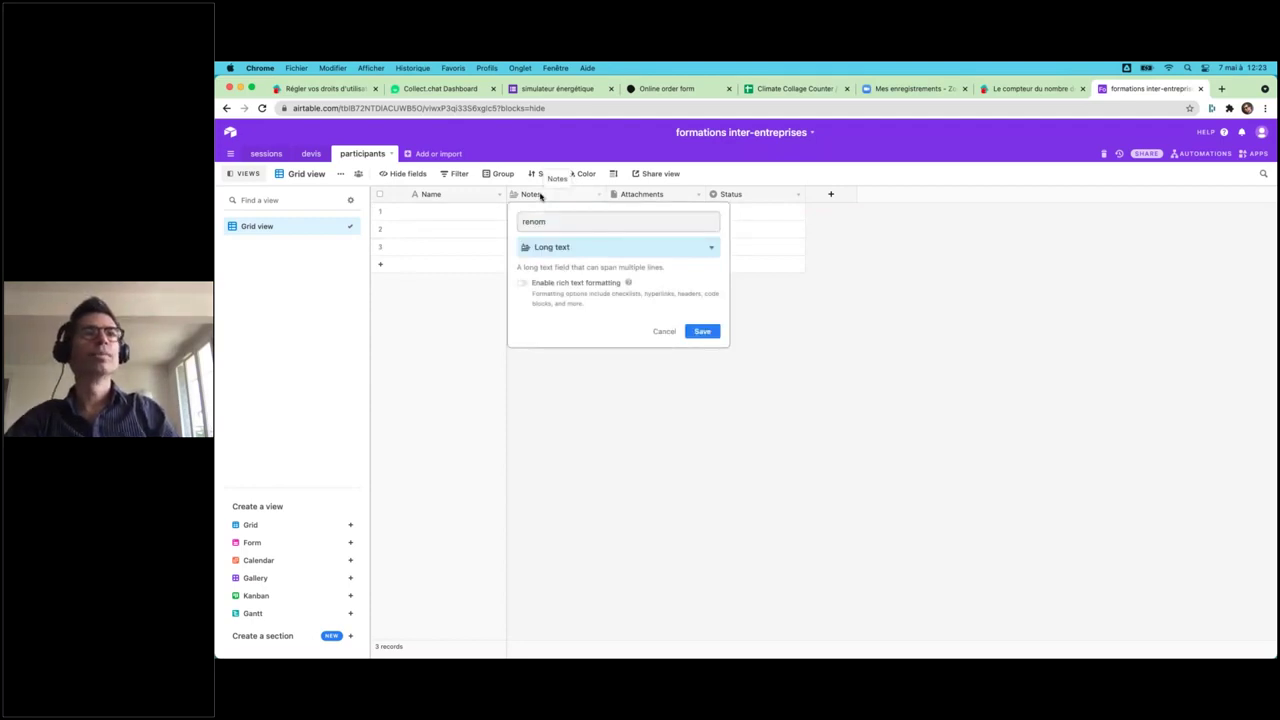
{"action": "left_click", "coordinate": [520, 224]}
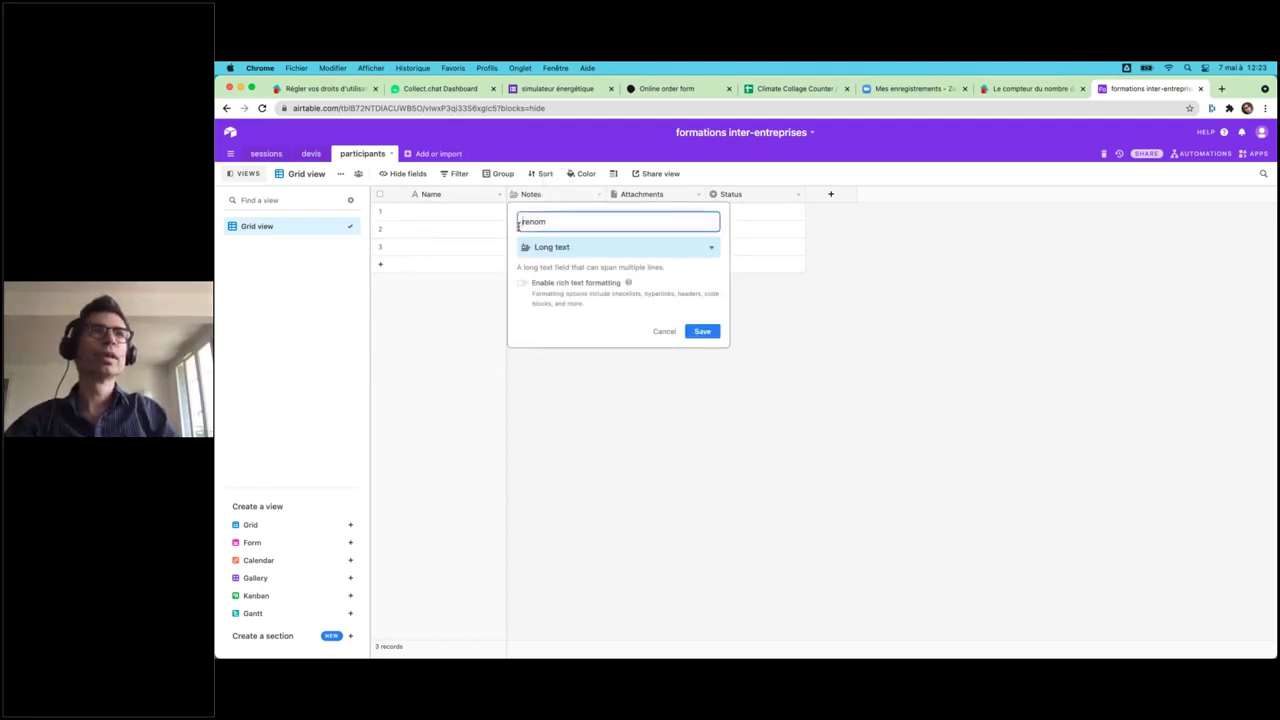
{"action": "left_click", "coordinate": [567, 250]}
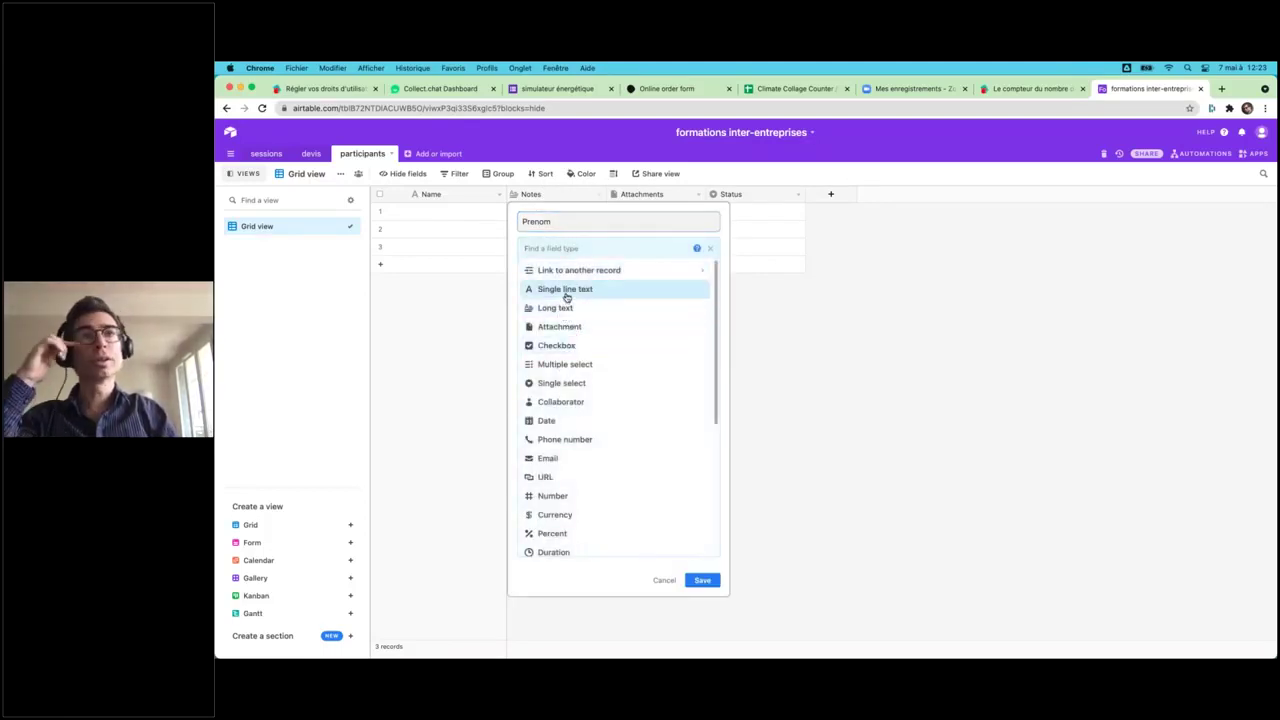
{"action": "left_click", "coordinate": [565, 290]}
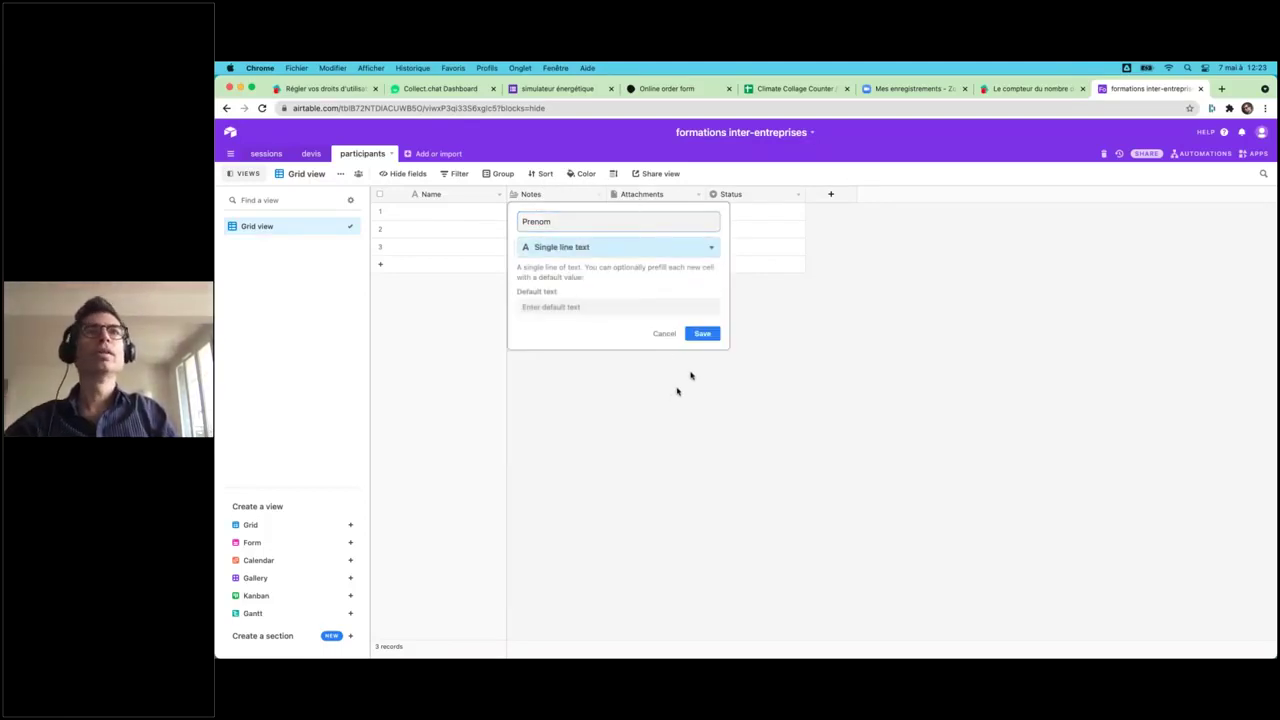
{"action": "left_click", "coordinate": [702, 336]}
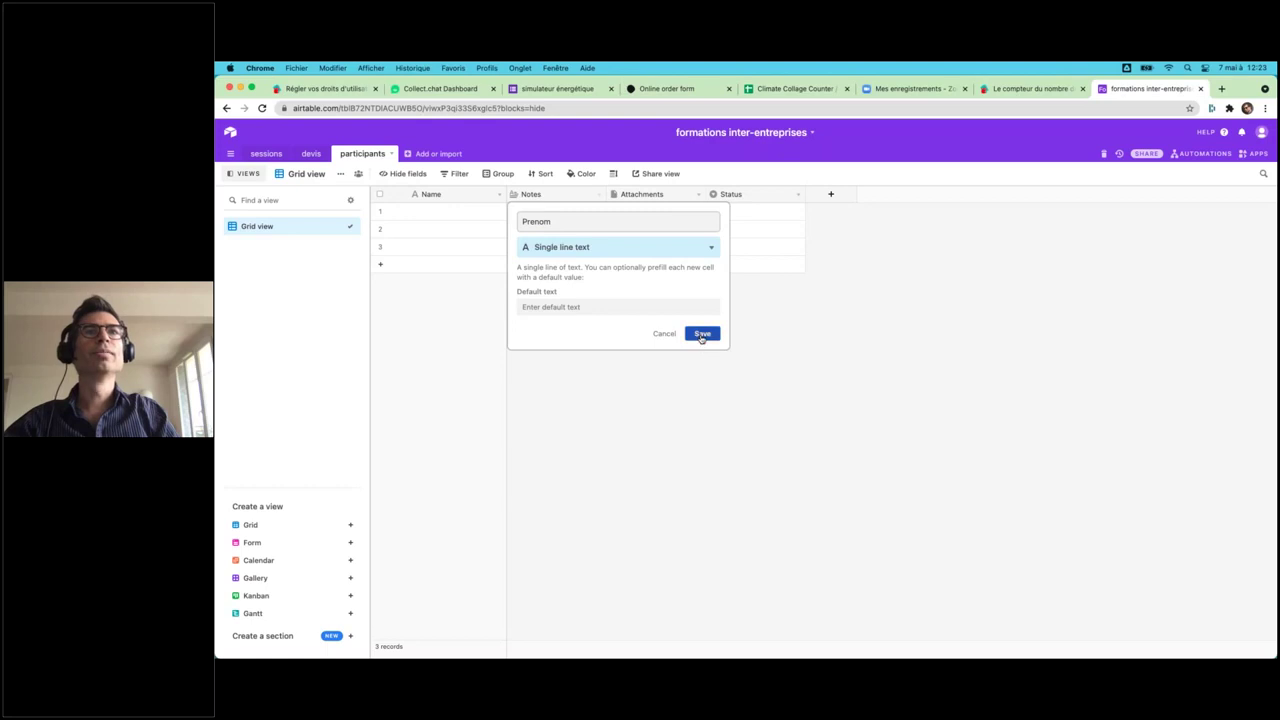
- Rename the Attachments field to 'email' with the Email field type
{"action": "double_click", "coordinate": [660, 194]}
{"action": "type", "text": "eam"}
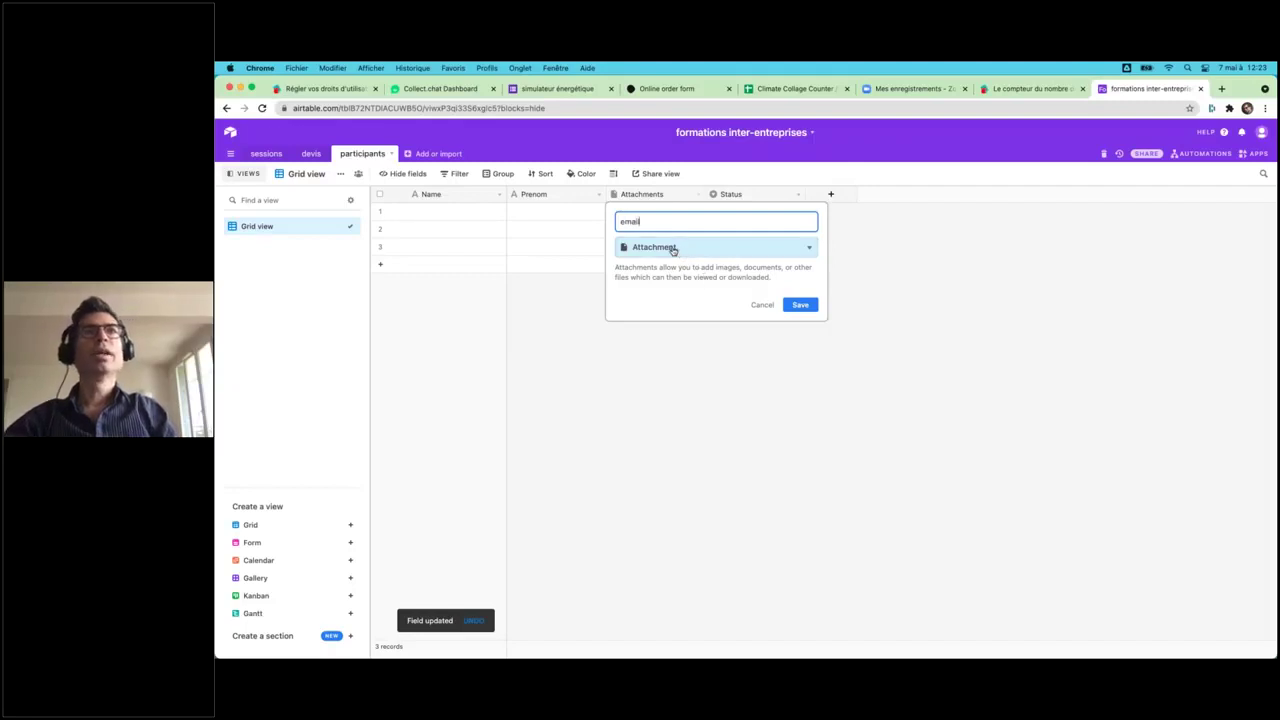
{"action": "left_click", "coordinate": [673, 249]}
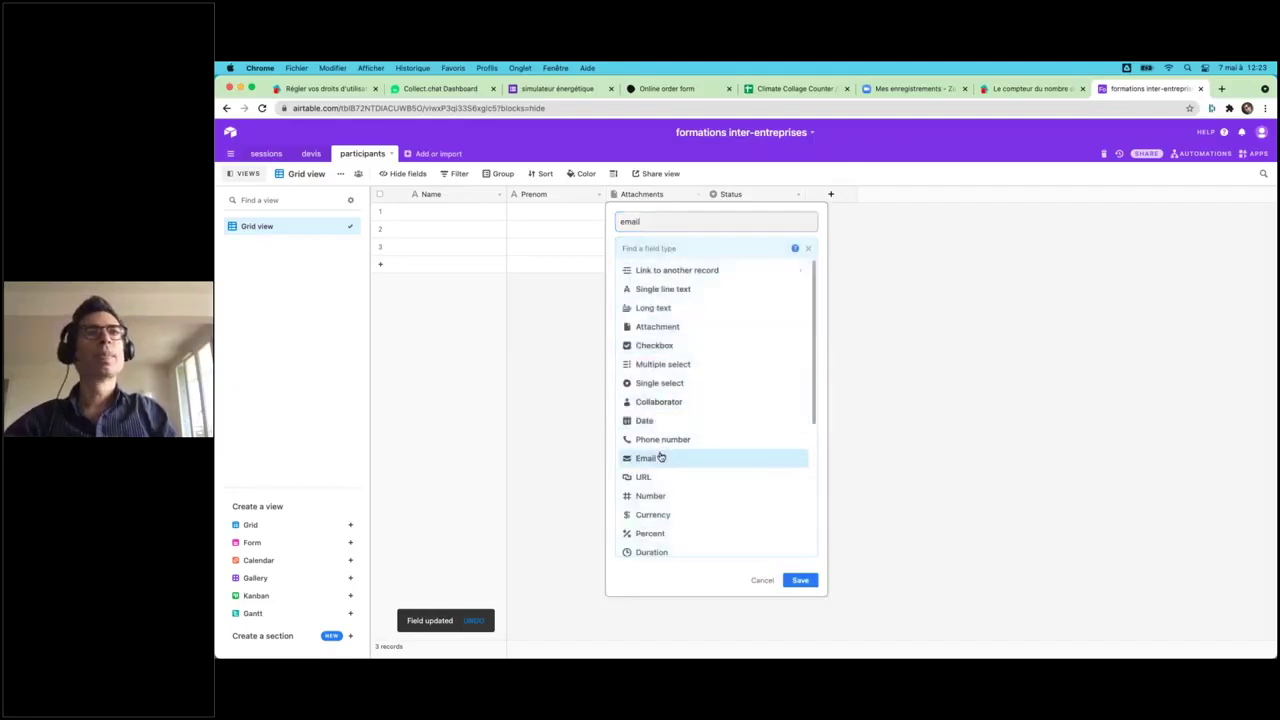
{"action": "left_click", "coordinate": [660, 457]}
{"action": "left_click", "coordinate": [805, 297]}
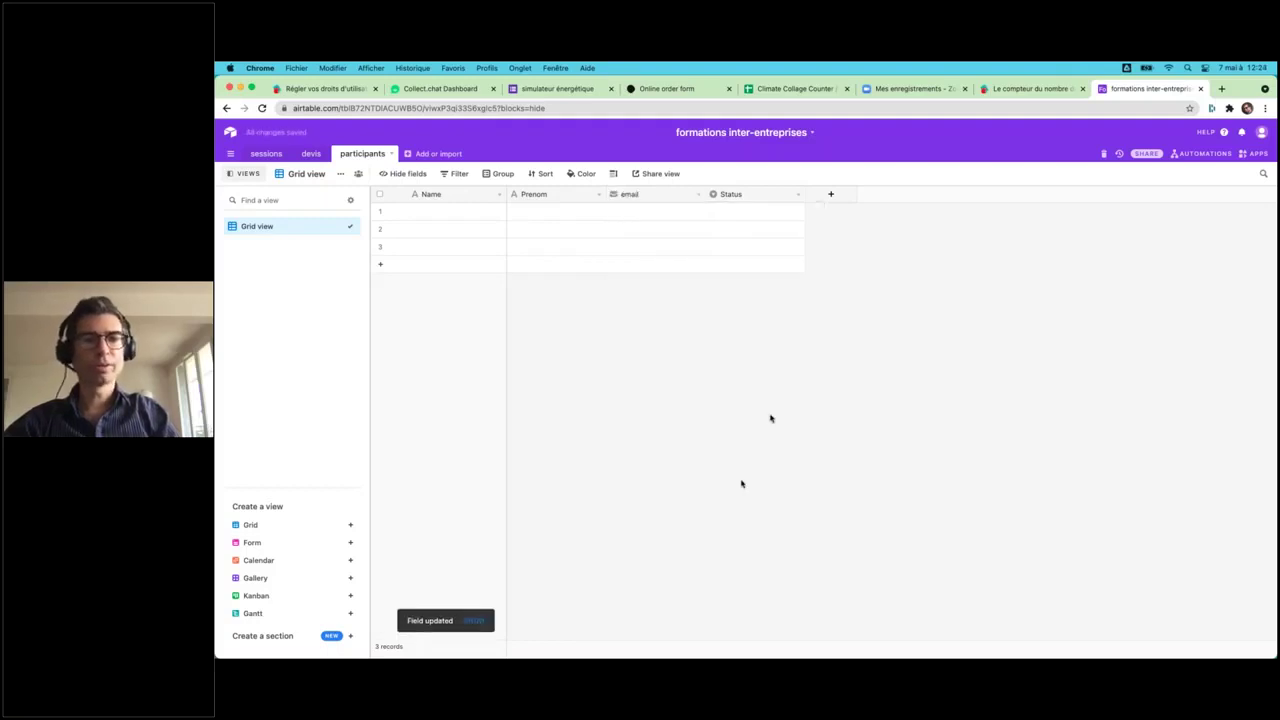
- Make Status a link to the sessions table without lookups, and add a Form view
{"action": "left_click", "coordinate": [797, 194]}
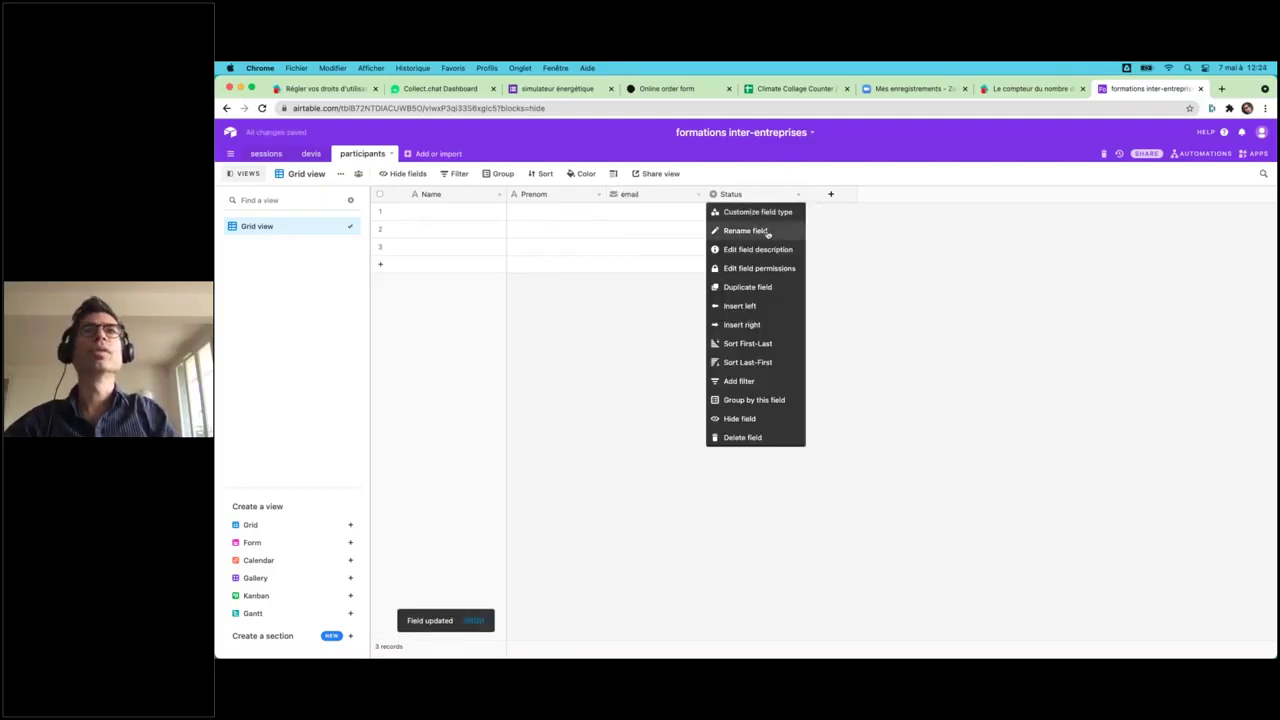
{"action": "left_click", "coordinate": [760, 230]}
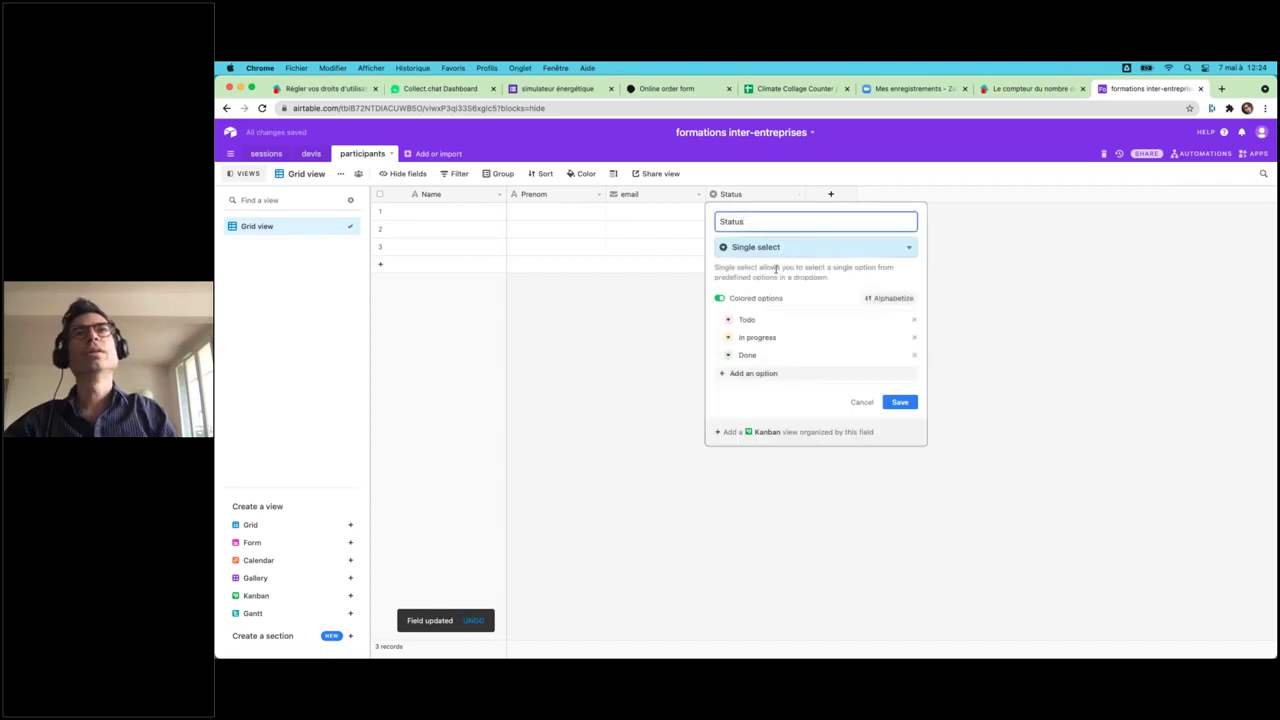
{"action": "left_click", "coordinate": [752, 250]}
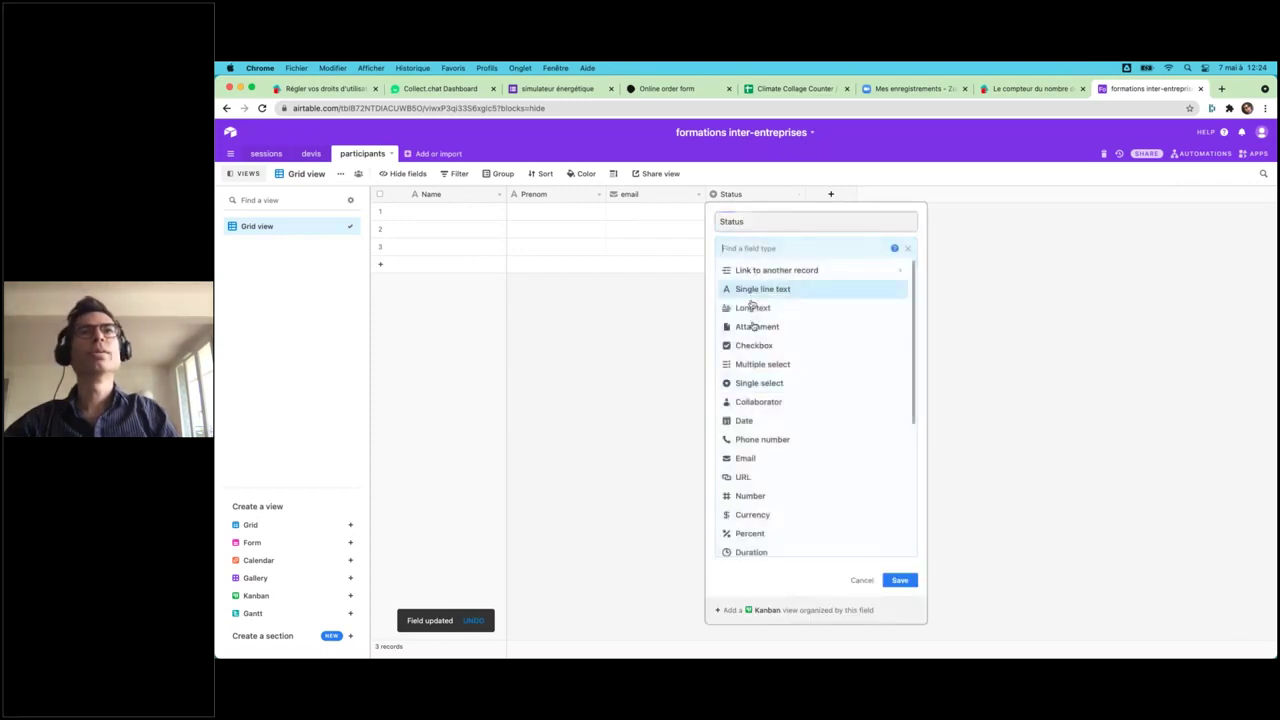
{"action": "left_click", "coordinate": [762, 268]}
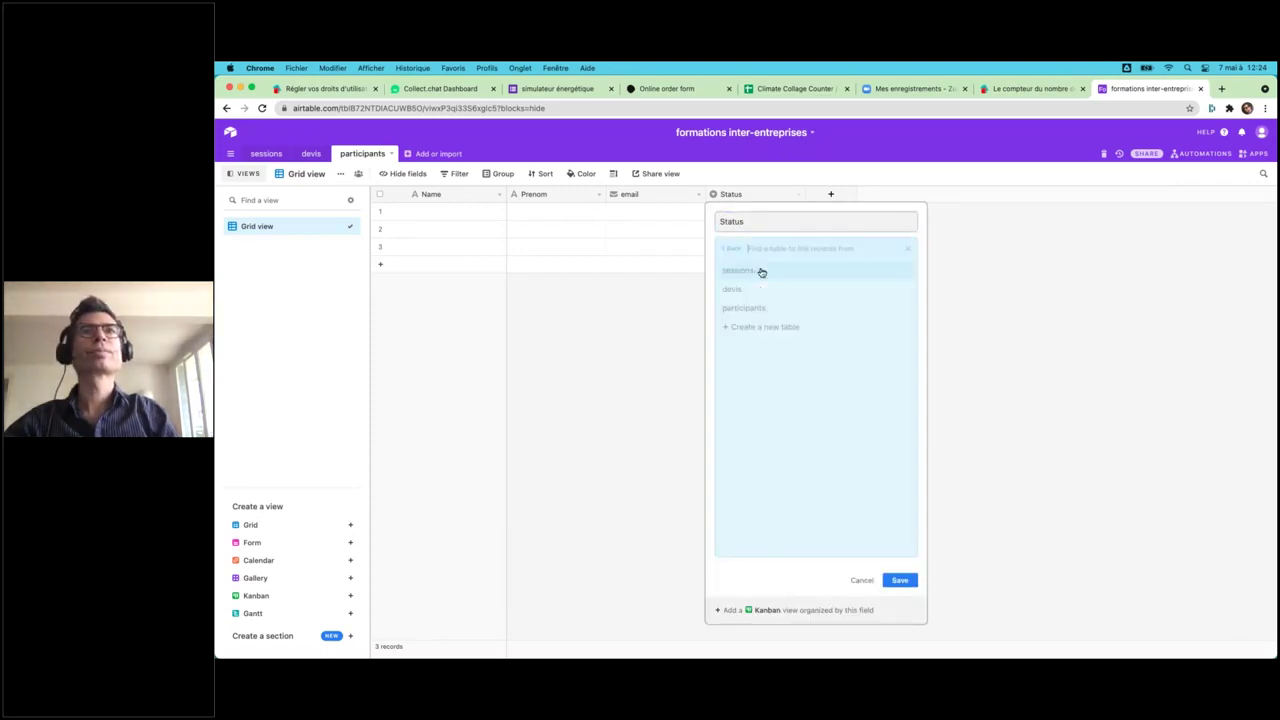
{"action": "left_click", "coordinate": [748, 274]}
{"action": "left_click", "coordinate": [900, 325]}
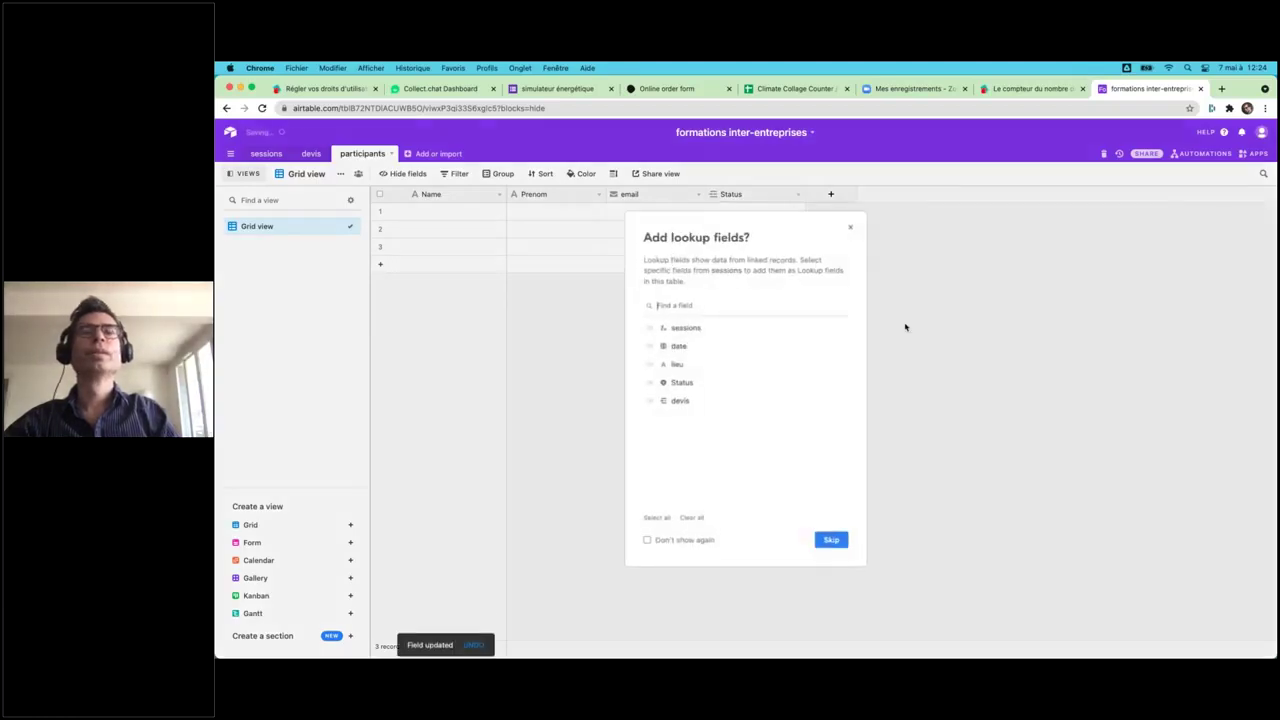
{"action": "left_click", "coordinate": [830, 538]}
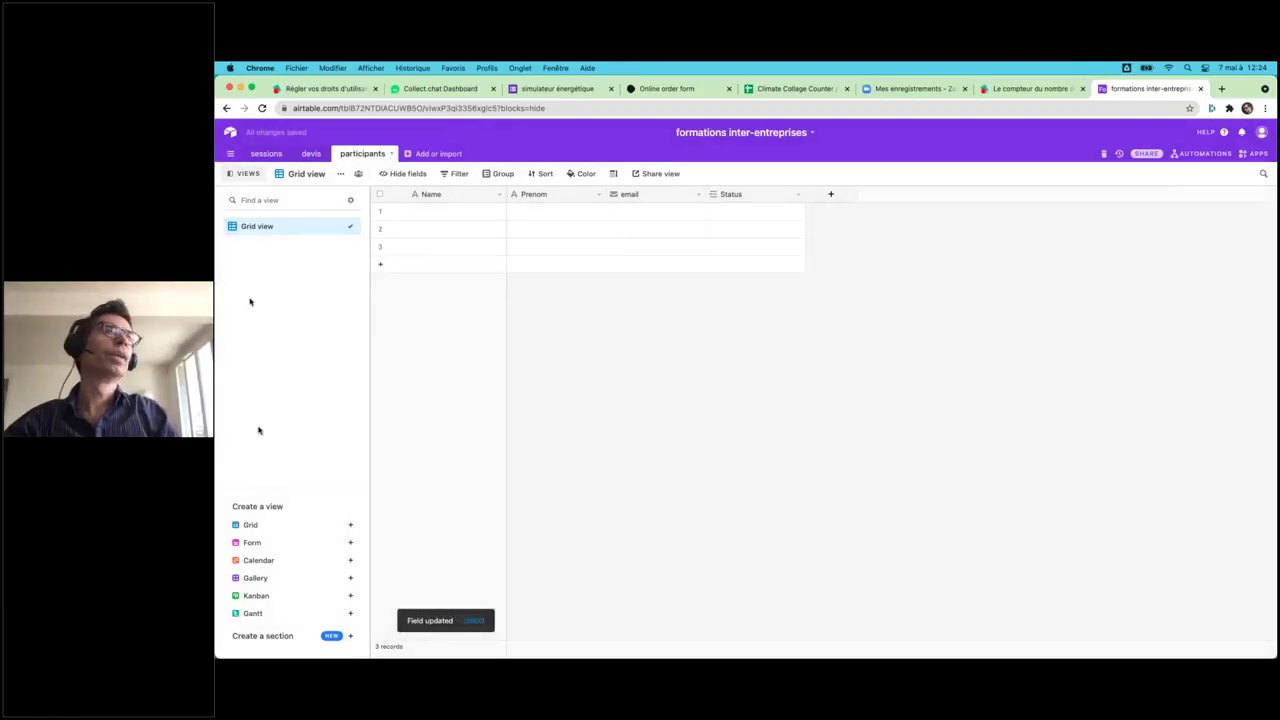
{"action": "left_click", "coordinate": [252, 542]}
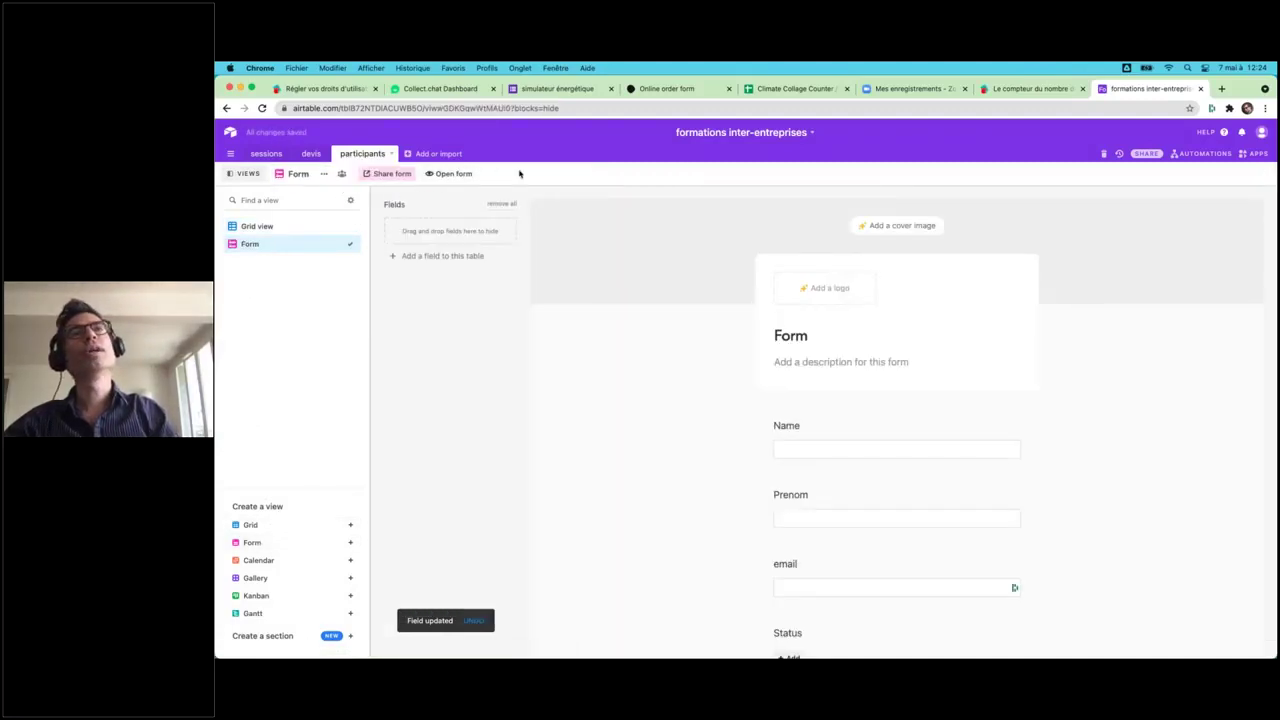
- Open the participants form and enter the test participant's name, first name and e-mail
{"action": "left_click", "coordinate": [450, 174]}
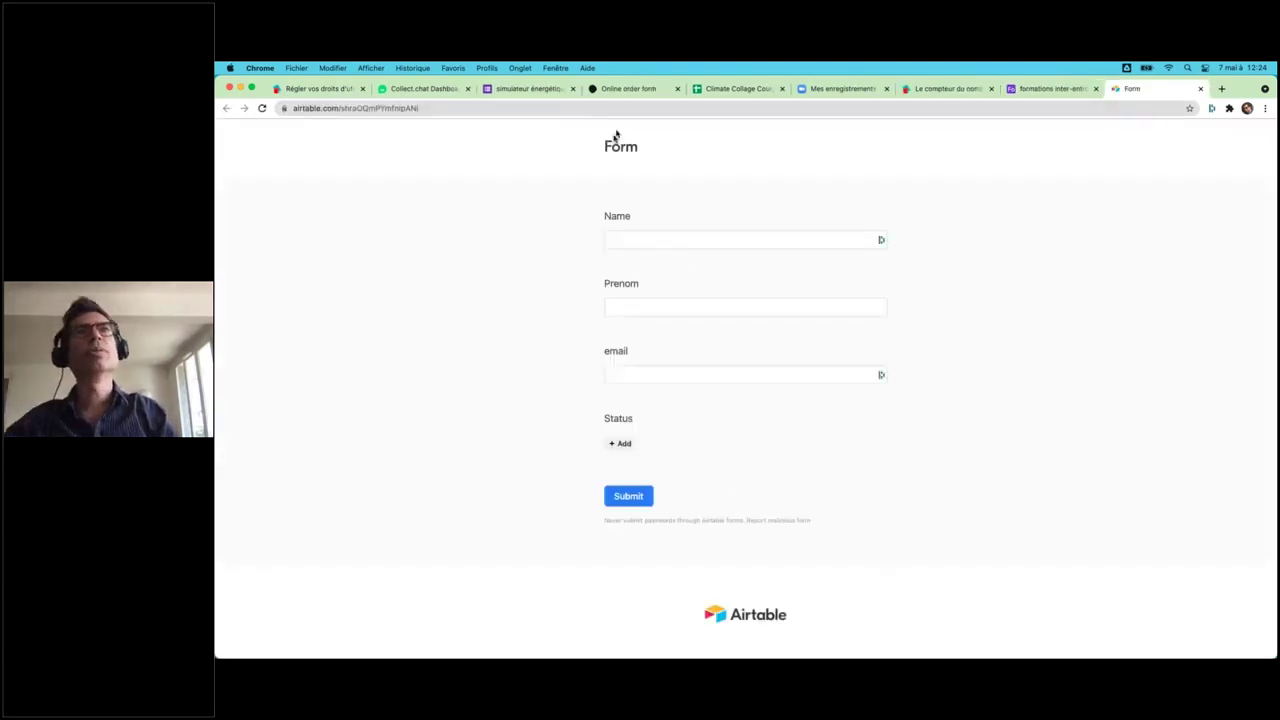
{"action": "left_click", "coordinate": [627, 233]}
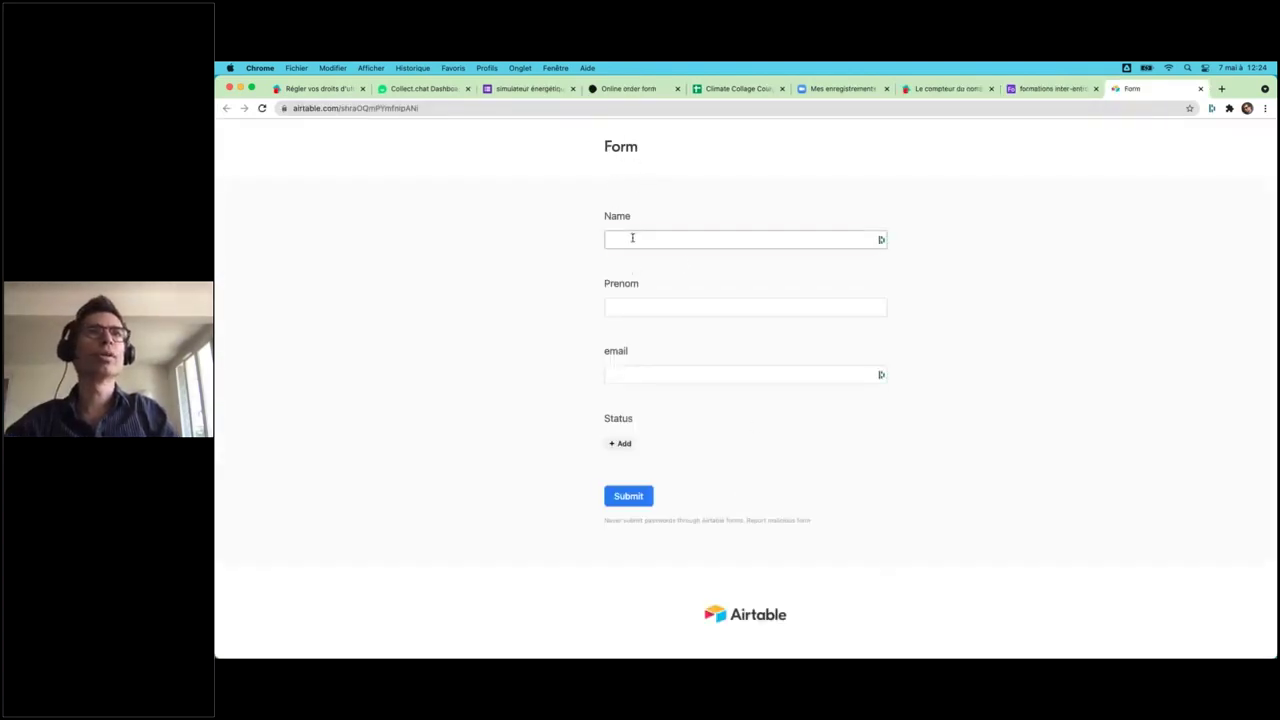
{"action": "left_click", "coordinate": [632, 237]}
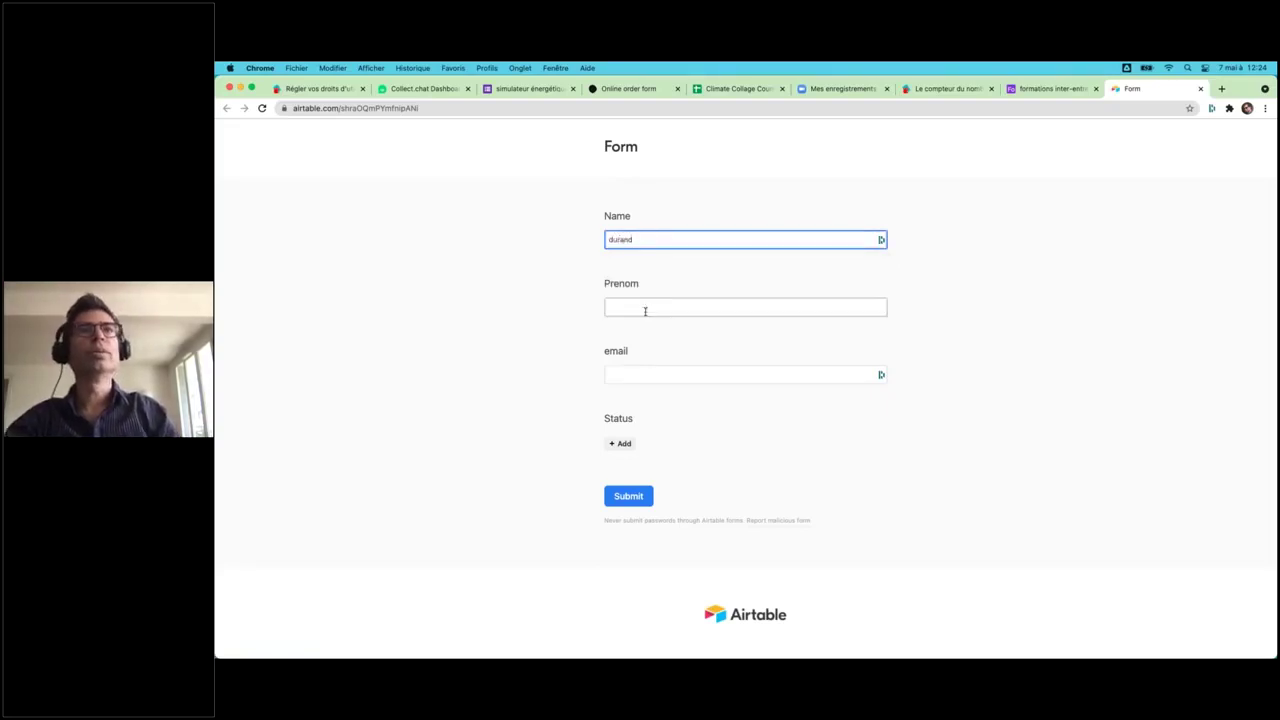
{"action": "left_click", "coordinate": [645, 310]}
{"action": "left_click", "coordinate": [651, 375]}
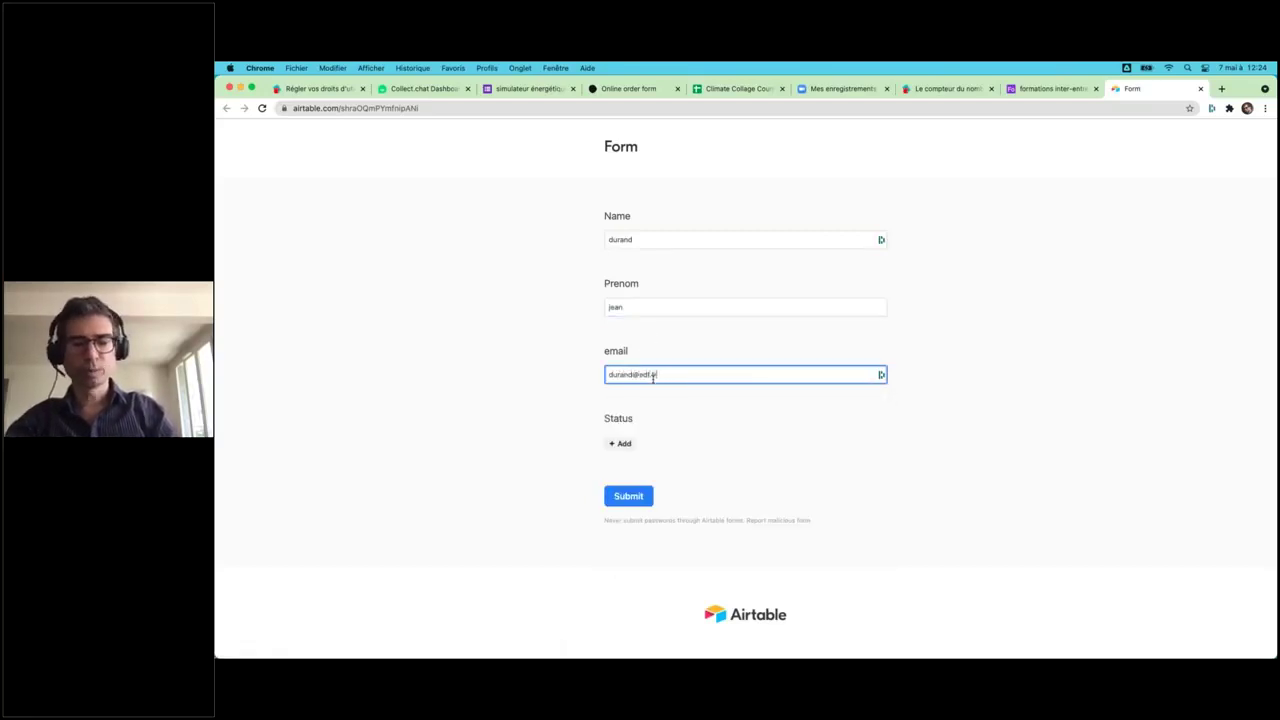
- Link the 2021-05-10 session, submit the form, and close its page
{"action": "left_click", "coordinate": [620, 443]}
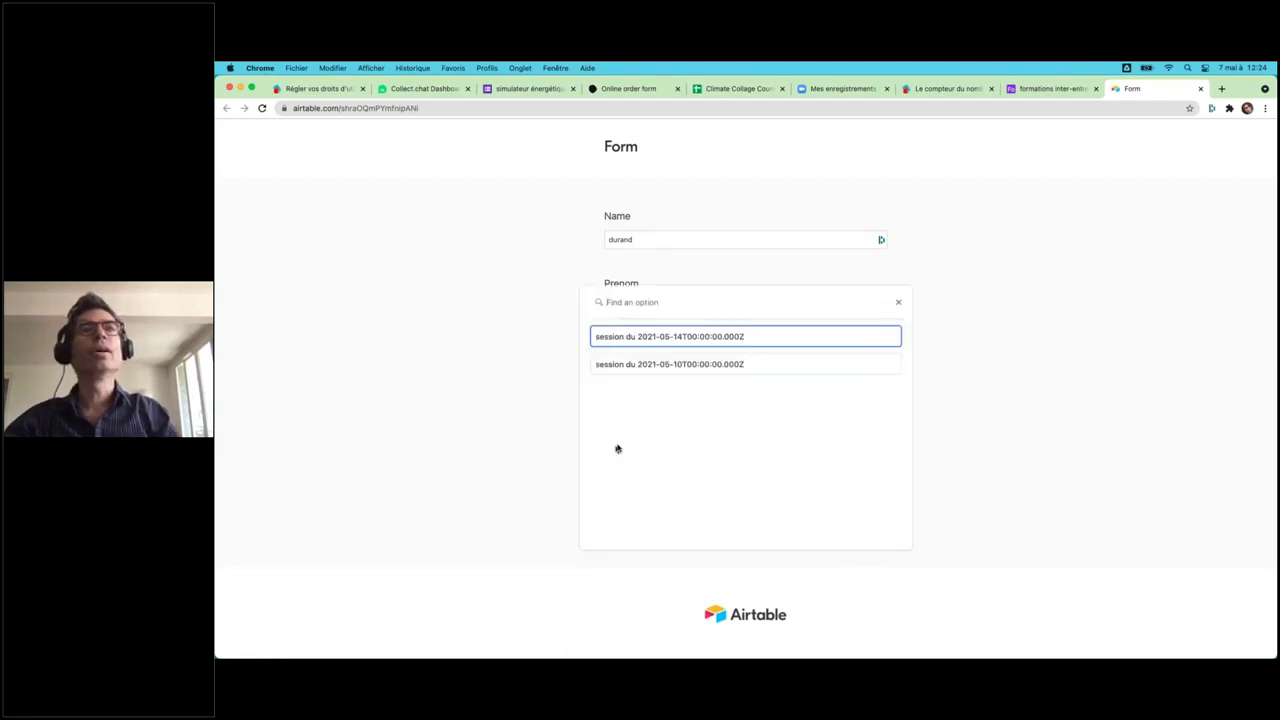
{"action": "left_click", "coordinate": [649, 363]}
{"action": "left_click", "coordinate": [620, 527]}
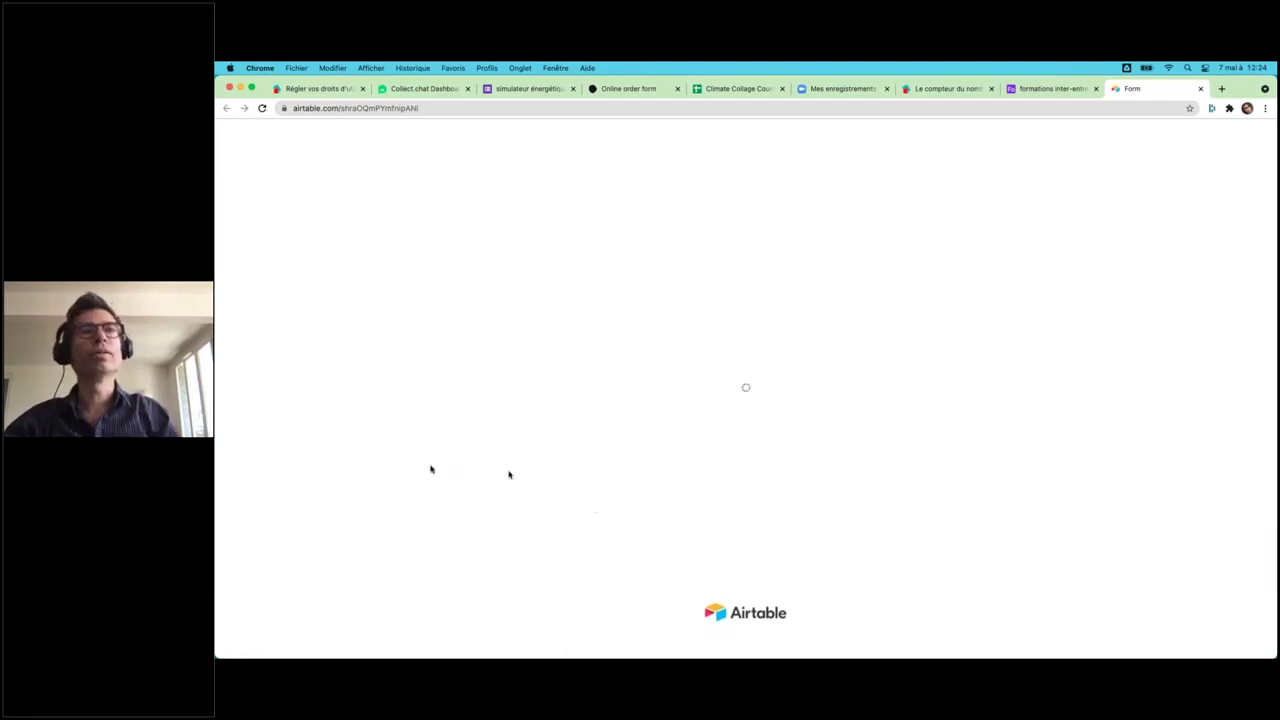
{"action": "key", "text": "super+w"}
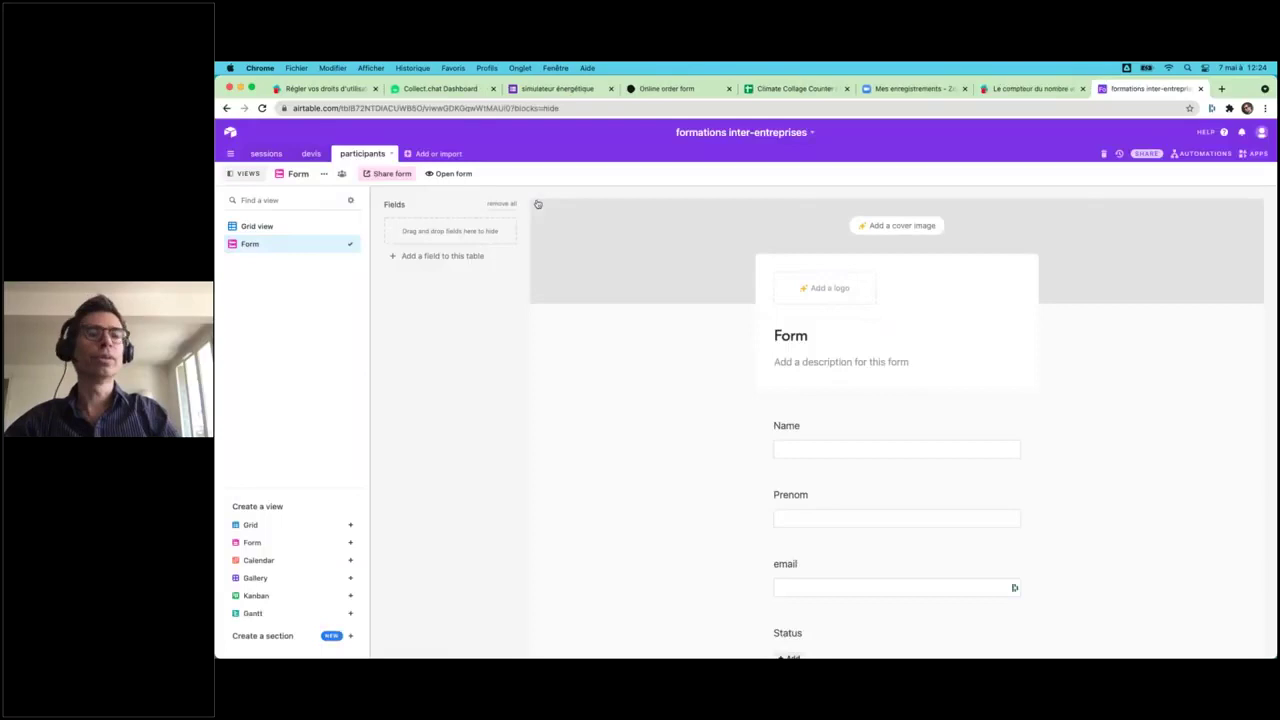
- Check the sessions and devis tables, then open the participants Grid view
{"action": "left_click", "coordinate": [265, 154]}
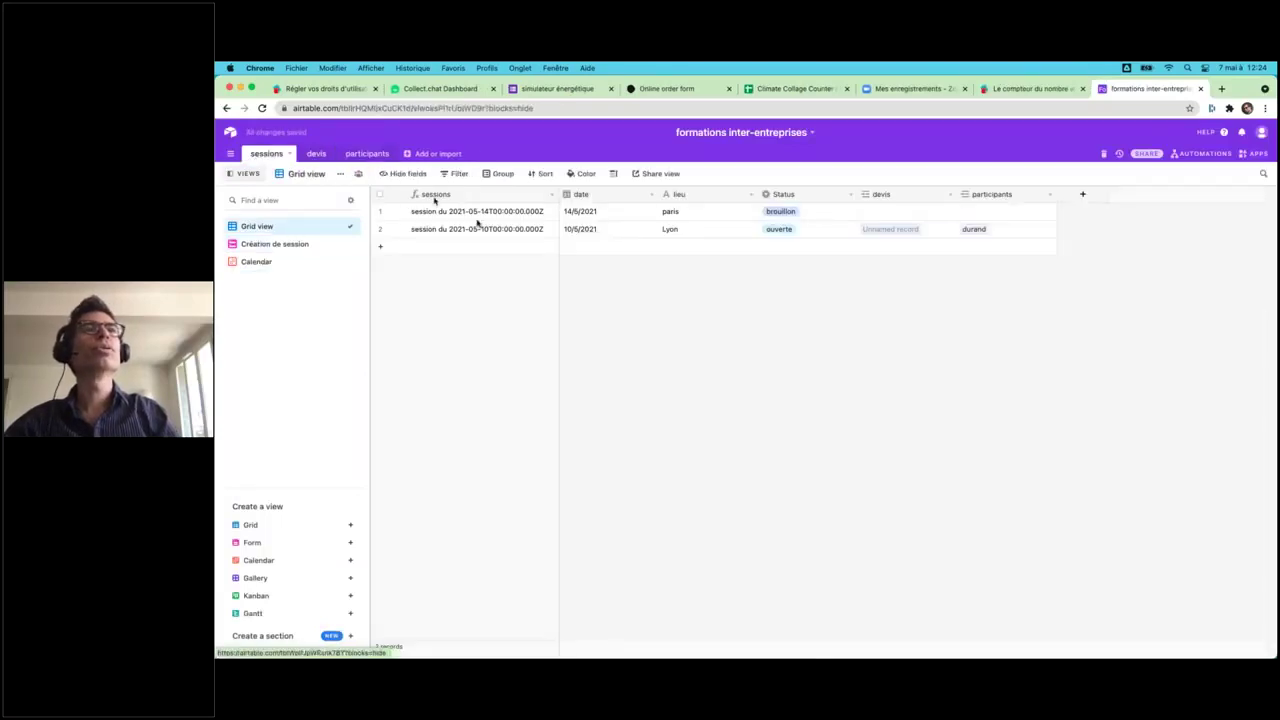
{"action": "left_click", "coordinate": [316, 155]}
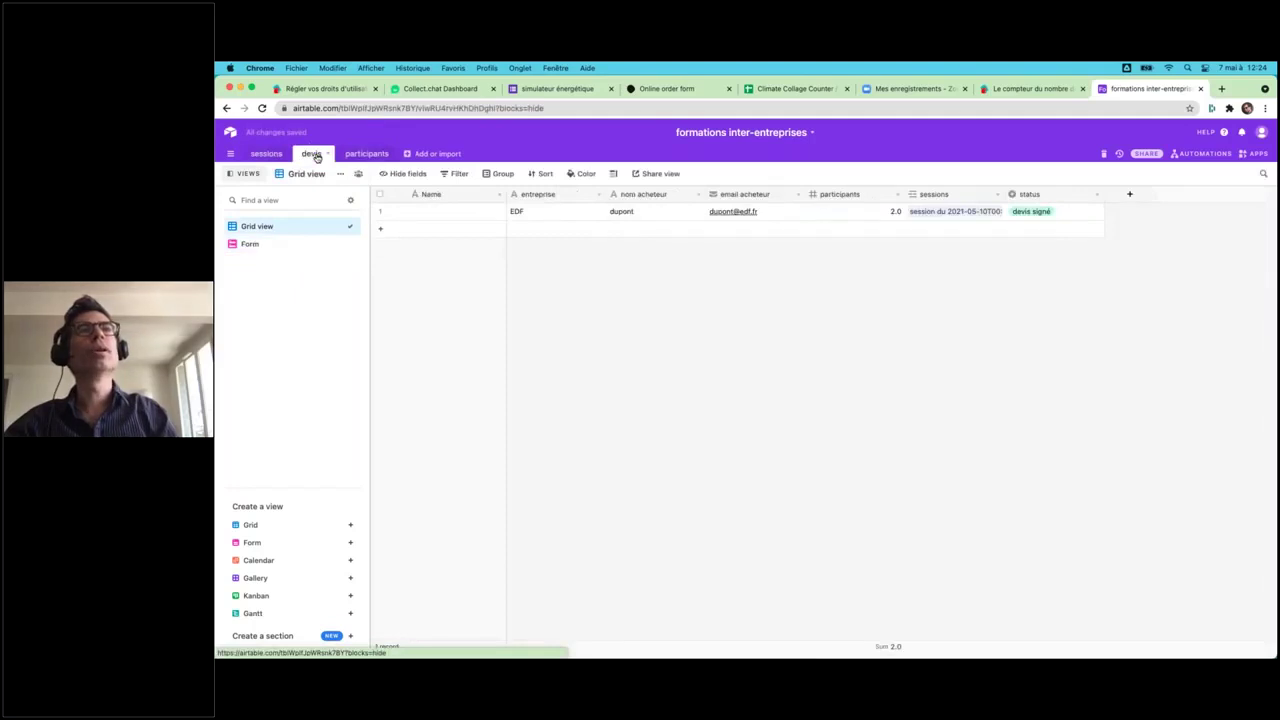
{"action": "left_click", "coordinate": [365, 153]}
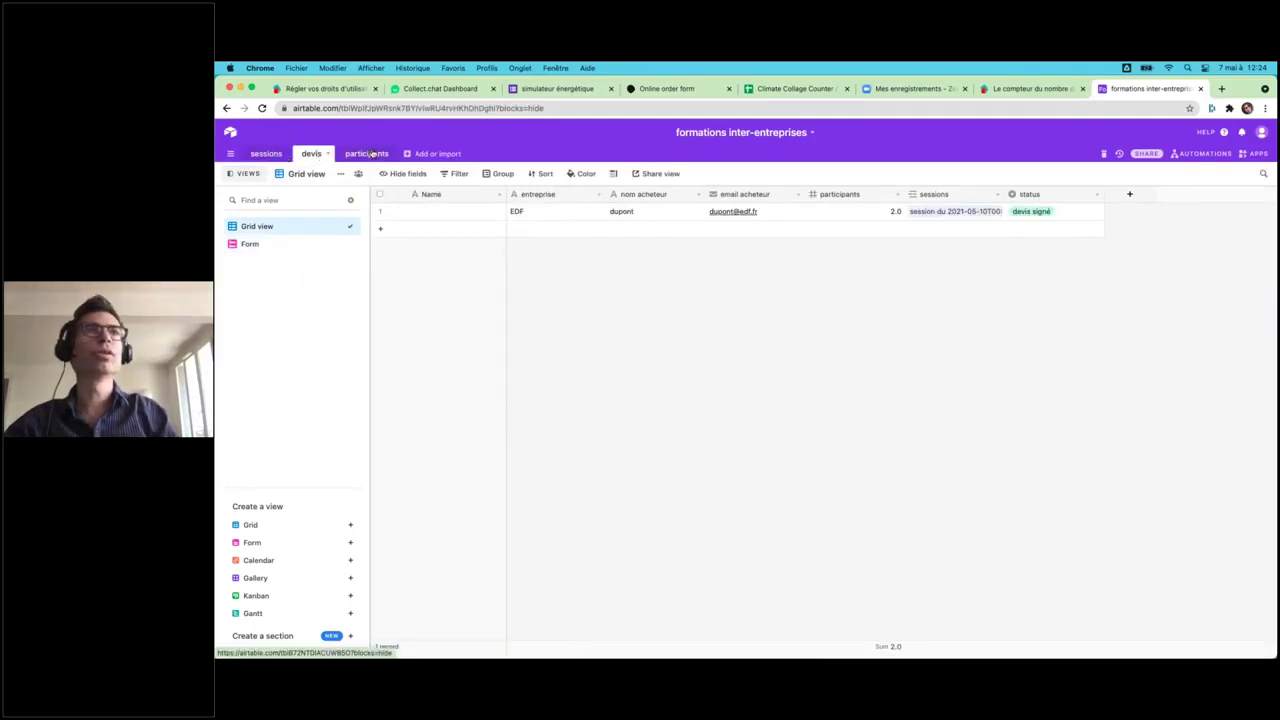
{"action": "left_click", "coordinate": [311, 229]}
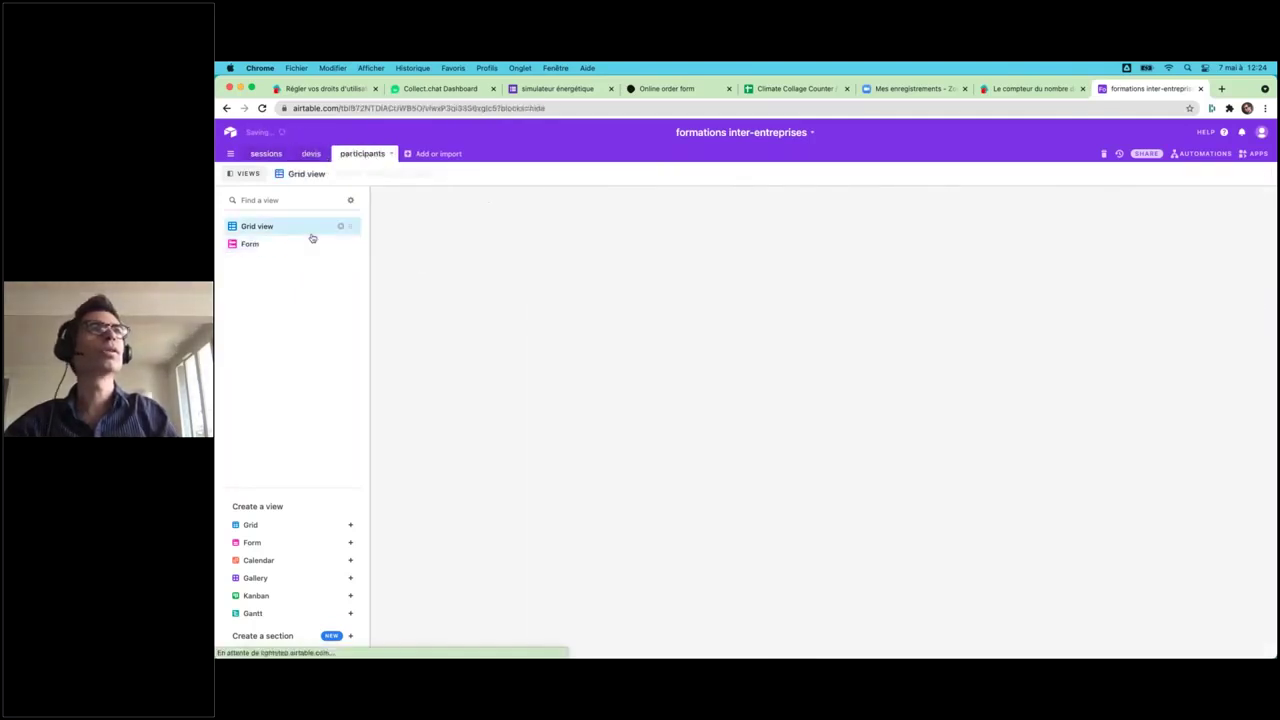
- Delete the first three participant records, then review the sessions and devis tables
{"action": "left_click", "coordinate": [461, 220]}
{"action": "left_click", "coordinate": [460, 250], "text": "shift"}
{"action": "right_click", "coordinate": [460, 250]}
{"action": "left_click", "coordinate": [516, 278]}
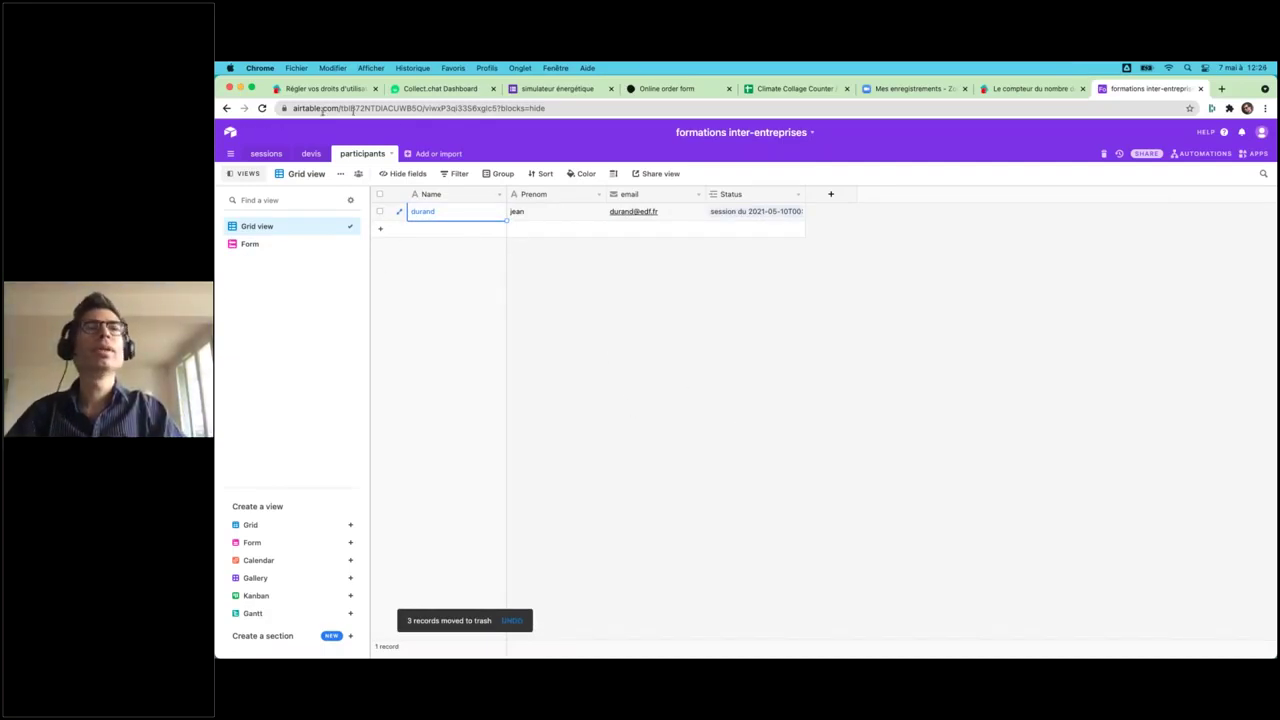
{"action": "left_click", "coordinate": [267, 155]}
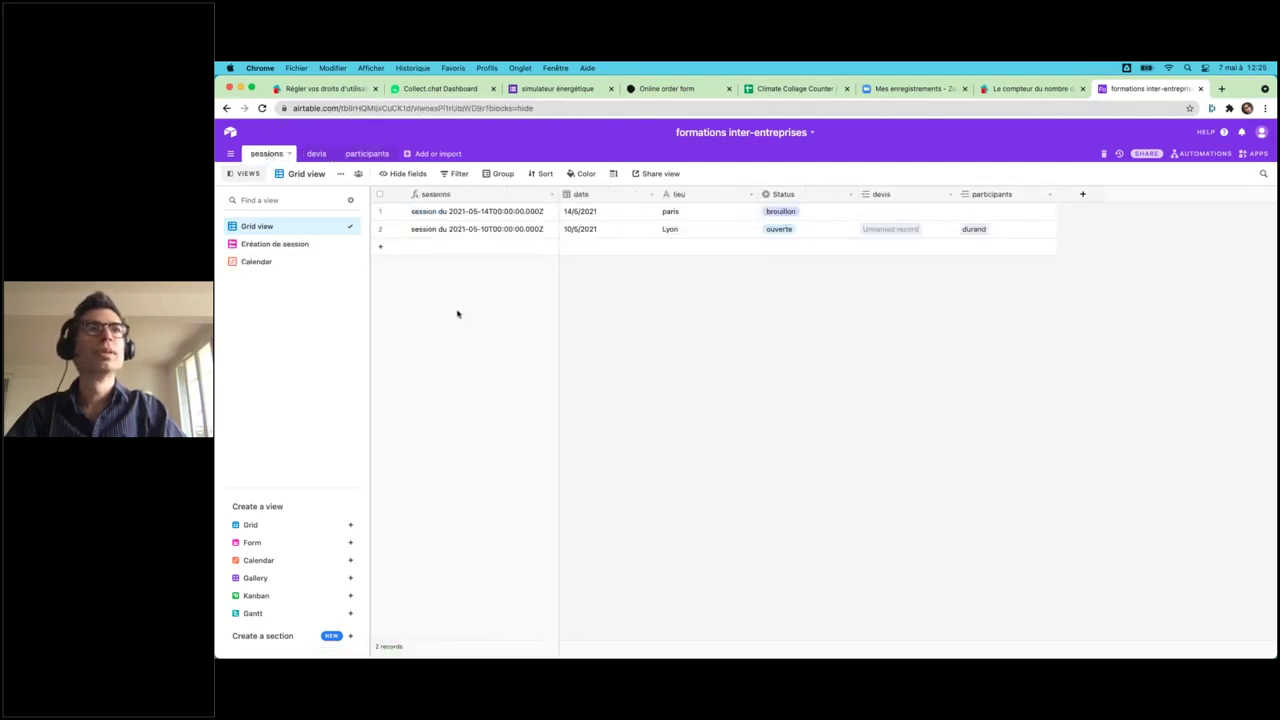
{"action": "left_click", "coordinate": [314, 157]}
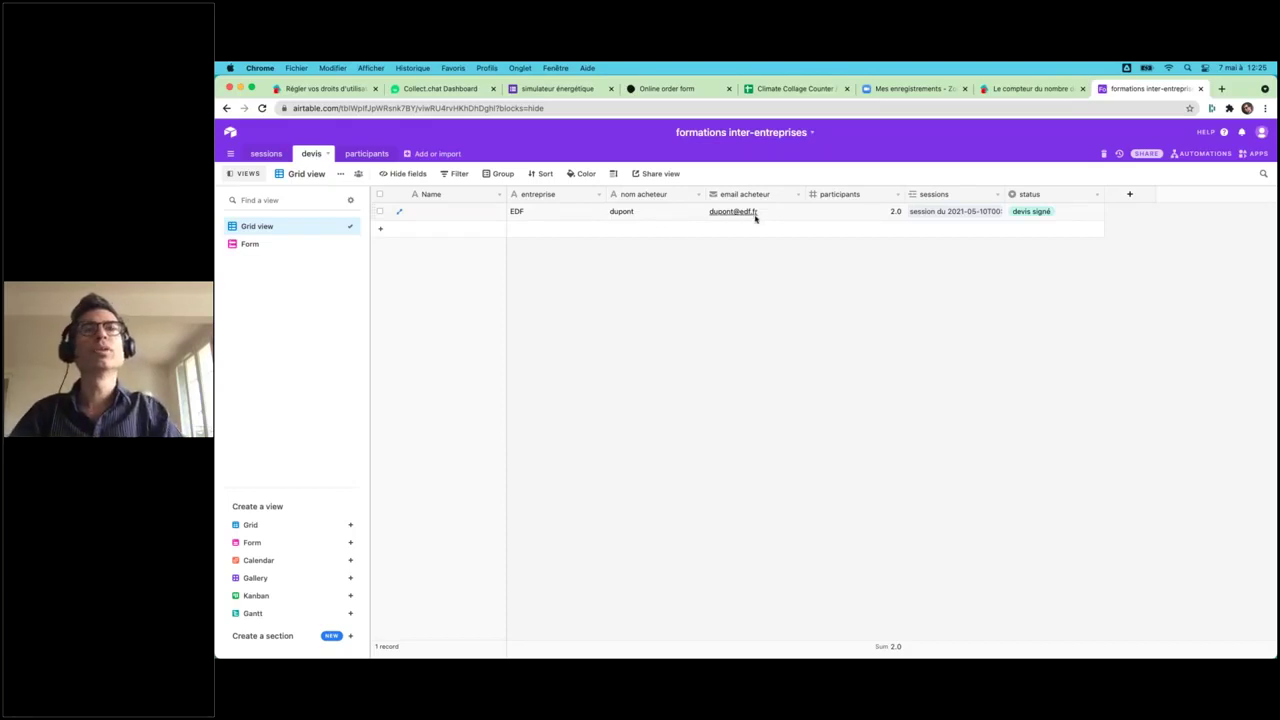
- In the Zapier window, close the send-email step settings and go back to the zaps list
{"action": "key", "text": "ctrl+Up"}
{"action": "left_click", "coordinate": [611, 259]}
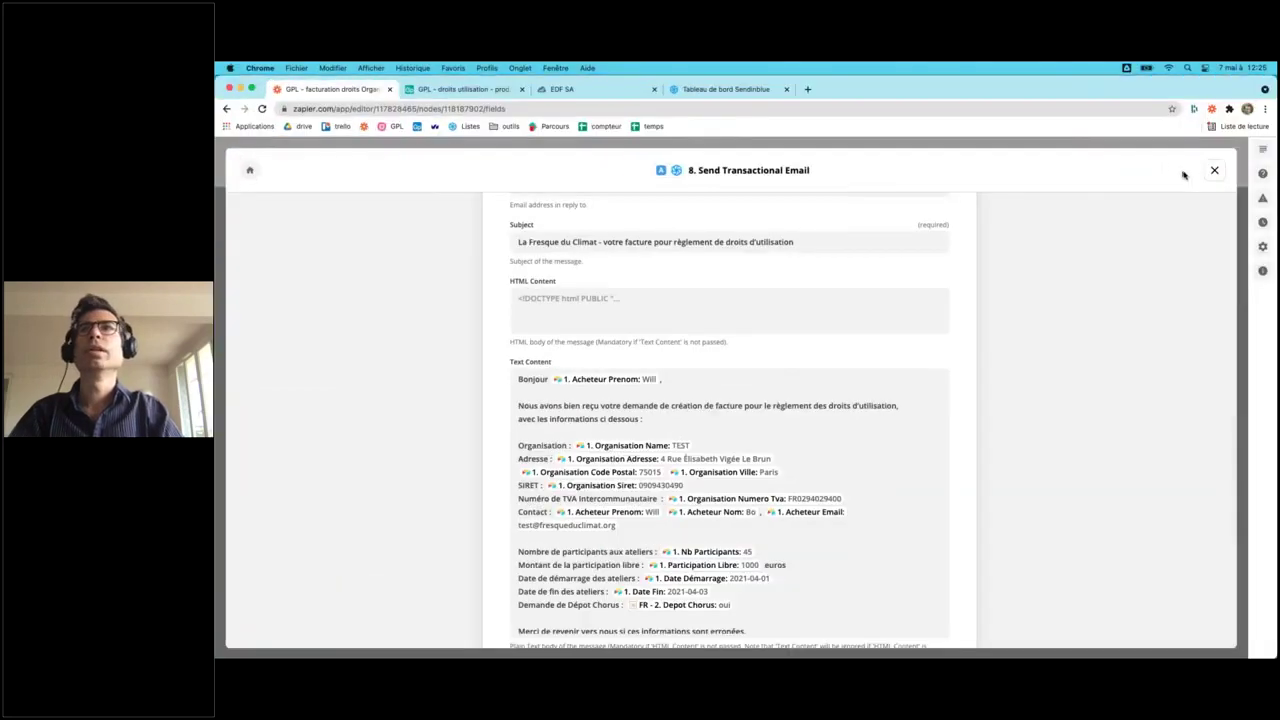
{"action": "left_click", "coordinate": [1212, 173]}
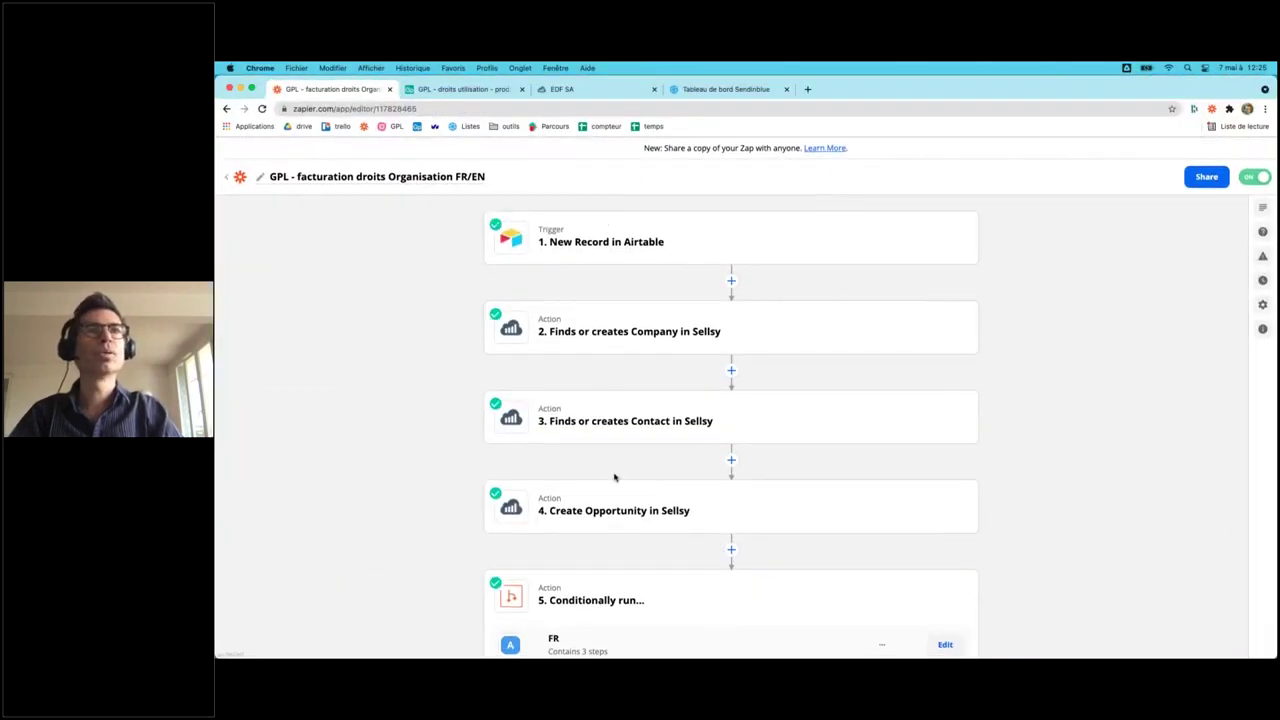
{"action": "scroll", "coordinate": [613, 508], "scroll_direction": "down", "scroll_amount": 5}
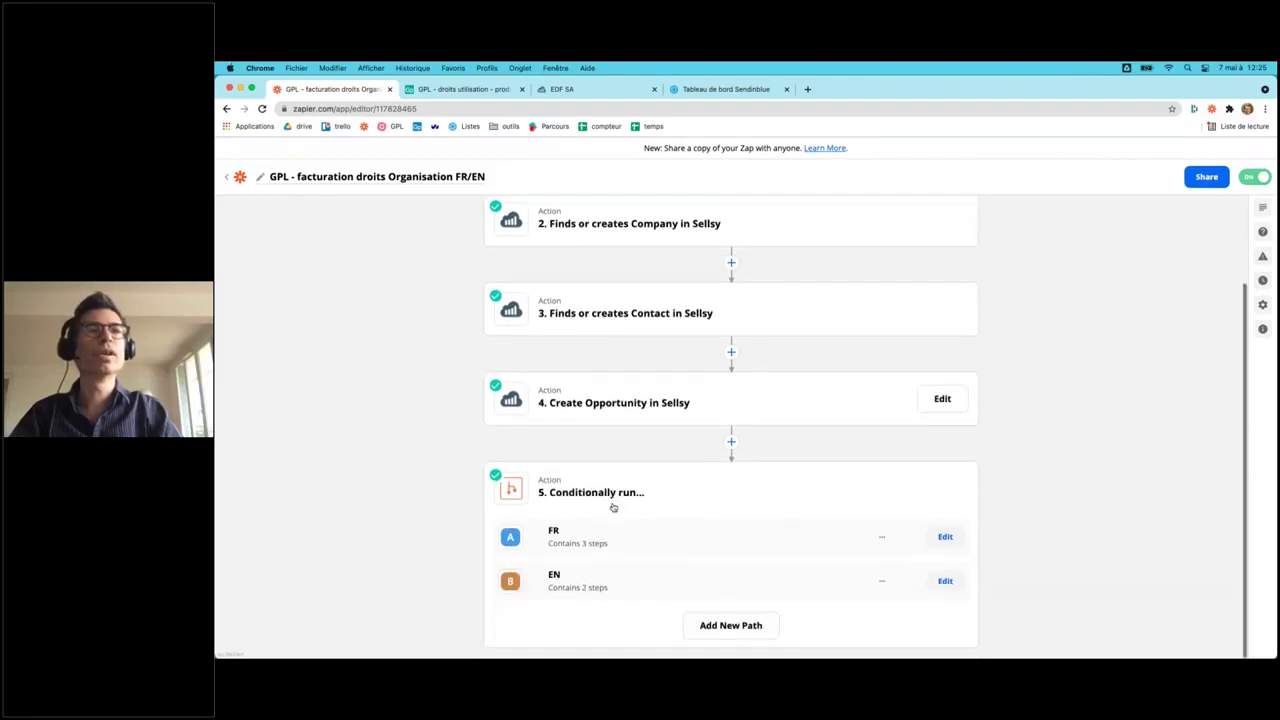
{"action": "key", "text": "ctrl+Up"}
{"action": "left_click", "coordinate": [511, 547]}
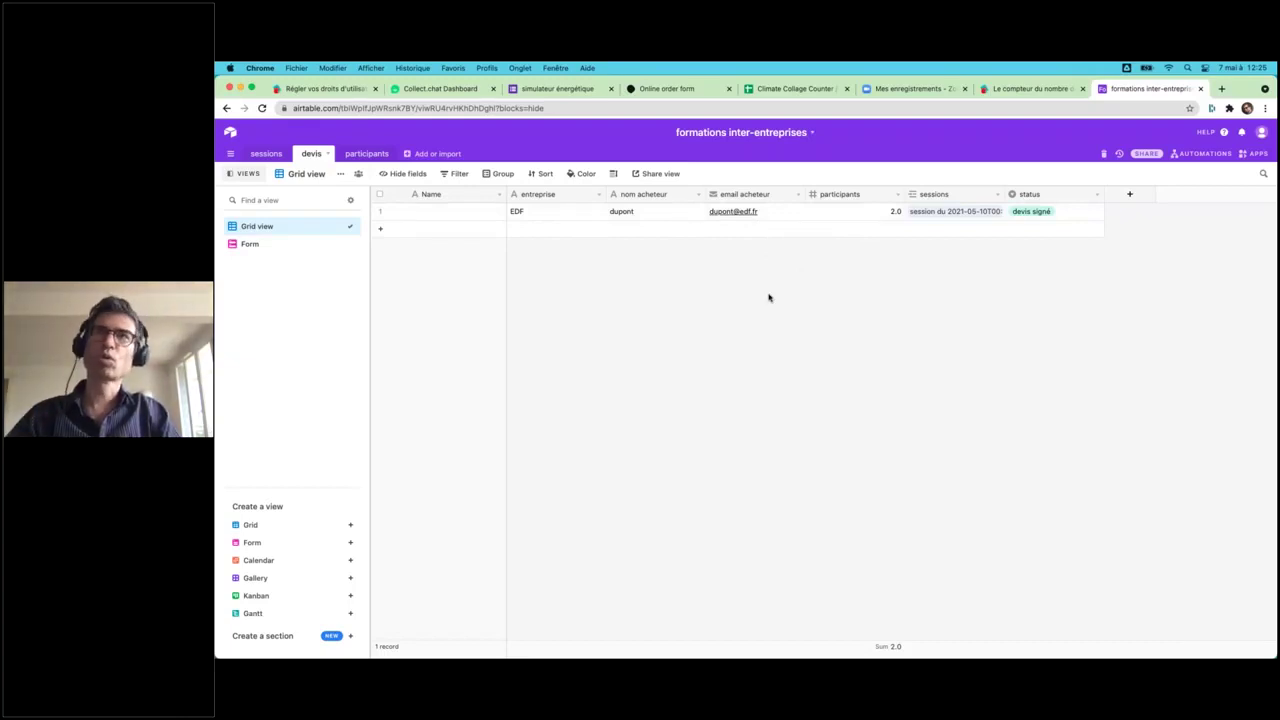
{"action": "key", "text": "ctrl+Up"}
{"action": "left_click", "coordinate": [637, 294]}
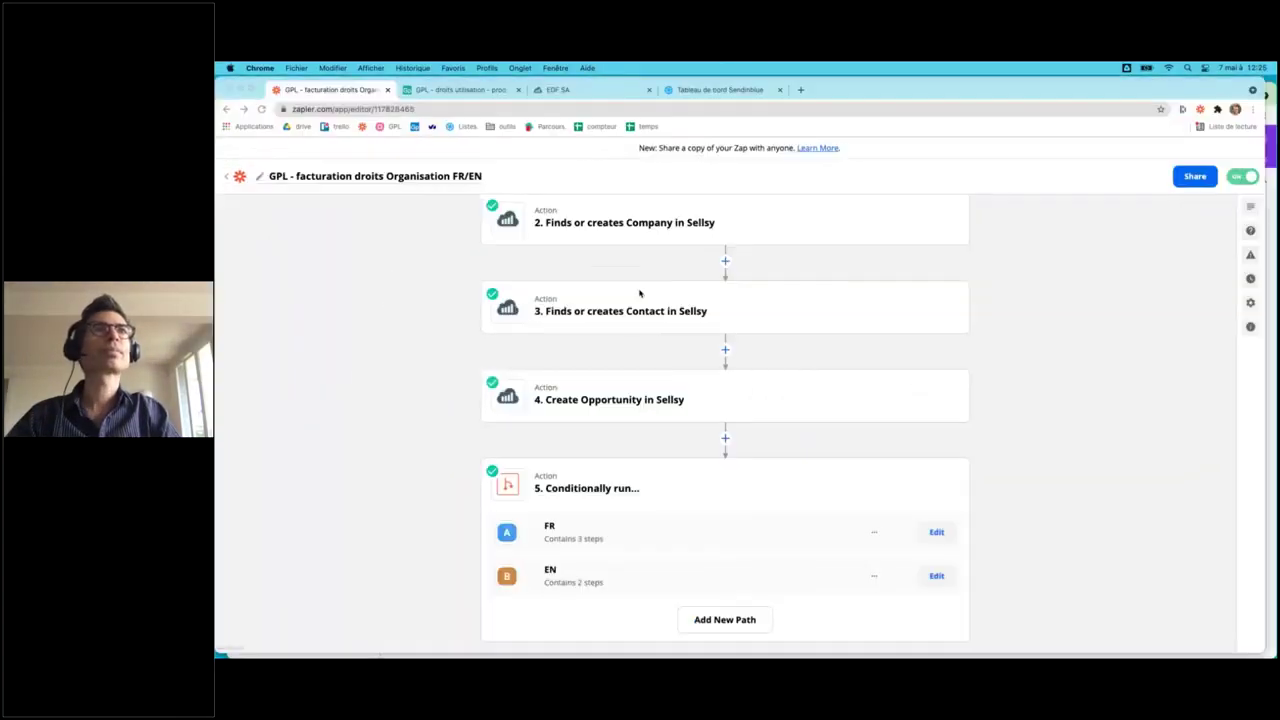
{"action": "left_click", "coordinate": [228, 176]}
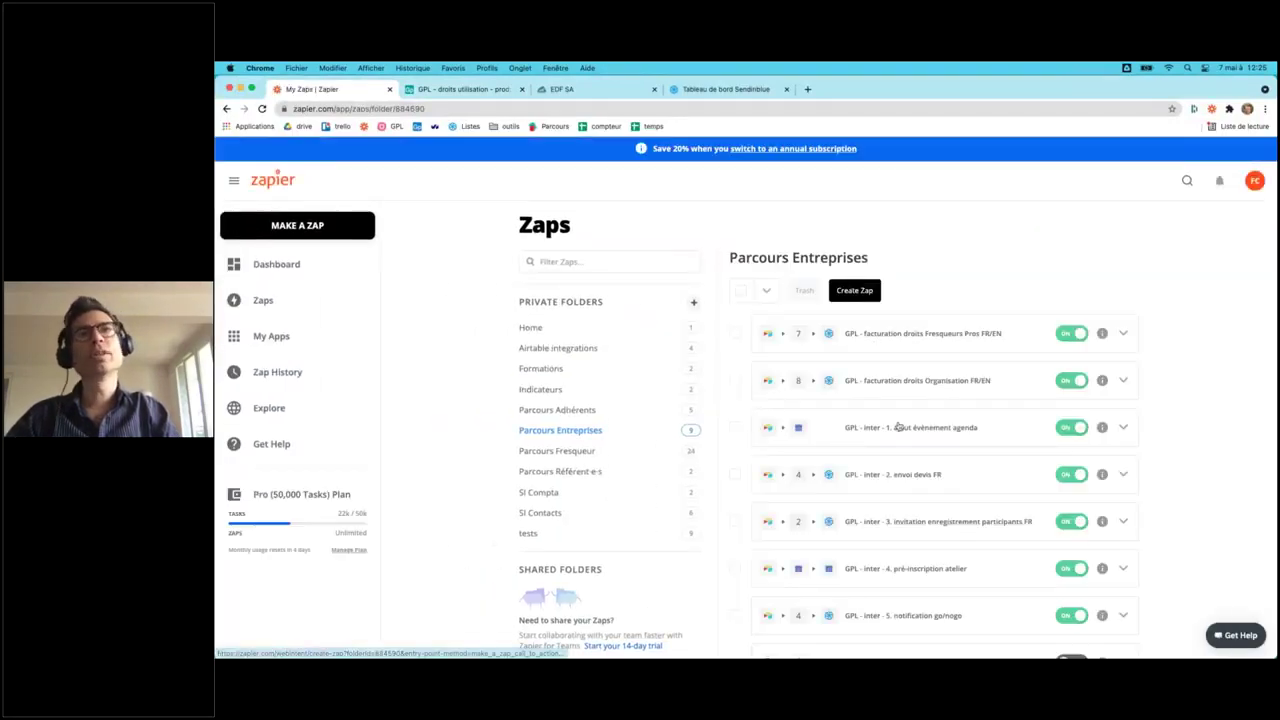
- Open the 'GPL - inter - 3. invitation enregistrement participants FR' zap and review its filter condition
{"action": "scroll", "coordinate": [870, 490], "scroll_direction": "down", "scroll_amount": 1}
{"action": "scroll", "coordinate": [870, 490], "scroll_direction": "down", "scroll_amount": 3}
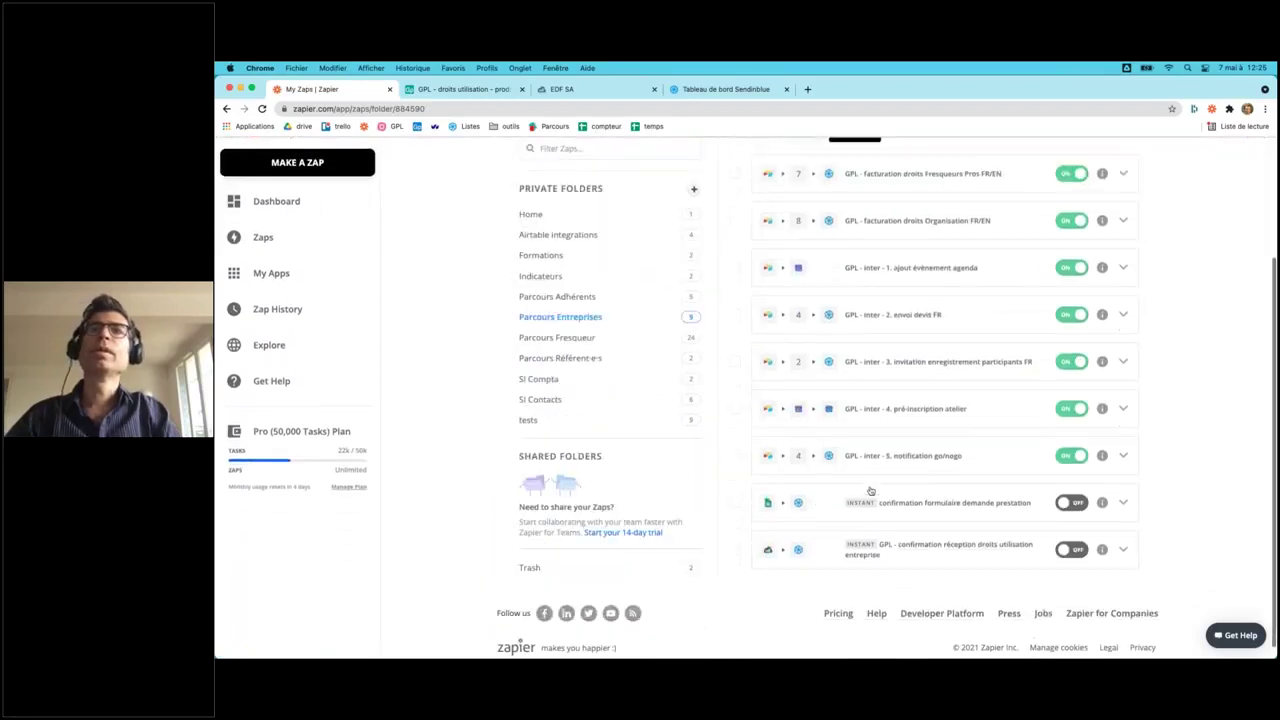
{"action": "left_click", "coordinate": [921, 355]}
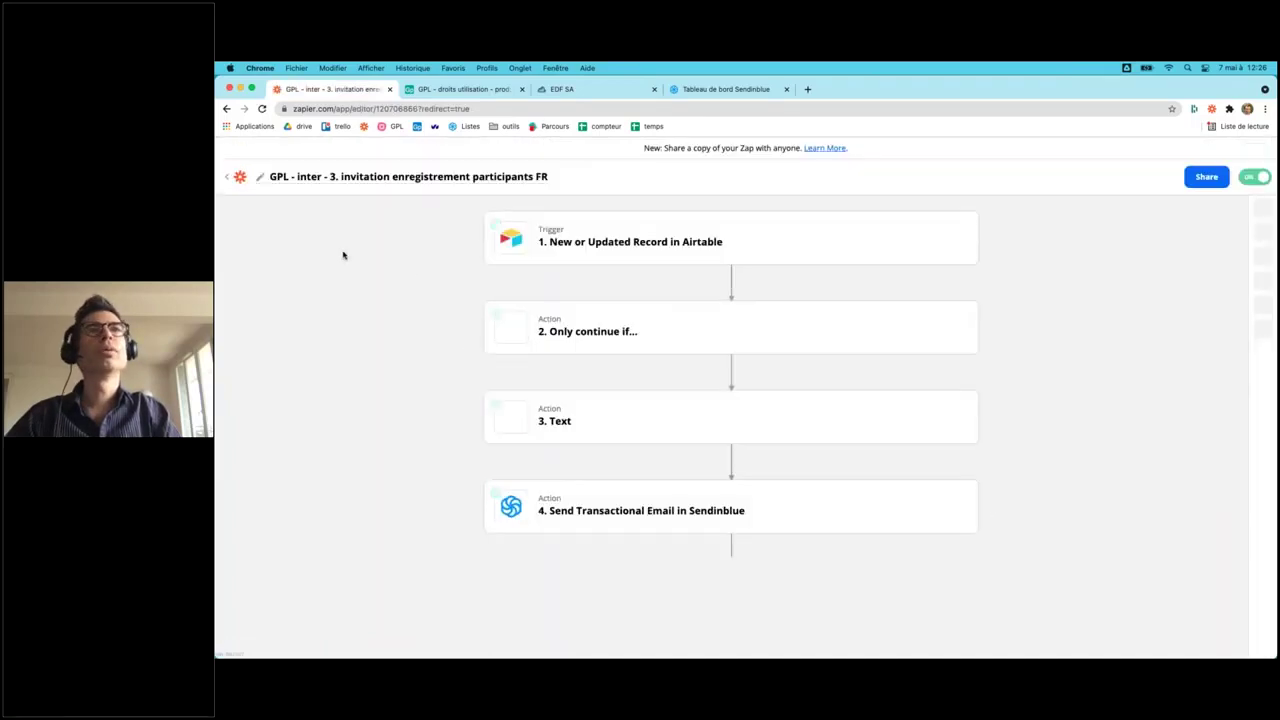
{"action": "left_click", "coordinate": [602, 339]}
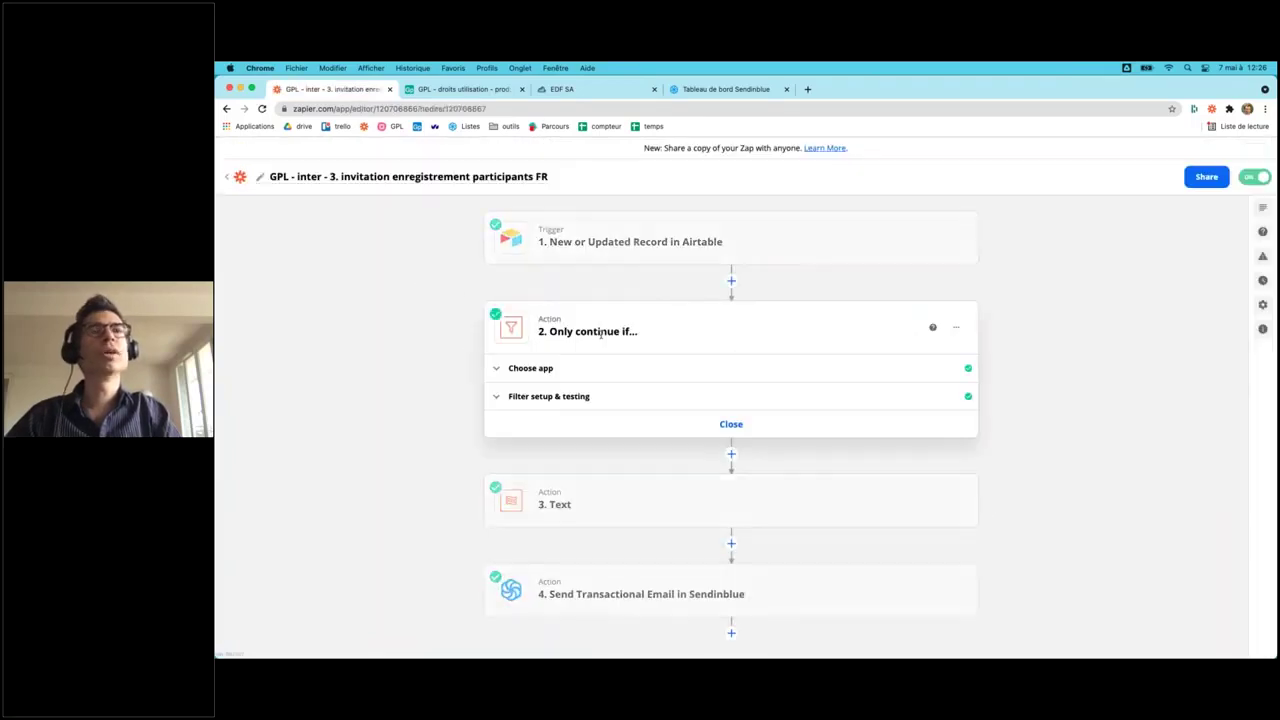
{"action": "left_click", "coordinate": [538, 396]}
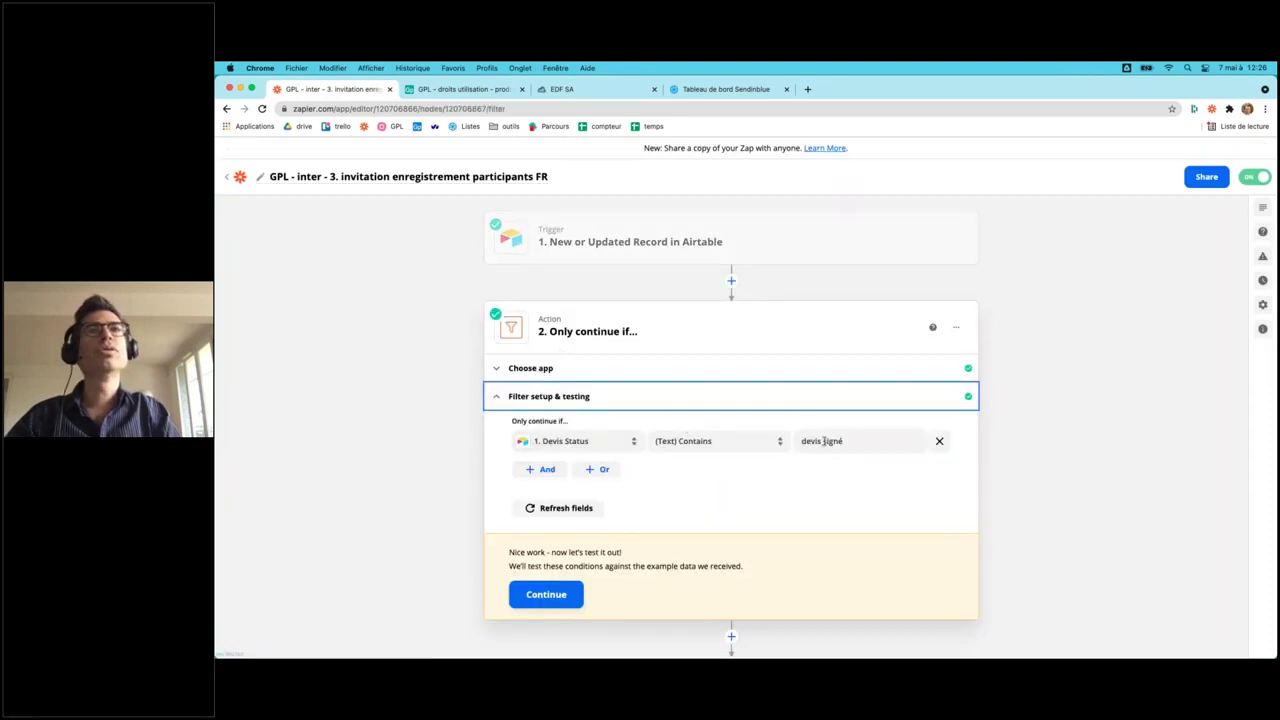
- Review its Sendinblue email step, then open the 'GPL - inter - 4. pré-inscription atelier' zap
{"action": "scroll", "coordinate": [371, 483], "scroll_direction": "down", "scroll_amount": 3}
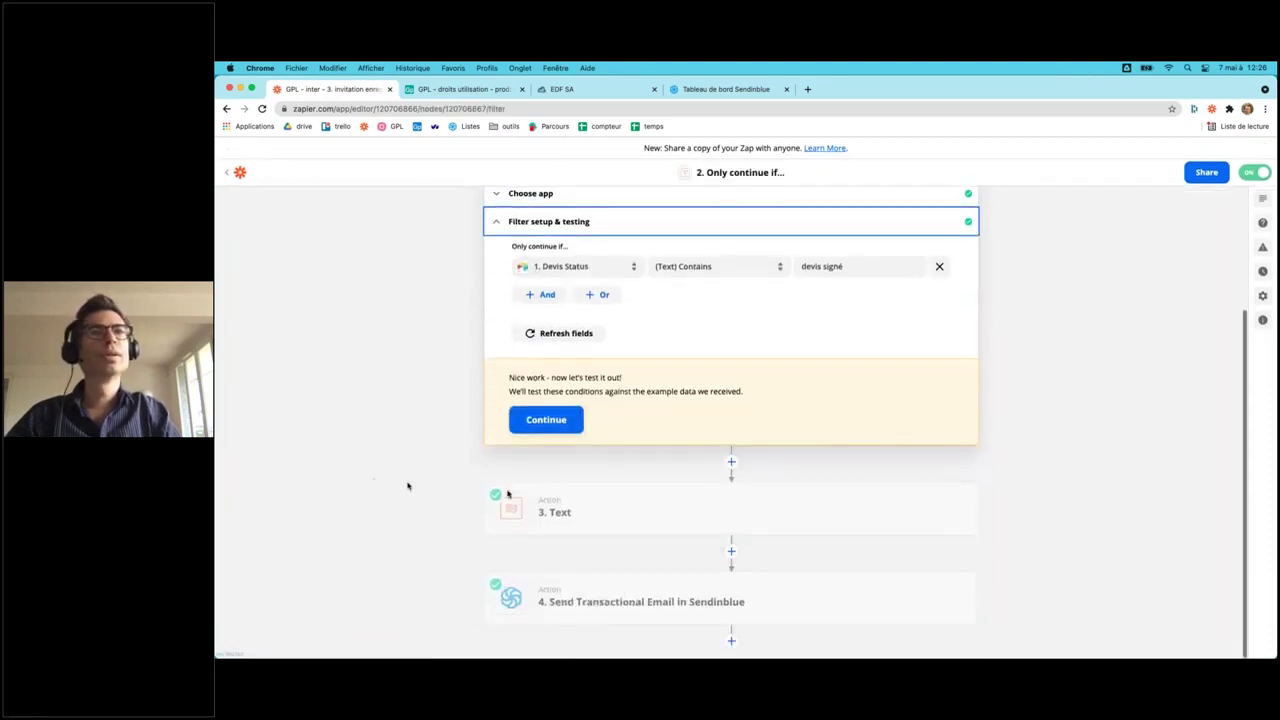
{"action": "left_click", "coordinate": [585, 590]}
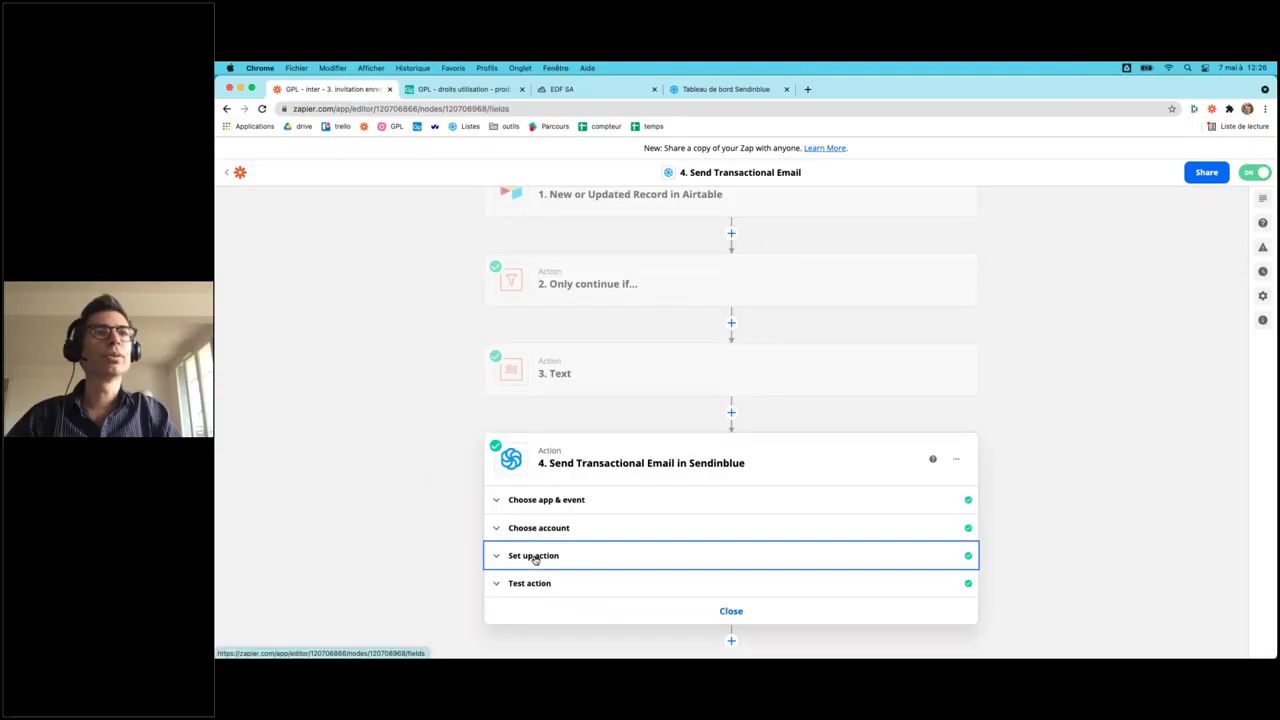
{"action": "left_click", "coordinate": [535, 560]}
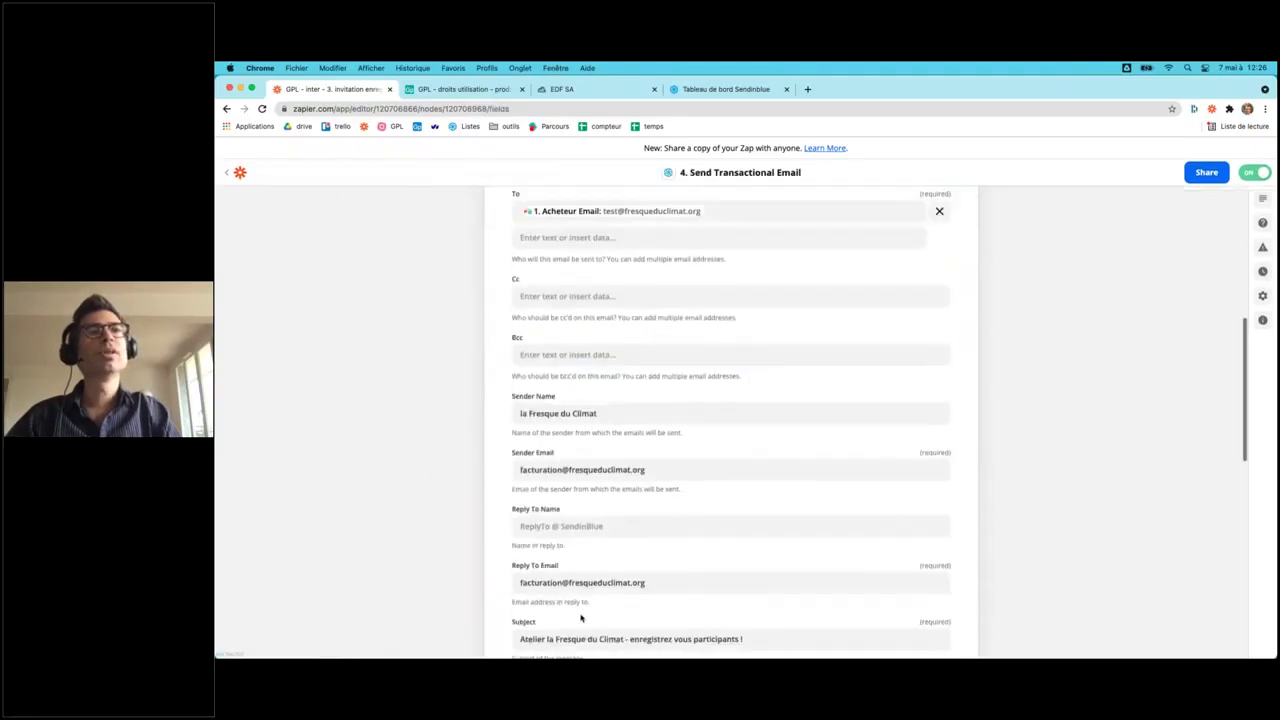
{"action": "scroll", "coordinate": [580, 618], "scroll_direction": "down", "scroll_amount": 5}
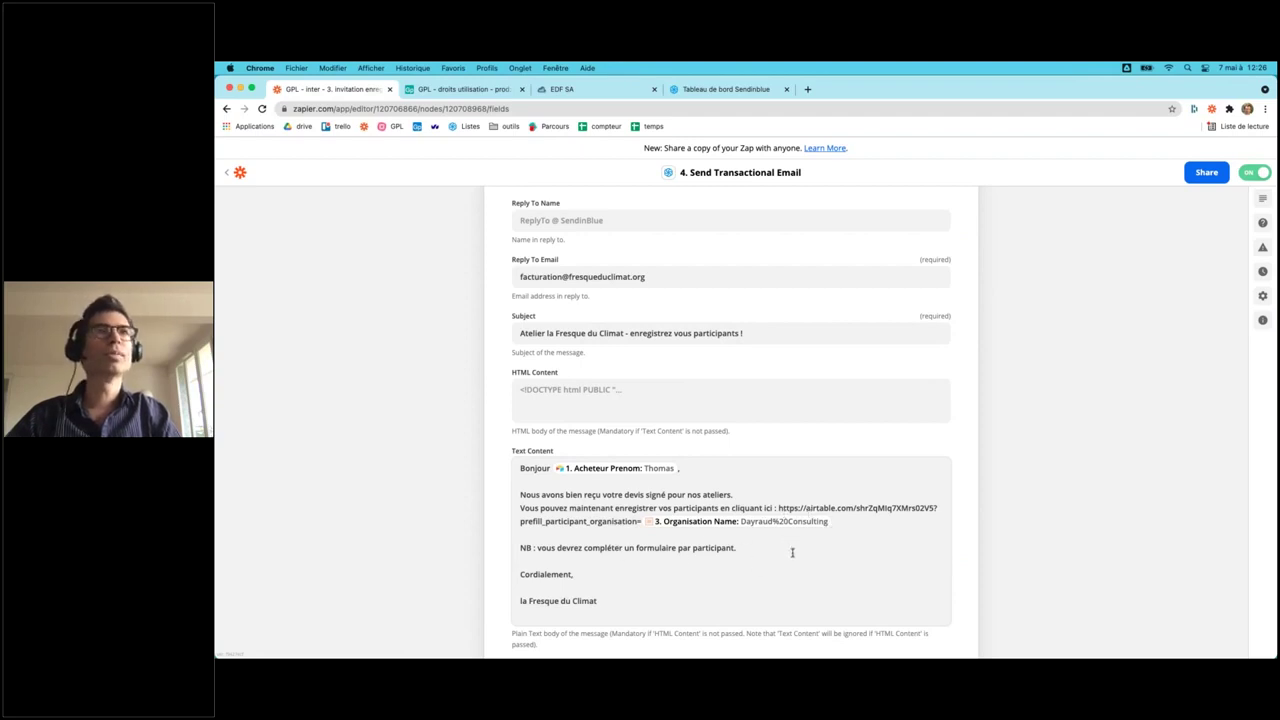
{"action": "left_click", "coordinate": [236, 176]}
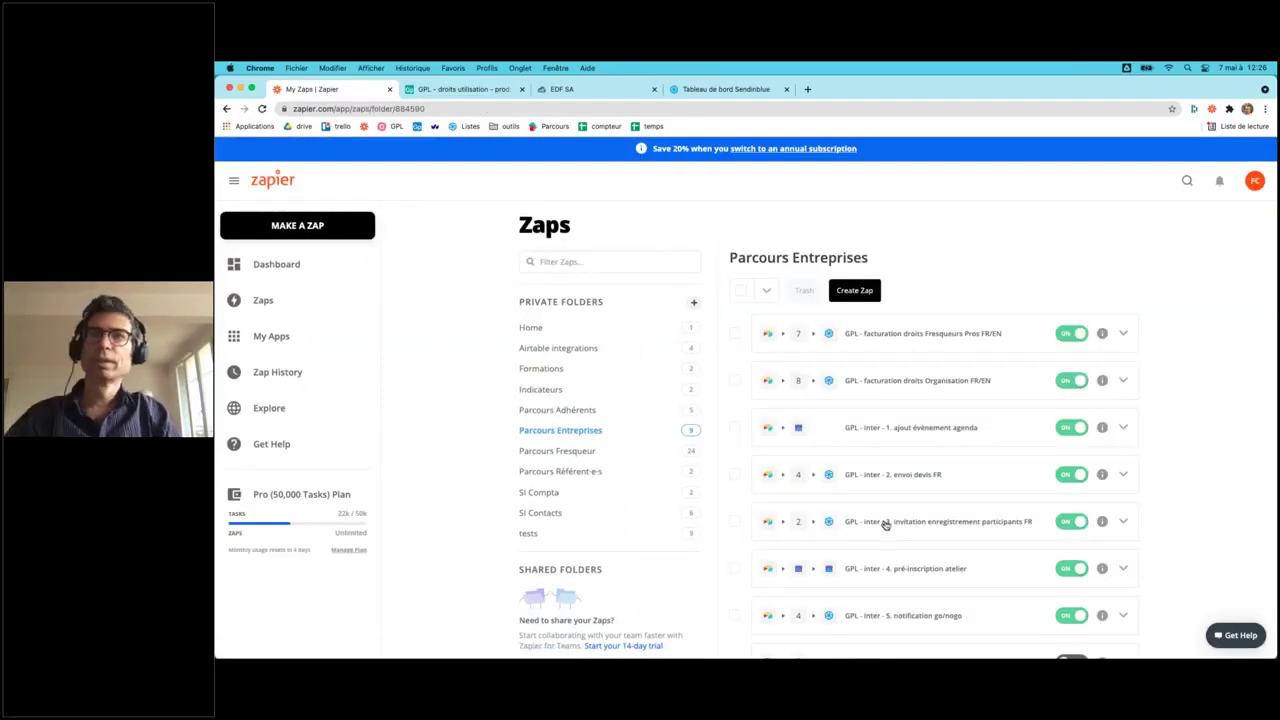
{"action": "left_click", "coordinate": [912, 569]}
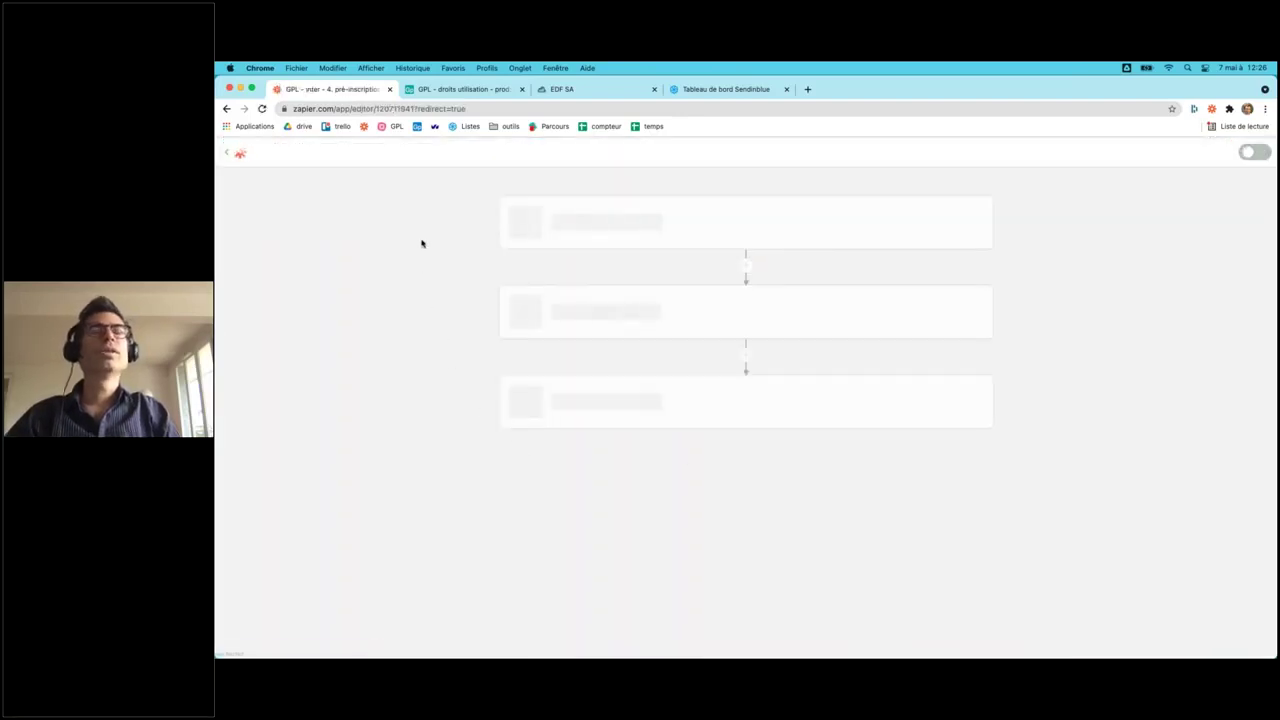
- Show the New Record in Airtable trigger's base and table settings
{"action": "left_click", "coordinate": [585, 242]}
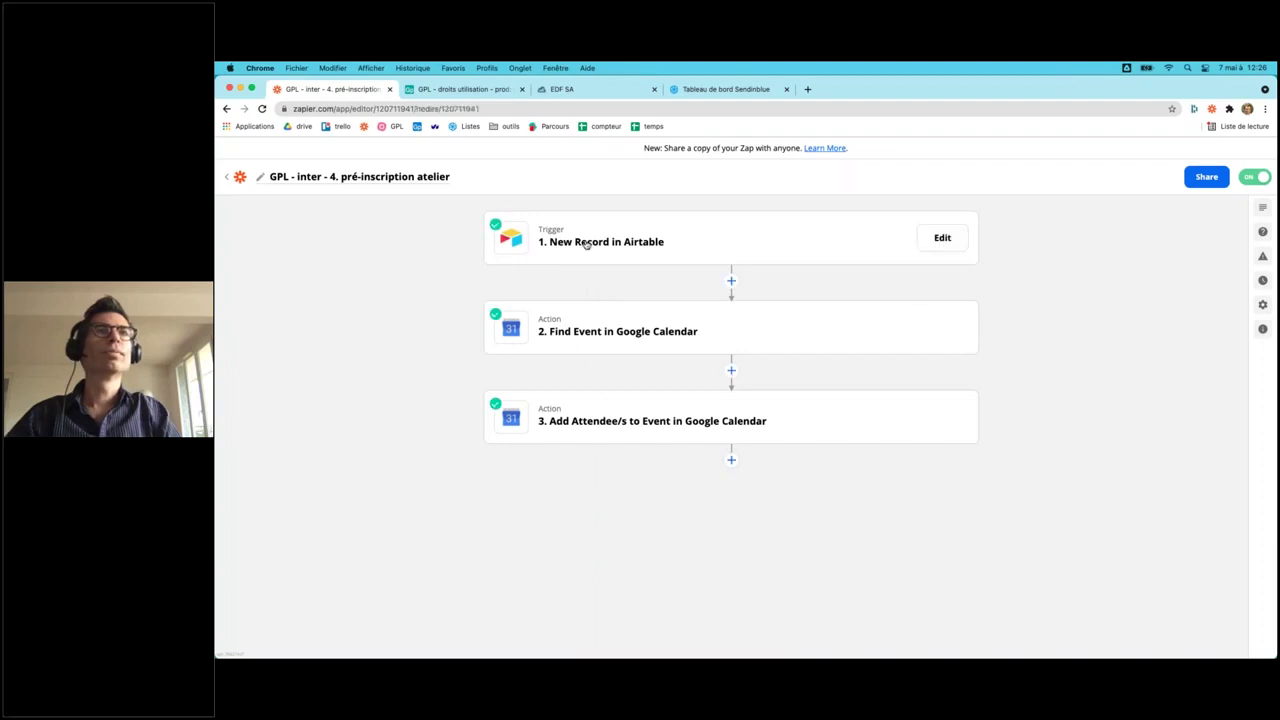
{"action": "left_click", "coordinate": [539, 336]}
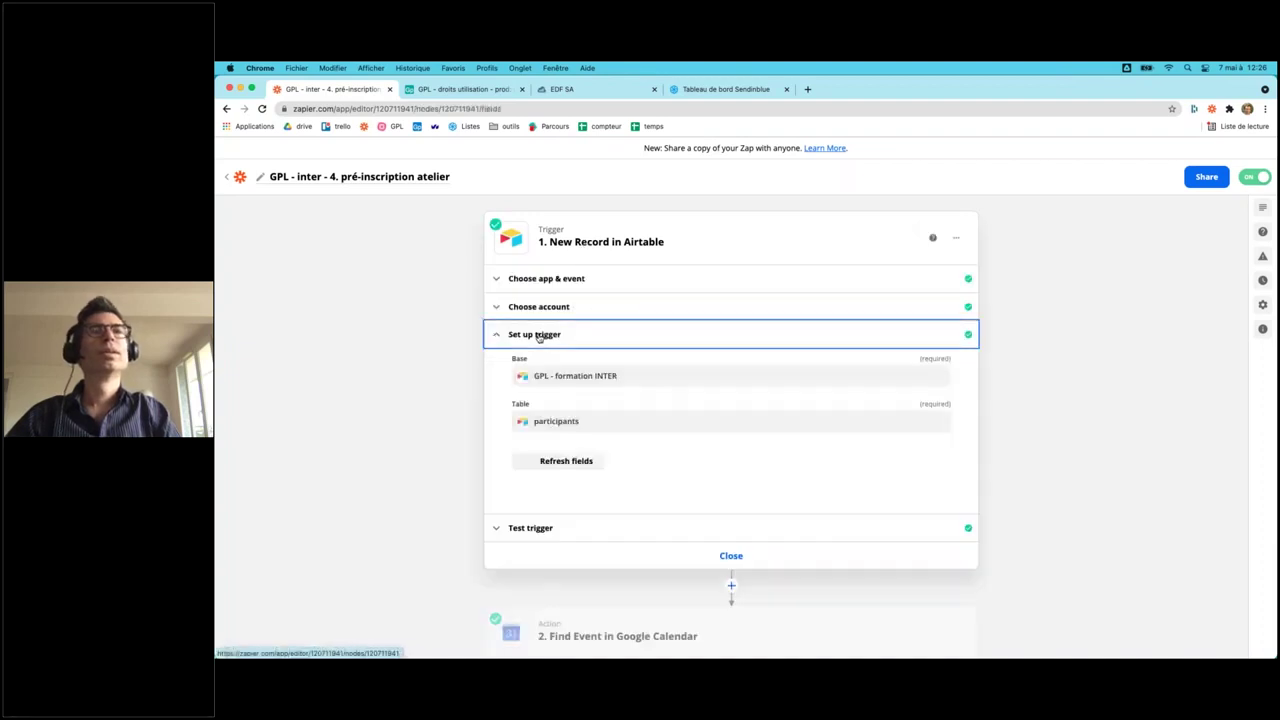
{"action": "scroll", "coordinate": [418, 479], "scroll_direction": "down", "scroll_amount": 3}
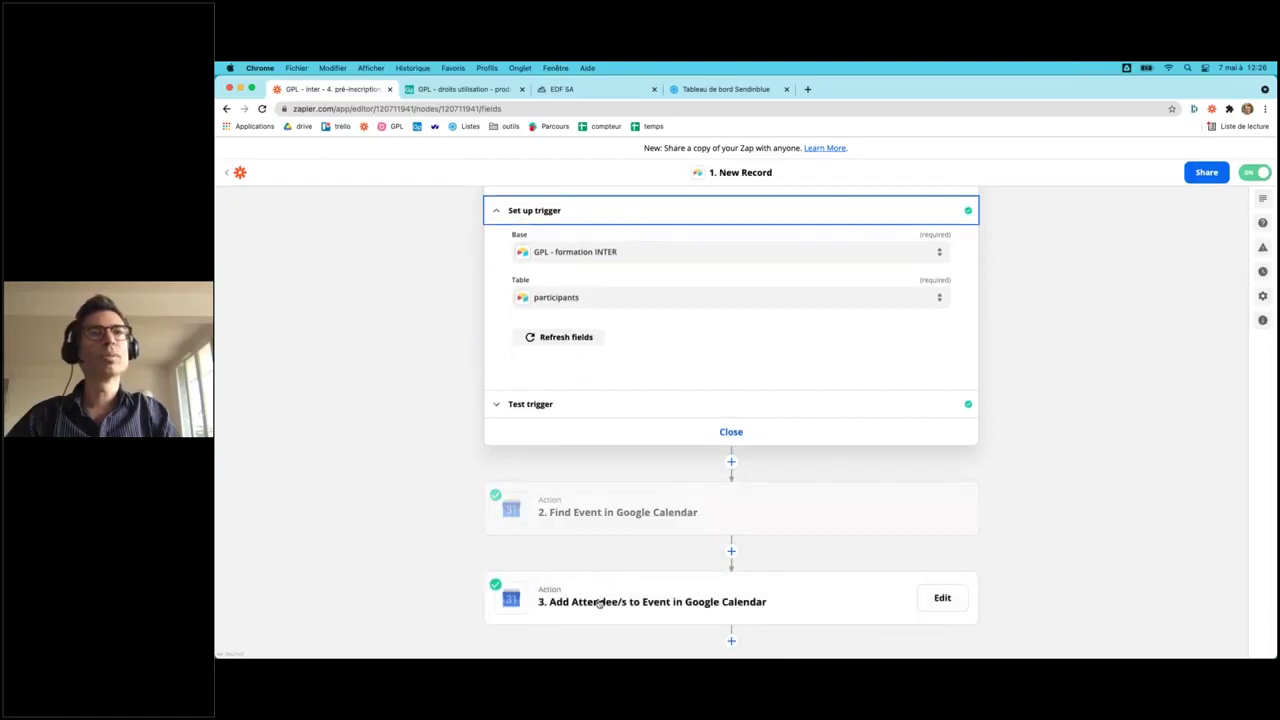
- Show the Add Attendee/s to Event step's calendar, event and attendee settings
{"action": "left_click", "coordinate": [598, 600]}
{"action": "left_click", "coordinate": [541, 508]}
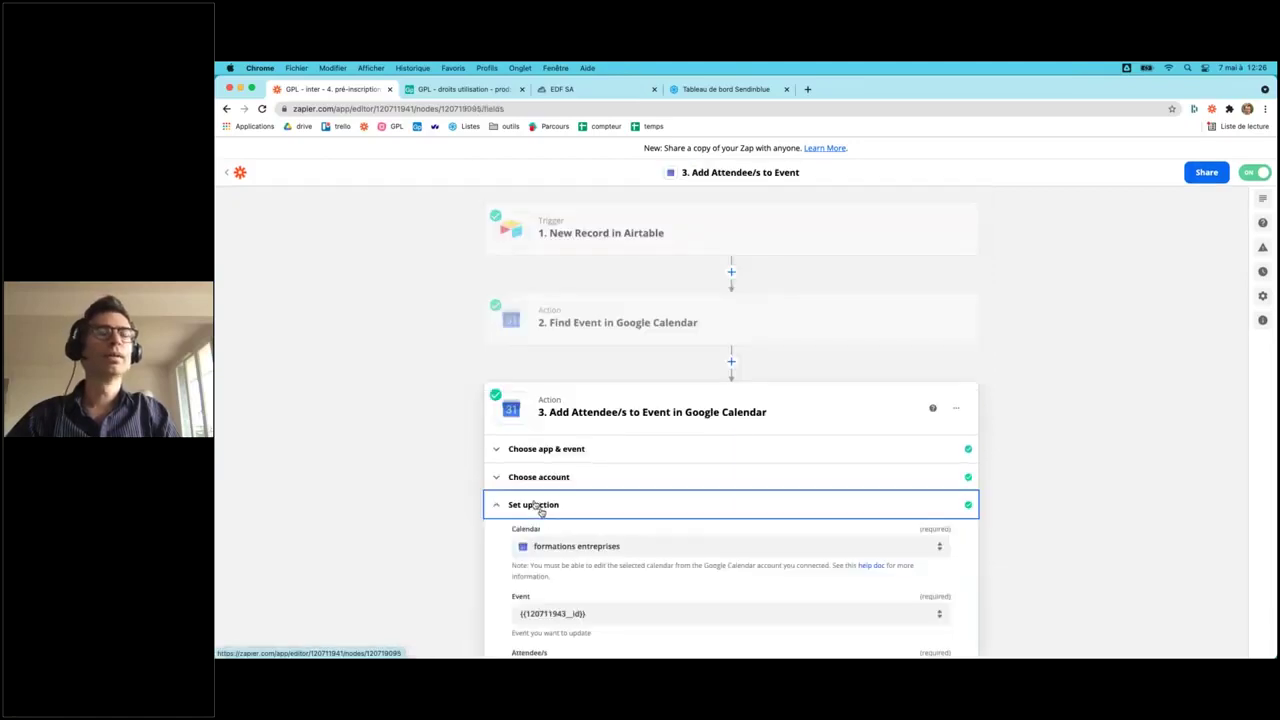
{"action": "scroll", "coordinate": [418, 532], "scroll_direction": "down", "scroll_amount": 3}
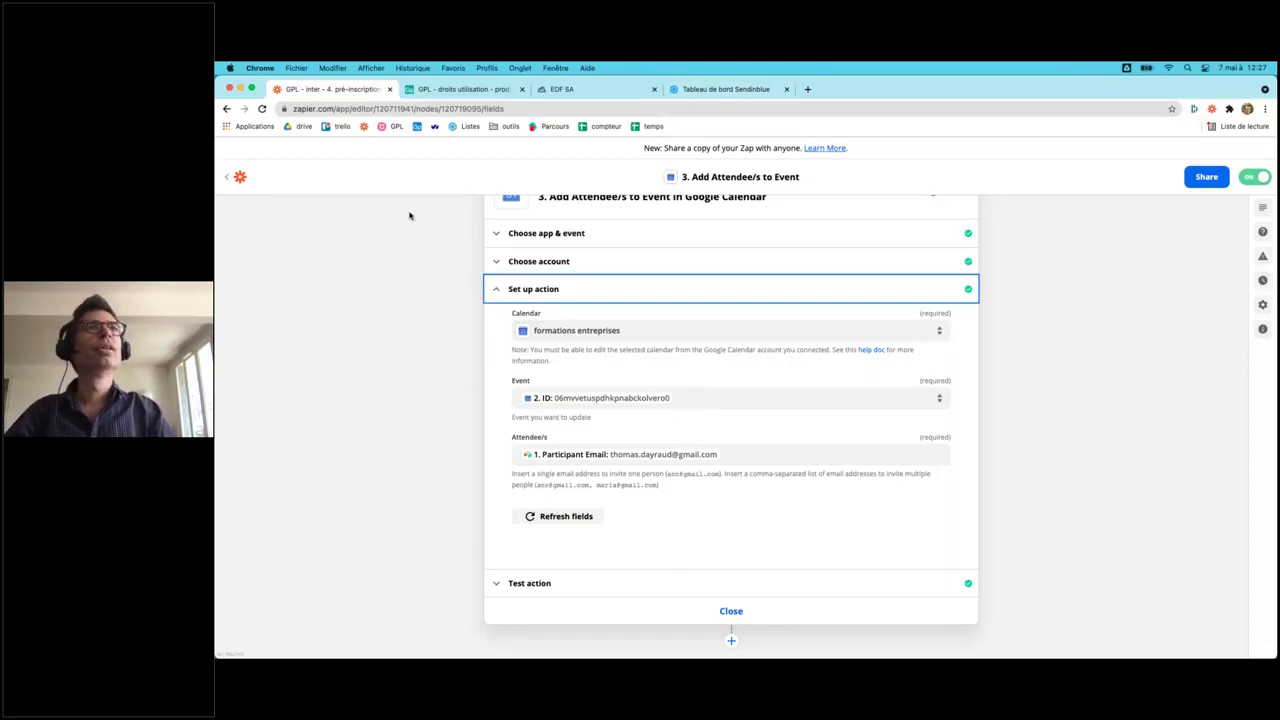
{"action": "left_click", "coordinate": [807, 89]}
- Open Google Calendar and hide every calendar except formations entreprises, including Holidays in France
{"action": "type", "text": "ca"}
{"action": "key", "text": "BackSpace"}
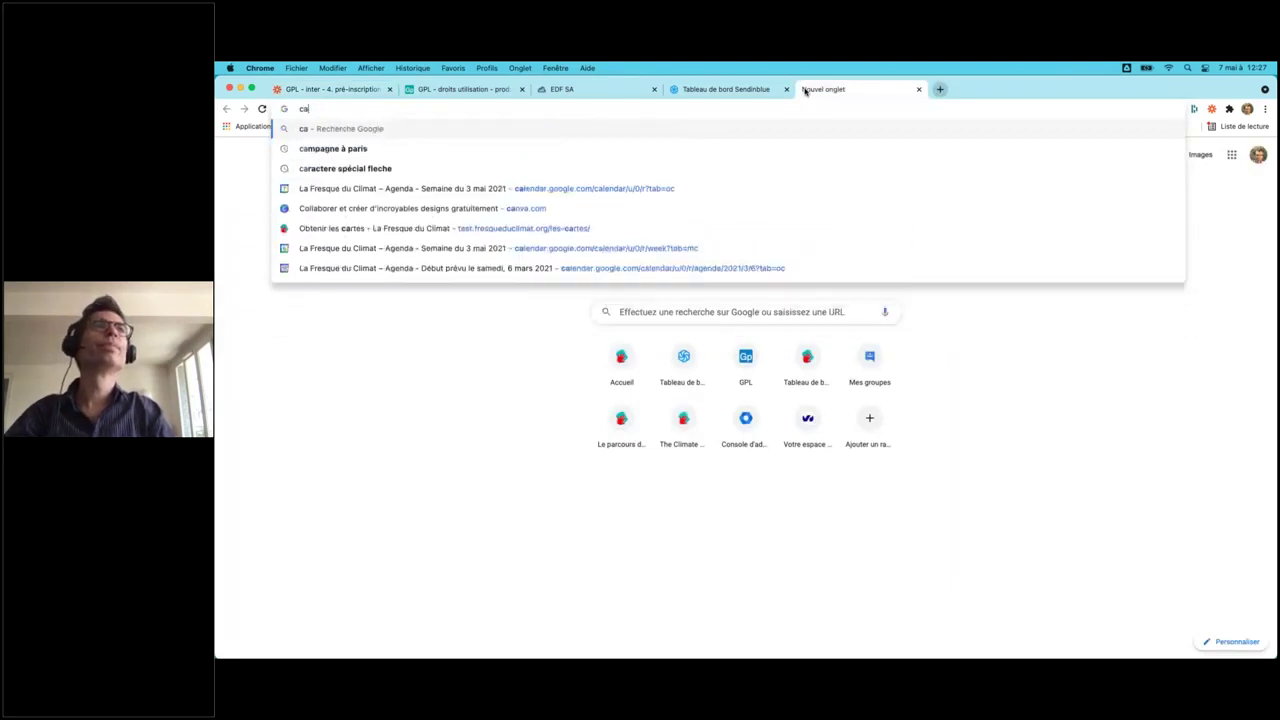
{"action": "left_click", "coordinate": [697, 188]}
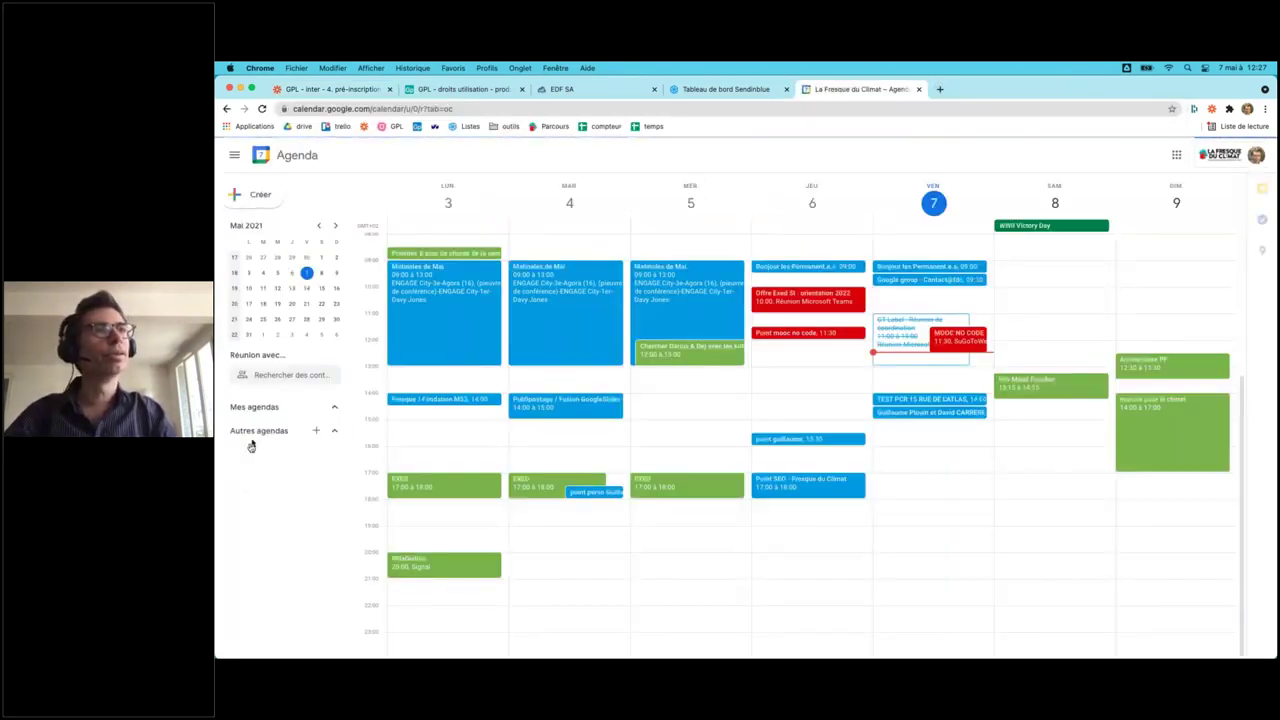
{"action": "left_click", "coordinate": [235, 426]}
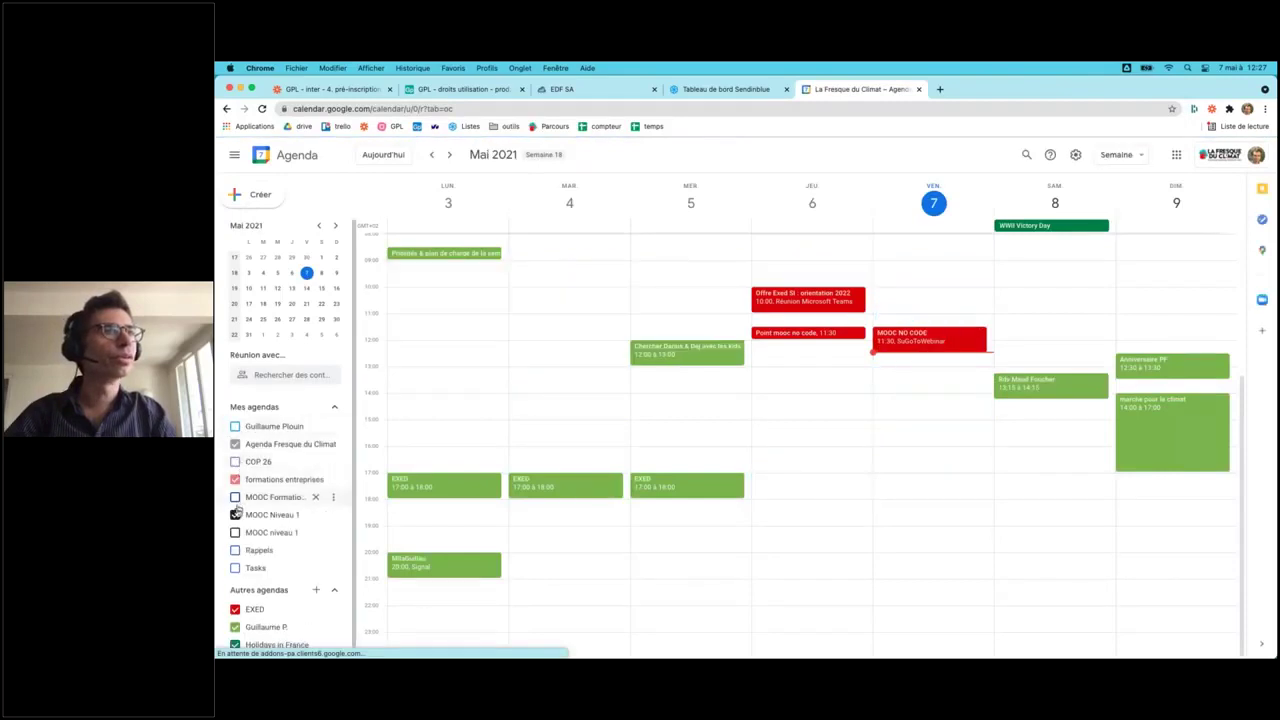
{"action": "left_click", "coordinate": [235, 514]}
{"action": "left_click", "coordinate": [235, 609]}
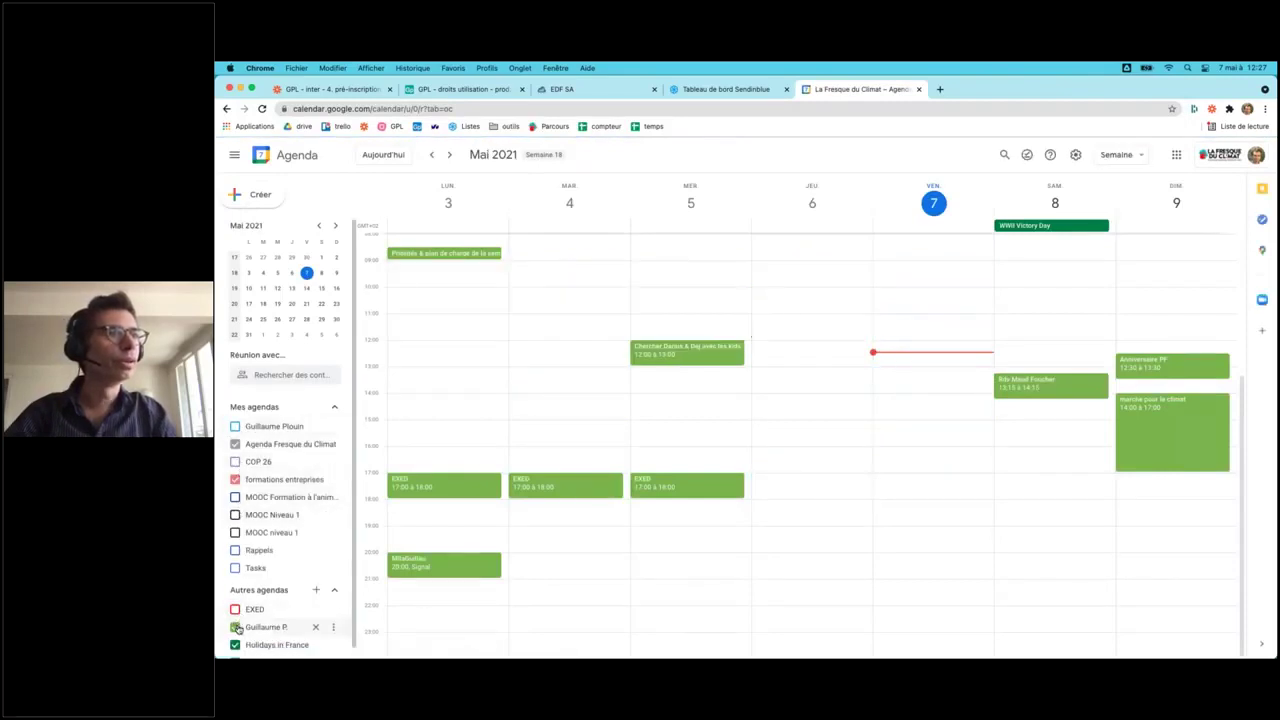
{"action": "left_click", "coordinate": [235, 627]}
{"action": "left_click", "coordinate": [236, 645]}
{"action": "scroll", "coordinate": [240, 620], "scroll_direction": "down", "scroll_amount": 1}
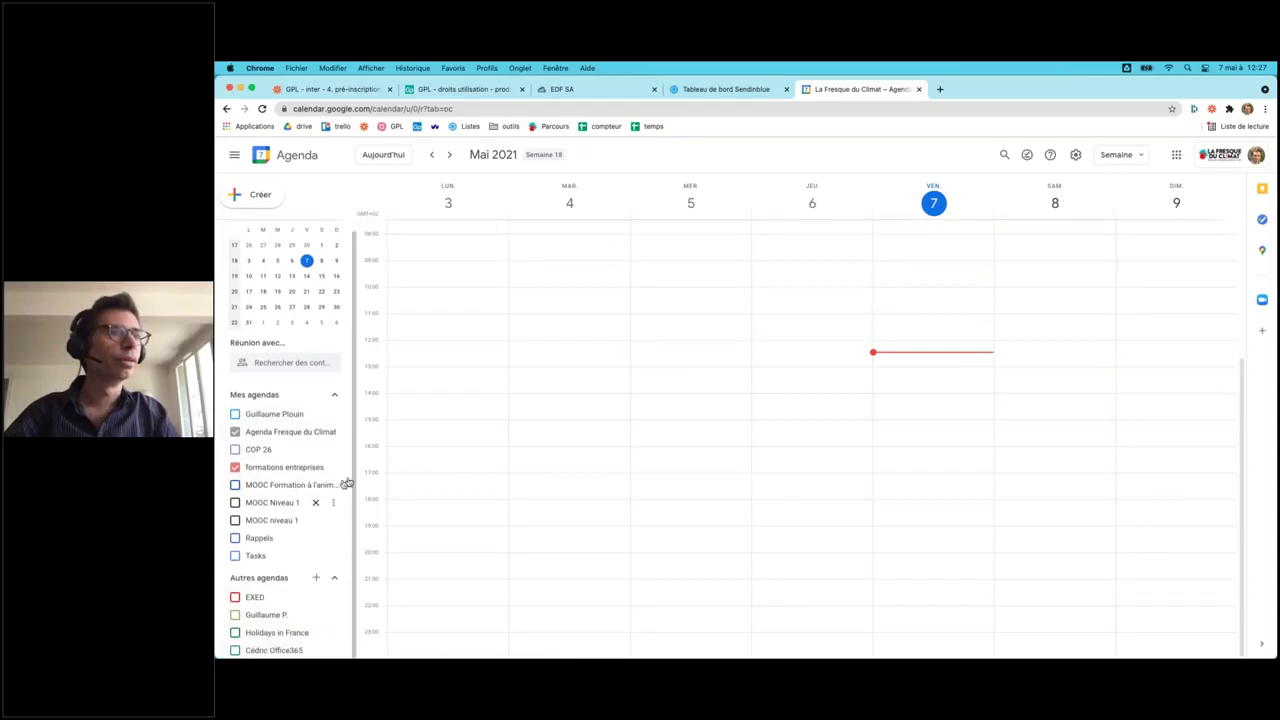
- Go to the week of 24–30 May and view the 27 May Atelier event's details
{"action": "left_click", "coordinate": [450, 156]}
{"action": "left_click", "coordinate": [450, 156]}
{"action": "left_click", "coordinate": [450, 156]}
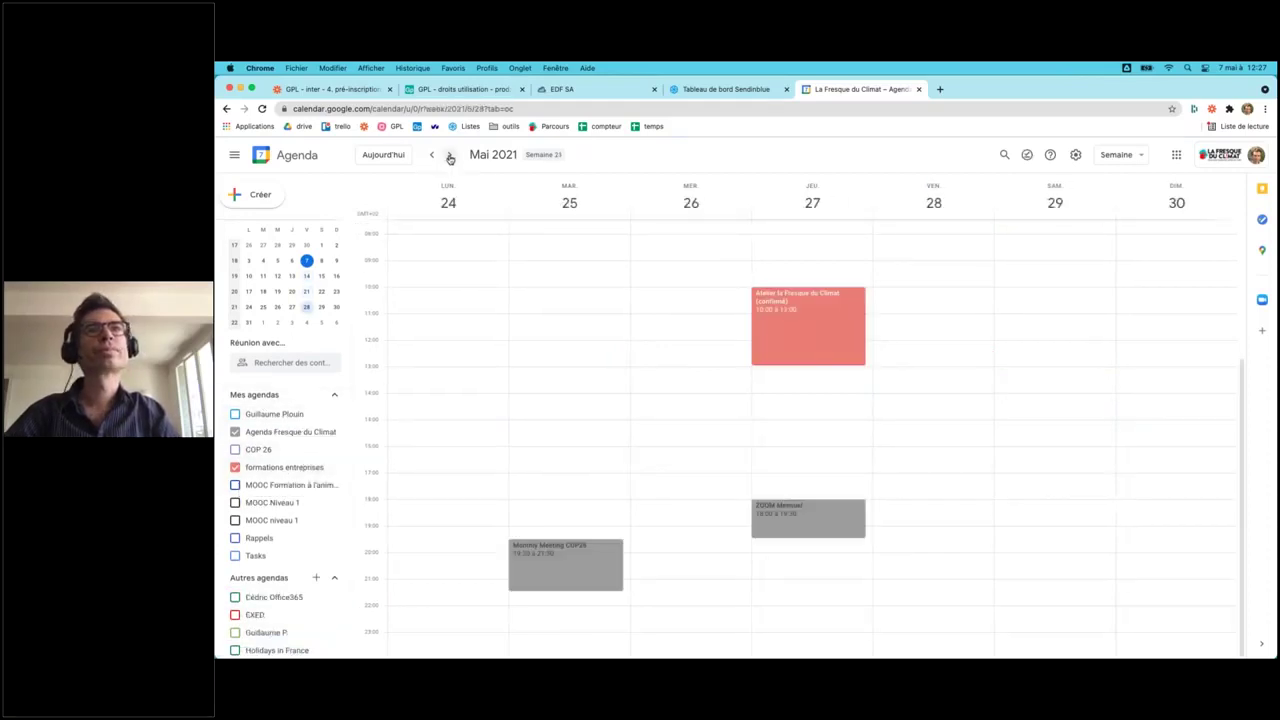
{"action": "left_click", "coordinate": [819, 328]}
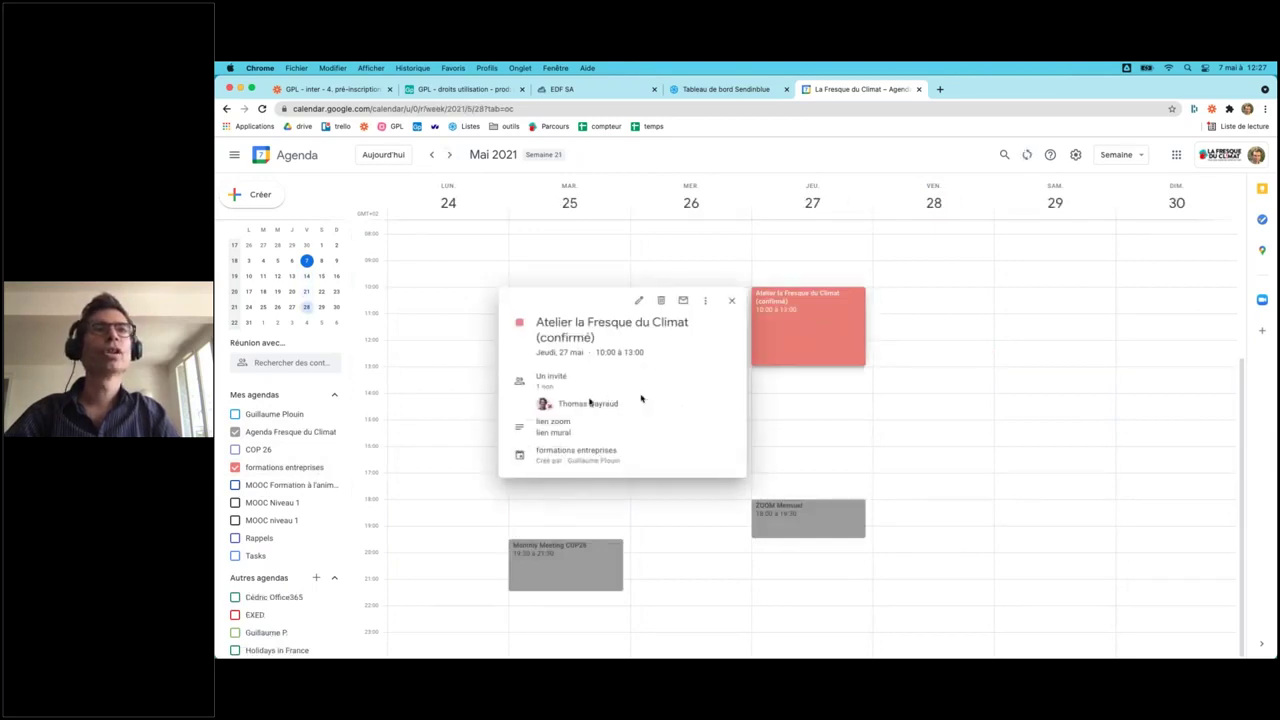
{"action": "mouse_move", "coordinate": [580, 403]}
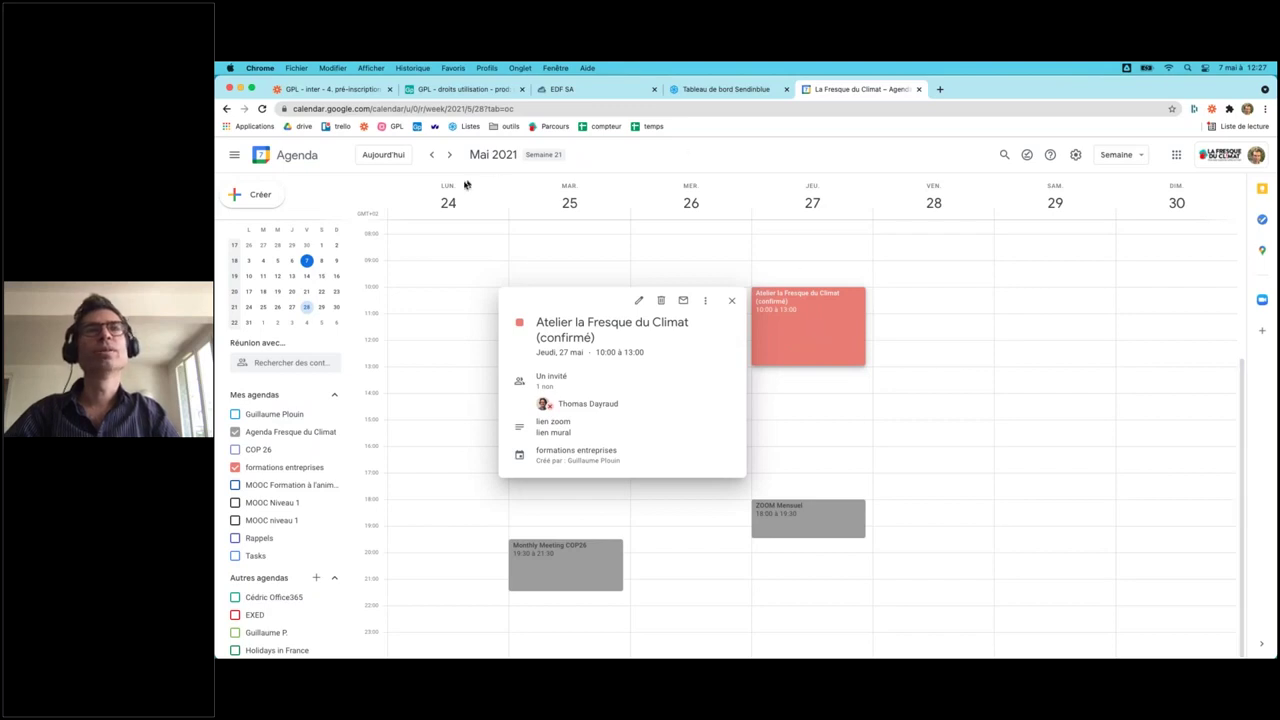
- Open the 27 May Atelier event's edit page showing its one guest, then return to Airtable
{"action": "left_click", "coordinate": [449, 155]}
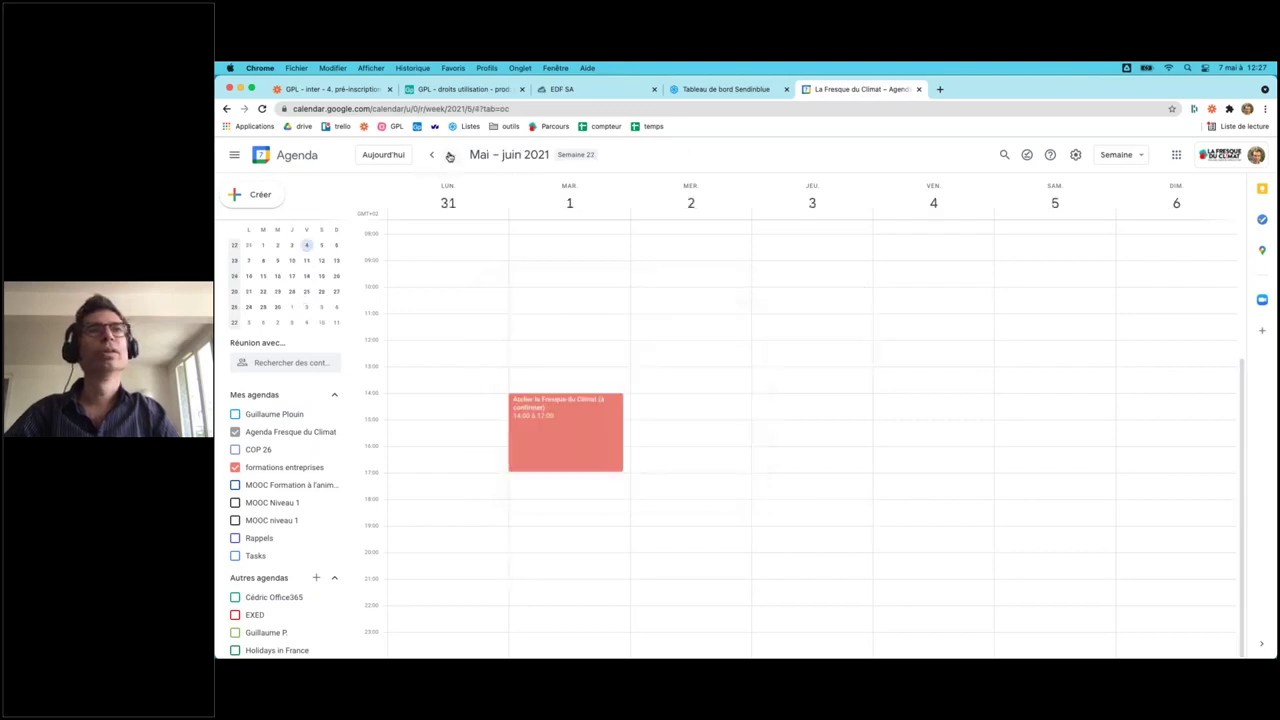
{"action": "left_click", "coordinate": [449, 155]}
{"action": "left_click", "coordinate": [433, 155]}
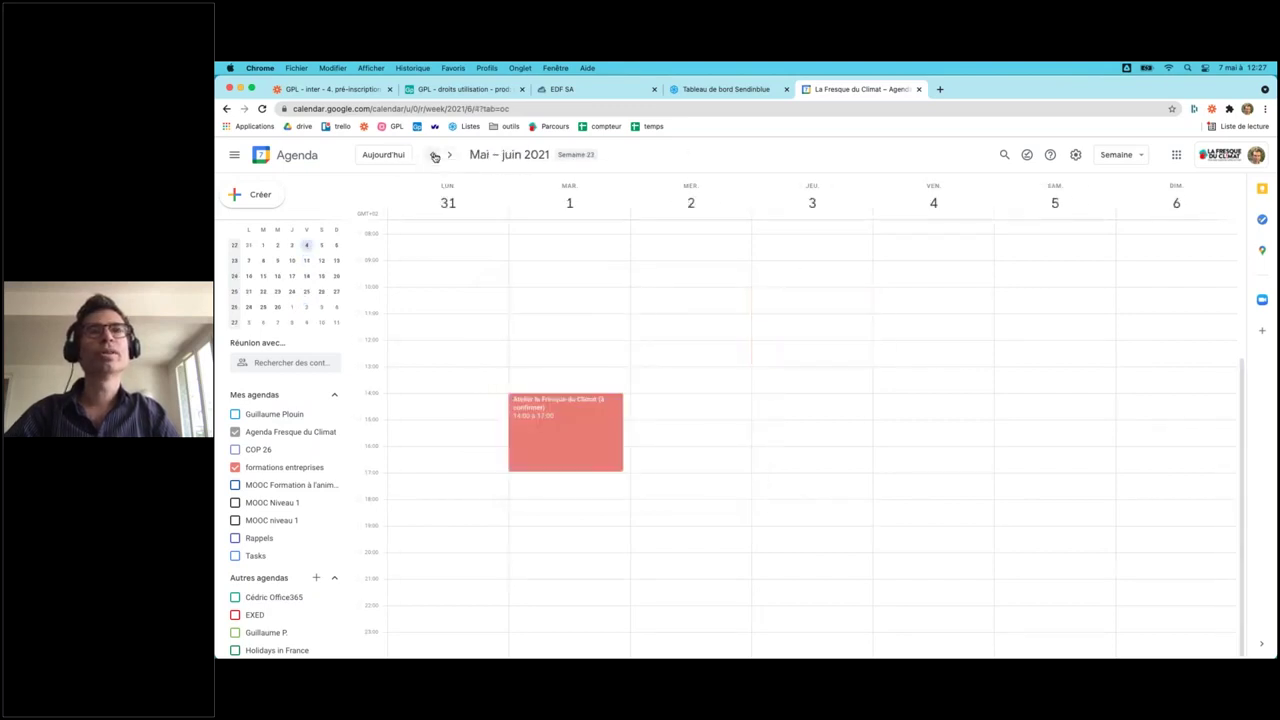
{"action": "left_click", "coordinate": [434, 156]}
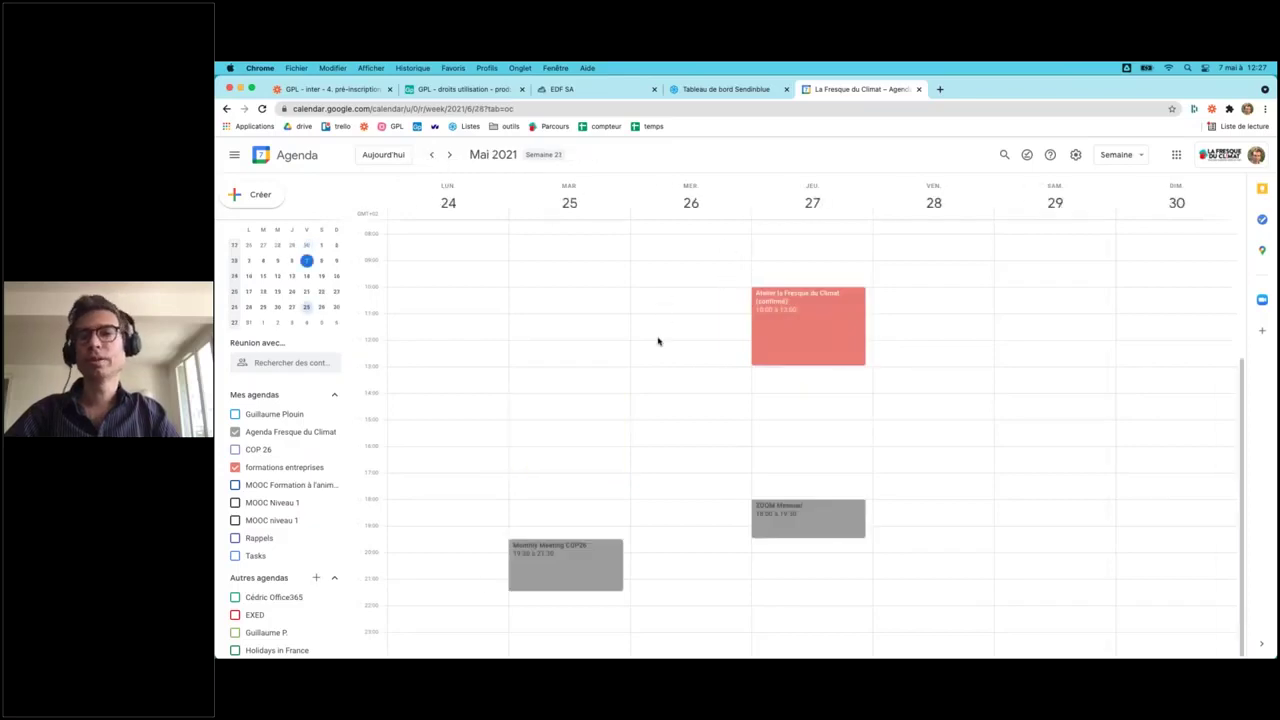
{"action": "left_click", "coordinate": [758, 345]}
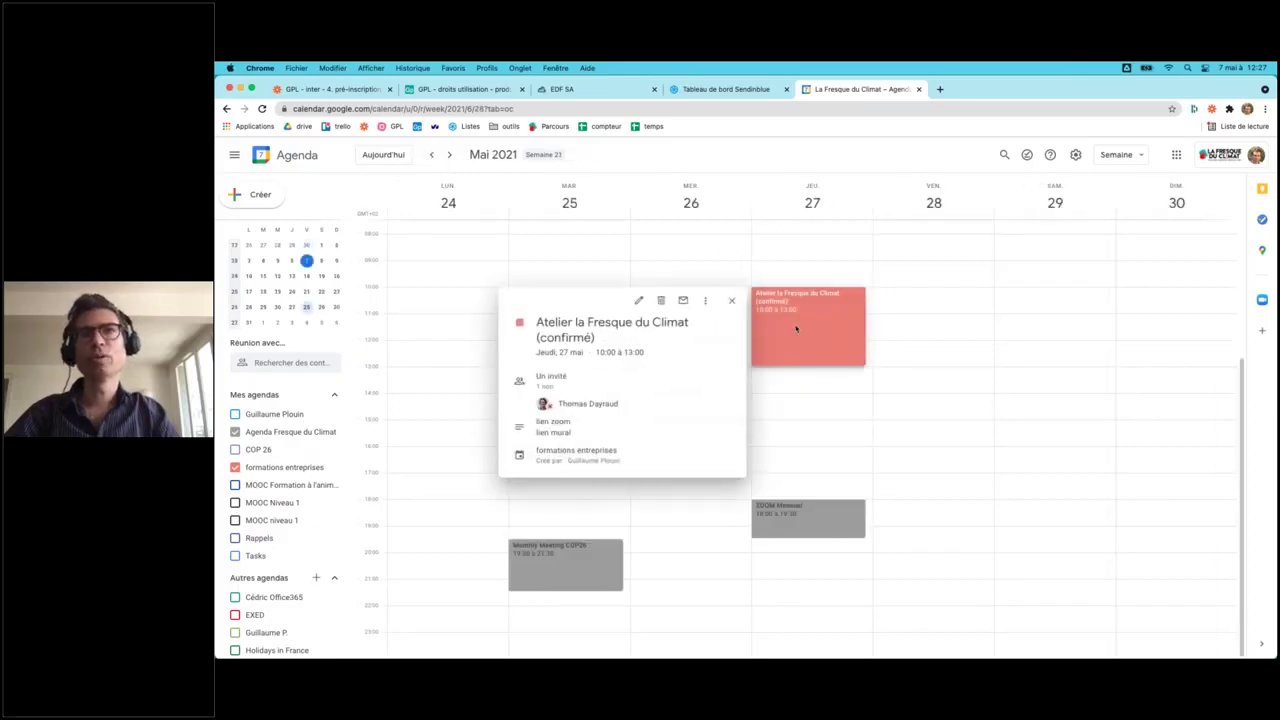
{"action": "left_click", "coordinate": [640, 301]}
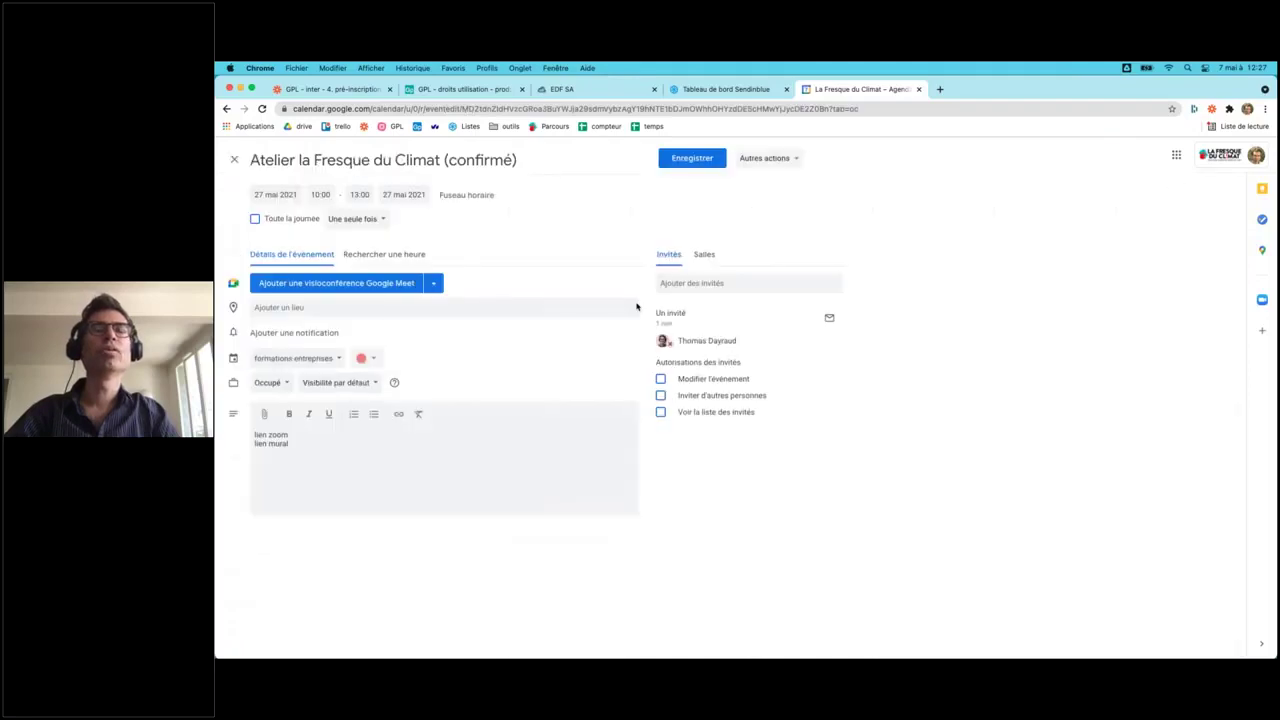
{"action": "mouse_move", "coordinate": [705, 338]}
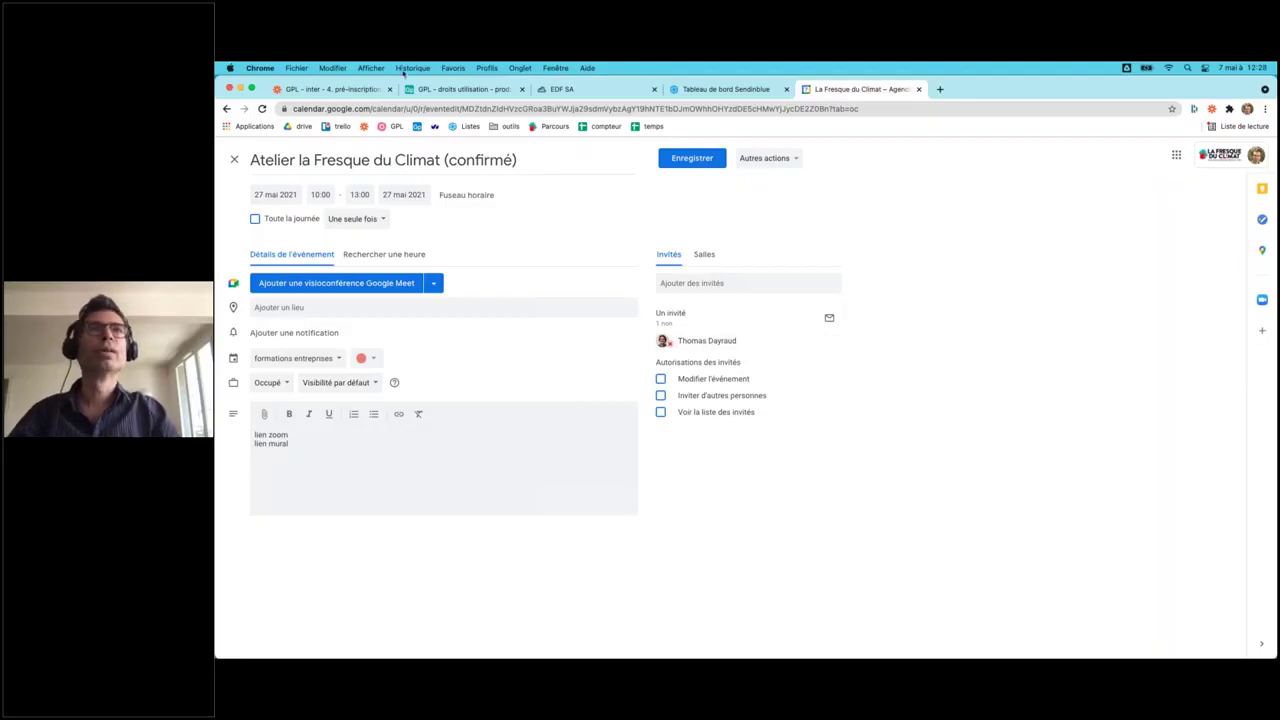
{"action": "key", "text": "ctrl+Up"}
{"action": "left_click", "coordinate": [414, 491]}
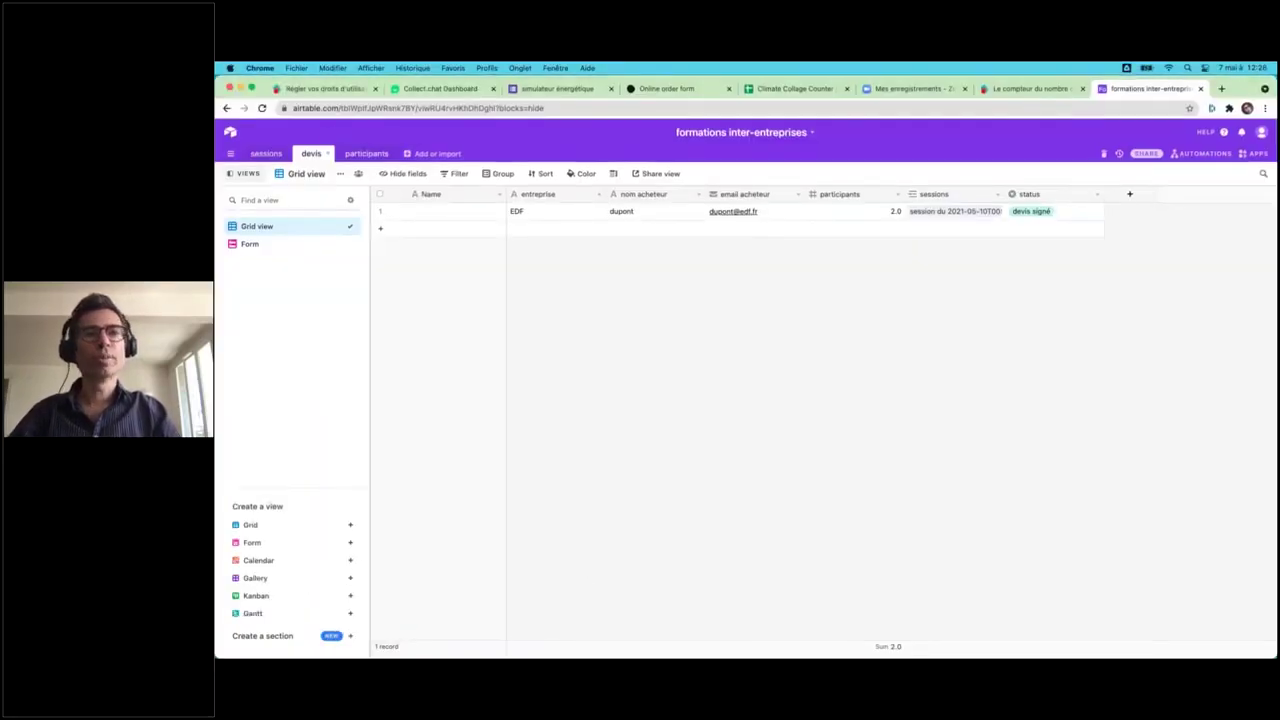
- Bring the Airtable base forward and go through its sessions, devis and participants tables
{"action": "key", "text": "super+grave"}
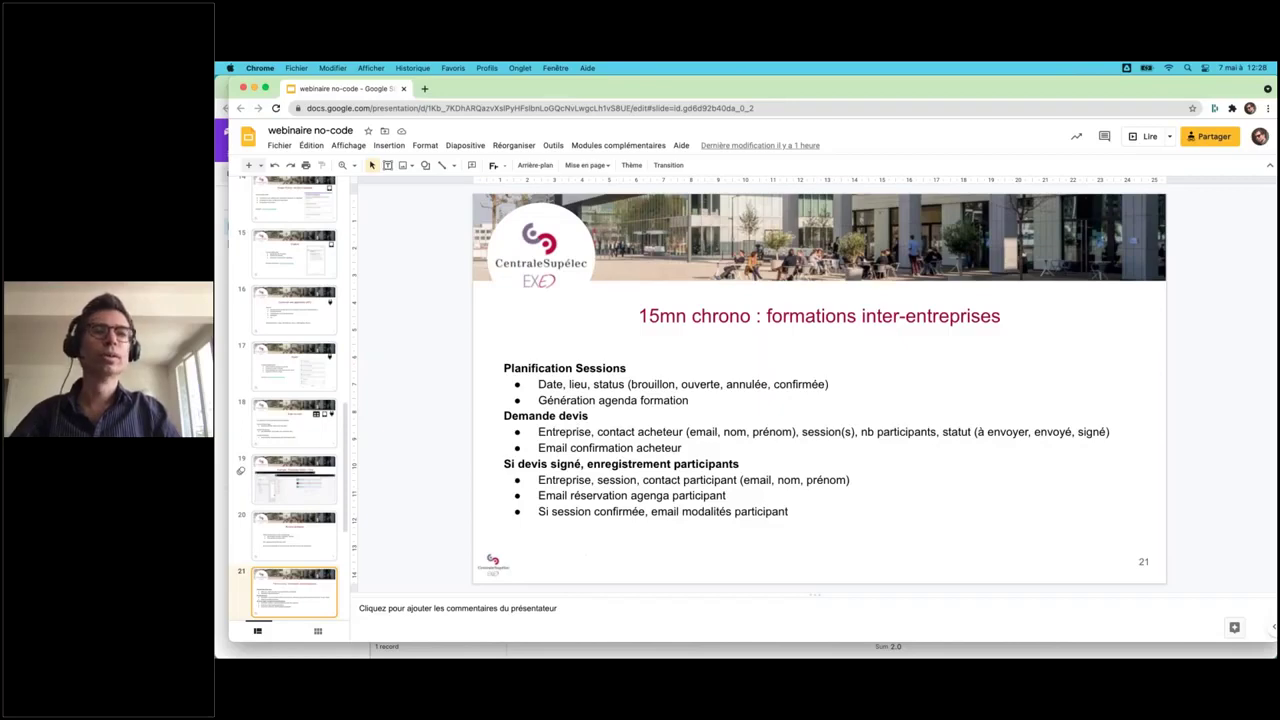
{"action": "key", "text": "ctrl+Up"}
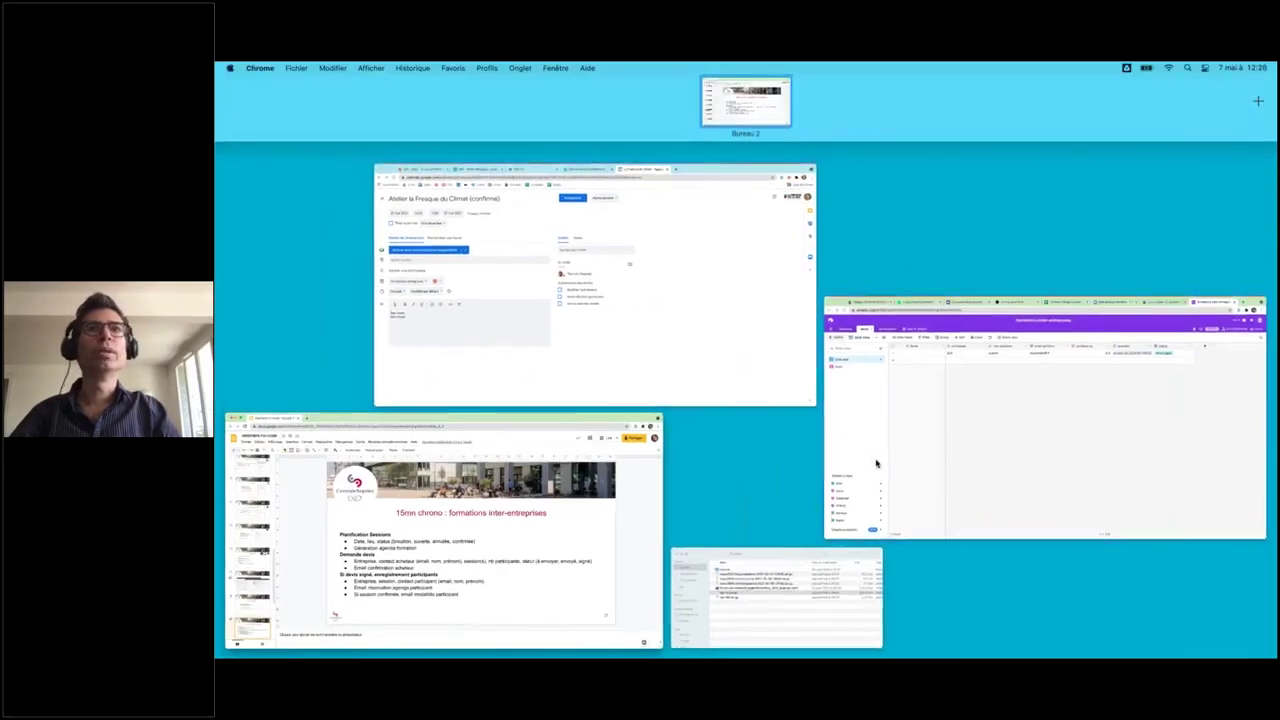
{"action": "left_click", "coordinate": [876, 463]}
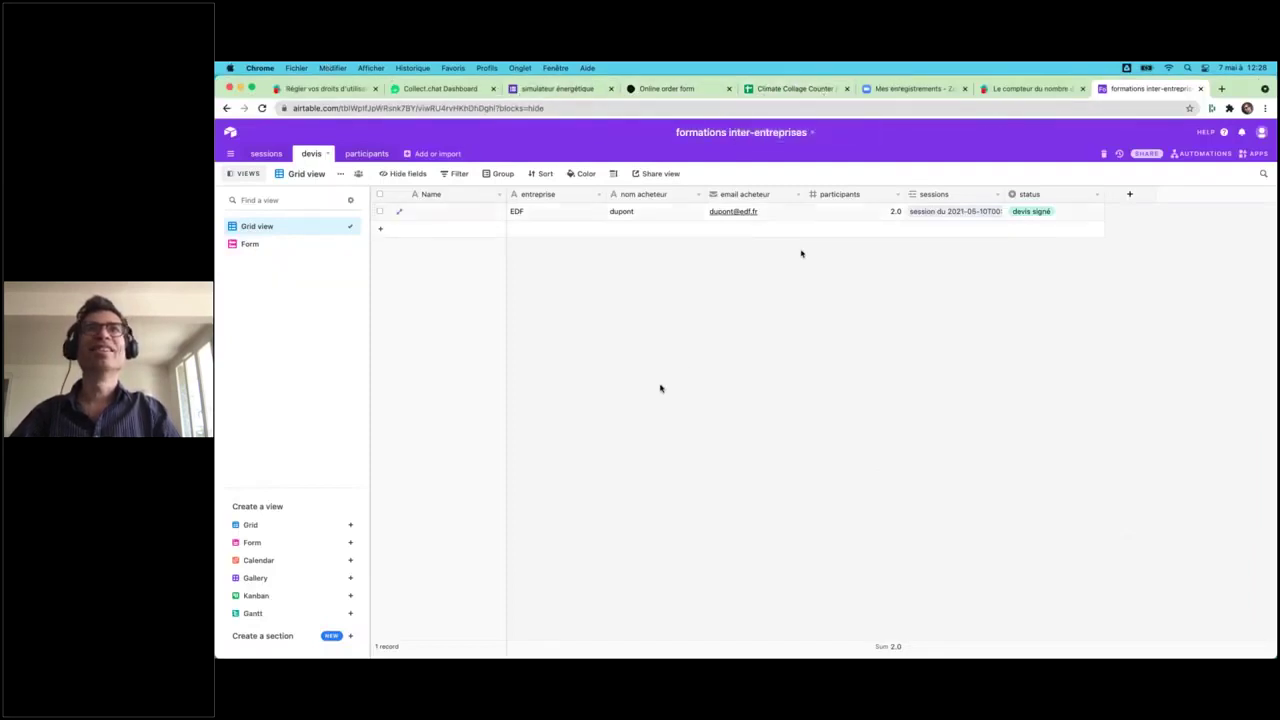
{"action": "left_click", "coordinate": [265, 155]}
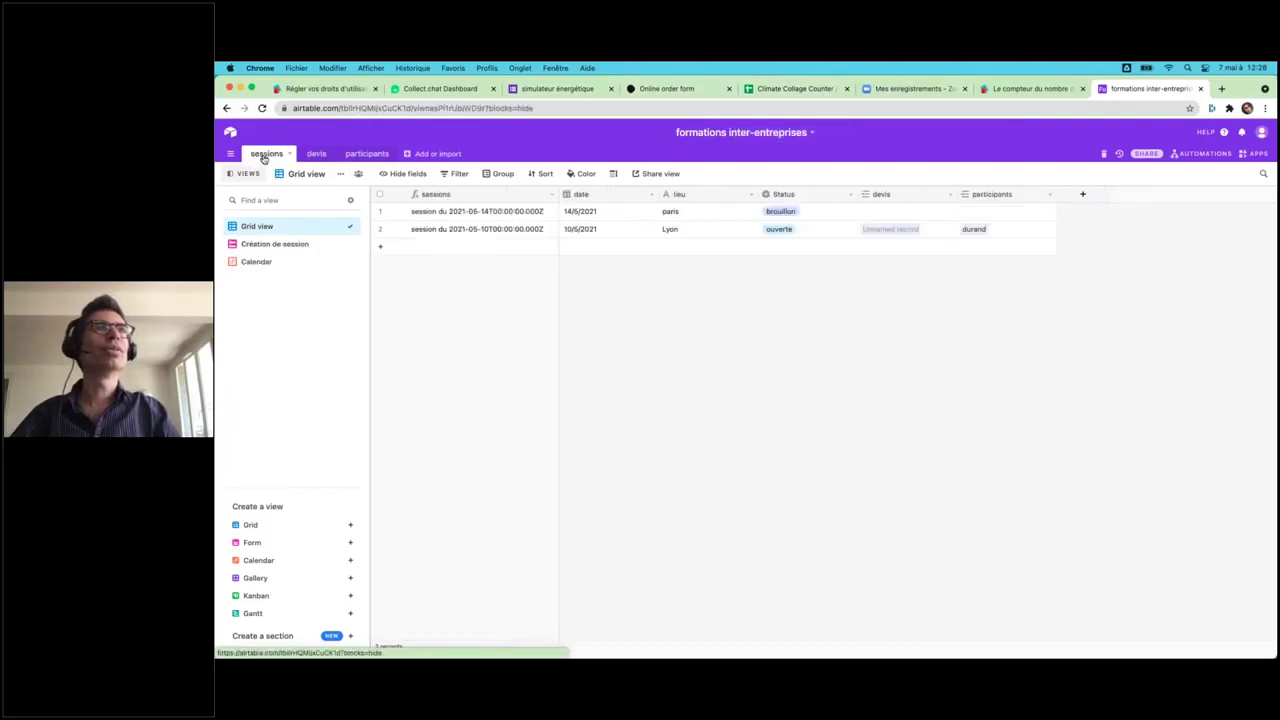
{"action": "left_click", "coordinate": [316, 155]}
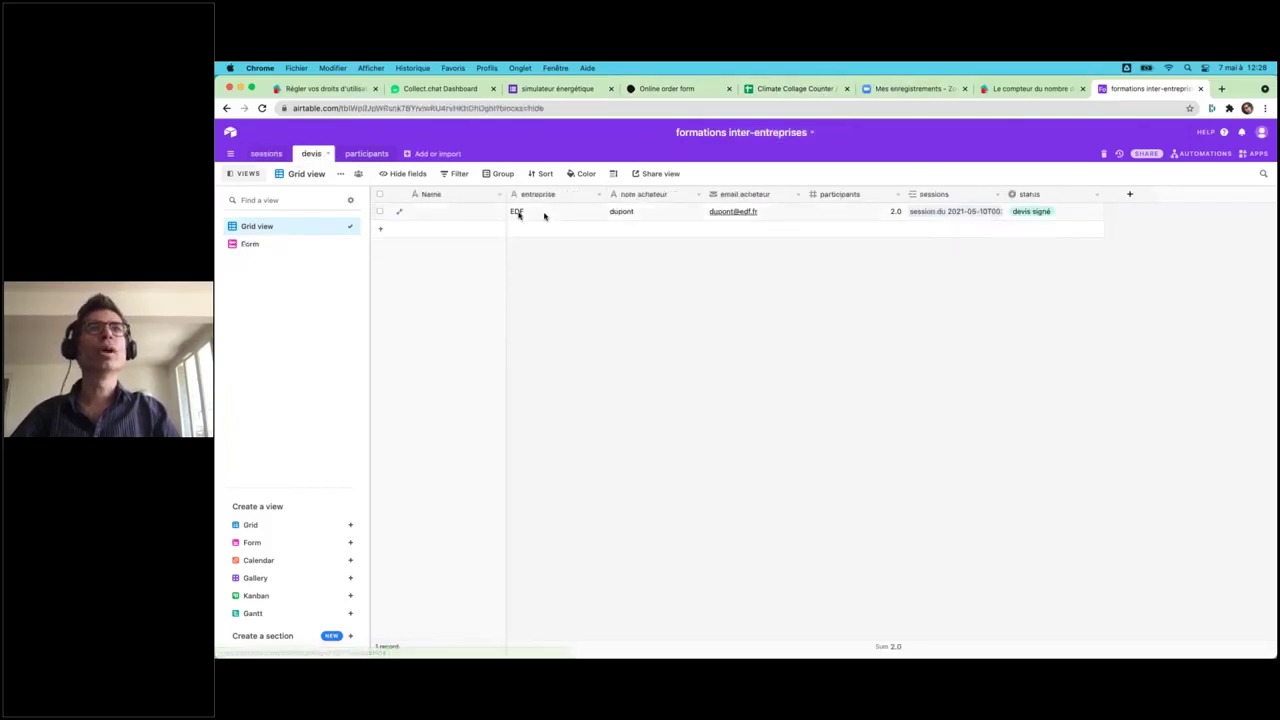
{"action": "left_click", "coordinate": [367, 155]}
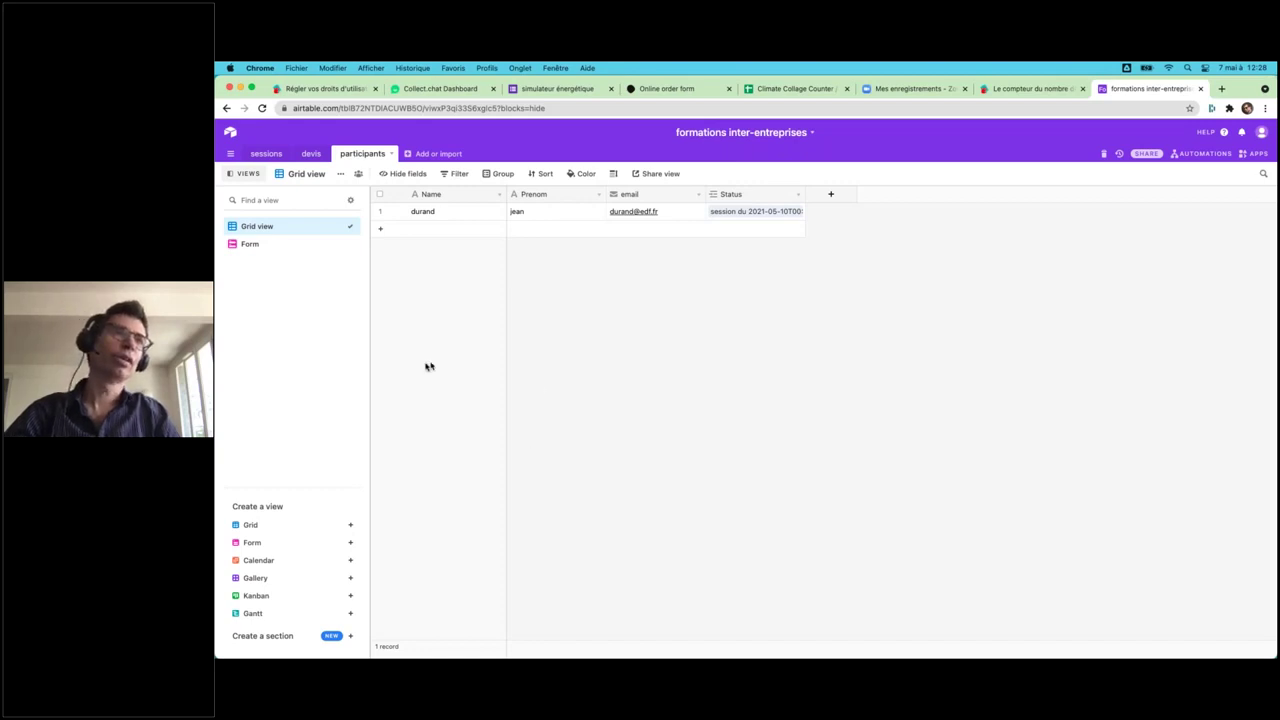
- Title the participants form 'enregistrement' with corrected spelling and review its Name, Prenom, email and Status questions
{"action": "left_click", "coordinate": [250, 250]}
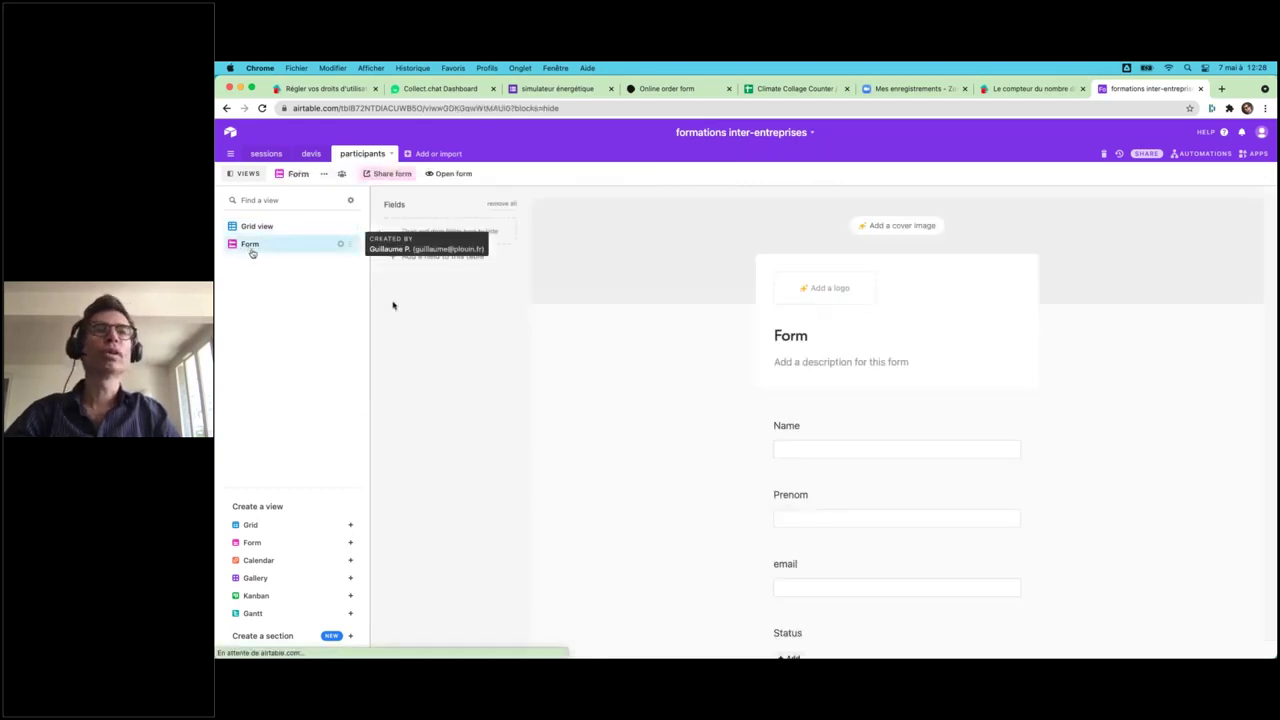
{"action": "left_click", "coordinate": [793, 338]}
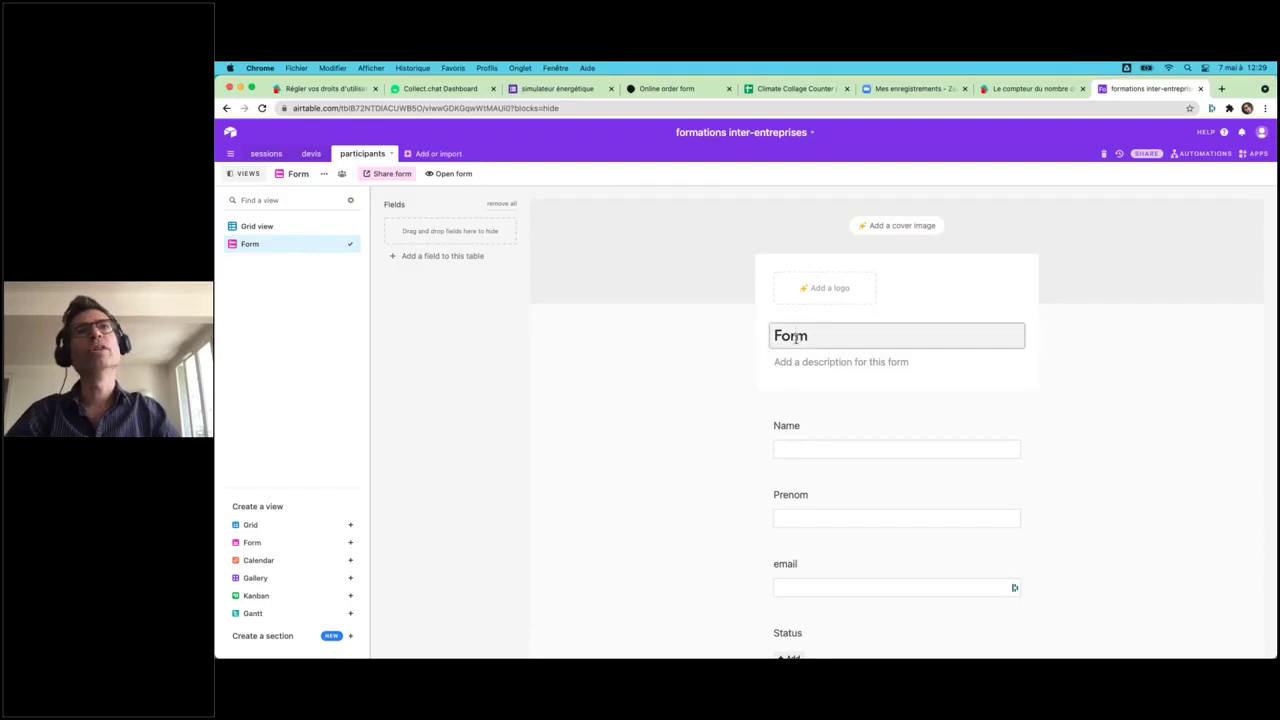
{"action": "type", "text": "enre"}
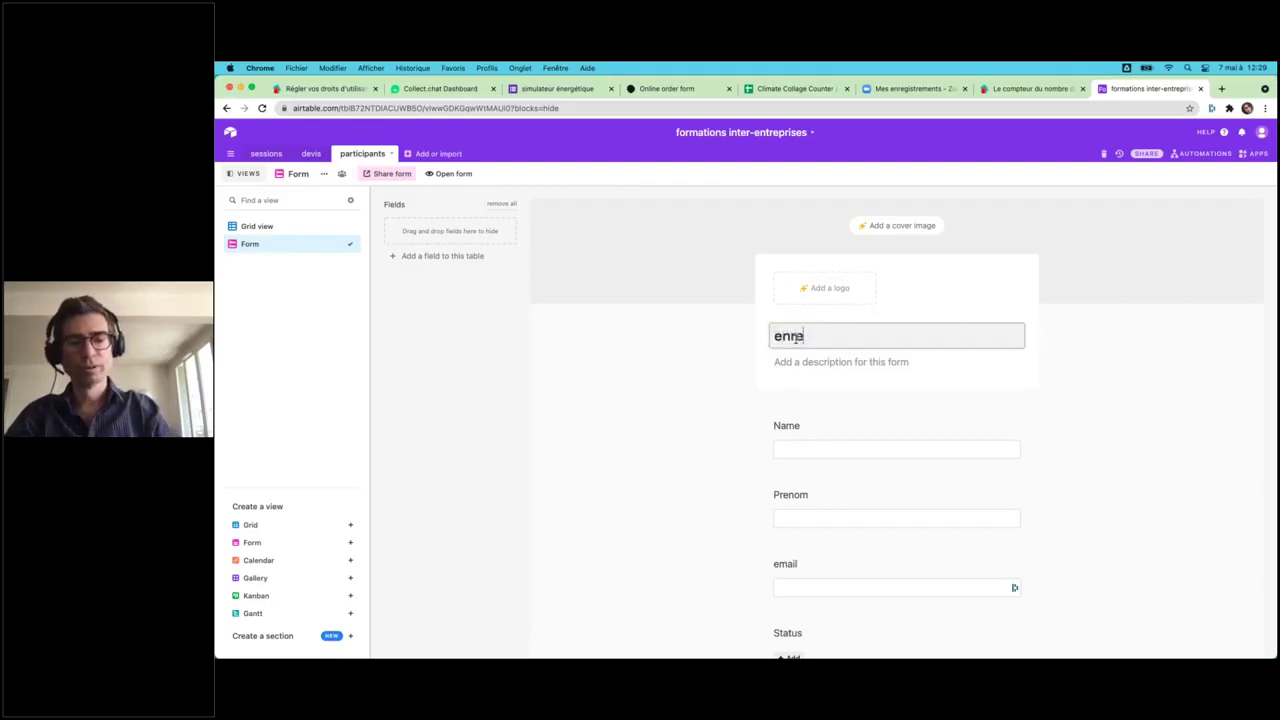
{"action": "type", "text": "gistrement"}
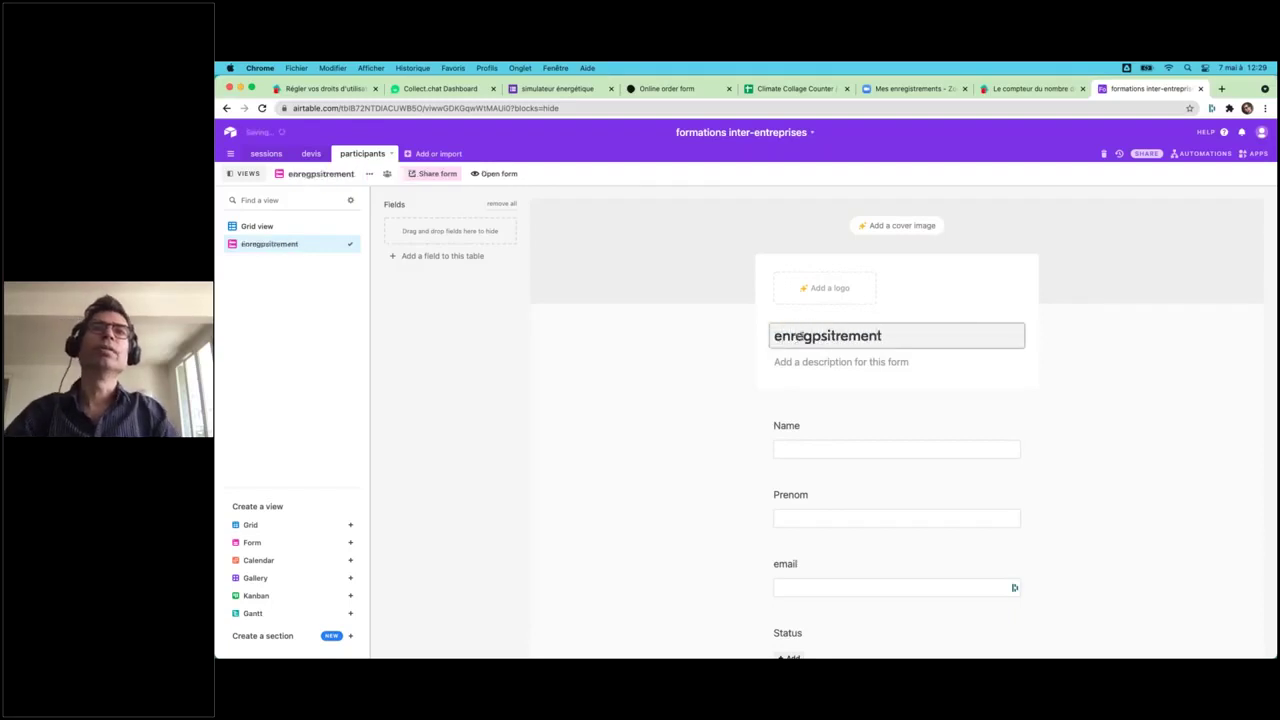
{"action": "right_click", "coordinate": [813, 338]}
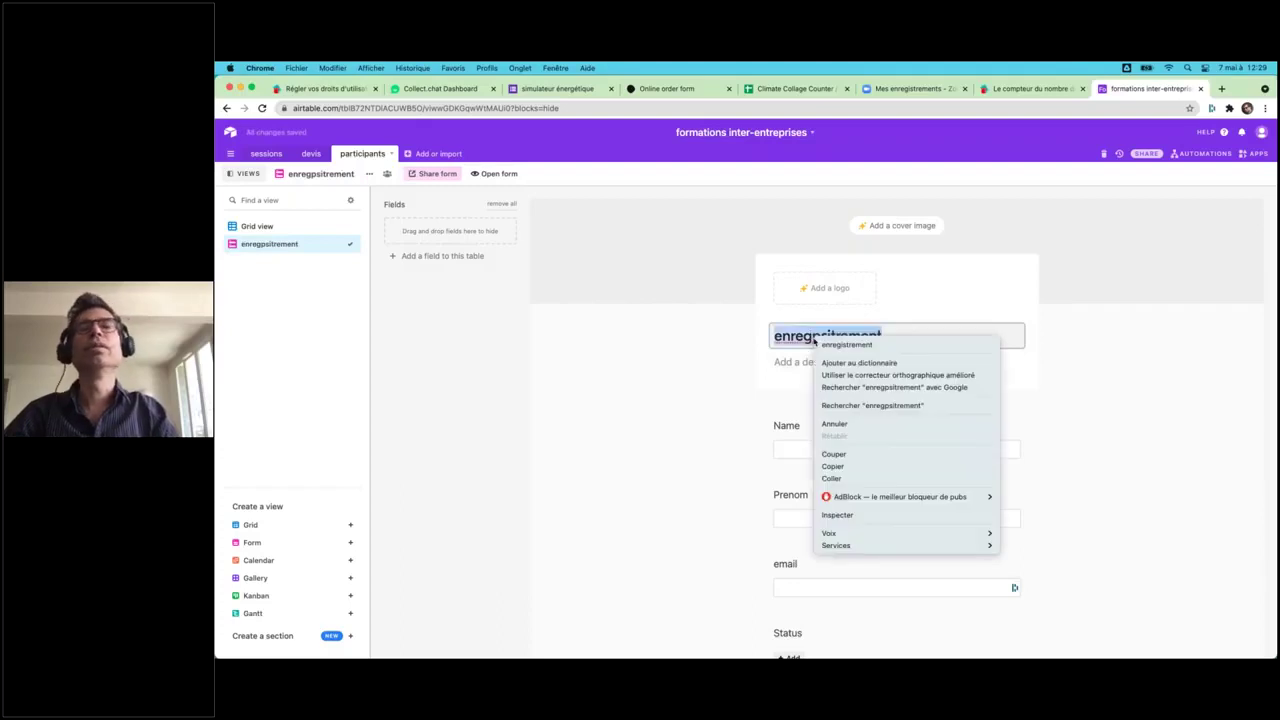
{"action": "left_click", "coordinate": [840, 345]}
{"action": "left_click", "coordinate": [588, 418]}
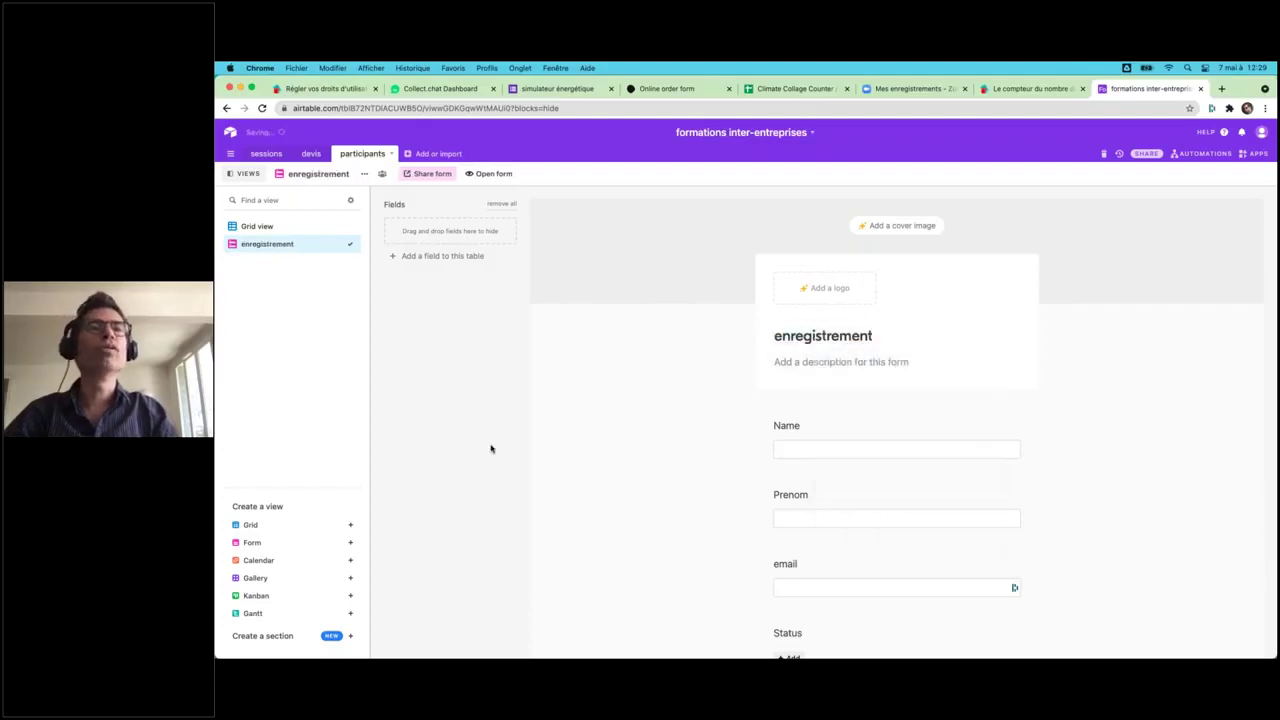
{"action": "scroll", "coordinate": [490, 448], "scroll_direction": "down", "scroll_amount": 5}
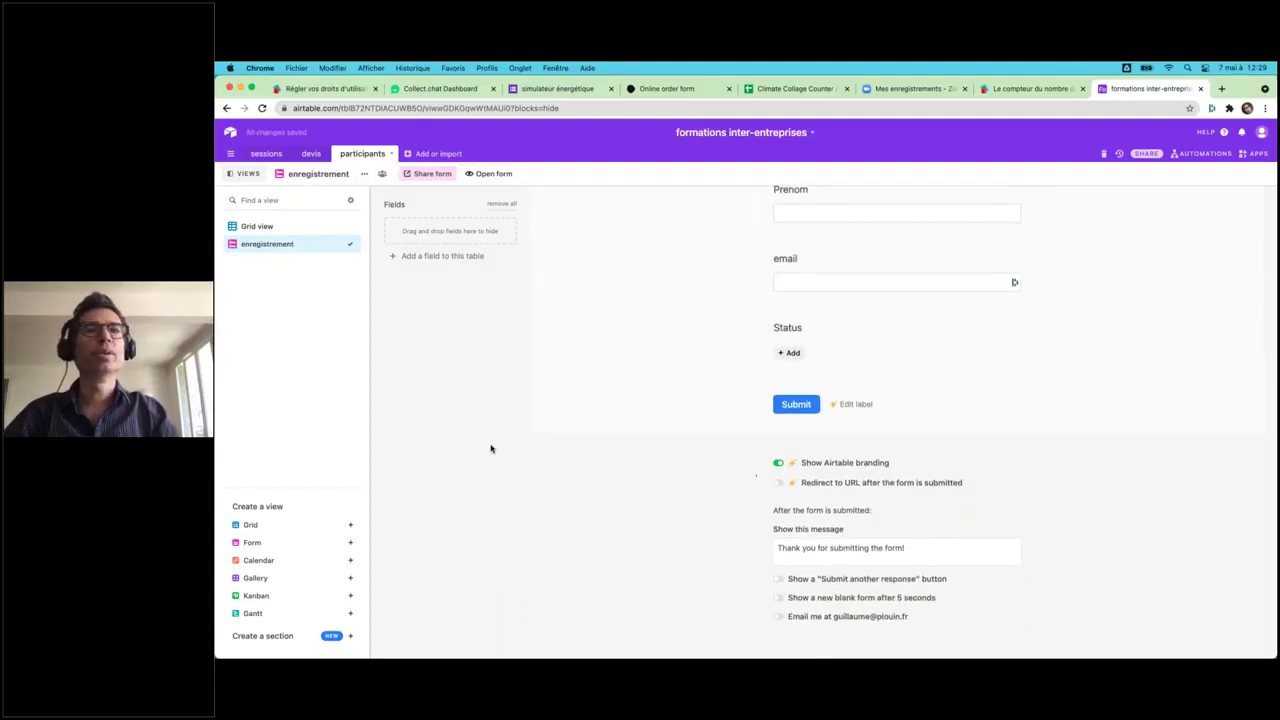
{"action": "scroll", "coordinate": [490, 448], "scroll_direction": "up", "scroll_amount": 5}
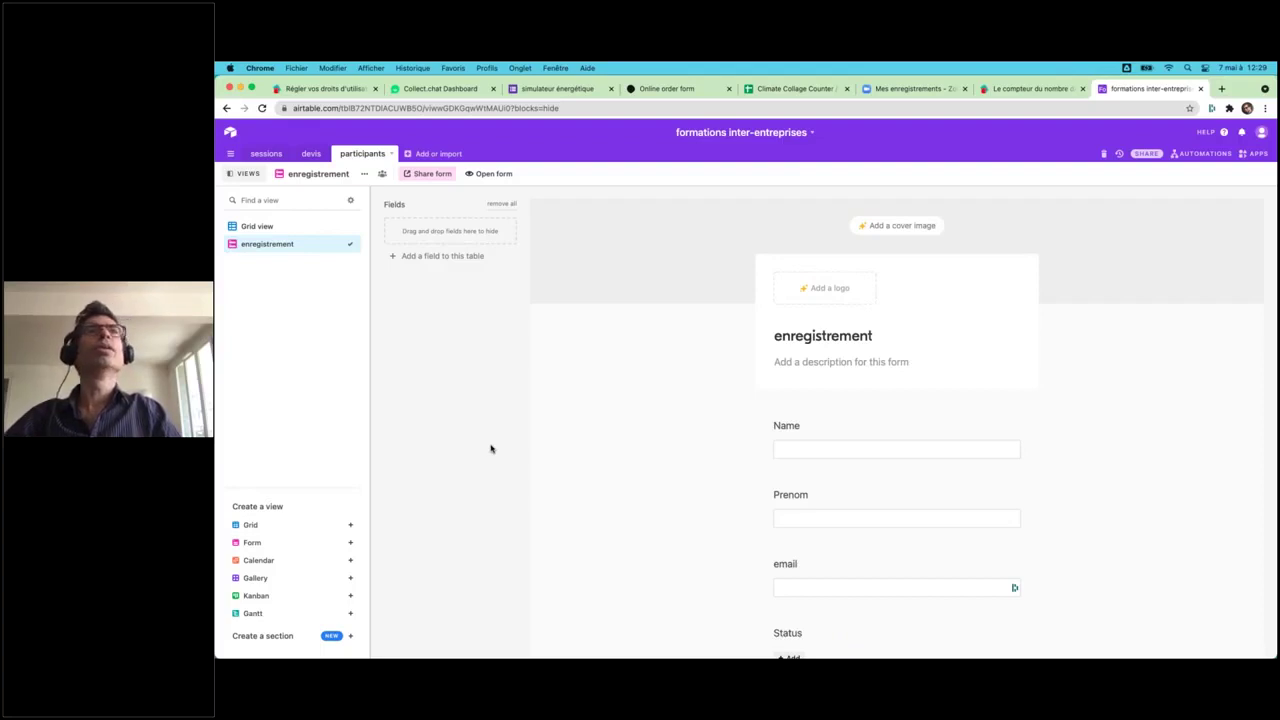
- Switch to the other Chrome profile and open the GPL - Parcours Fresqueur - prod base's fresqueurs table
{"action": "left_click", "coordinate": [490, 67]}
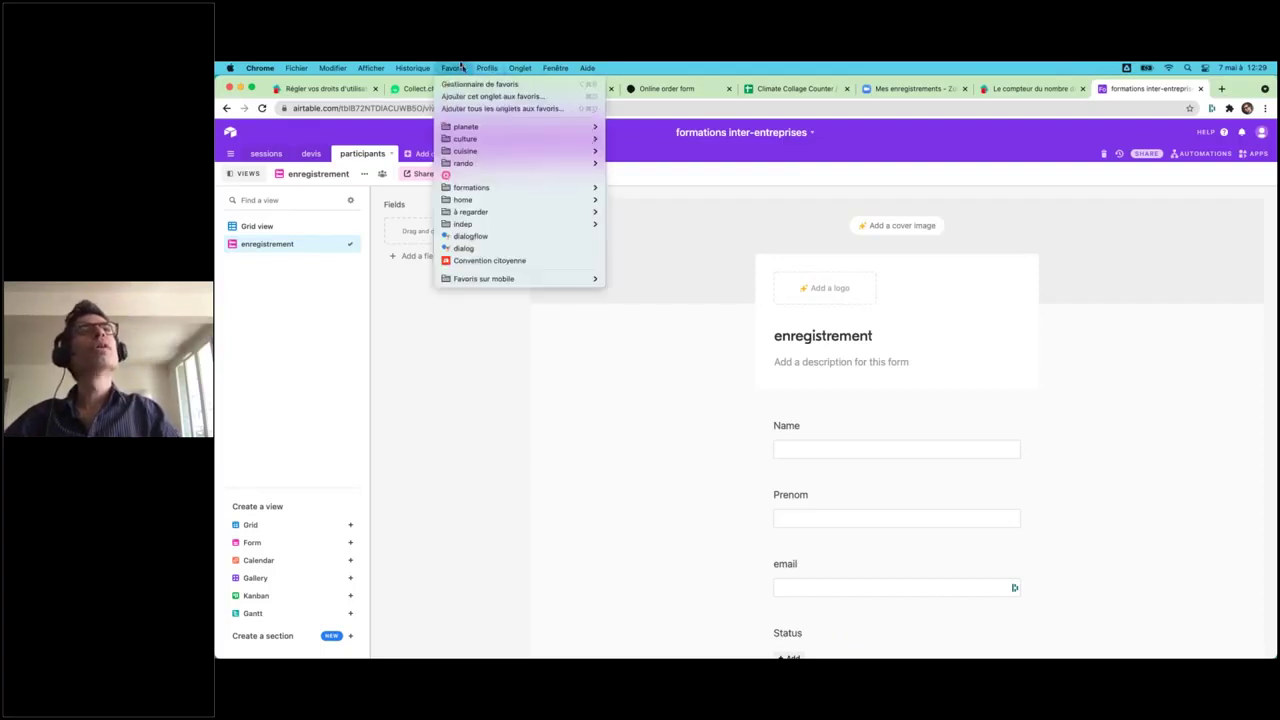
{"action": "left_click", "coordinate": [506, 117]}
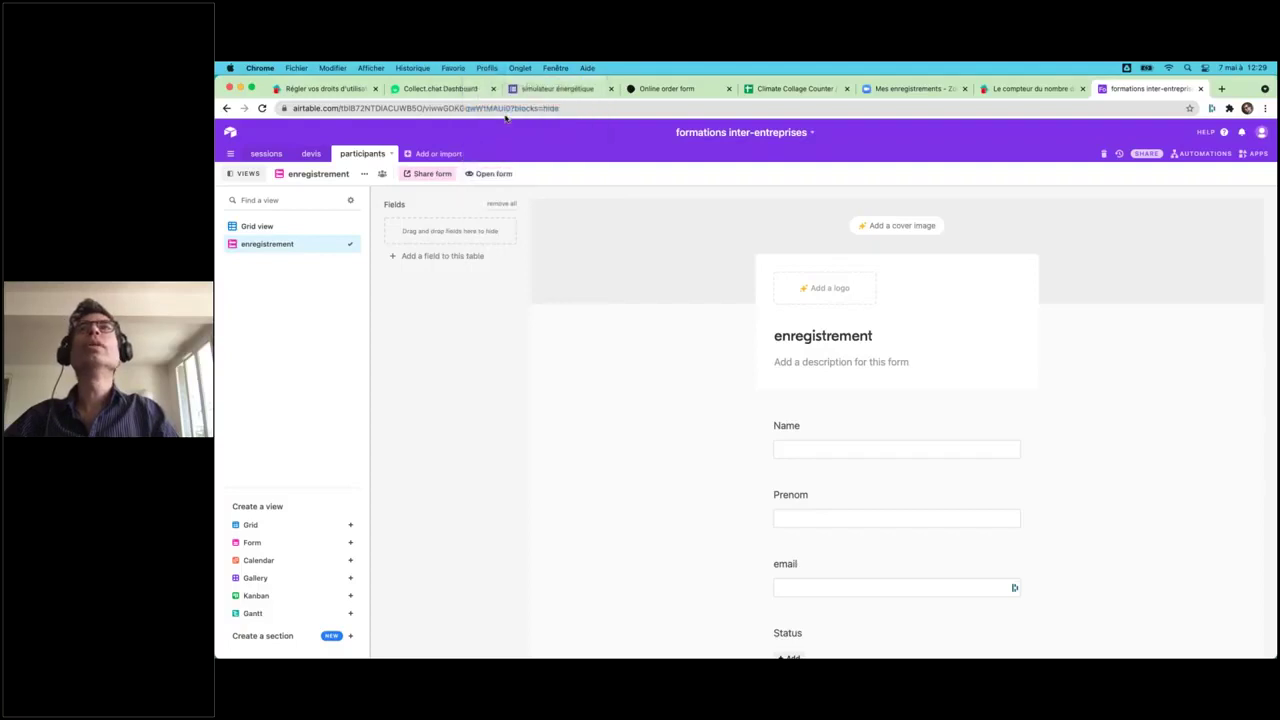
{"action": "left_click", "coordinate": [456, 89]}
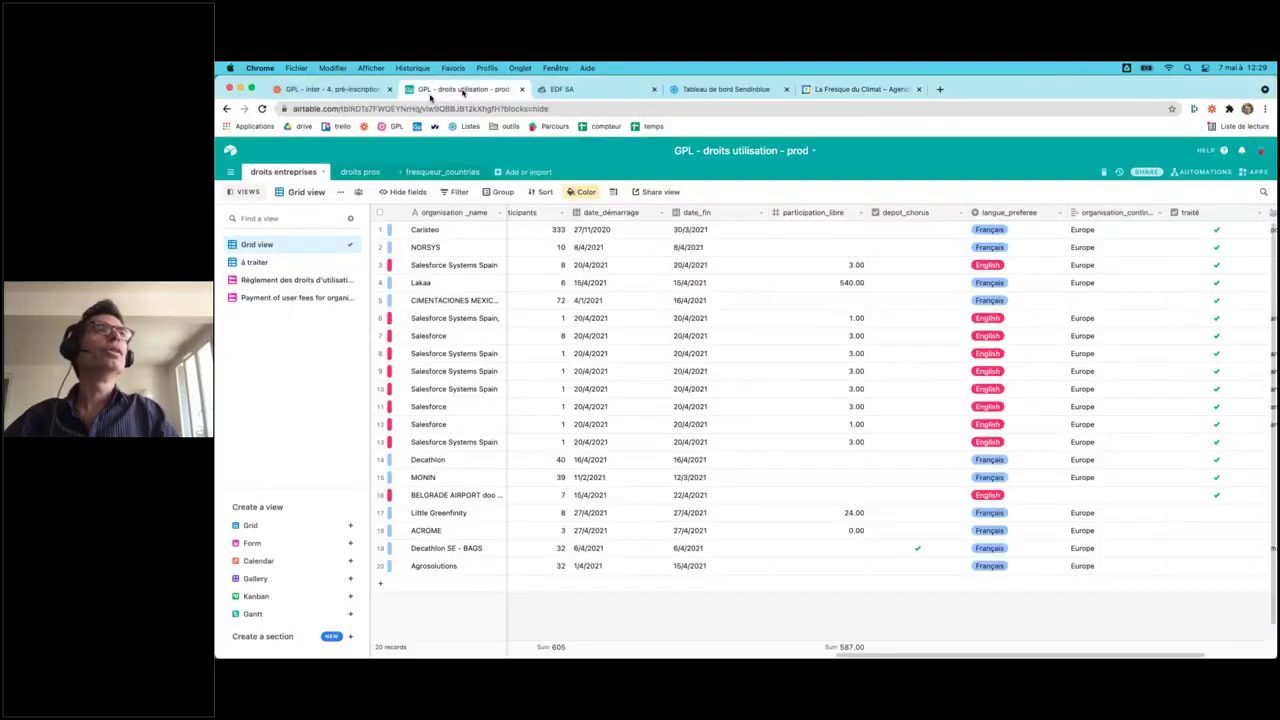
{"action": "left_click", "coordinate": [231, 152]}
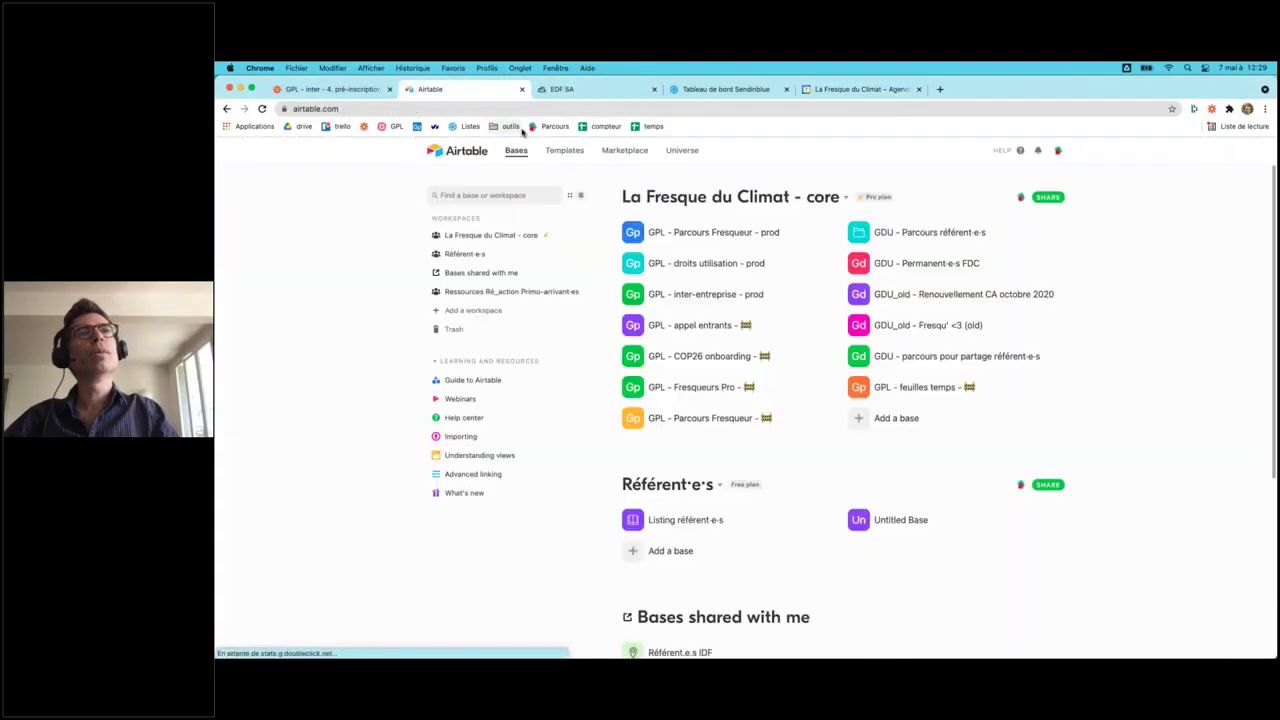
{"action": "left_click", "coordinate": [692, 233]}
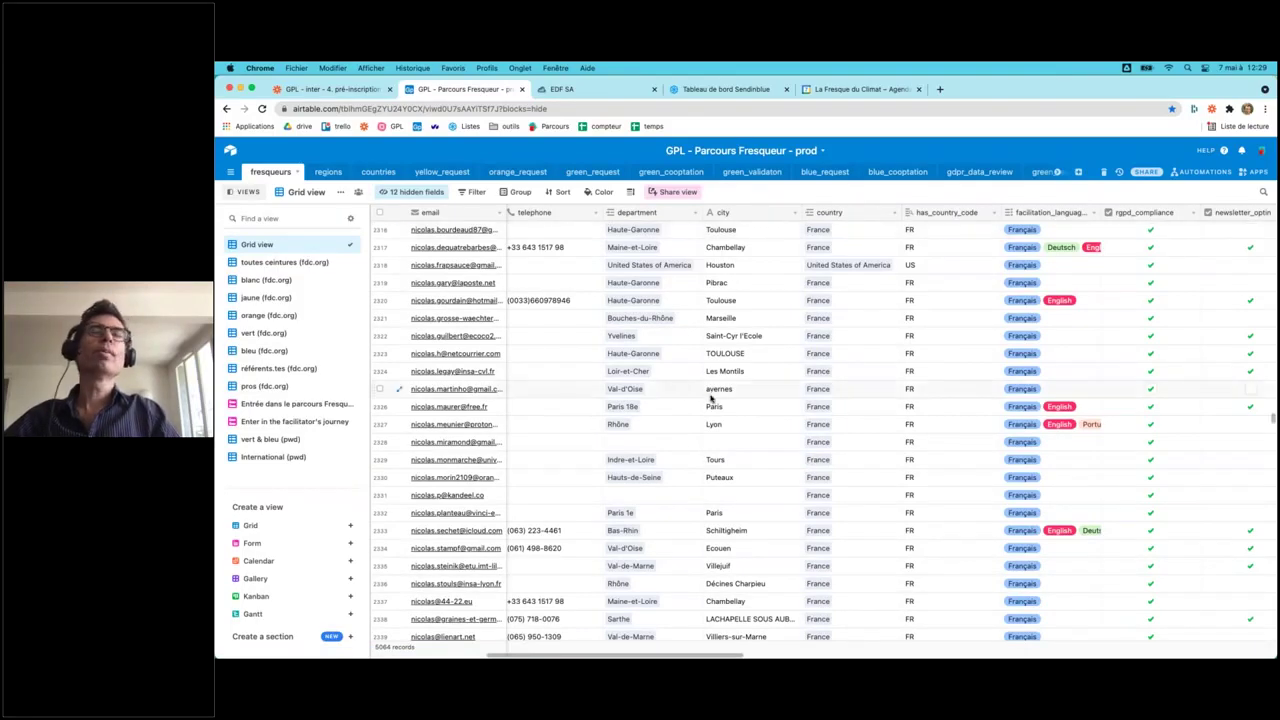
{"action": "scroll", "coordinate": [711, 398], "scroll_direction": "right", "scroll_amount": 10}
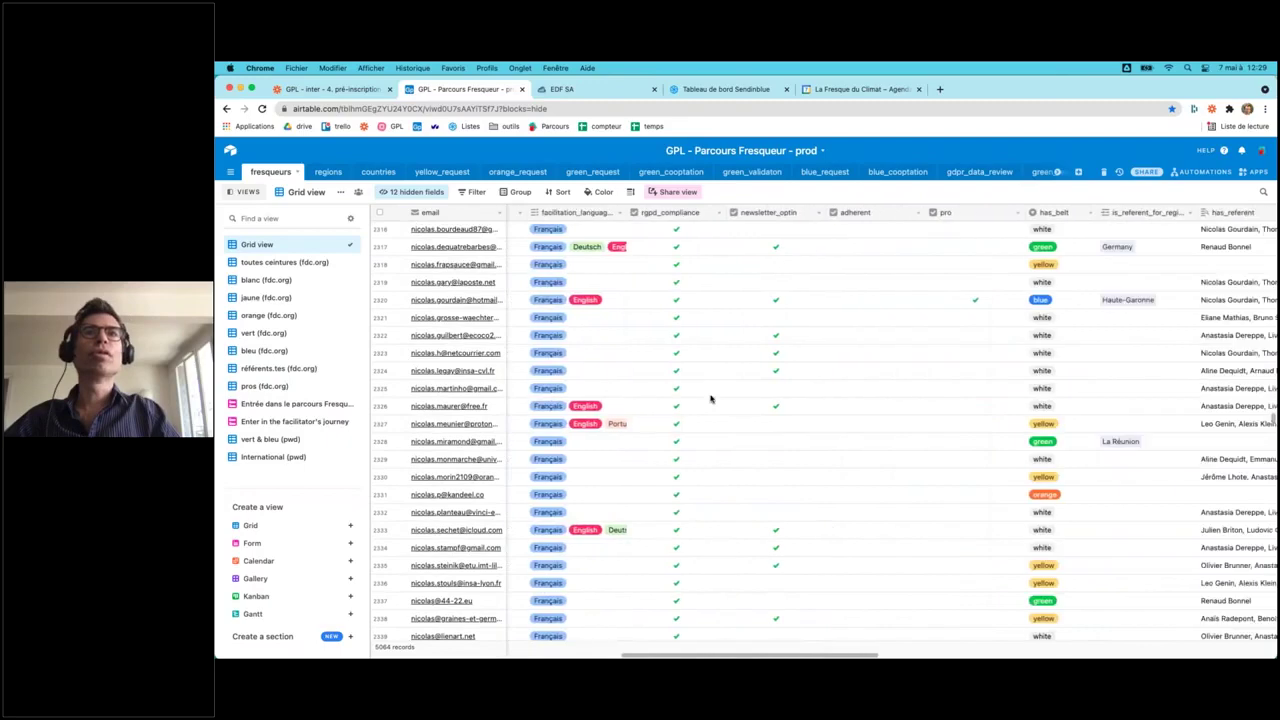
{"action": "scroll", "coordinate": [711, 398], "scroll_direction": "right", "scroll_amount": 15}
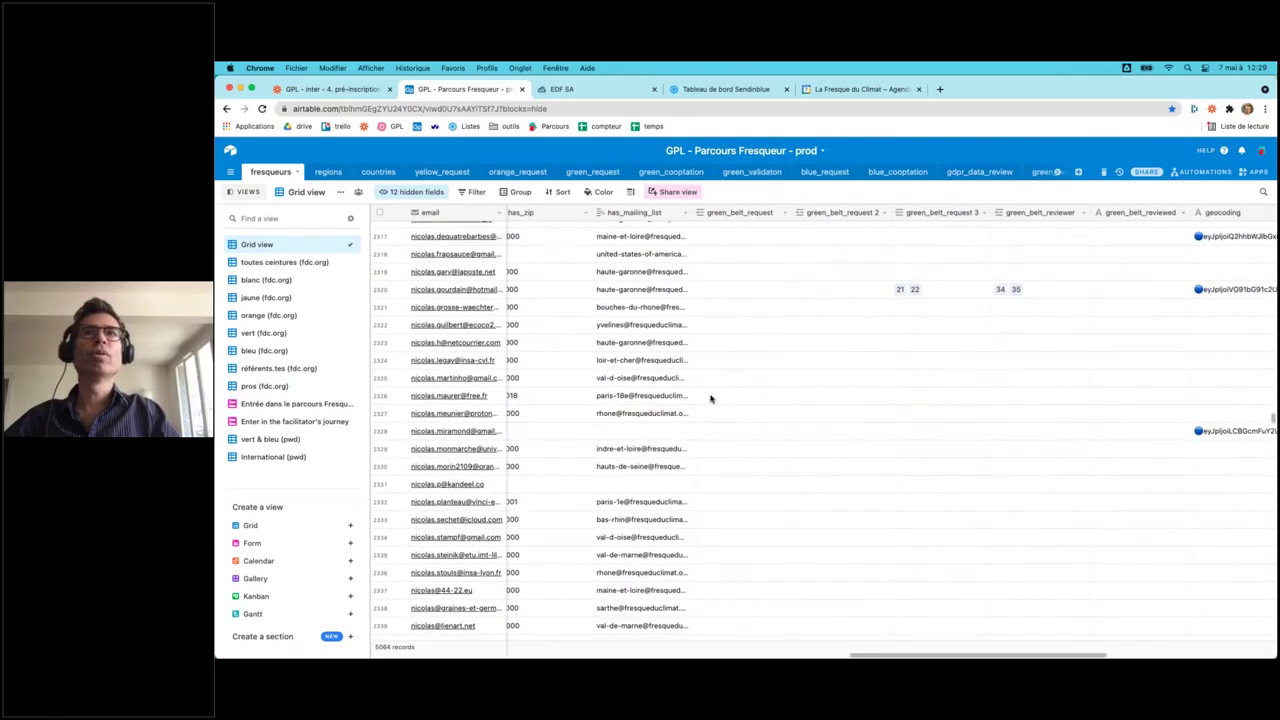
{"action": "scroll", "coordinate": [711, 398], "scroll_direction": "left", "scroll_amount": 15}
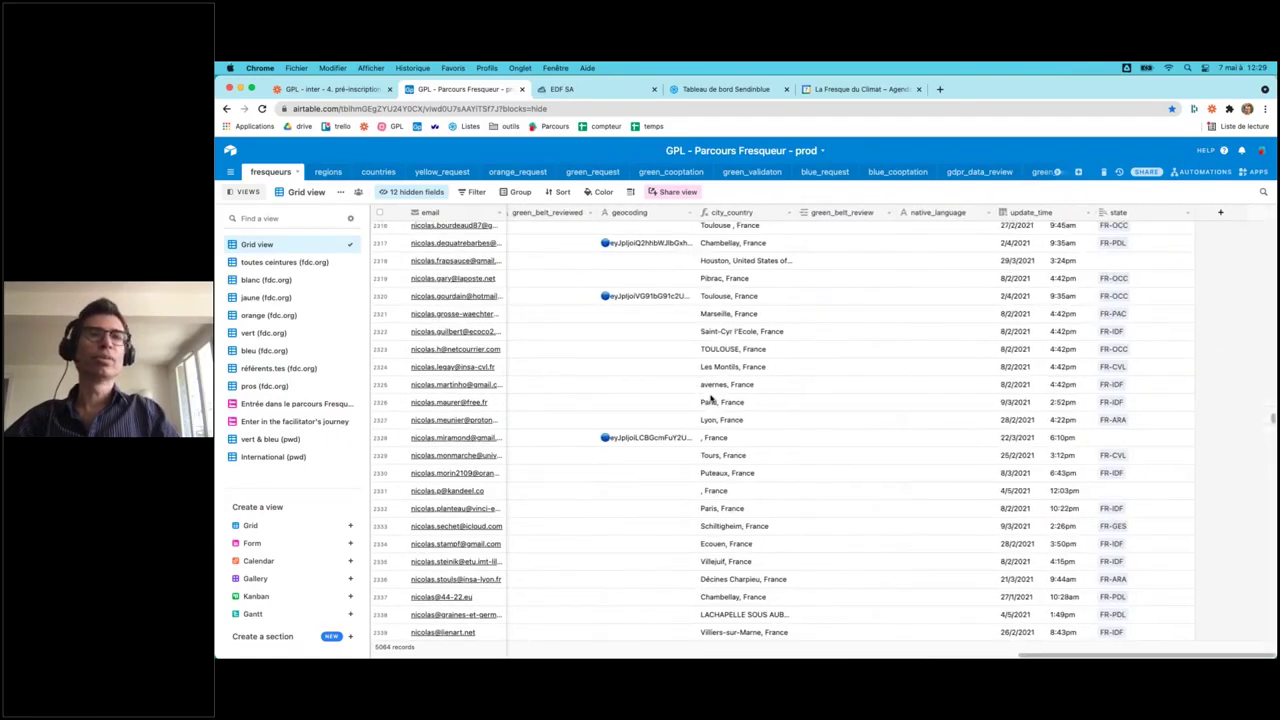
{"action": "scroll", "coordinate": [711, 398], "scroll_direction": "left", "scroll_amount": 15}
{"action": "scroll", "coordinate": [711, 398], "scroll_direction": "up", "scroll_amount": 3}
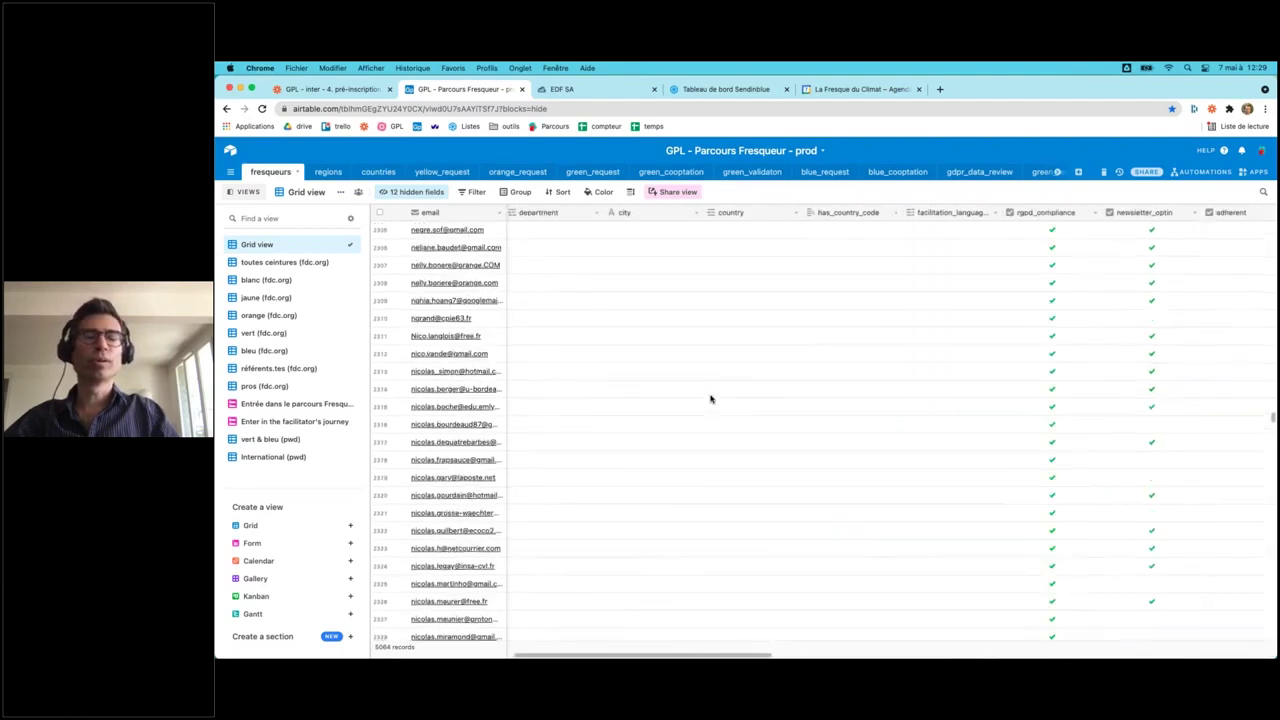
{"action": "scroll", "coordinate": [711, 398], "scroll_direction": "left", "scroll_amount": 5}
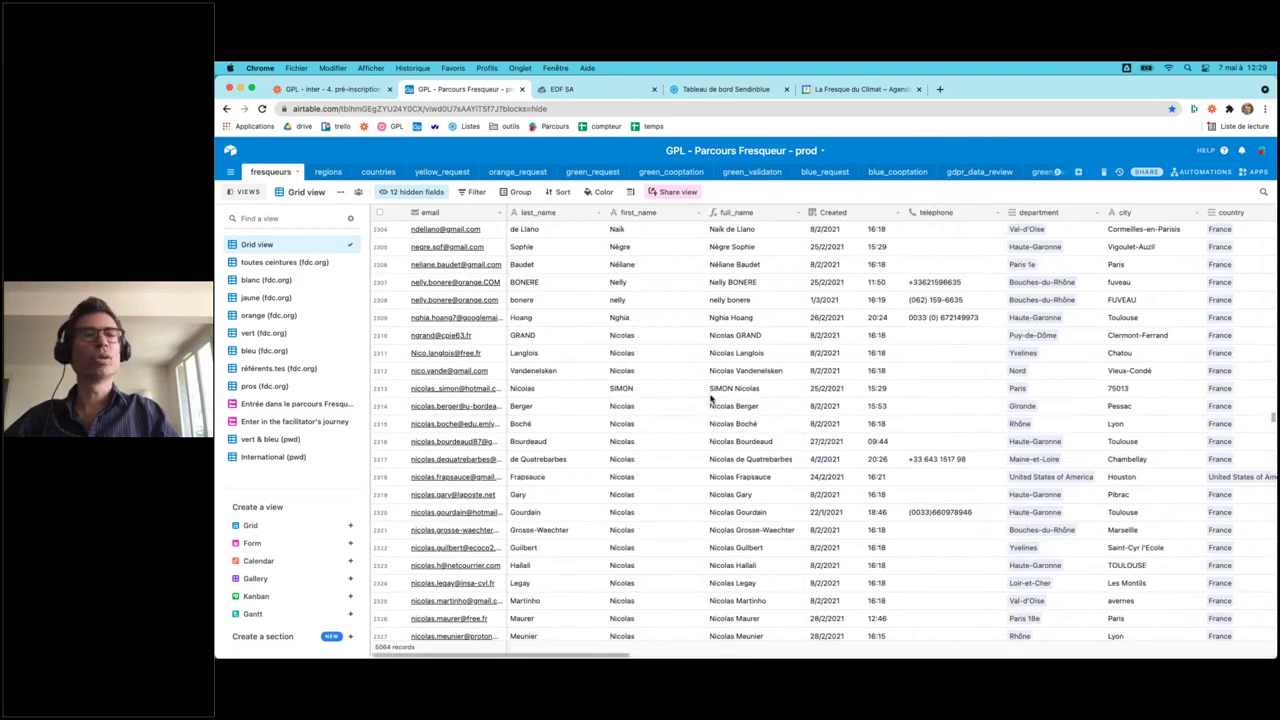
{"action": "left_click", "coordinate": [322, 172]}
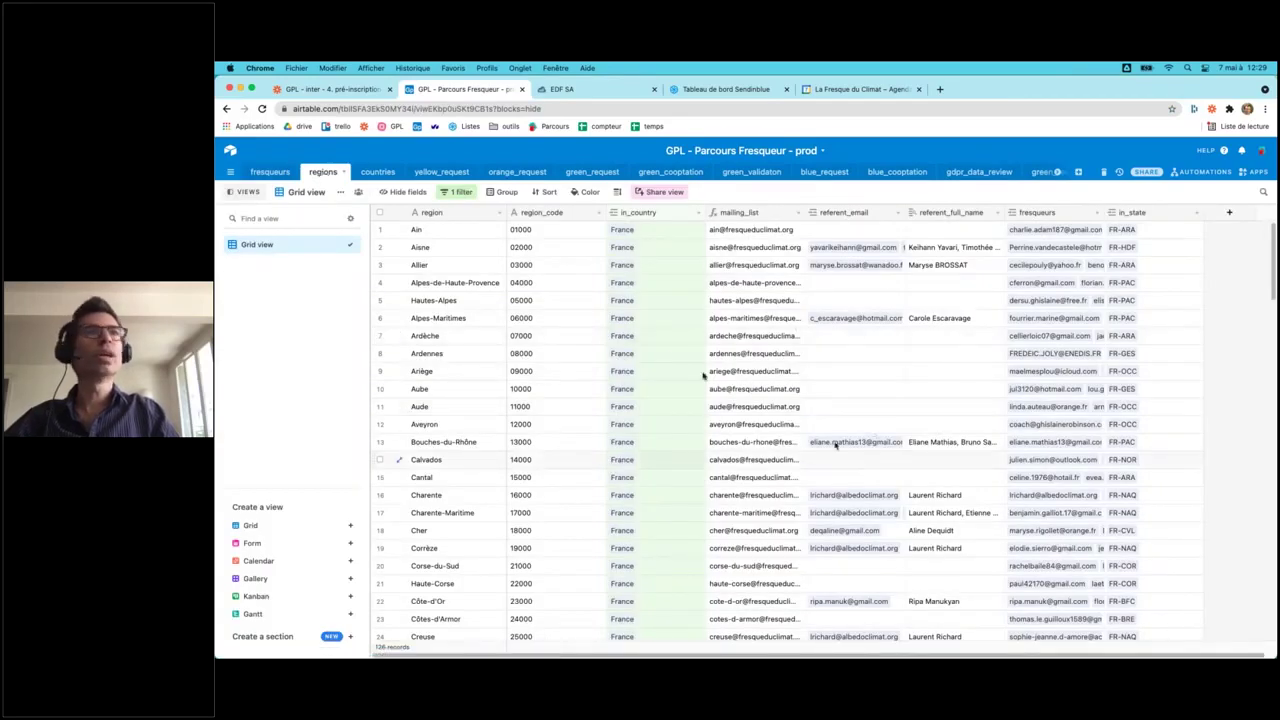
{"action": "left_click", "coordinate": [373, 172]}
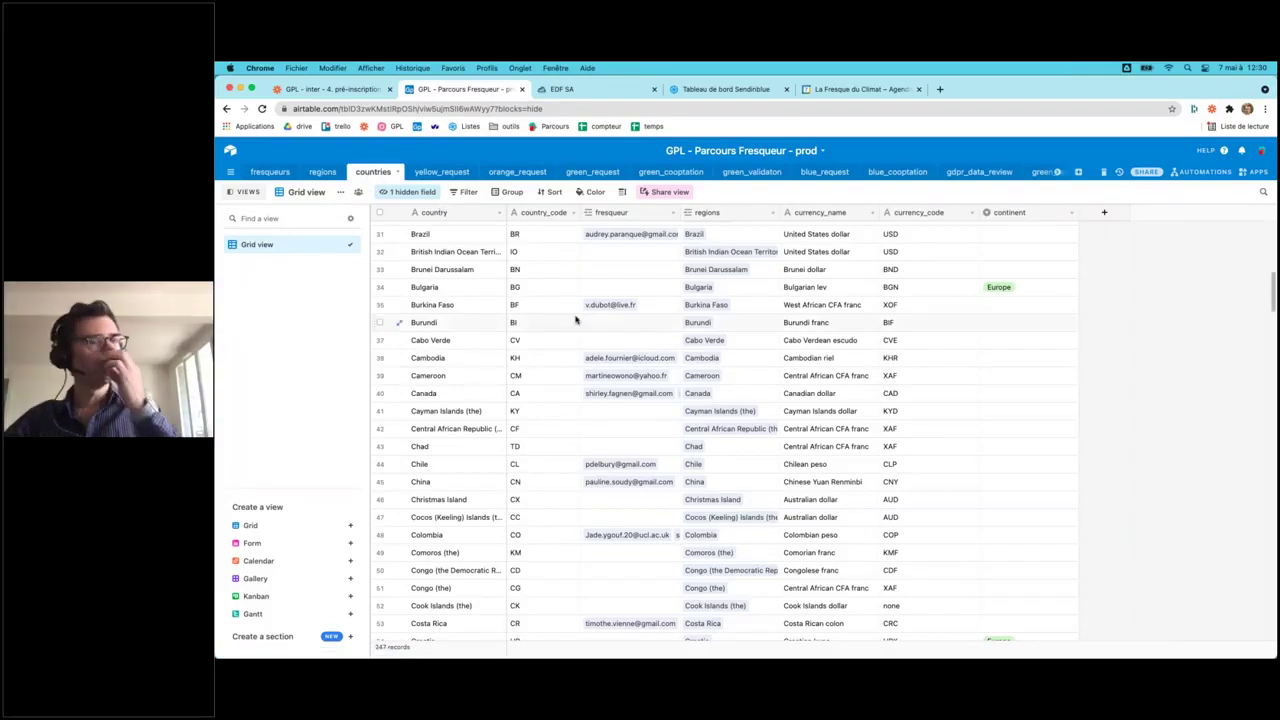
{"action": "left_click", "coordinate": [455, 176]}
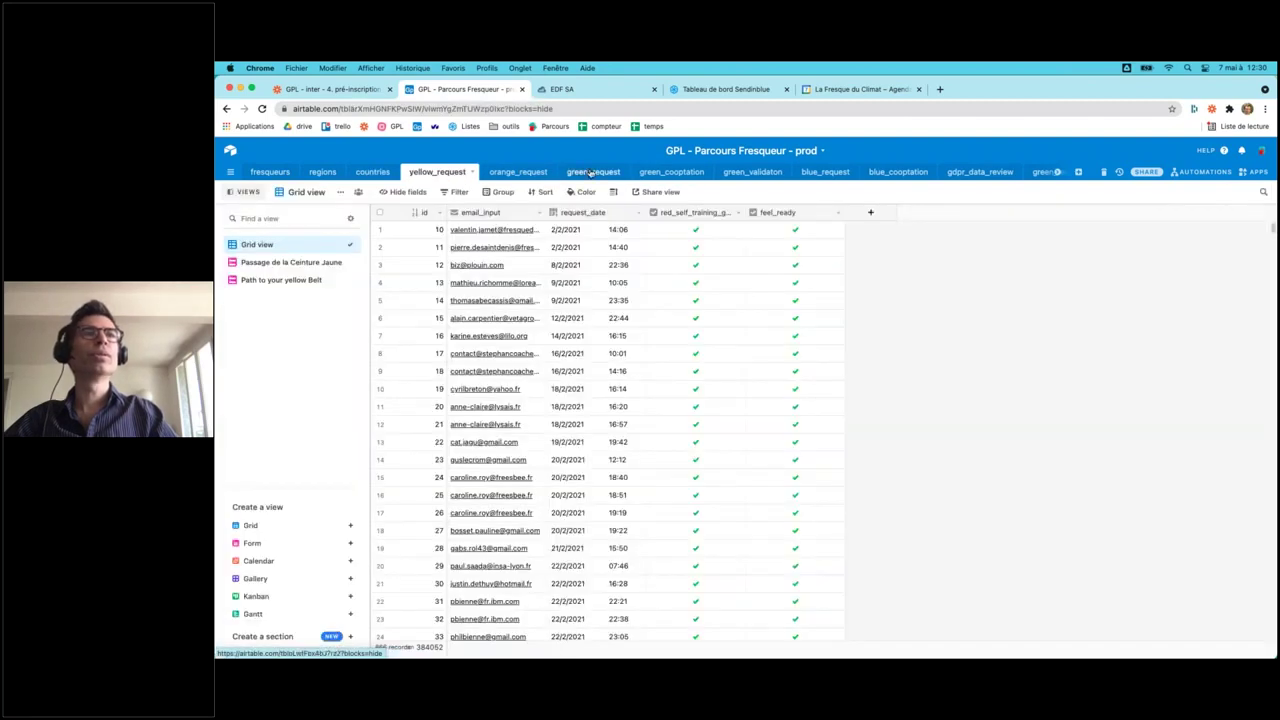
{"action": "left_click", "coordinate": [589, 172]}
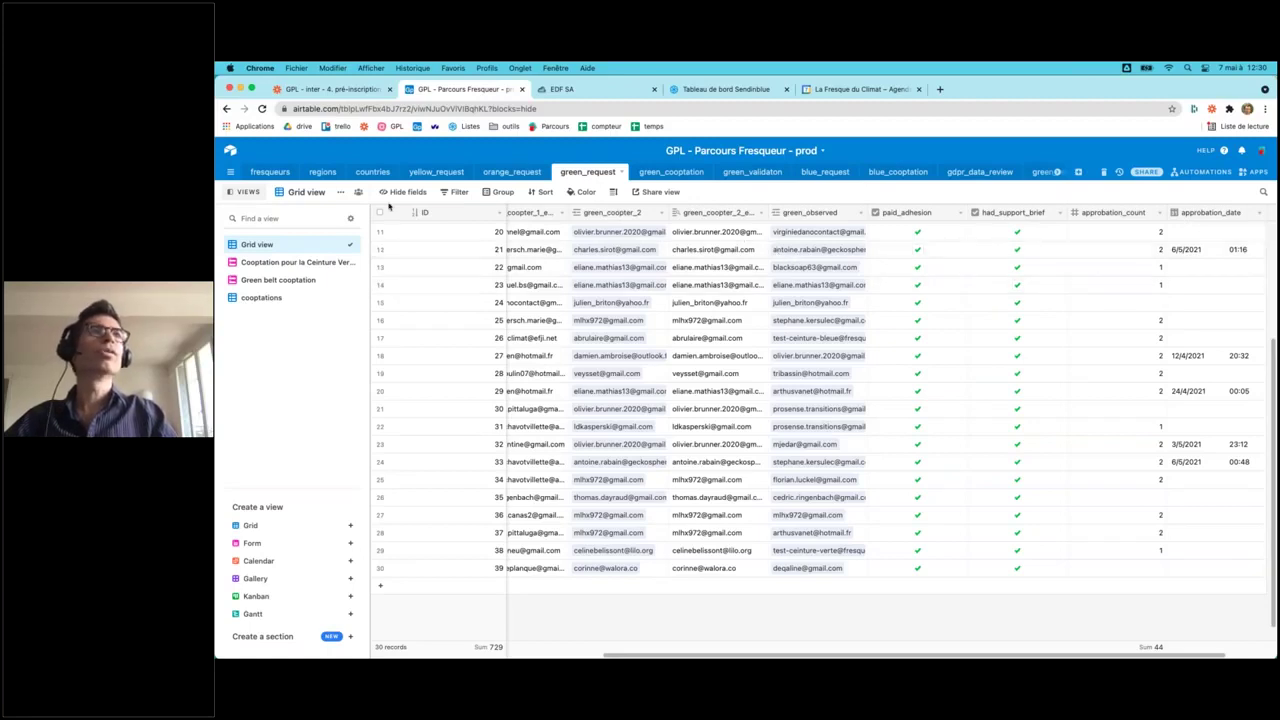
{"action": "left_click", "coordinate": [268, 173]}
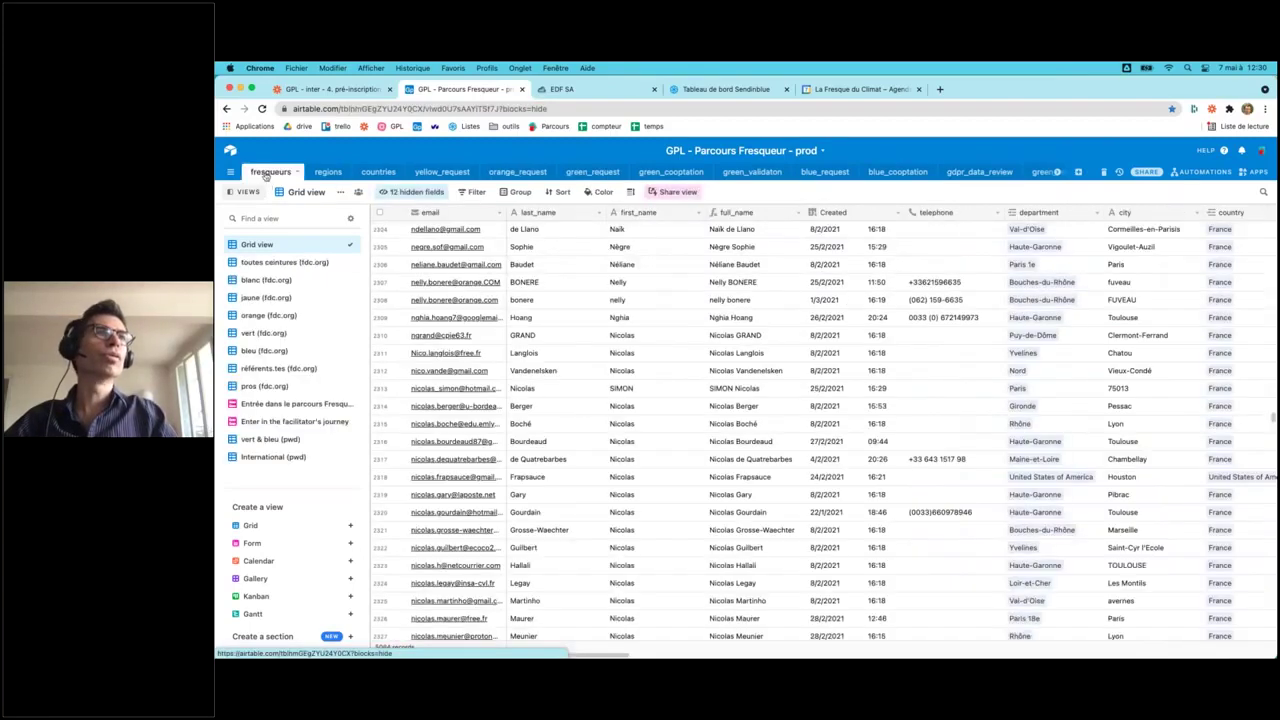
- Show the toutes ceintures (fdc.org) view grouped by belt, then switch to the Google Slides window
{"action": "left_click", "coordinate": [276, 263]}
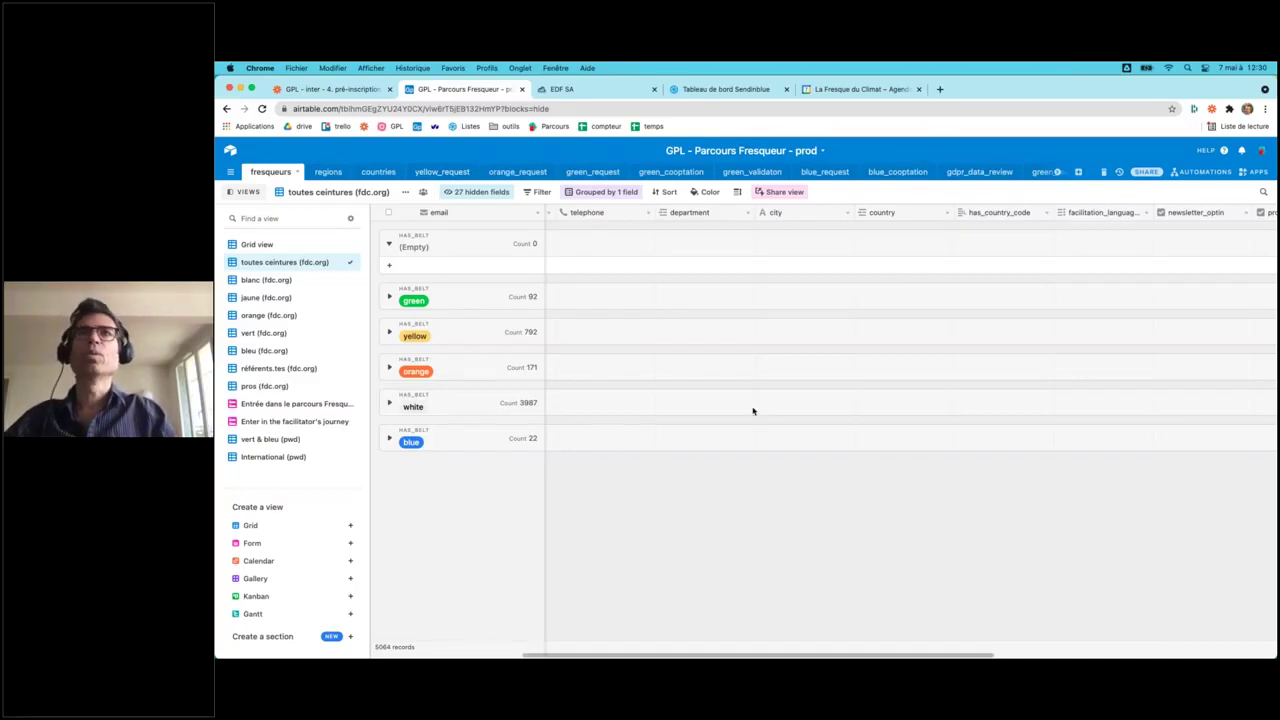
{"action": "scroll", "coordinate": [1057, 174], "scroll_direction": "right", "scroll_amount": 5}
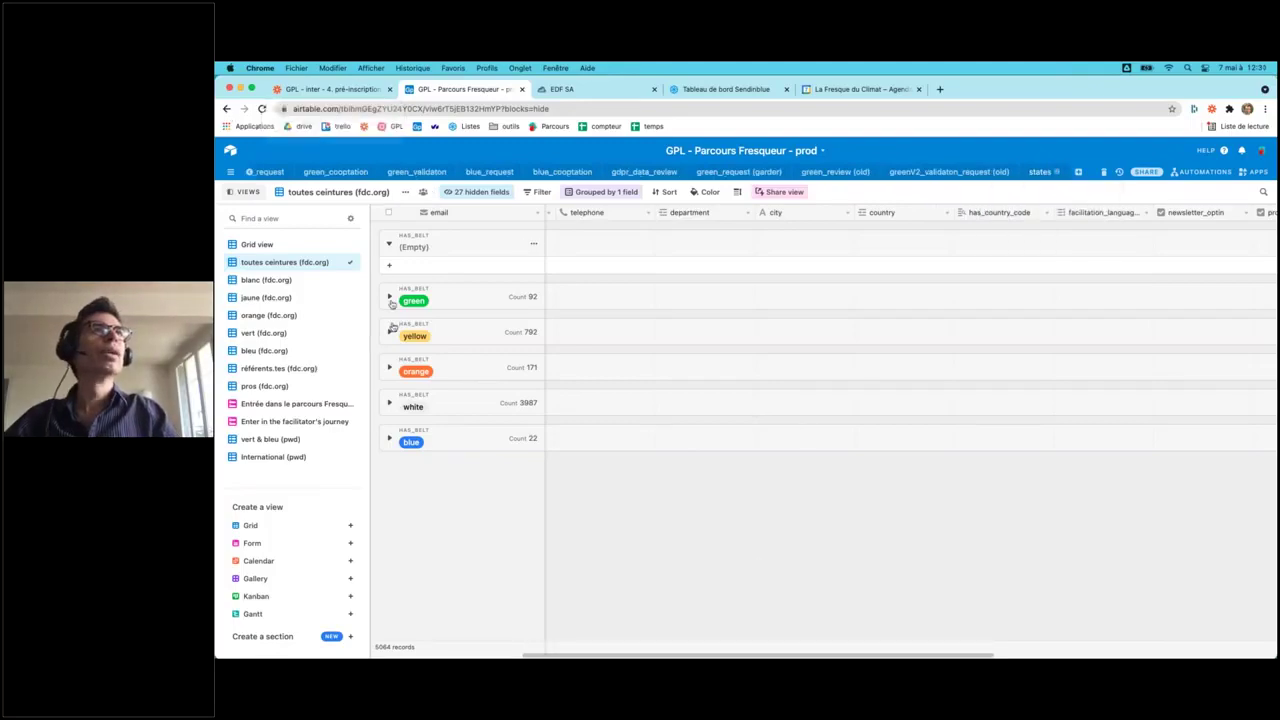
{"action": "key", "text": "ctrl+Up"}
{"action": "left_click", "coordinate": [395, 416]}
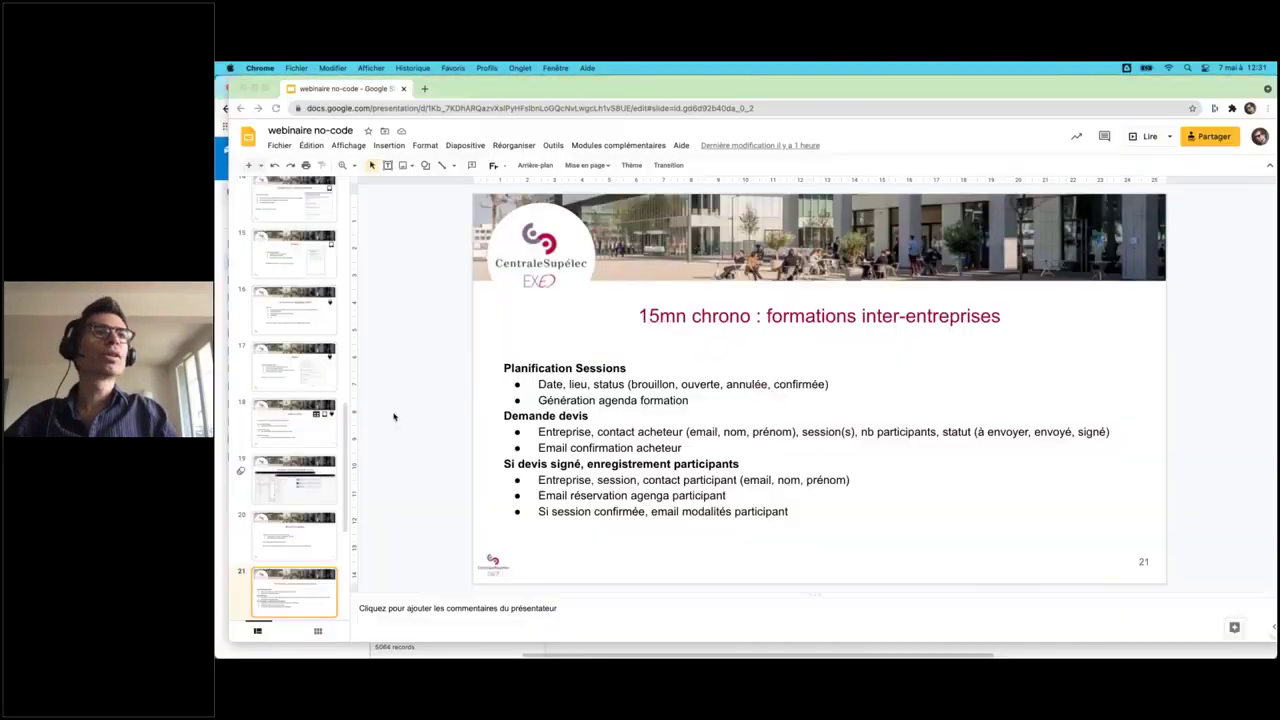
- Present the deck full screen from slide 20, Bonnes pratiques
{"action": "left_click", "coordinate": [321, 546]}
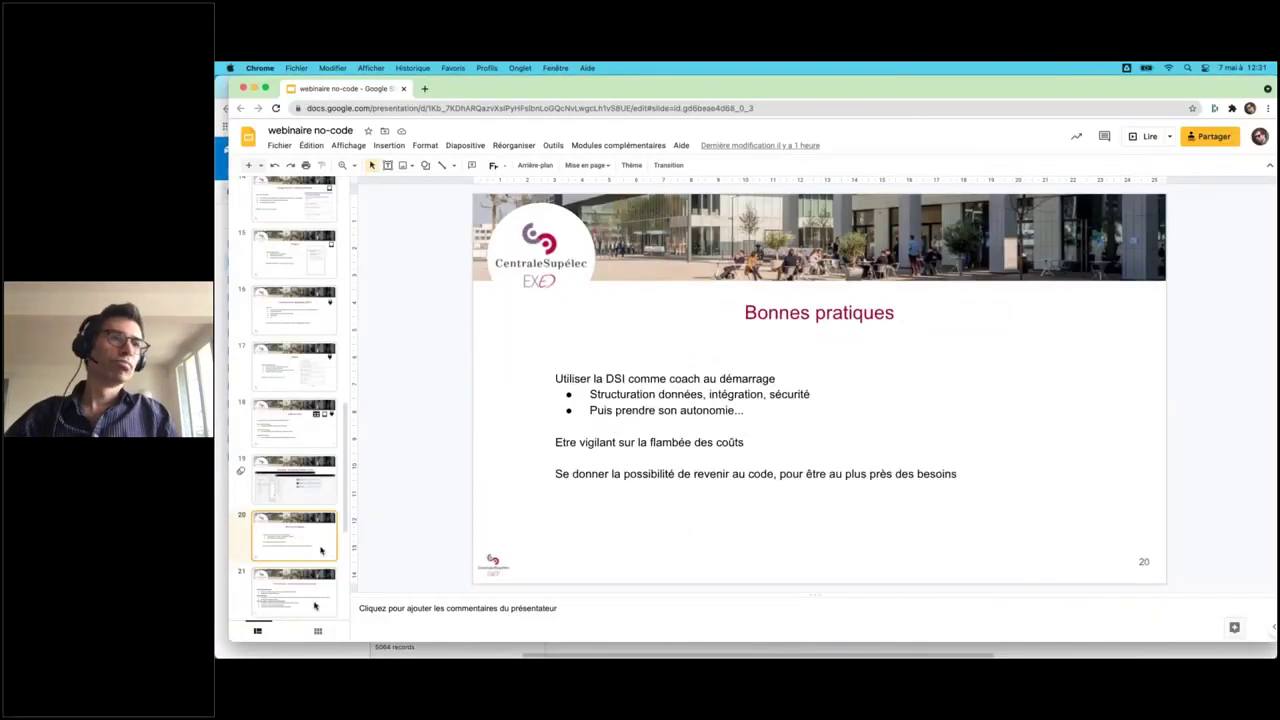
{"action": "left_click", "coordinate": [1146, 139]}
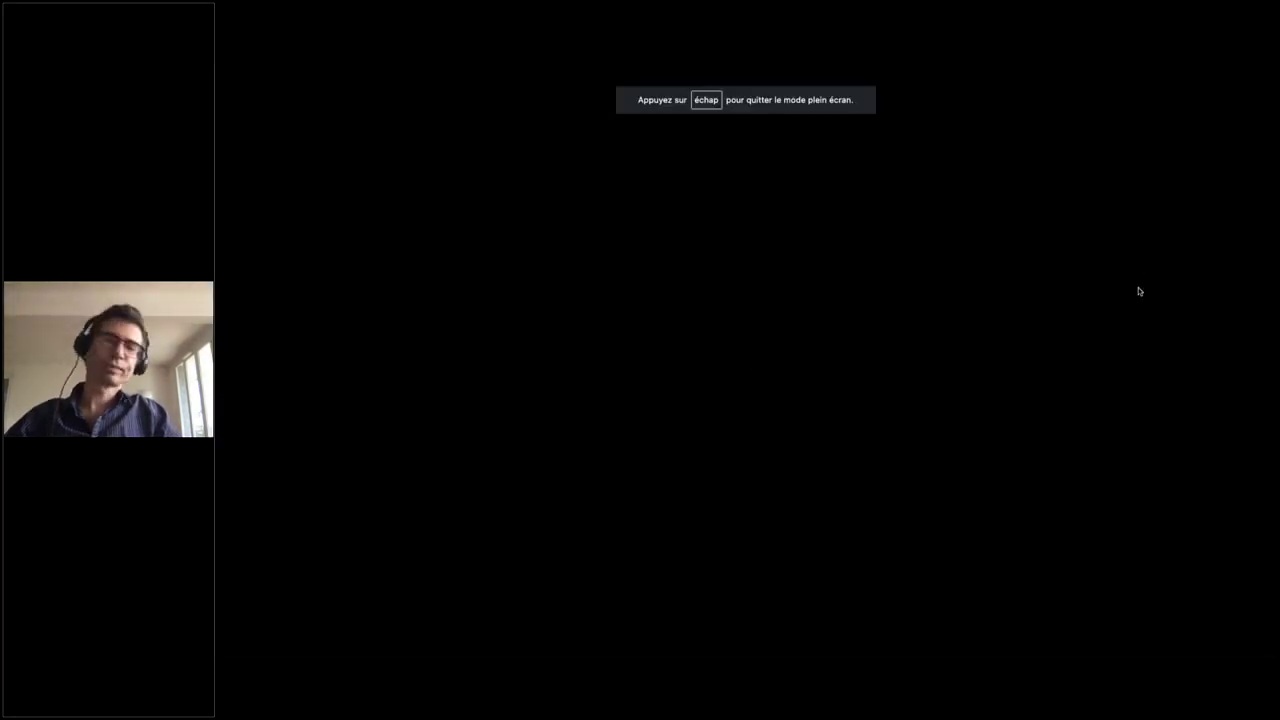